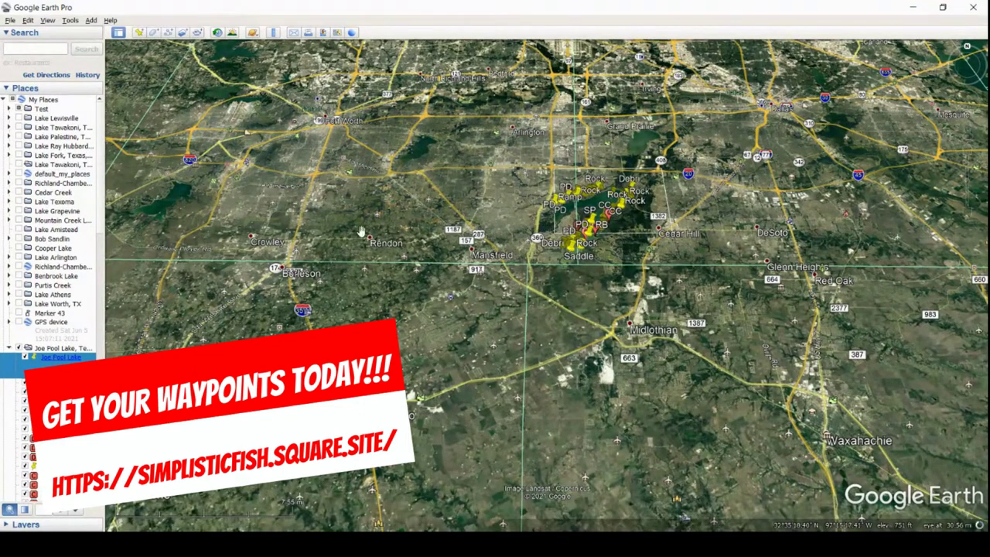
- Survey Joe Pool Lake and examine the waypoints around its southern end, including Debri, Hump and Saddle
{"action": "left_click_drag", "start_coordinate": [619, 229], "coordinate": [598, 363]}
{"action": "scroll", "coordinate": [598, 363], "scroll_direction": "up", "scroll_amount": 5}
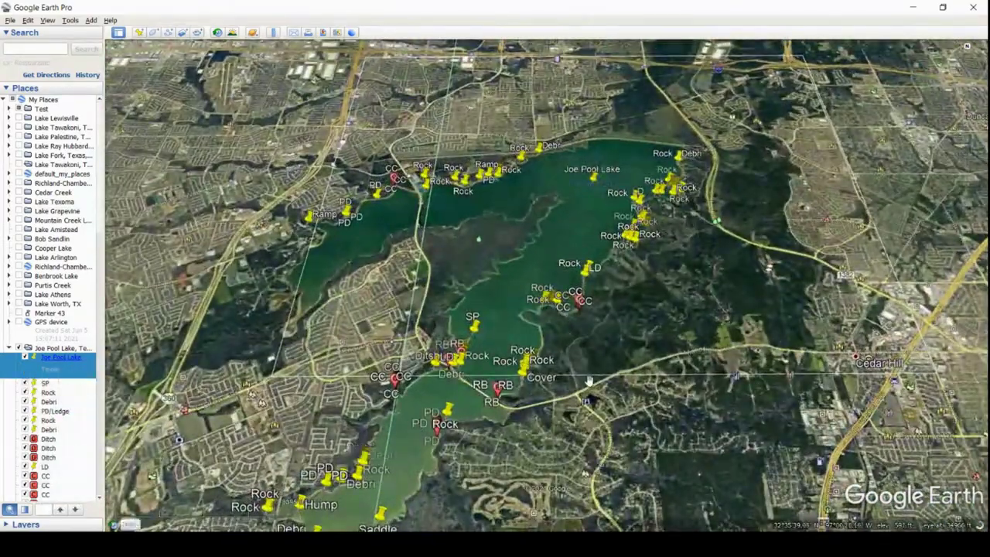
{"action": "left_click_drag", "start_coordinate": [453, 511], "coordinate": [641, 317]}
{"action": "scroll", "coordinate": [537, 334], "scroll_direction": "up", "scroll_amount": 2}
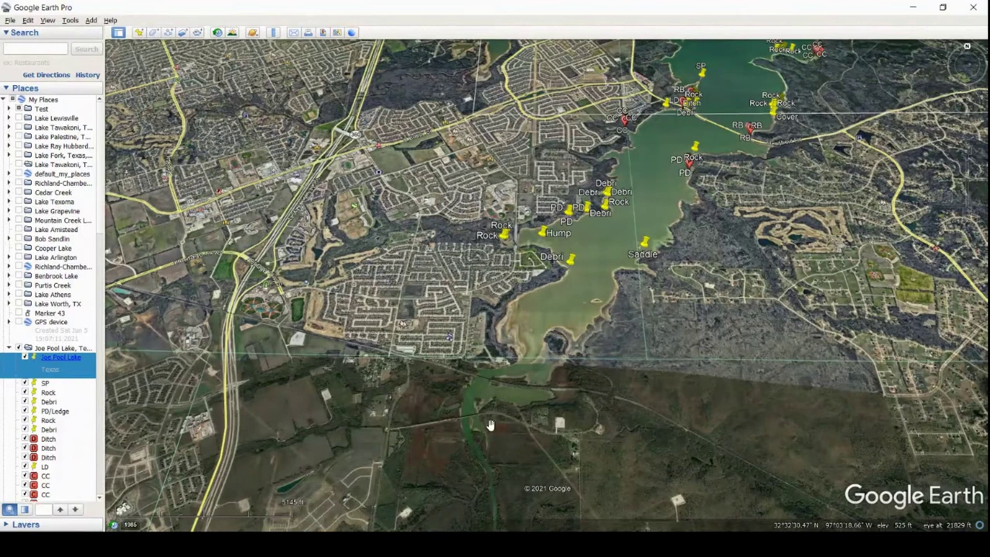
{"action": "scroll", "coordinate": [490, 424], "scroll_direction": "up", "scroll_amount": 3}
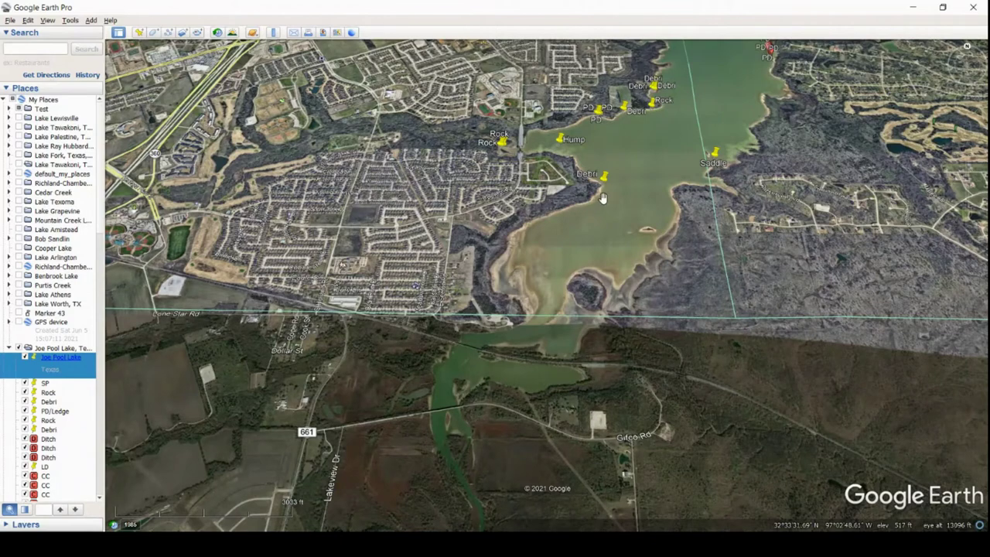
{"action": "double_click", "coordinate": [713, 164]}
{"action": "scroll", "coordinate": [499, 333], "scroll_direction": "down", "scroll_amount": 3}
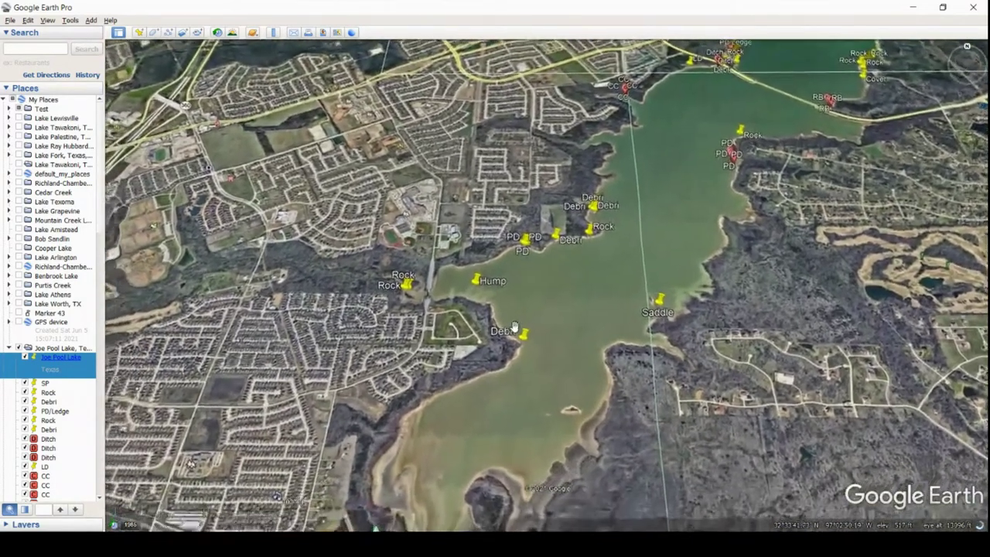
{"action": "scroll", "coordinate": [531, 297], "scroll_direction": "down", "scroll_amount": 3}
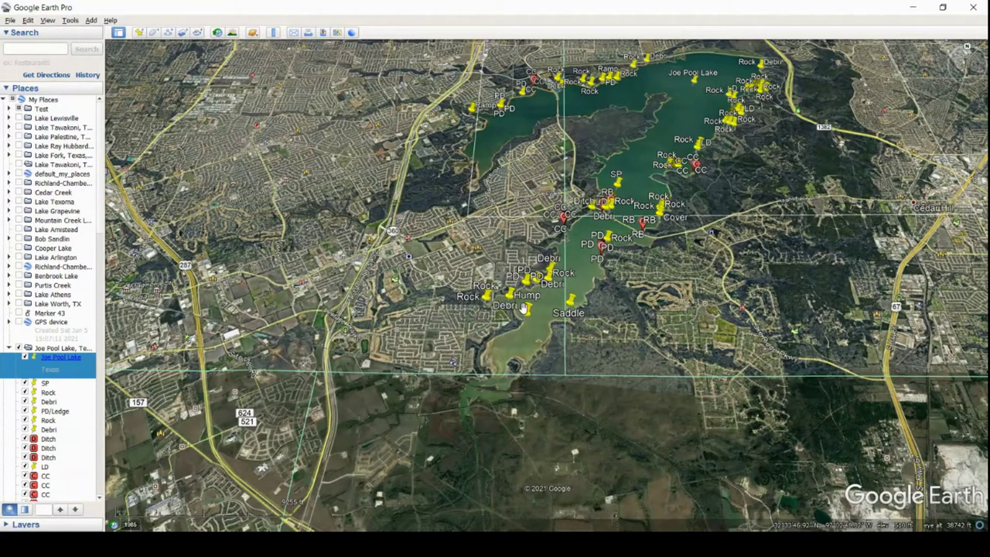
- Show historical imagery for the area around the Saddle waypoint and set its date to 12/2019
{"action": "scroll", "coordinate": [565, 331], "scroll_direction": "up", "scroll_amount": 5}
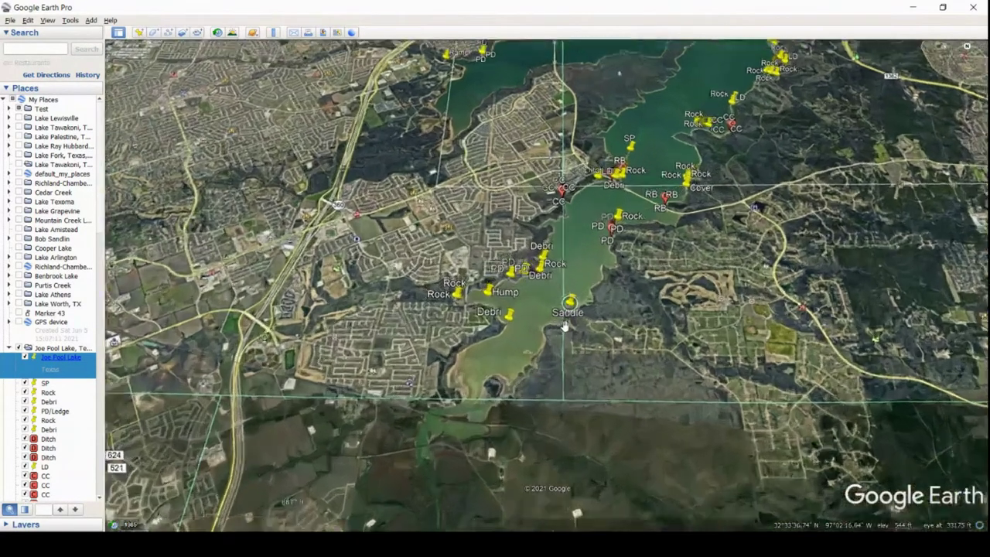
{"action": "scroll", "coordinate": [565, 331], "scroll_direction": "up", "scroll_amount": 3}
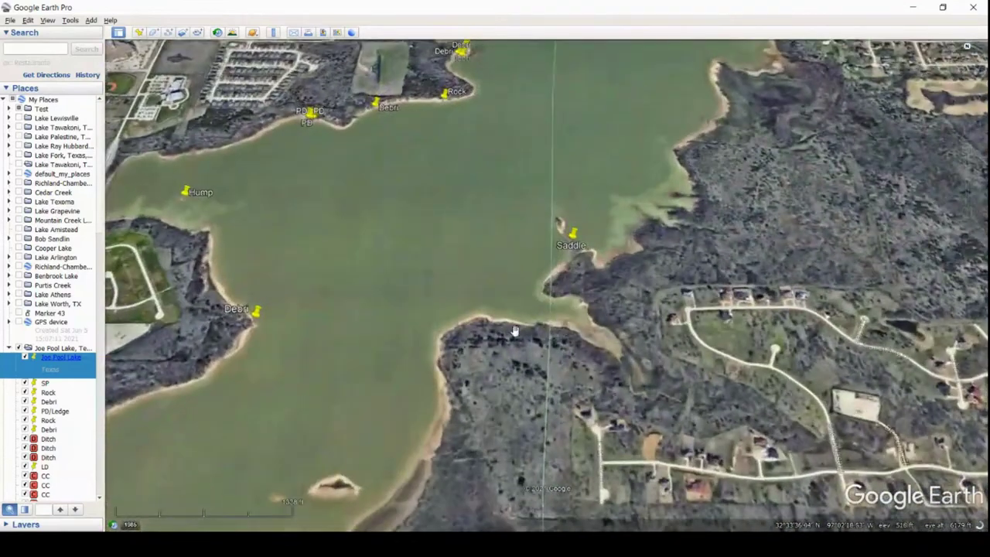
{"action": "scroll", "coordinate": [476, 406], "scroll_direction": "up", "scroll_amount": 2}
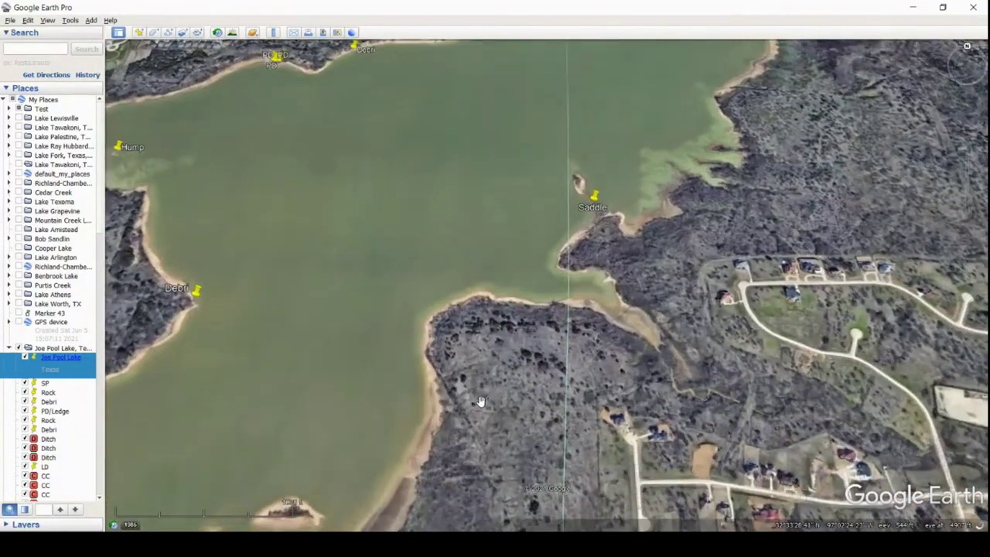
{"action": "left_click", "coordinate": [218, 32]}
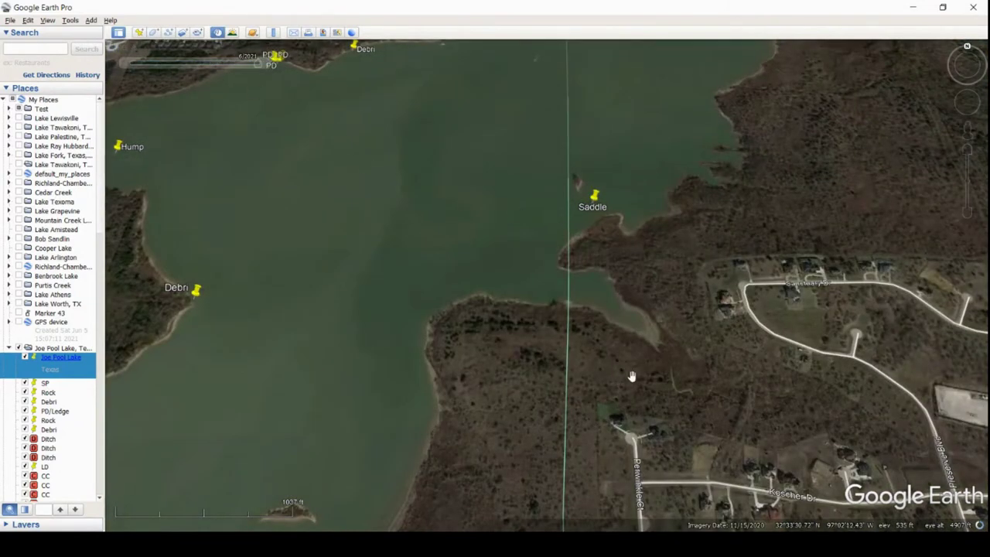
{"action": "left_click", "coordinate": [127, 64]}
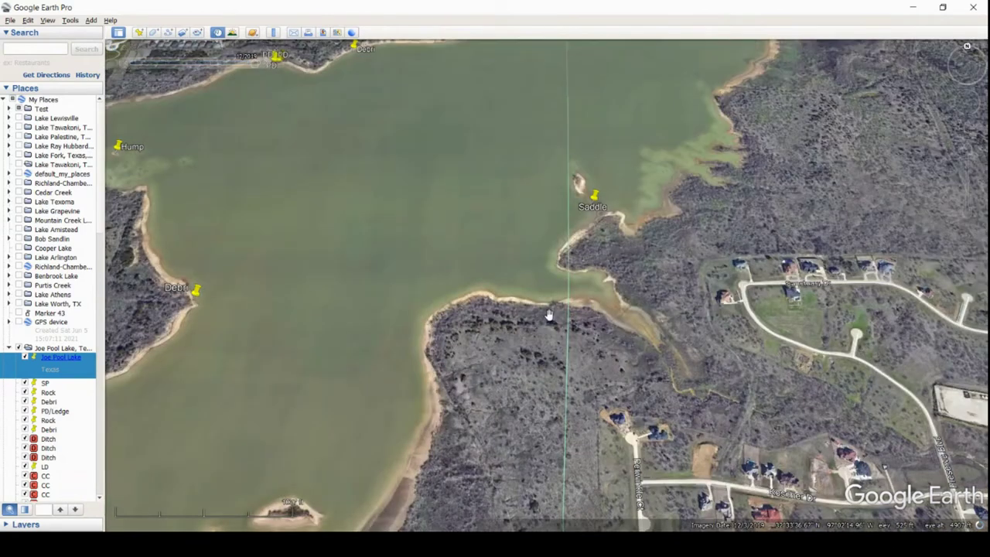
- Examine the exposed flats and shoreline at the southern tip of Joe Pool Lake close up
{"action": "left_click_drag", "start_coordinate": [469, 463], "coordinate": [559, 435]}
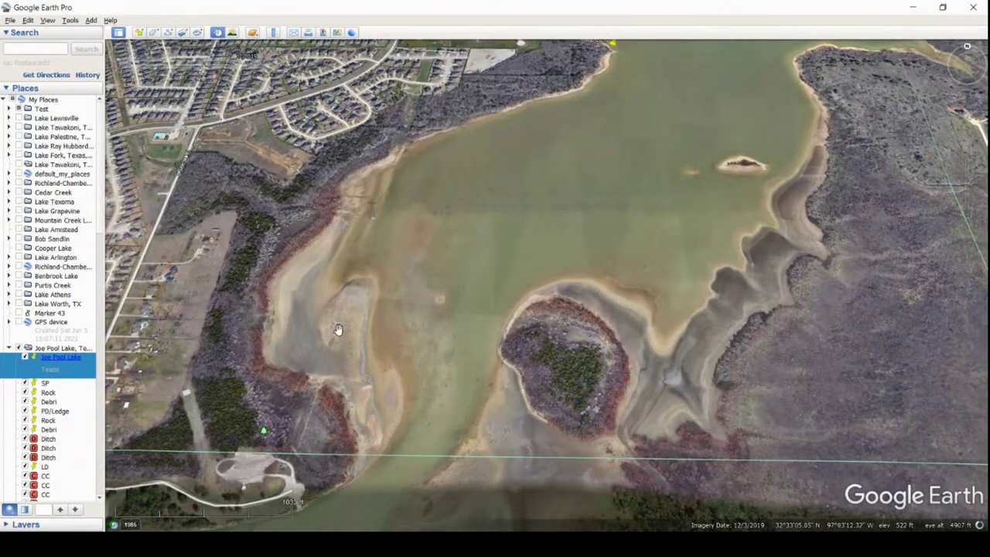
{"action": "scroll", "coordinate": [338, 330], "scroll_direction": "up", "scroll_amount": 5}
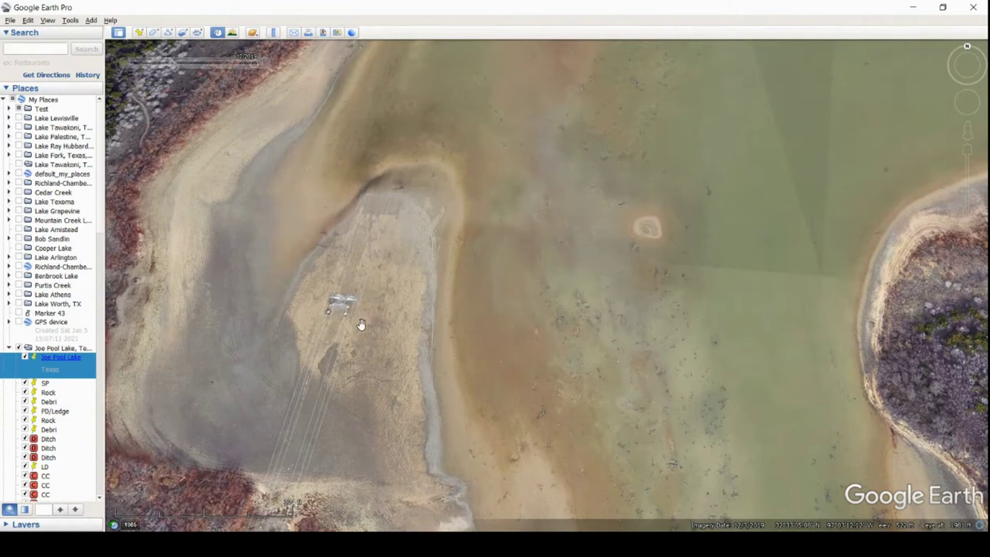
{"action": "scroll", "coordinate": [539, 372], "scroll_direction": "down", "scroll_amount": 5}
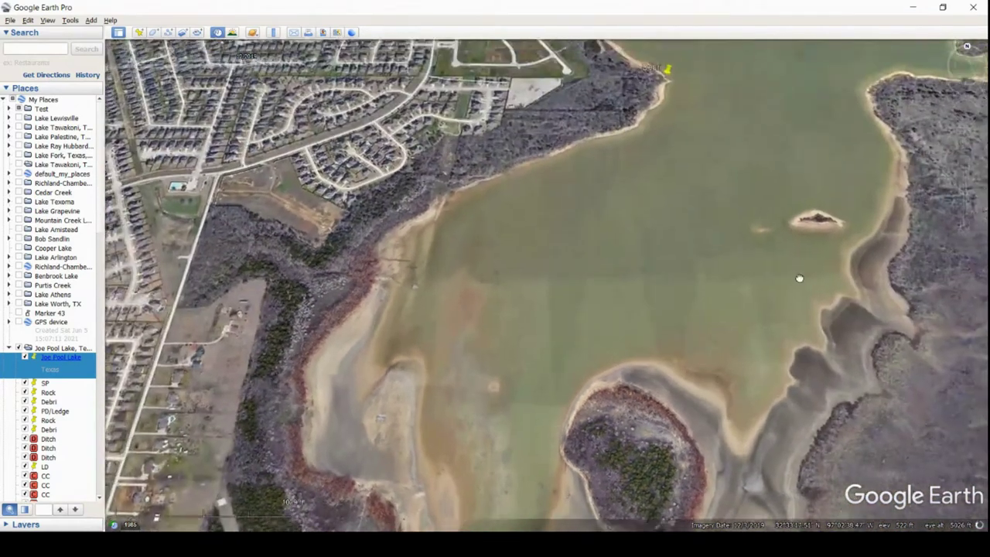
- Examine the Saddle waypoint between the small island and the shoreline point, including the surrounding water
{"action": "left_click_drag", "start_coordinate": [800, 276], "coordinate": [641, 448]}
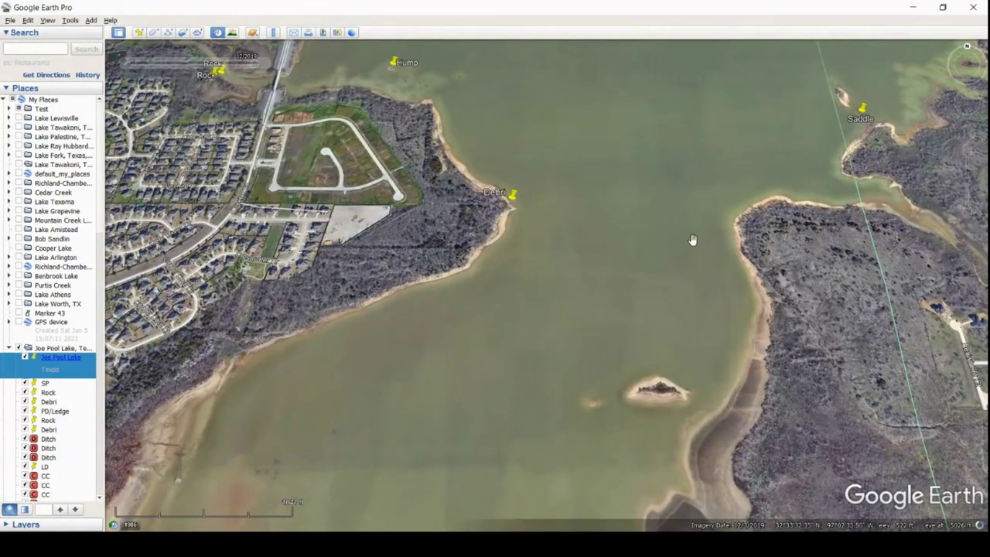
{"action": "left_click_drag", "start_coordinate": [741, 162], "coordinate": [491, 345]}
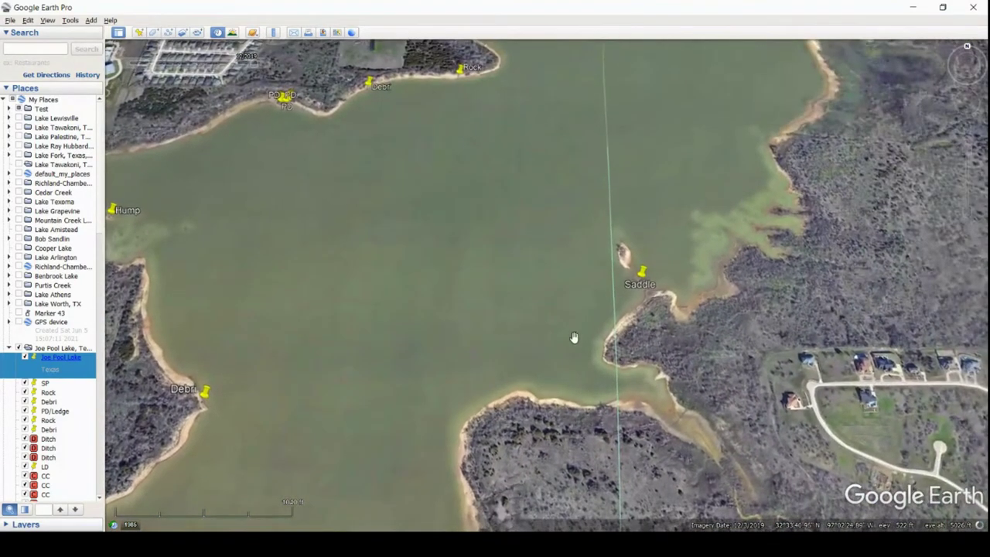
{"action": "left_click_drag", "start_coordinate": [710, 254], "coordinate": [612, 347]}
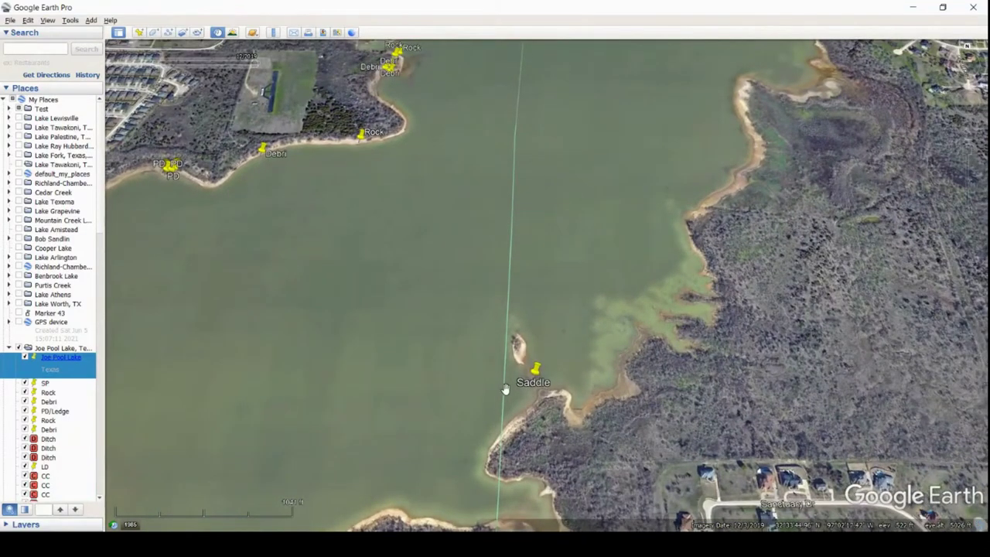
{"action": "scroll", "coordinate": [504, 393], "scroll_direction": "up", "scroll_amount": 3}
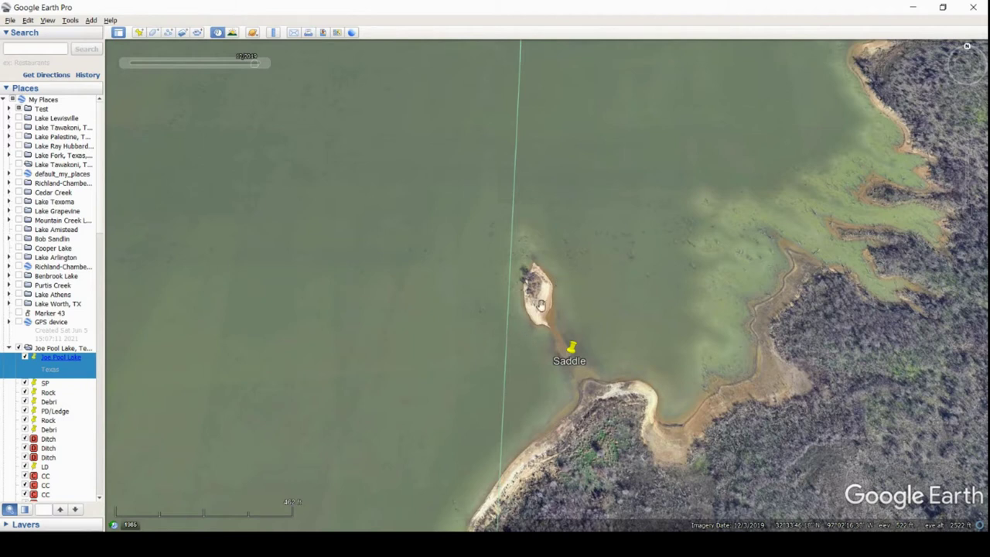
{"action": "scroll", "coordinate": [557, 374], "scroll_direction": "up", "scroll_amount": 1}
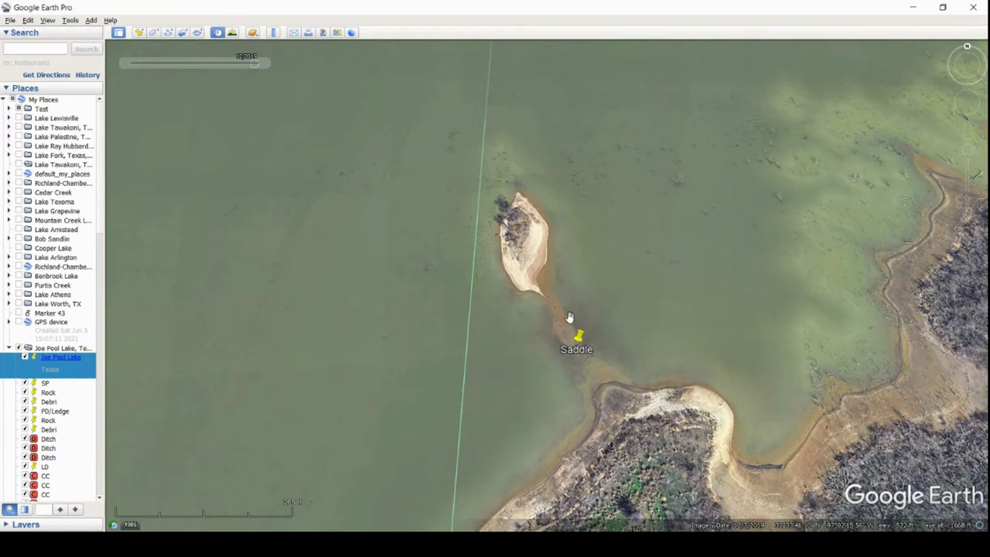
{"action": "scroll", "coordinate": [545, 345], "scroll_direction": "down", "scroll_amount": 3}
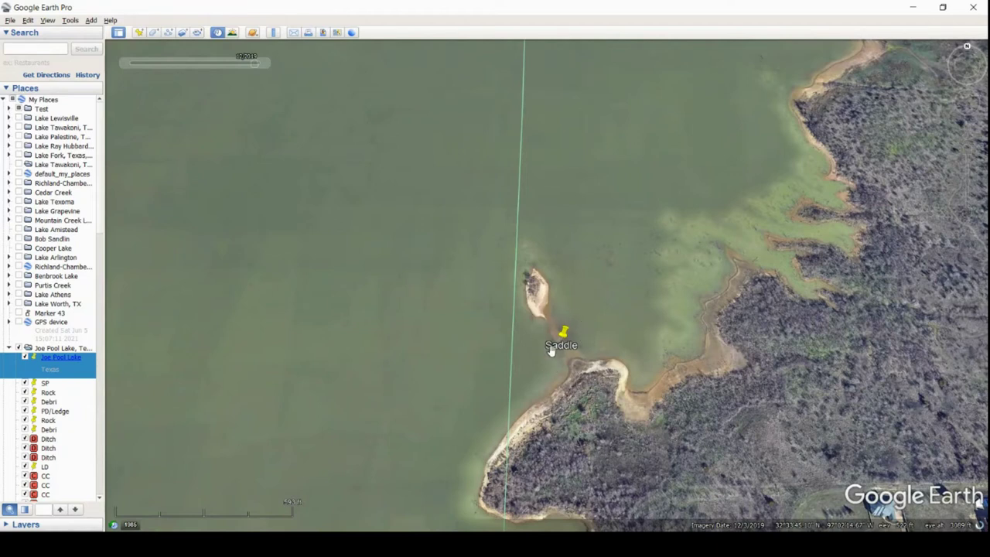
{"action": "scroll", "coordinate": [560, 367], "scroll_direction": "down", "scroll_amount": 5}
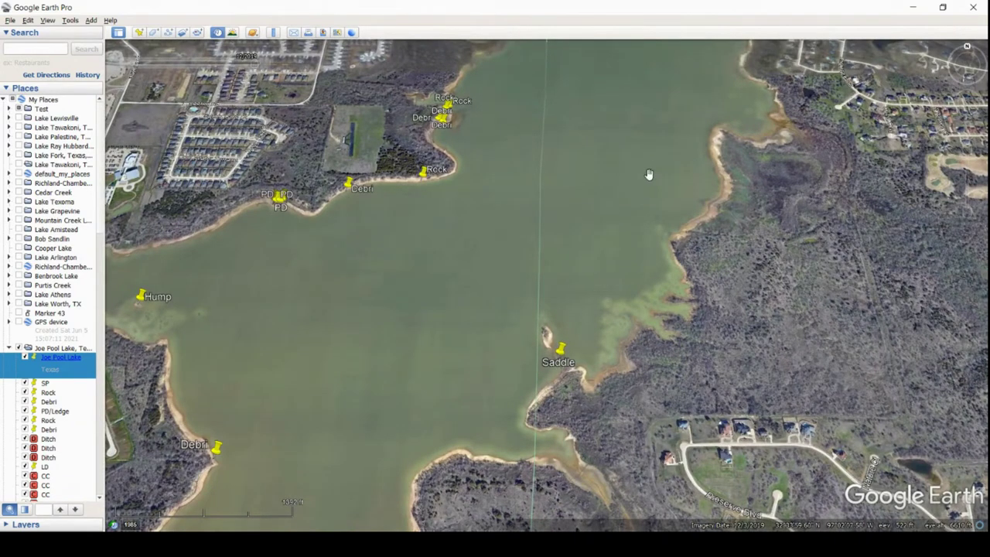
- Examine the eastern shoreline north of the Saddle waypoint, from the shallow fingers up to the bare sandy point
{"action": "scroll", "coordinate": [659, 181], "scroll_direction": "up", "scroll_amount": 3}
{"action": "scroll", "coordinate": [543, 425], "scroll_direction": "up", "scroll_amount": 3}
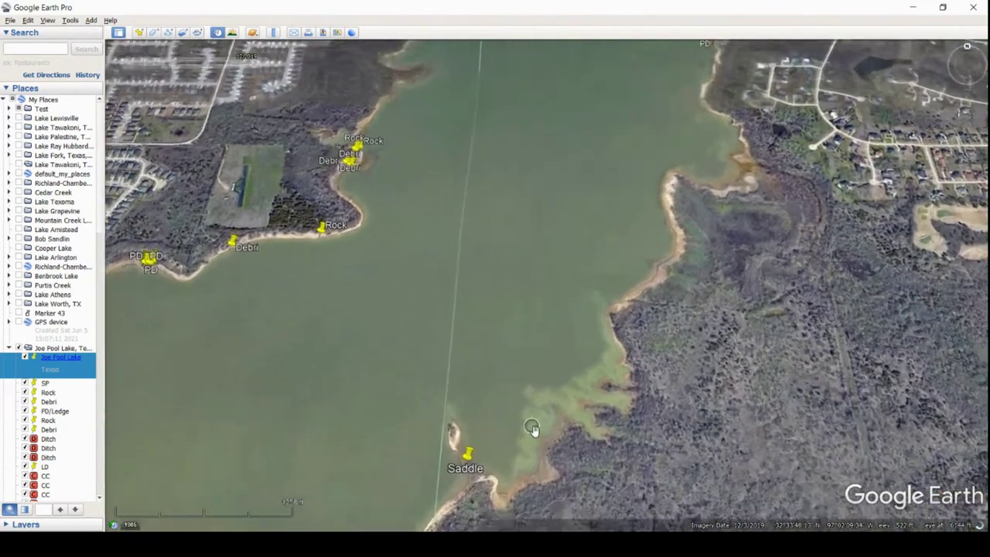
{"action": "scroll", "coordinate": [543, 426], "scroll_direction": "up", "scroll_amount": 2}
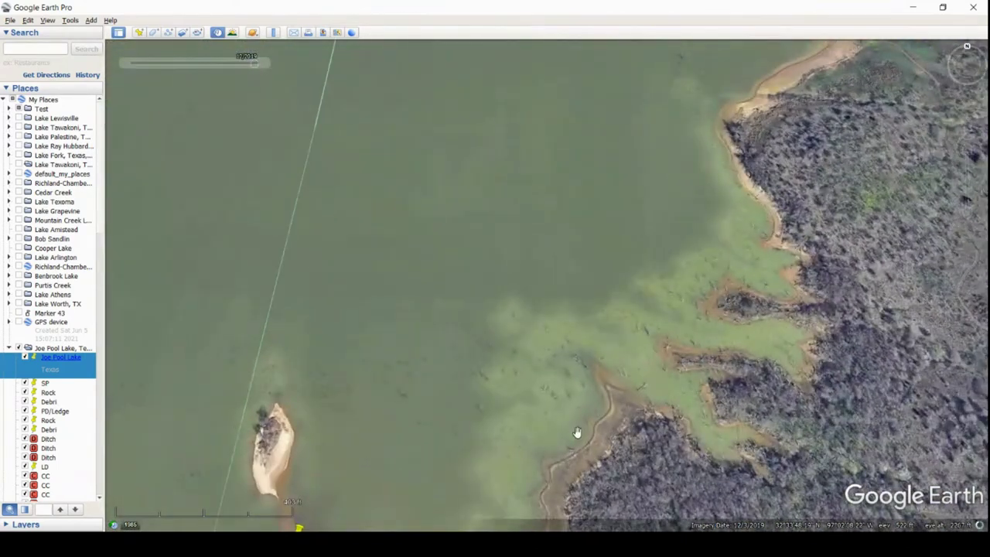
{"action": "scroll", "coordinate": [768, 183], "scroll_direction": "up", "scroll_amount": 3}
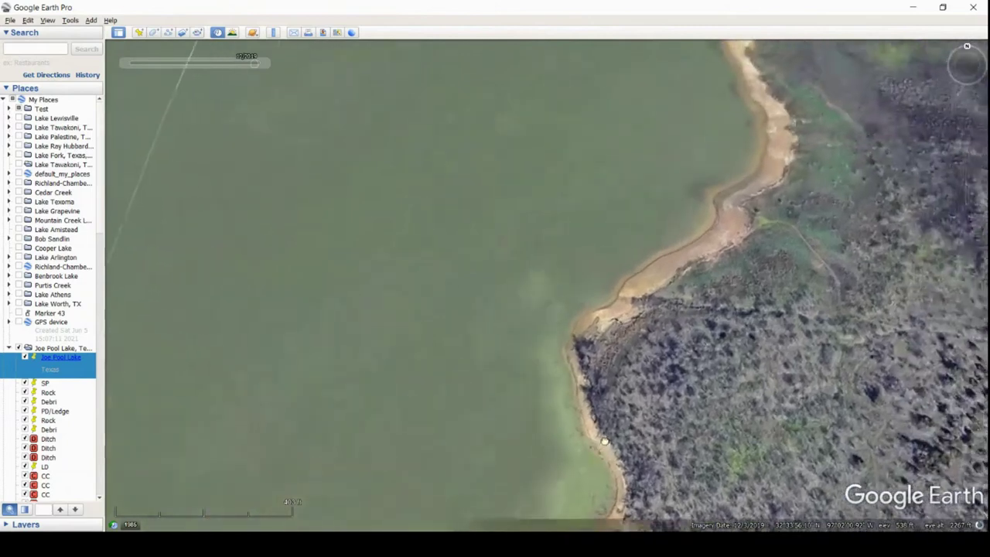
{"action": "scroll", "coordinate": [611, 340], "scroll_direction": "up", "scroll_amount": 3}
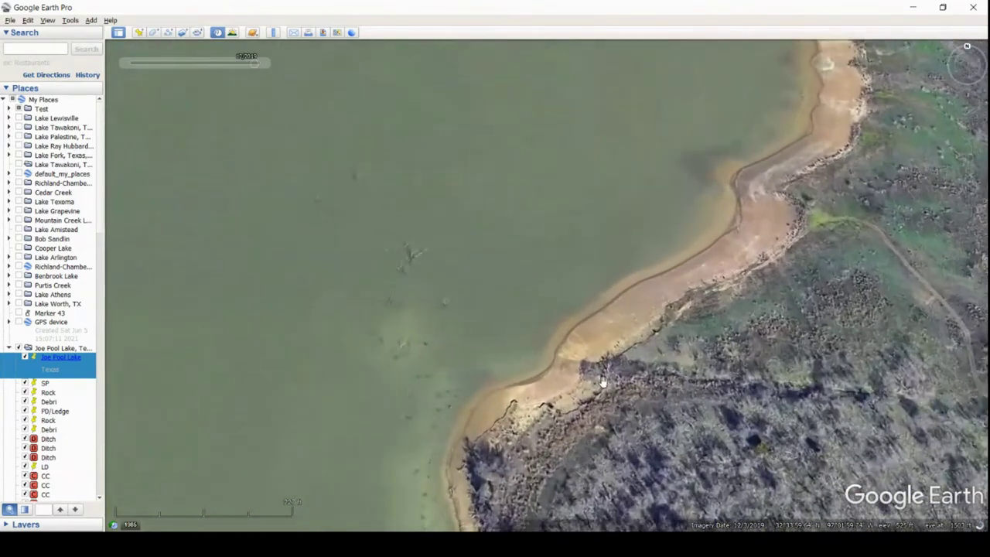
{"action": "scroll", "coordinate": [602, 382], "scroll_direction": "up", "scroll_amount": 3}
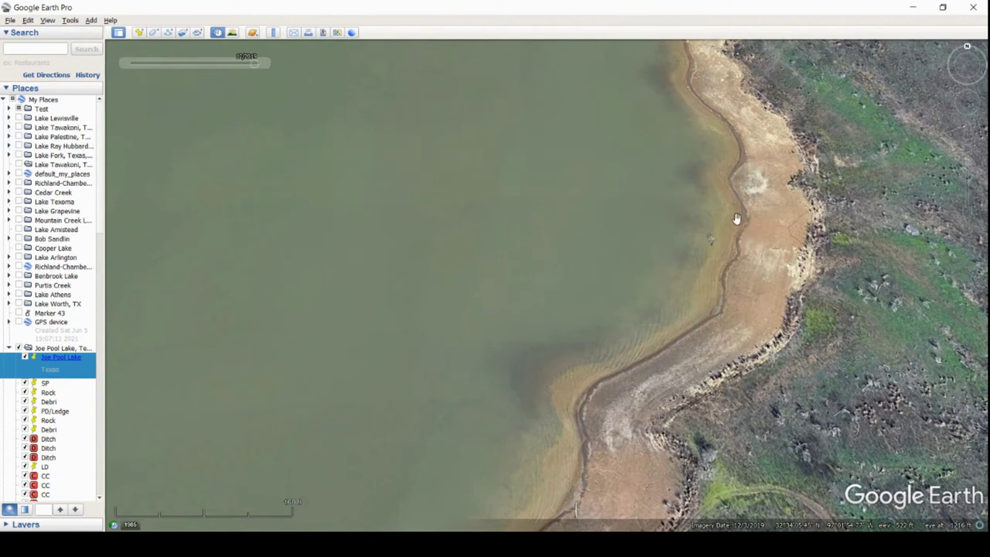
{"action": "left_click_drag", "start_coordinate": [712, 158], "coordinate": [668, 336]}
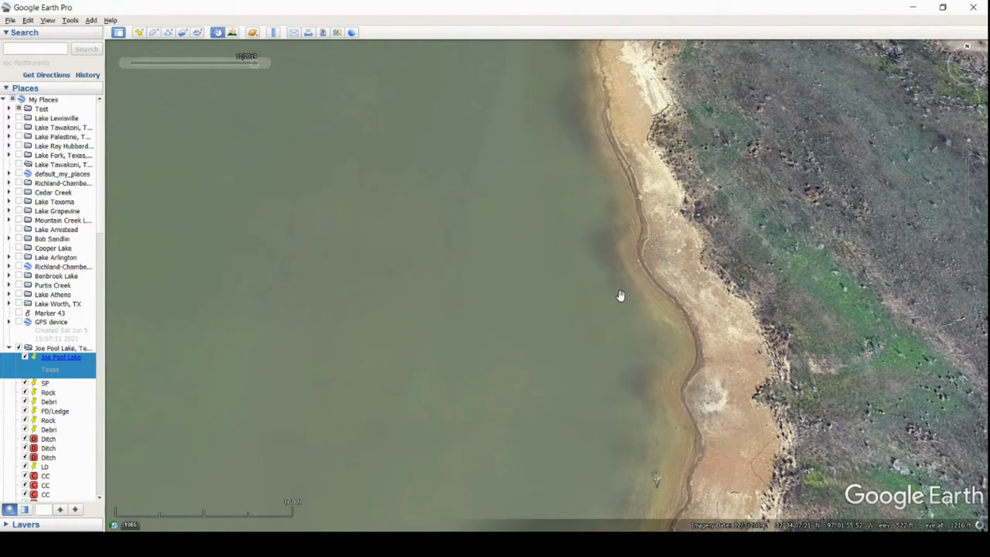
{"action": "left_click_drag", "start_coordinate": [581, 190], "coordinate": [576, 262]}
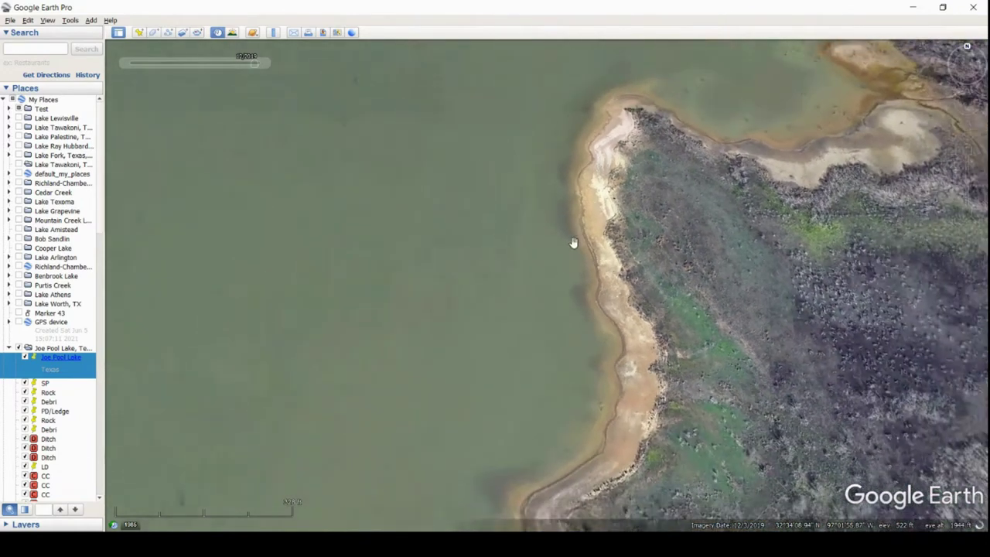
{"action": "left_click_drag", "start_coordinate": [540, 233], "coordinate": [542, 283]}
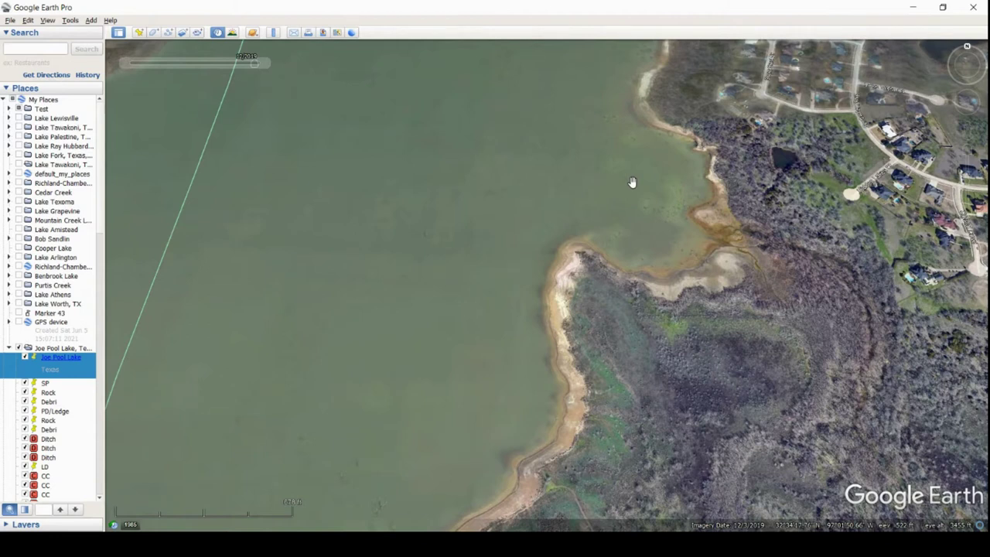
- Compare the cove just north of the sandy point in the 11/15/2020 and 12/3/2019 historical imagery
{"action": "left_click_drag", "start_coordinate": [575, 120], "coordinate": [552, 363]}
{"action": "left_click_drag", "start_coordinate": [603, 431], "coordinate": [568, 372]}
{"action": "scroll", "coordinate": [628, 453], "scroll_direction": "up", "scroll_amount": 2}
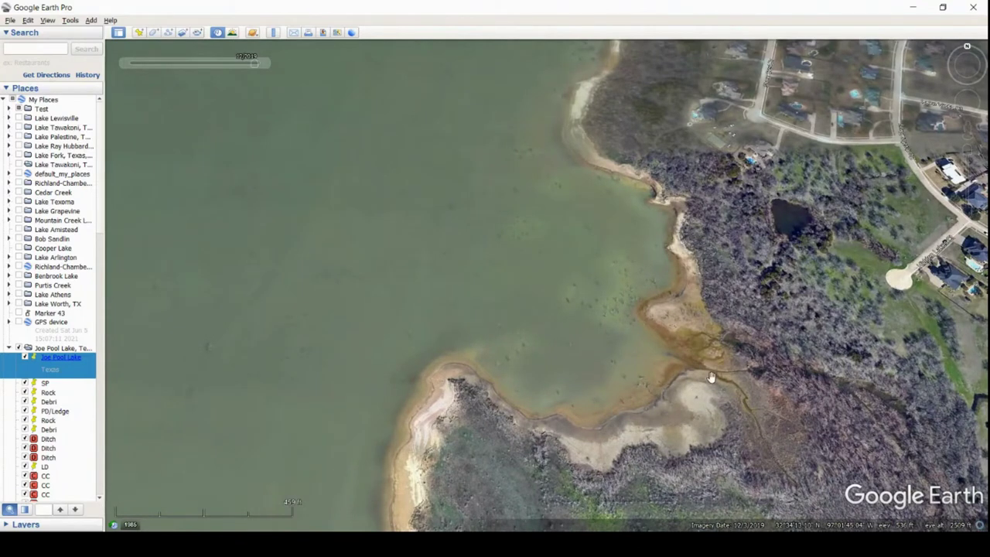
{"action": "mouse_move", "coordinate": [269, 67]}
{"action": "left_click", "coordinate": [264, 66]}
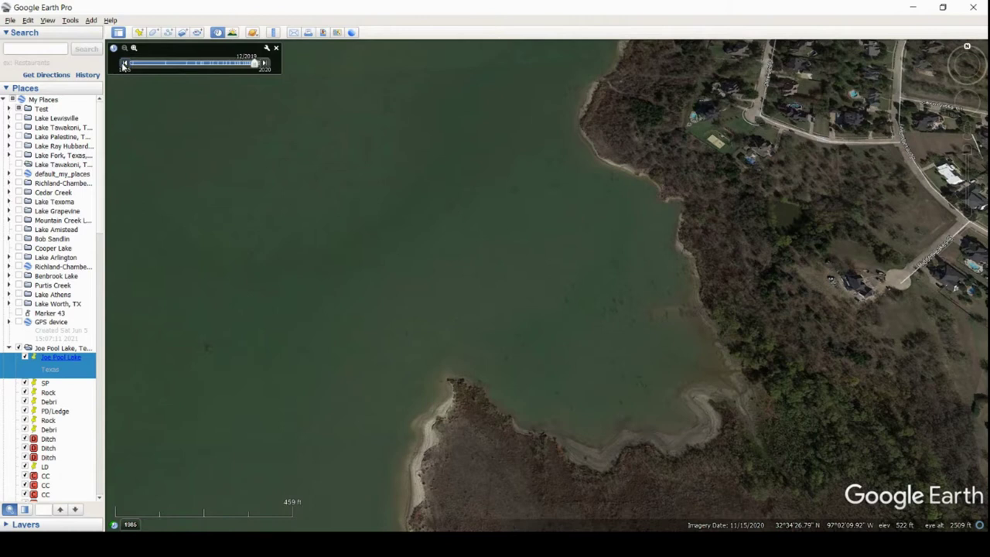
{"action": "left_click", "coordinate": [123, 64]}
- Examine the cove's northern bank and the submerged timber in front of it close up
{"action": "left_click_drag", "start_coordinate": [581, 184], "coordinate": [651, 348]}
{"action": "scroll", "coordinate": [665, 364], "scroll_direction": "up", "scroll_amount": 4}
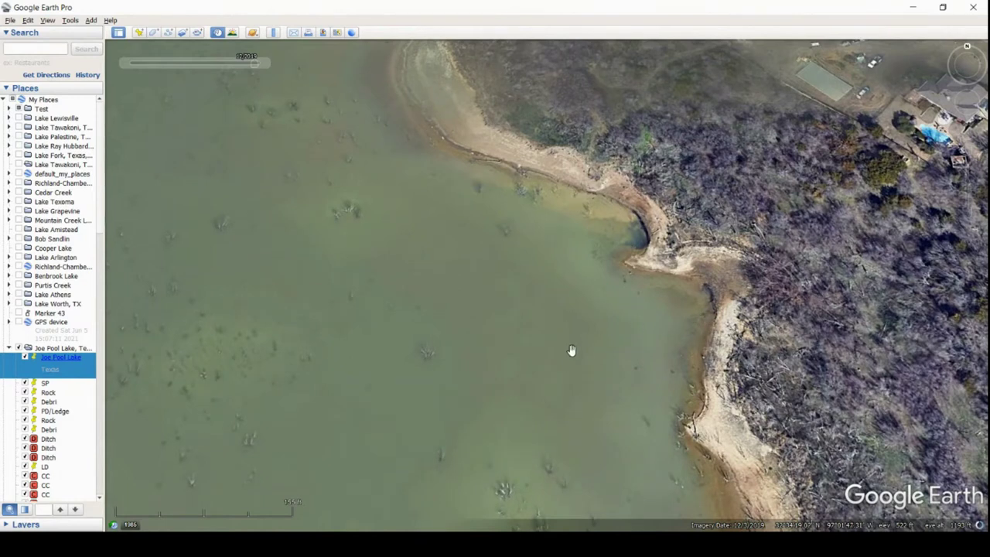
{"action": "left_click_drag", "start_coordinate": [565, 354], "coordinate": [526, 358]}
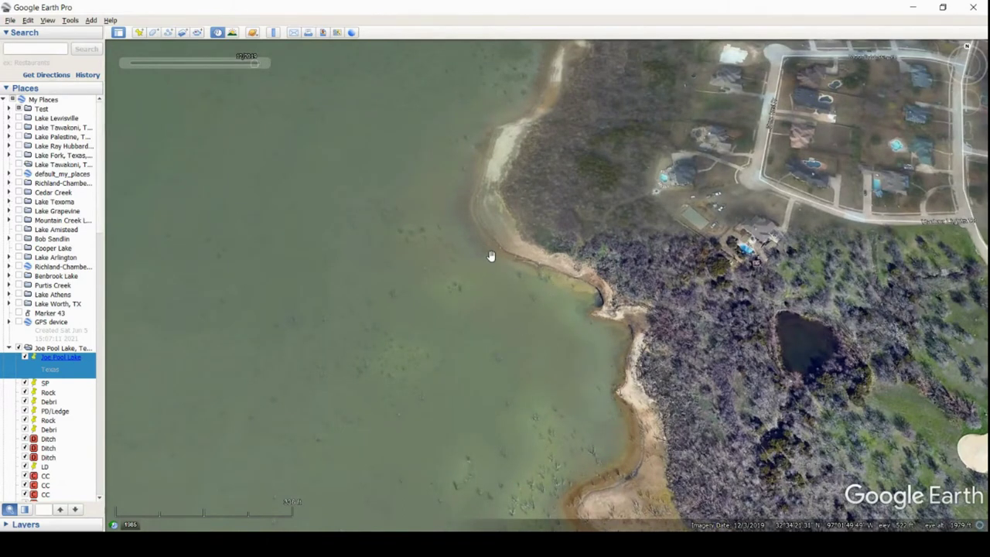
- Examine the PD waypoints along the pond dam farther north on the eastern shoreline
{"action": "scroll", "coordinate": [490, 253], "scroll_direction": "down", "scroll_amount": 2}
{"action": "scroll", "coordinate": [527, 333], "scroll_direction": "down", "scroll_amount": 1}
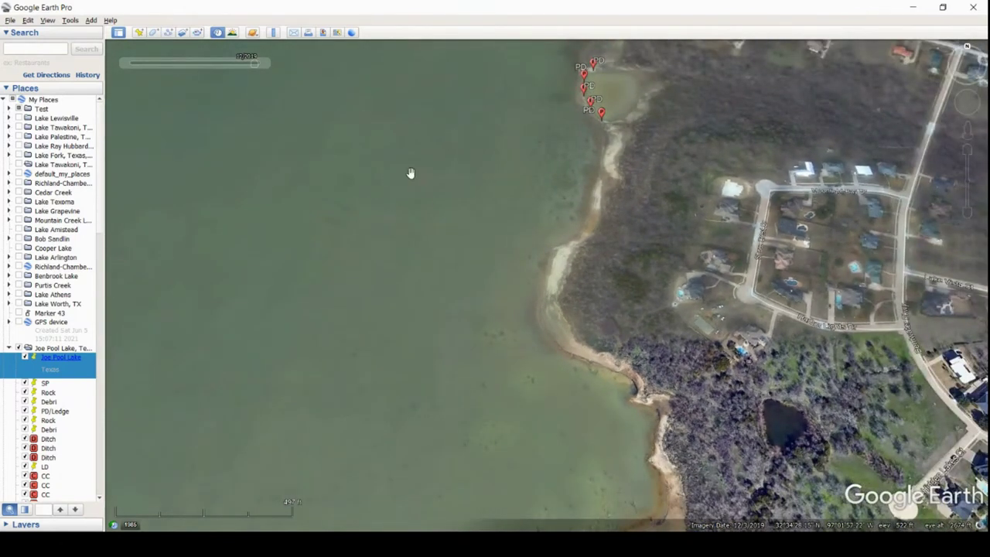
{"action": "left_click_drag", "start_coordinate": [562, 164], "coordinate": [522, 402]}
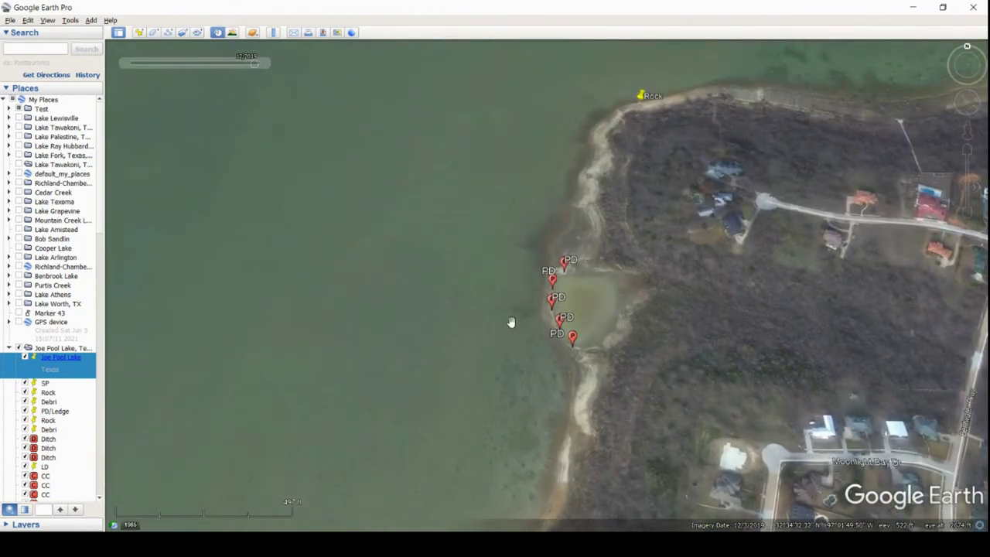
{"action": "scroll", "coordinate": [558, 345], "scroll_direction": "up", "scroll_amount": 2}
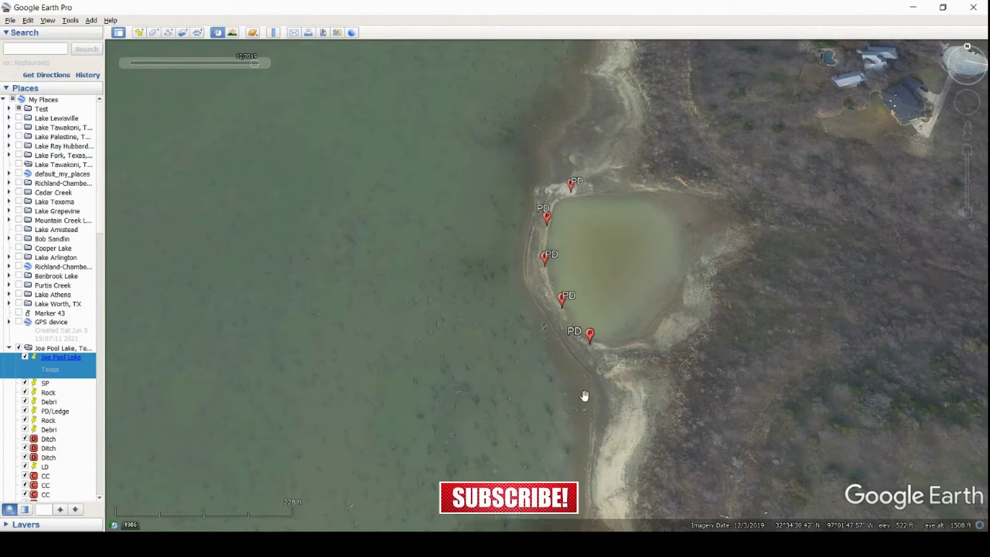
- Examine the Rock waypoint and the rocky bank at the point just north of the PD waypoints close up
{"action": "scroll", "coordinate": [612, 332], "scroll_direction": "down", "scroll_amount": 3}
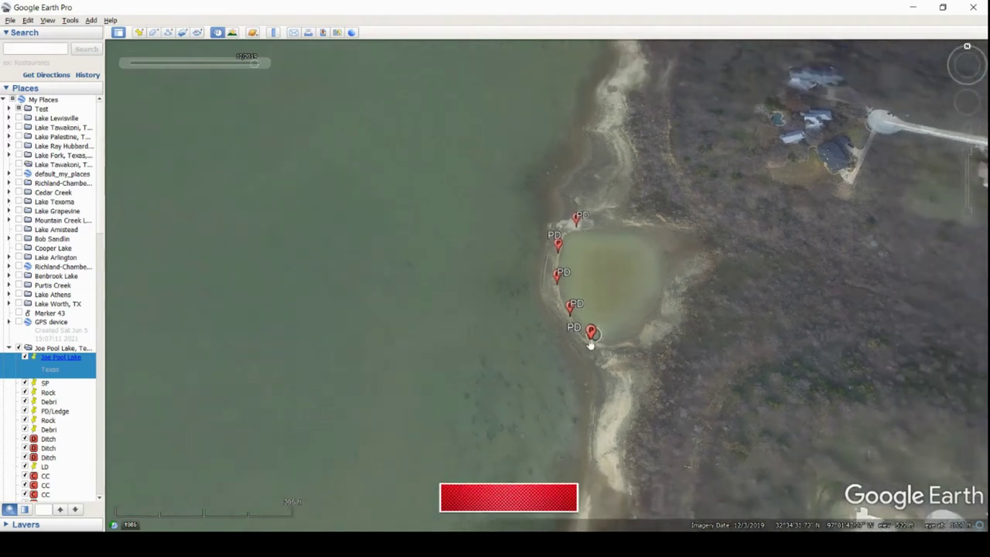
{"action": "left_click_drag", "start_coordinate": [622, 142], "coordinate": [590, 305]}
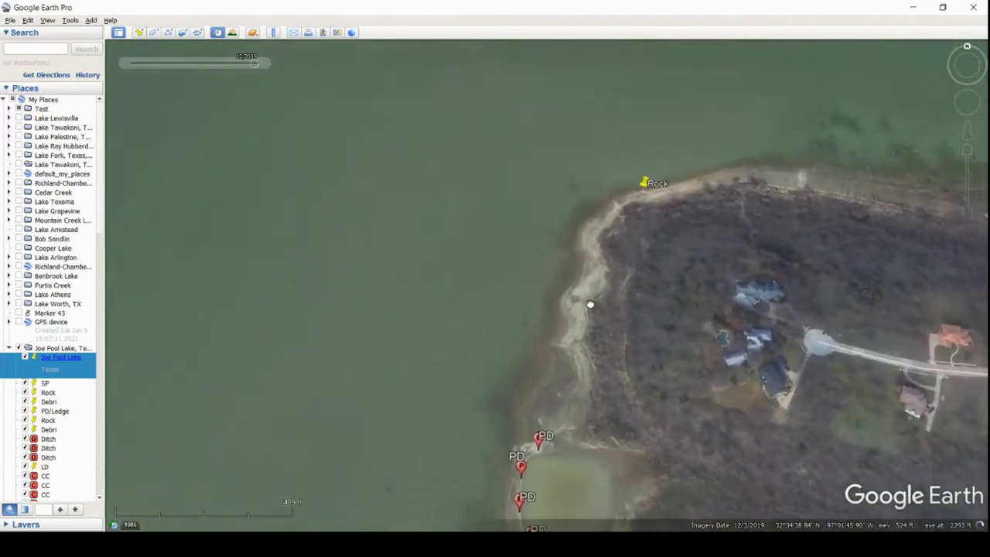
{"action": "scroll", "coordinate": [612, 257], "scroll_direction": "up", "scroll_amount": 3}
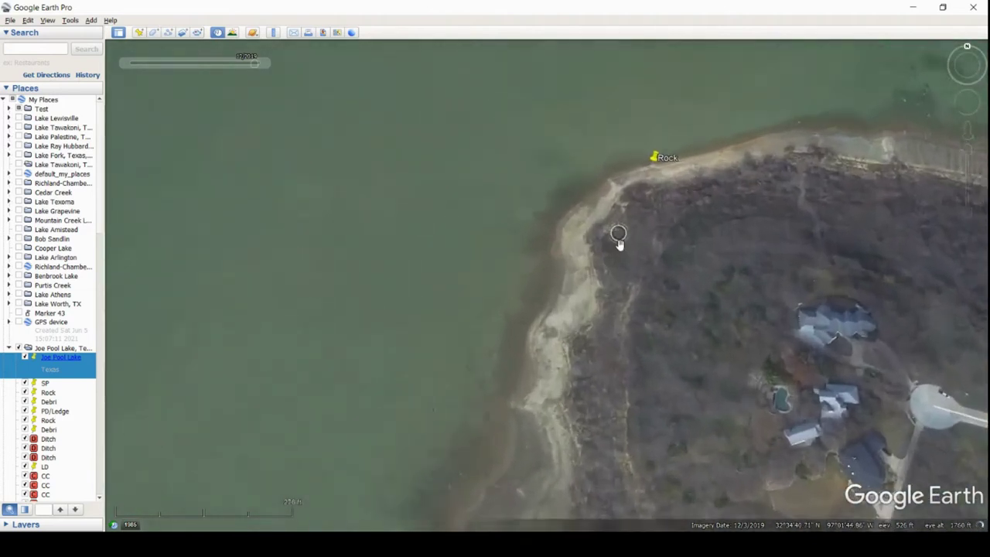
{"action": "left_click_drag", "start_coordinate": [619, 242], "coordinate": [614, 330]}
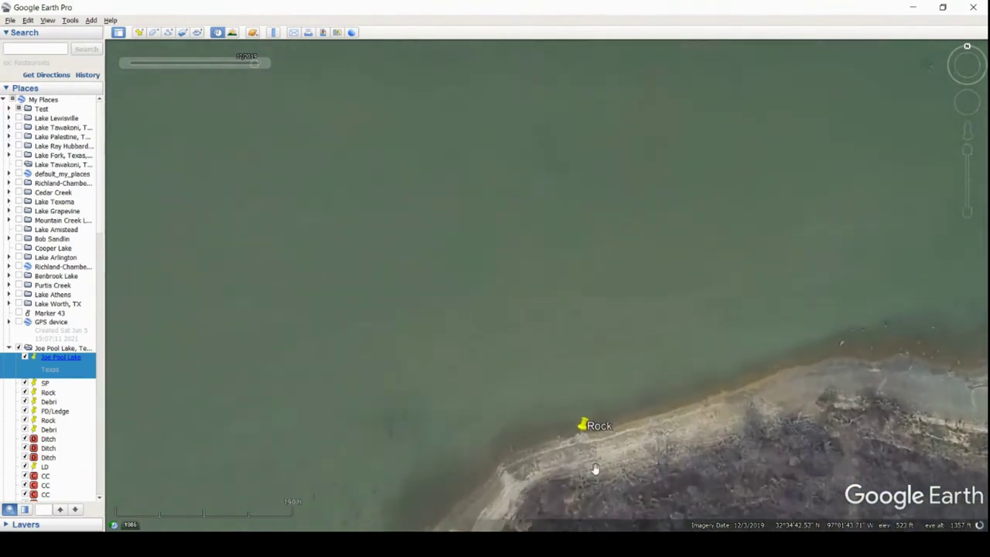
{"action": "left_click_drag", "start_coordinate": [593, 469], "coordinate": [630, 421]}
{"action": "scroll", "coordinate": [629, 422], "scroll_direction": "up", "scroll_amount": 2}
{"action": "scroll", "coordinate": [630, 420], "scroll_direction": "up", "scroll_amount": 3}
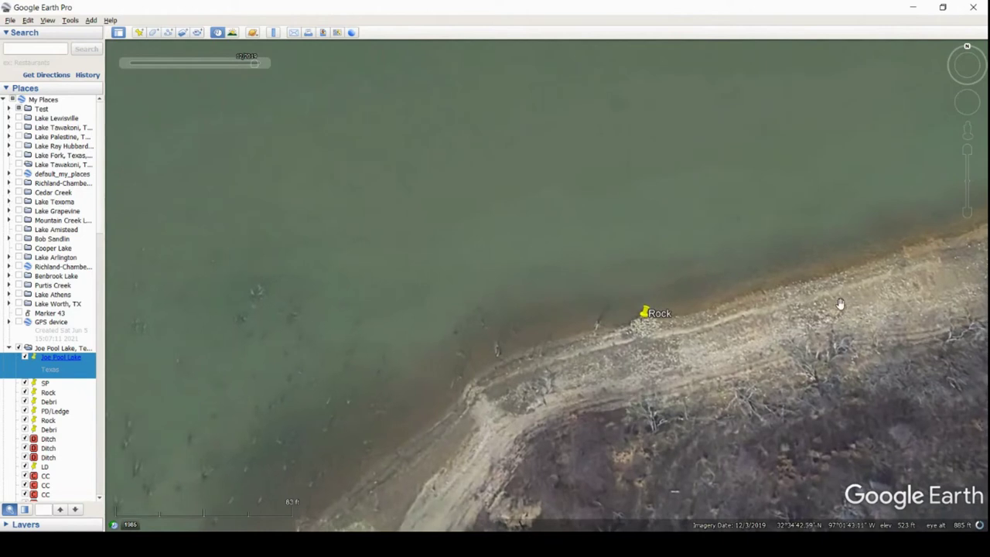
{"action": "scroll", "coordinate": [648, 325], "scroll_direction": "up", "scroll_amount": 1}
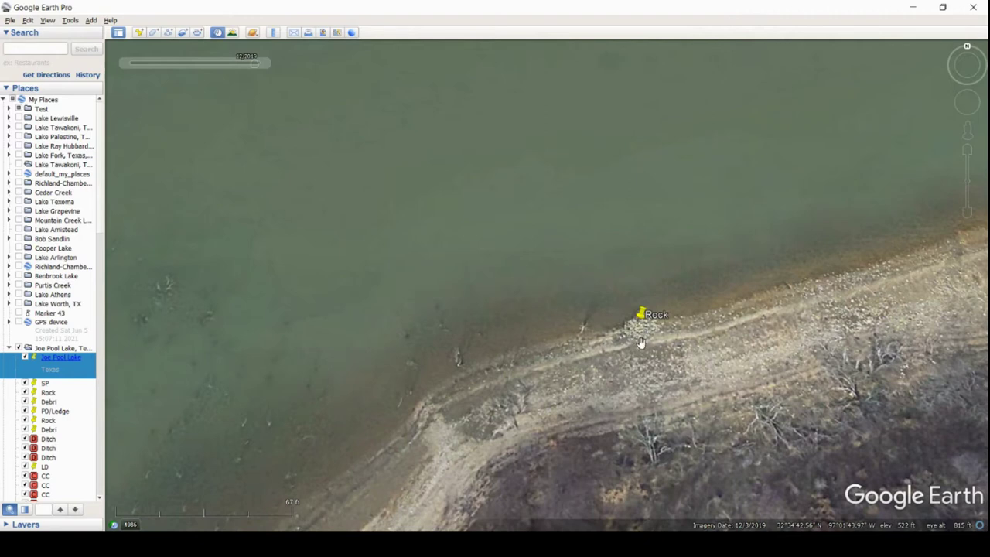
{"action": "left_click_drag", "start_coordinate": [879, 336], "coordinate": [689, 381]}
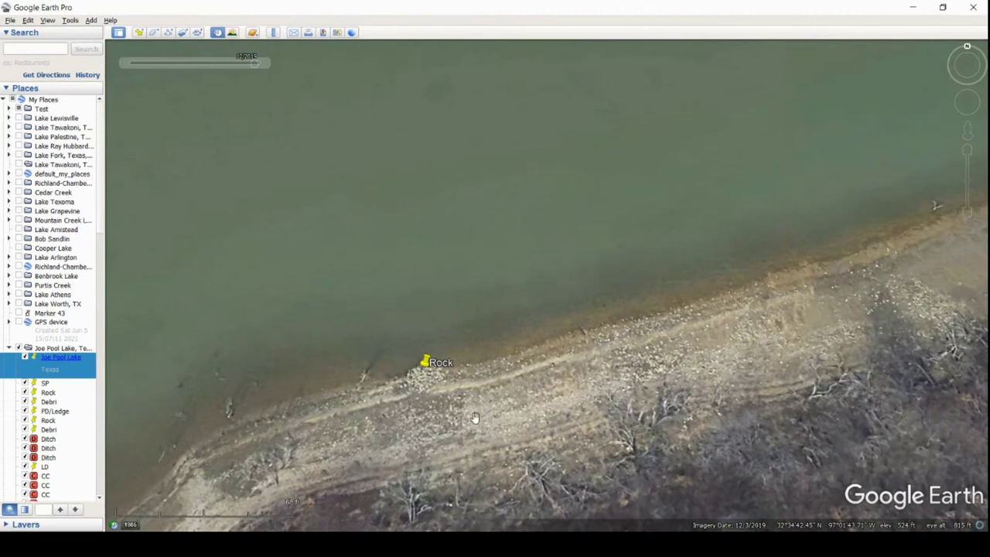
- Examine the shoreline east of the Rock waypoint, including the submerged timber and the pale rocky spur running into the water
{"action": "scroll", "coordinate": [433, 418], "scroll_direction": "down", "scroll_amount": 3}
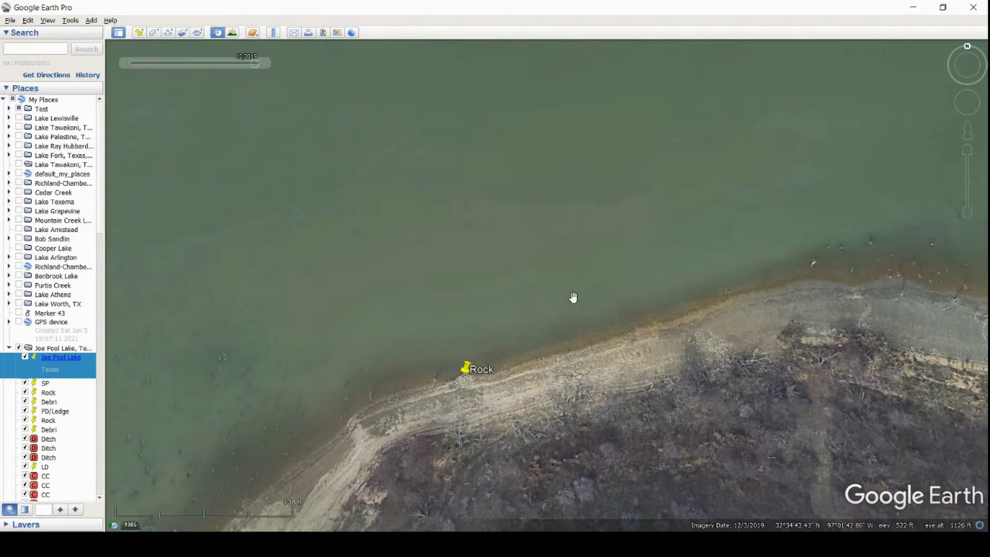
{"action": "scroll", "coordinate": [671, 319], "scroll_direction": "down", "scroll_amount": 3}
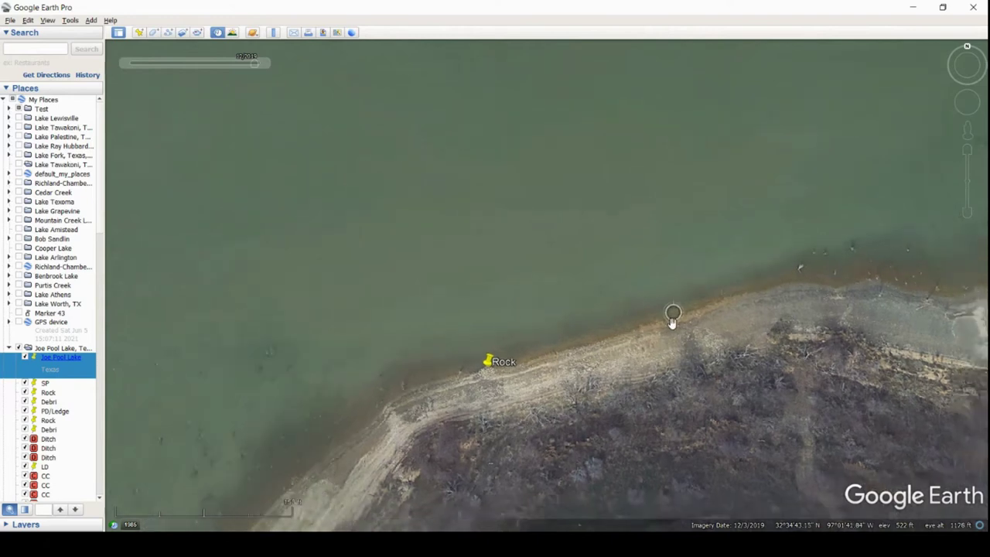
{"action": "scroll", "coordinate": [670, 325], "scroll_direction": "down", "scroll_amount": 3}
{"action": "scroll", "coordinate": [753, 294], "scroll_direction": "down", "scroll_amount": 2}
{"action": "left_click_drag", "start_coordinate": [696, 305], "coordinate": [683, 317]}
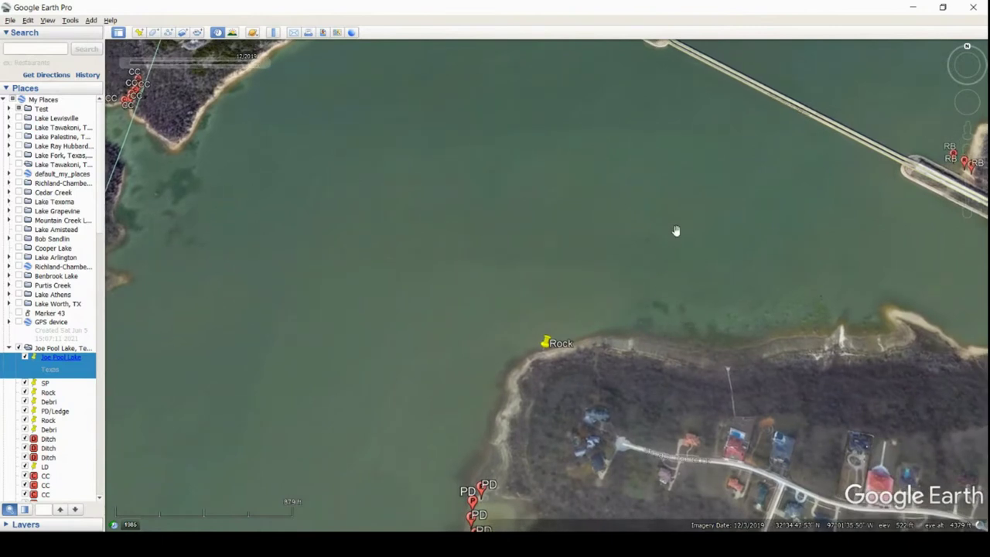
{"action": "scroll", "coordinate": [701, 333], "scroll_direction": "up", "scroll_amount": 3}
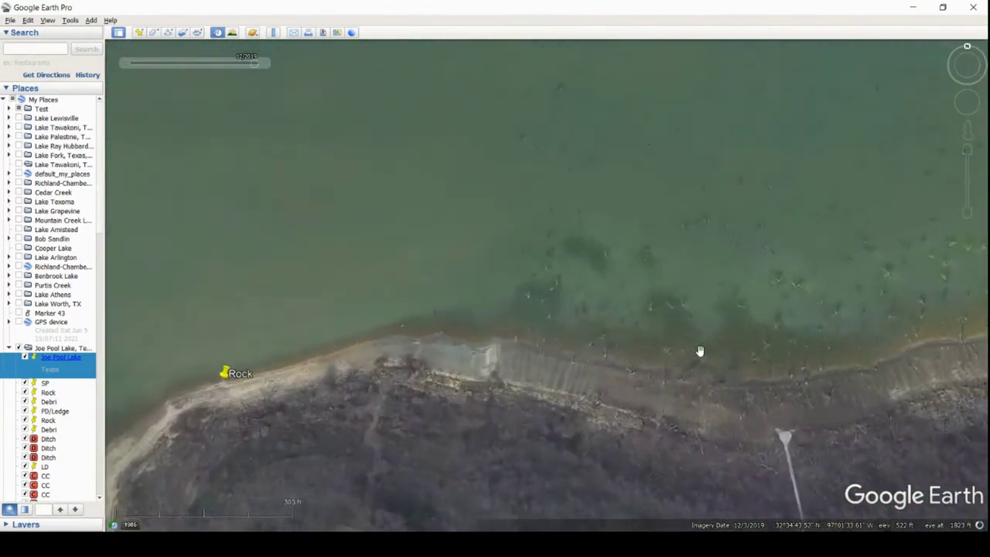
{"action": "left_click_drag", "start_coordinate": [837, 328], "coordinate": [358, 367]}
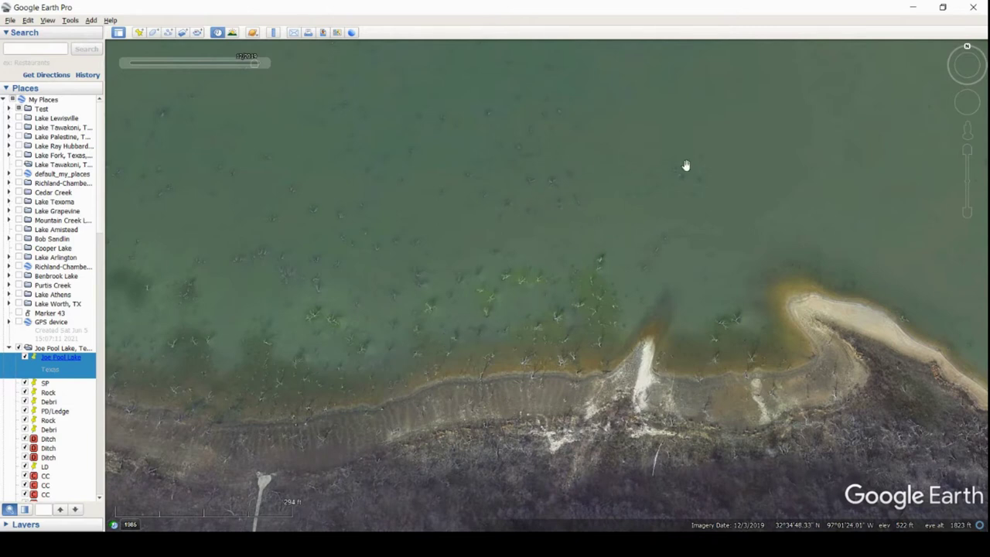
{"action": "left_click_drag", "start_coordinate": [805, 211], "coordinate": [763, 128]}
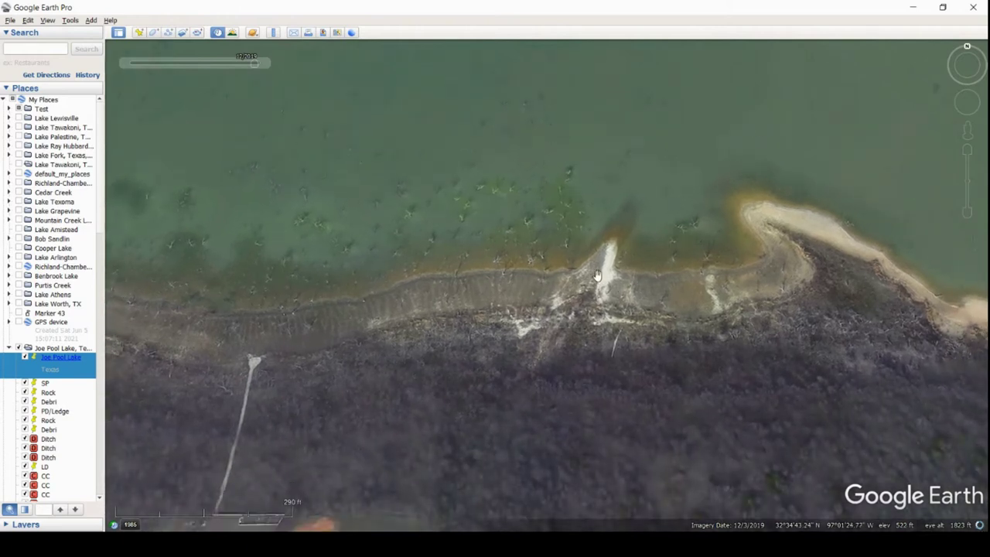
{"action": "scroll", "coordinate": [582, 292], "scroll_direction": "up", "scroll_amount": 3}
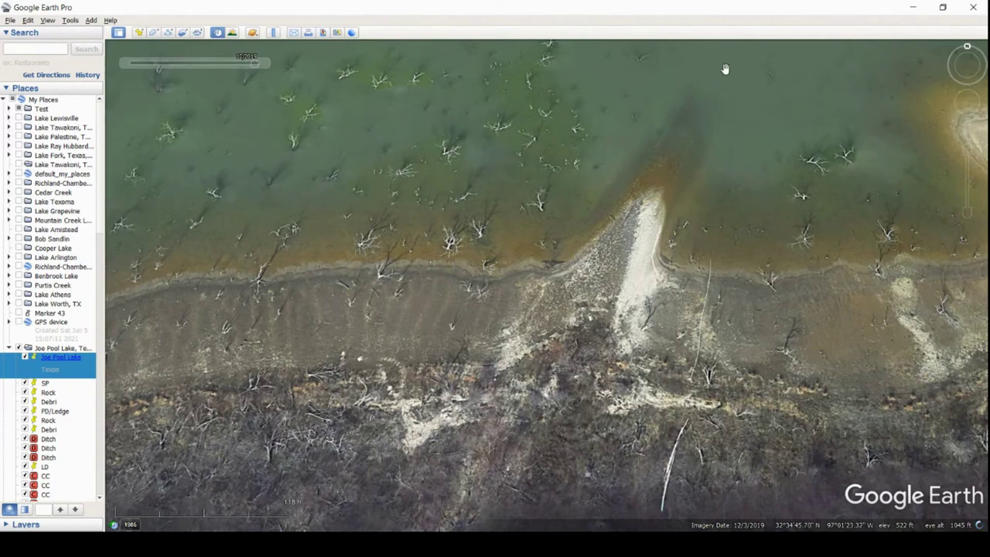
{"action": "scroll", "coordinate": [730, 182], "scroll_direction": "down", "scroll_amount": 3}
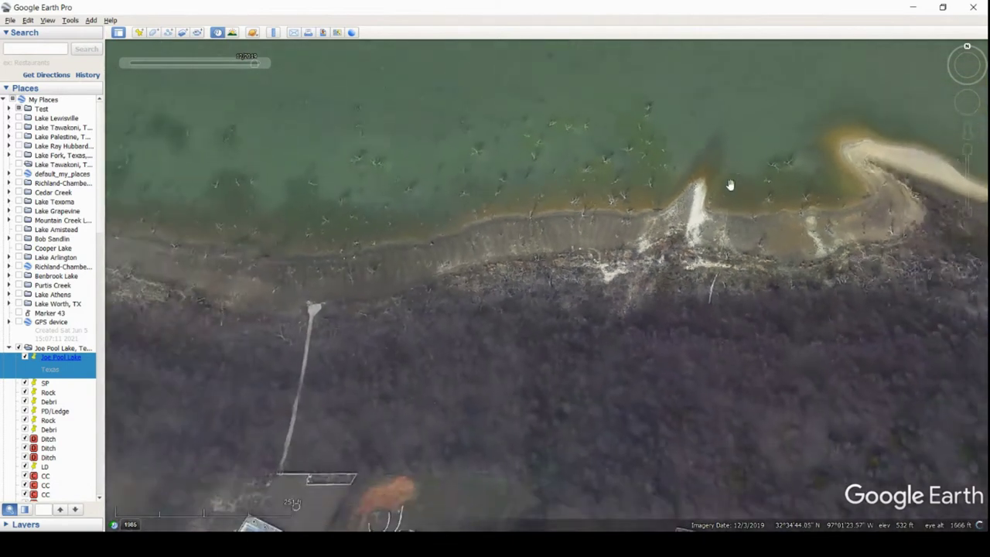
{"action": "left_click_drag", "start_coordinate": [736, 135], "coordinate": [612, 291]}
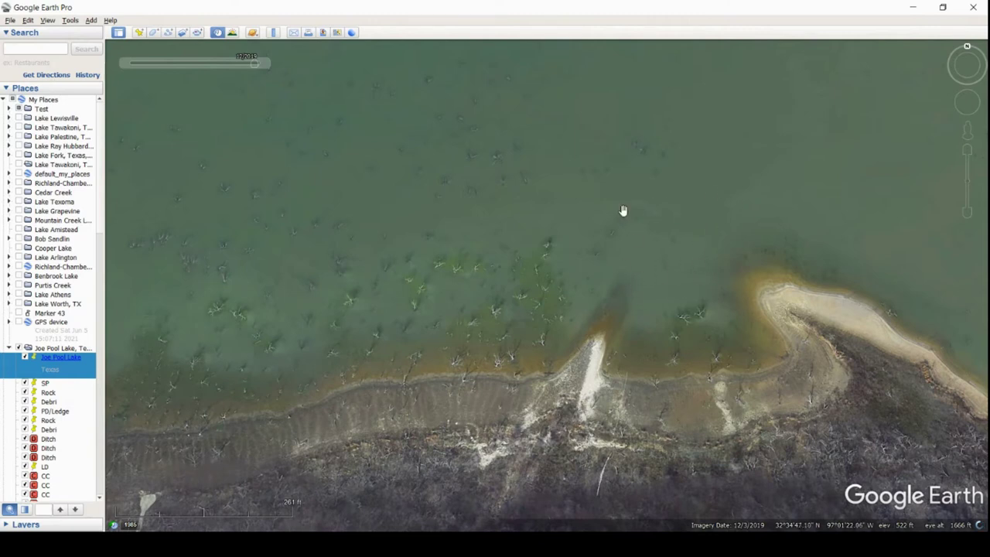
- Examine the hooked sandy point and the cove east of the rocky spur, south of the Mansfield Rd causeway
{"action": "scroll", "coordinate": [746, 305], "scroll_direction": "down", "scroll_amount": 4}
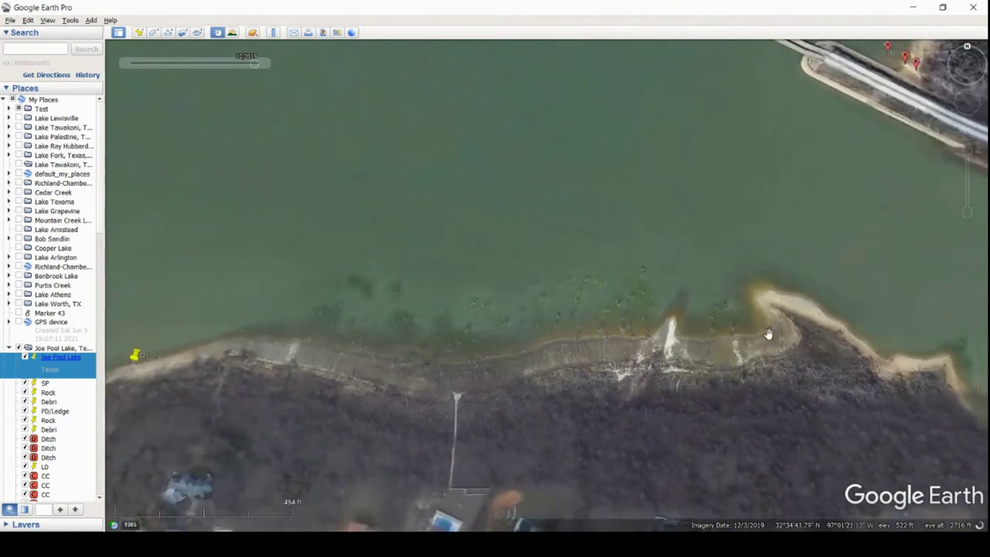
{"action": "scroll", "coordinate": [775, 334], "scroll_direction": "down", "scroll_amount": 2}
{"action": "left_click_drag", "start_coordinate": [831, 302], "coordinate": [687, 248]}
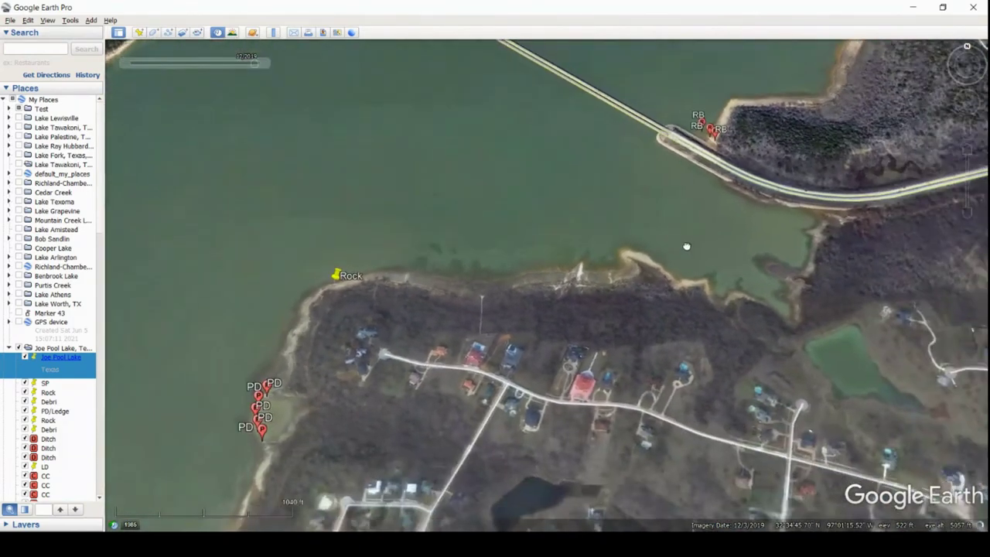
{"action": "scroll", "coordinate": [760, 285], "scroll_direction": "up", "scroll_amount": 3}
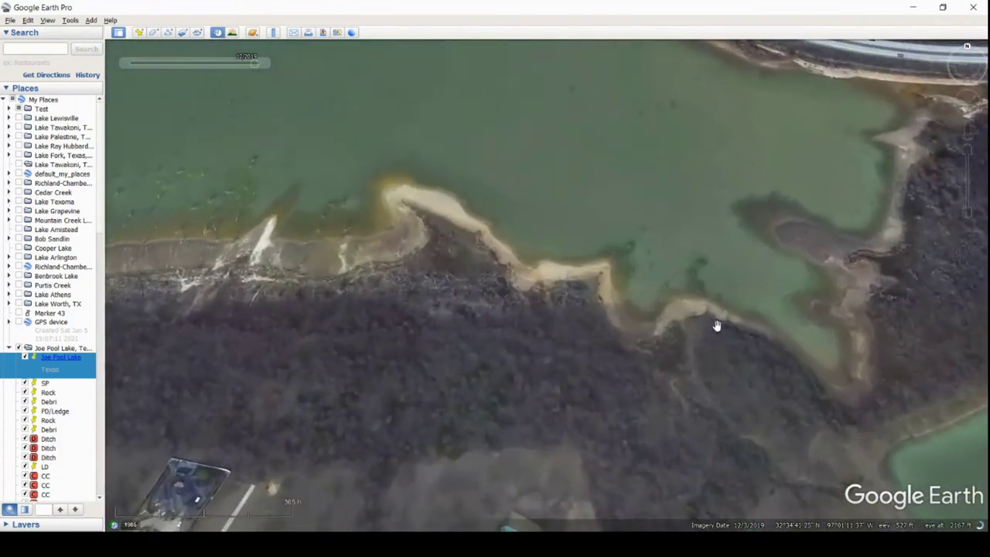
- Examine the Mansfield Rd bridge end, the RB waypoints beside it and the sandy point just north of them
{"action": "left_click_drag", "start_coordinate": [716, 100], "coordinate": [888, 356]}
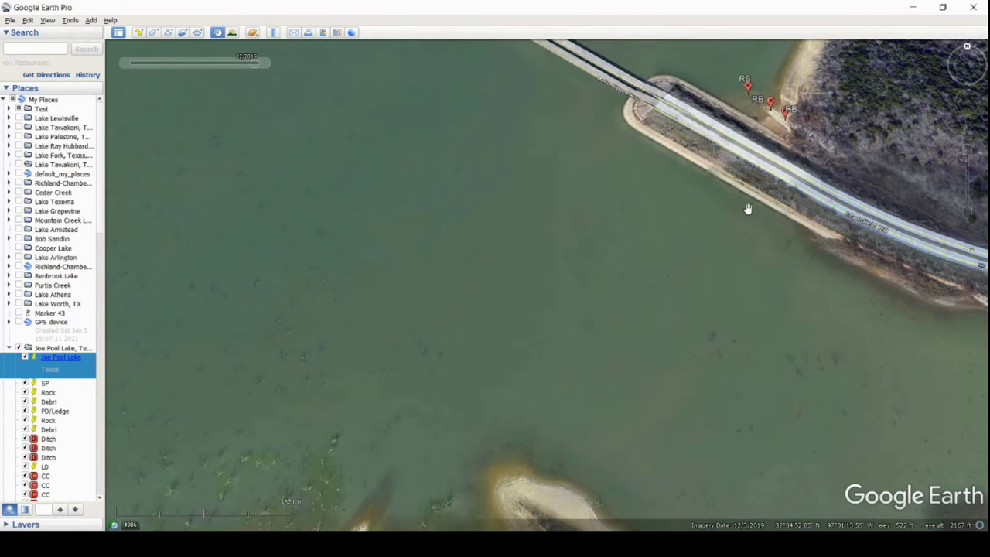
{"action": "left_click_drag", "start_coordinate": [684, 202], "coordinate": [721, 349]}
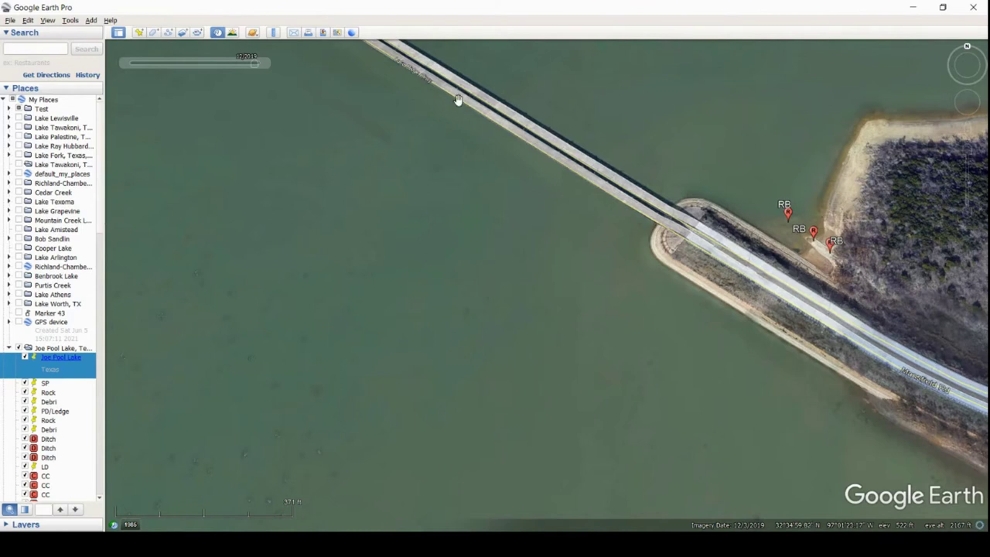
{"action": "left_click_drag", "start_coordinate": [765, 165], "coordinate": [695, 202]}
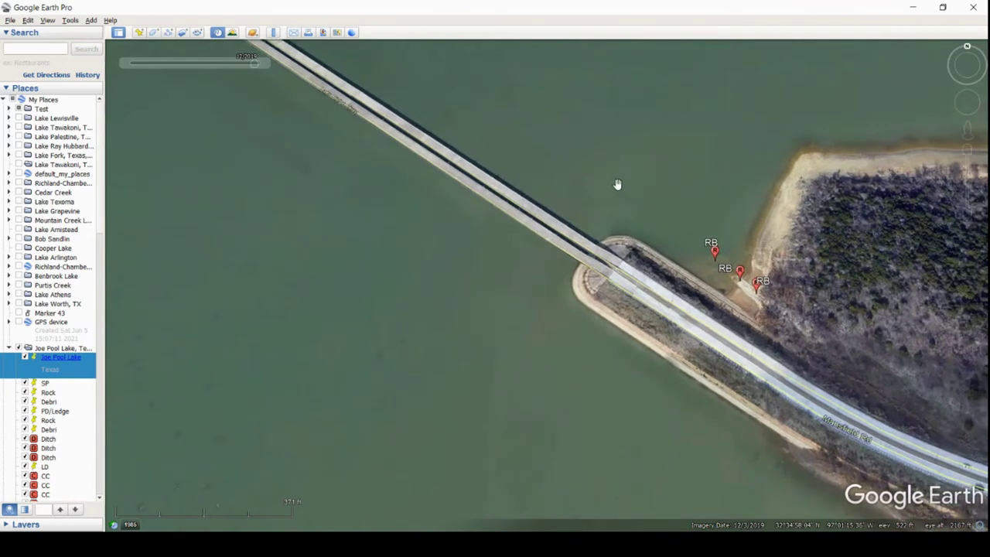
{"action": "scroll", "coordinate": [764, 307], "scroll_direction": "up", "scroll_amount": 1}
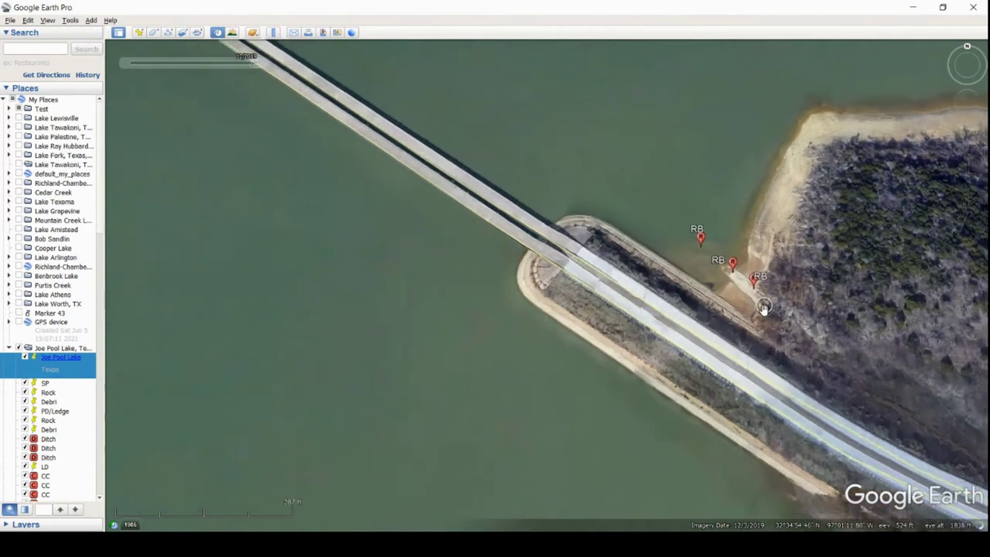
{"action": "scroll", "coordinate": [762, 321], "scroll_direction": "up", "scroll_amount": 1}
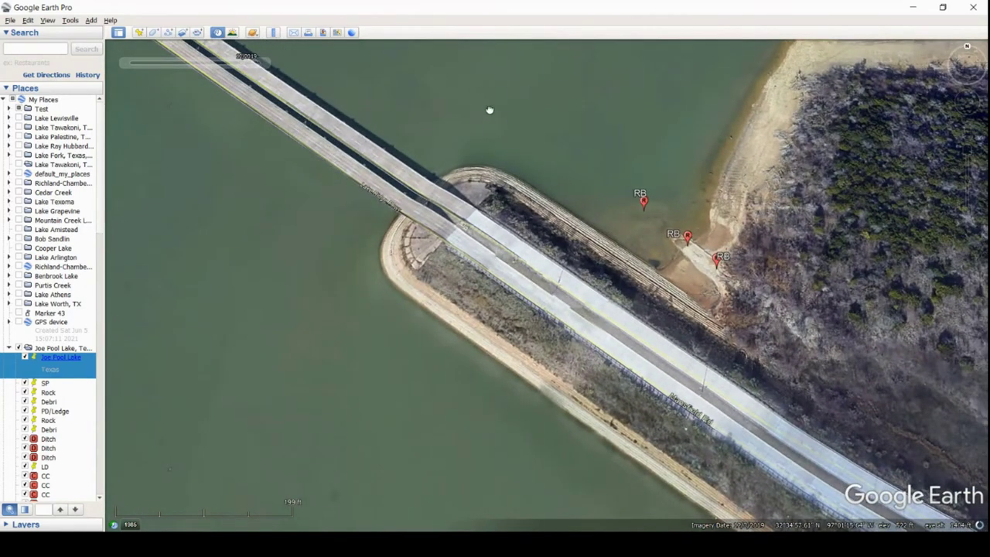
{"action": "left_click_drag", "start_coordinate": [490, 109], "coordinate": [647, 243]}
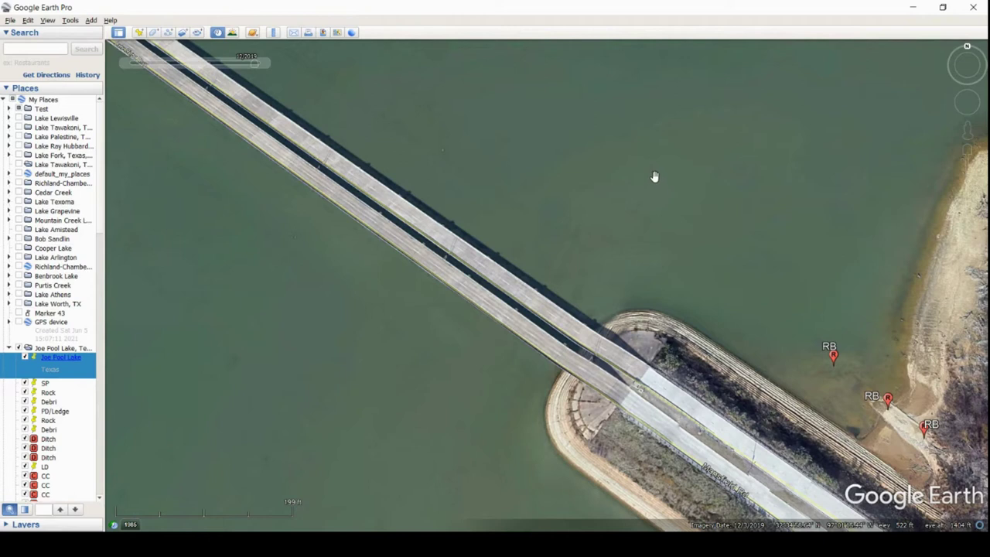
{"action": "left_click_drag", "start_coordinate": [875, 347], "coordinate": [678, 270]}
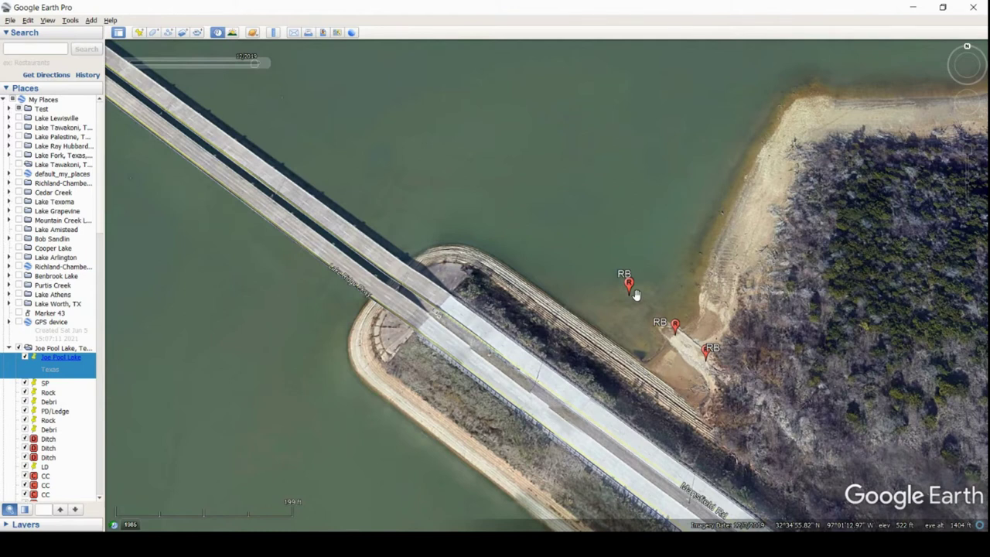
{"action": "left_click_drag", "start_coordinate": [766, 116], "coordinate": [685, 255]}
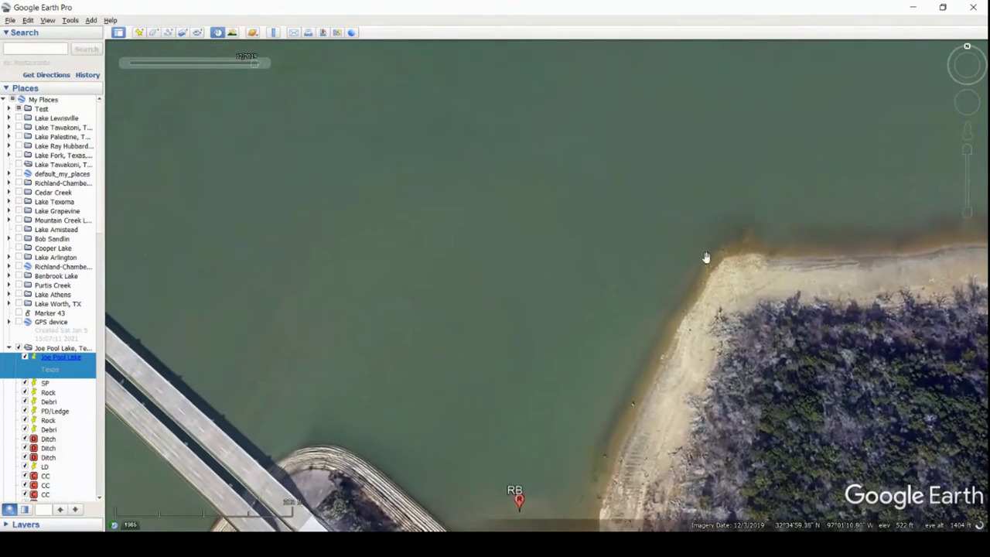
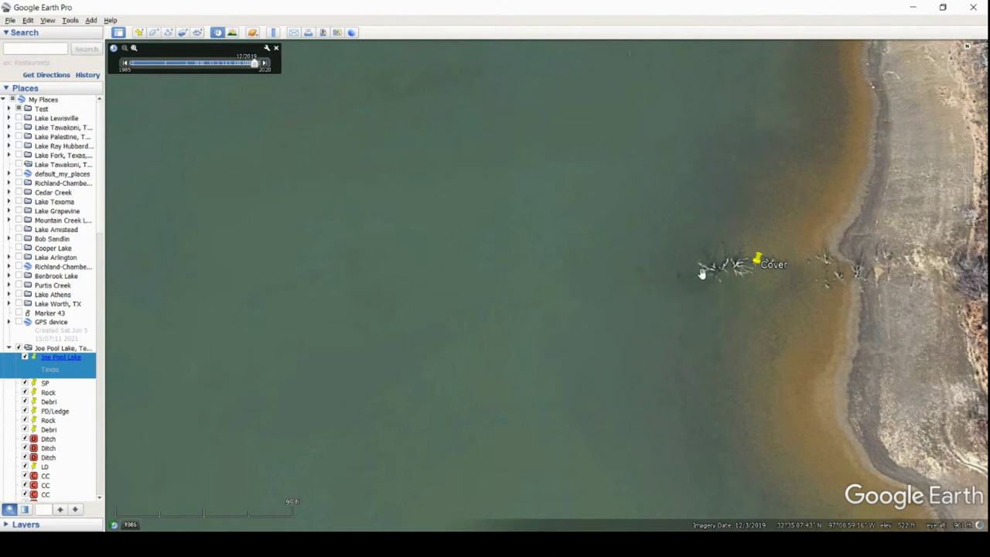
- Examine the bank from the Cover waypoint north to the Rock waypoint on the curved riprap behind the offshore structure
{"action": "scroll", "coordinate": [754, 320], "scroll_direction": "down", "scroll_amount": 3}
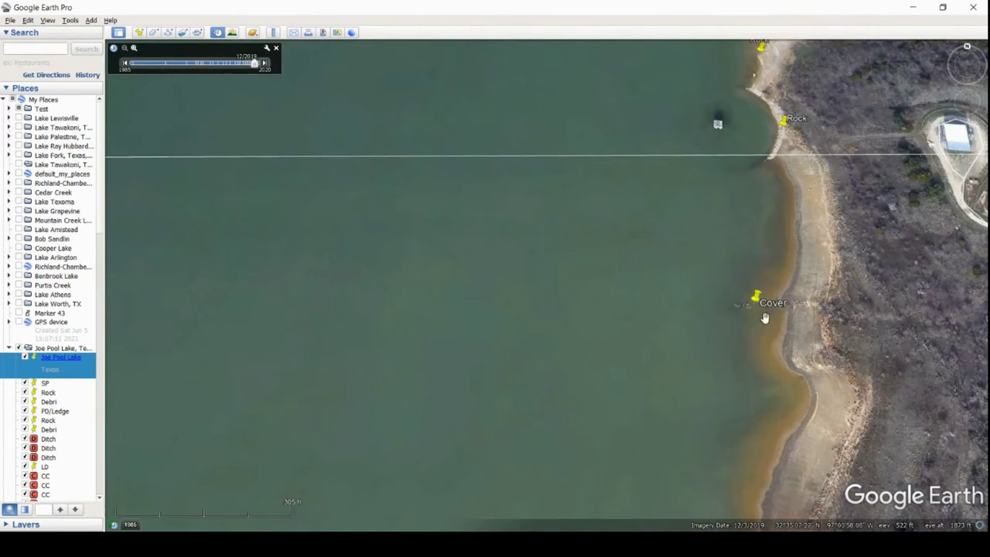
{"action": "left_click_drag", "start_coordinate": [719, 203], "coordinate": [590, 372]}
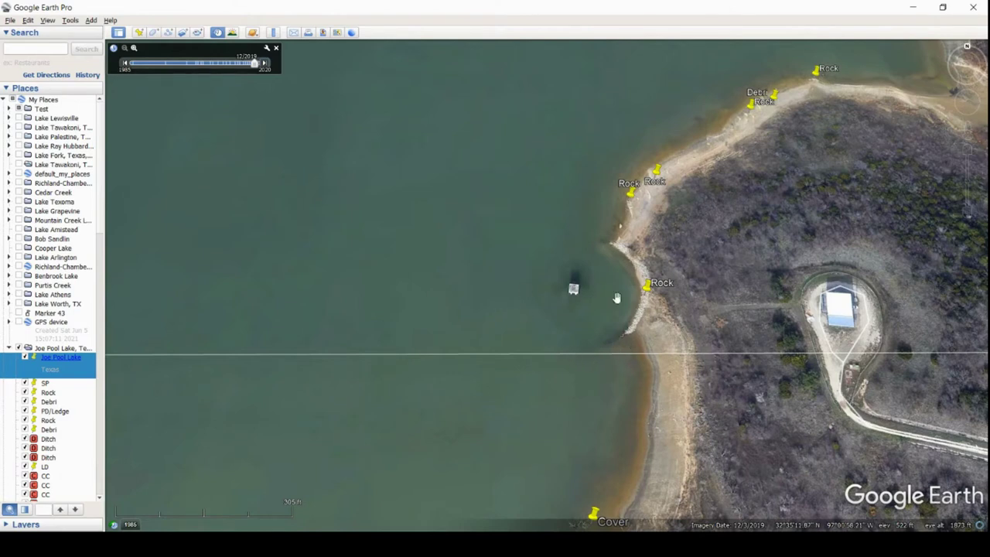
{"action": "scroll", "coordinate": [636, 306], "scroll_direction": "up", "scroll_amount": 2}
{"action": "scroll", "coordinate": [639, 316], "scroll_direction": "up", "scroll_amount": 2}
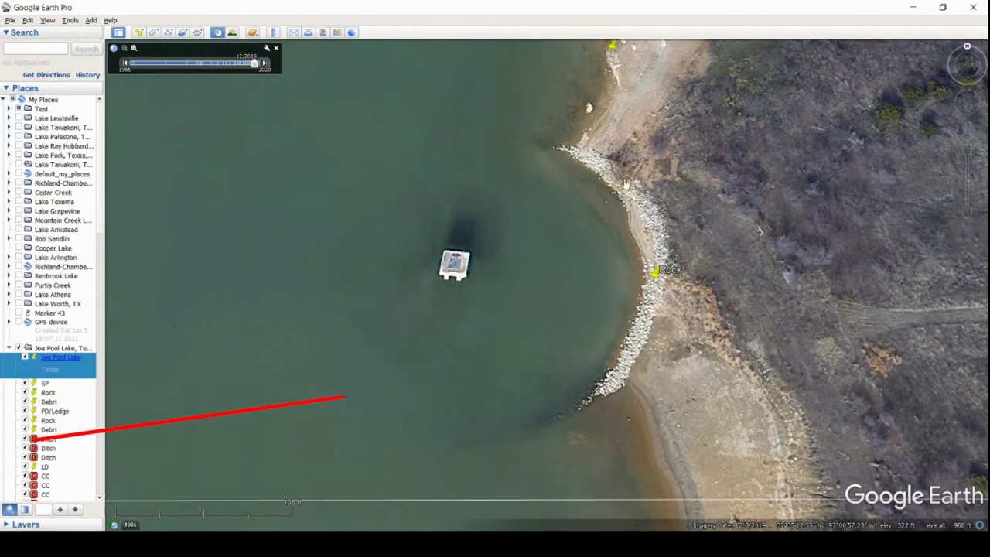
- Examine the Rock and Debri waypoints along the curving bank north of the riprap
{"action": "left_click_drag", "start_coordinate": [640, 77], "coordinate": [559, 298]}
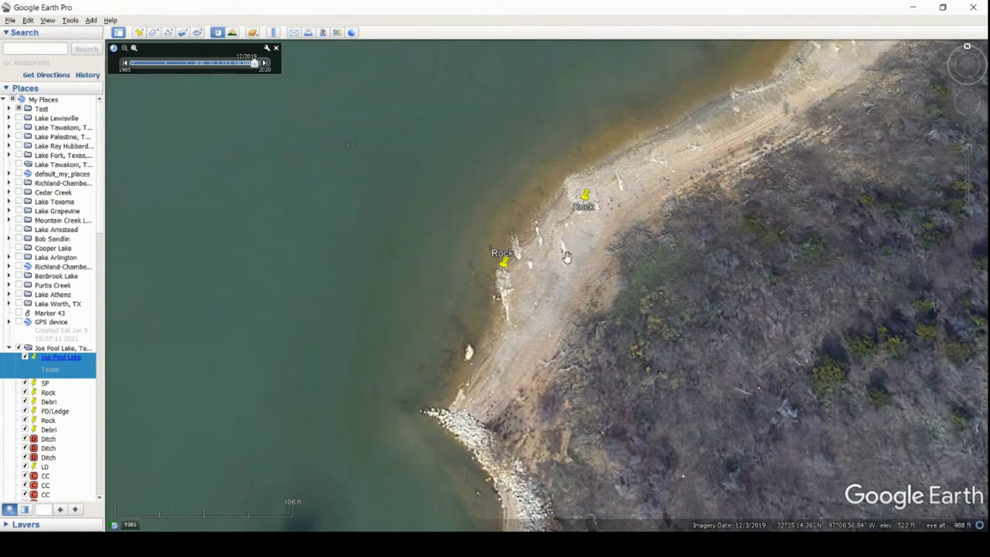
{"action": "left_click_drag", "start_coordinate": [774, 93], "coordinate": [731, 148]}
{"action": "scroll", "coordinate": [731, 148], "scroll_direction": "down", "scroll_amount": 3}
{"action": "left_click_drag", "start_coordinate": [812, 136], "coordinate": [570, 259]}
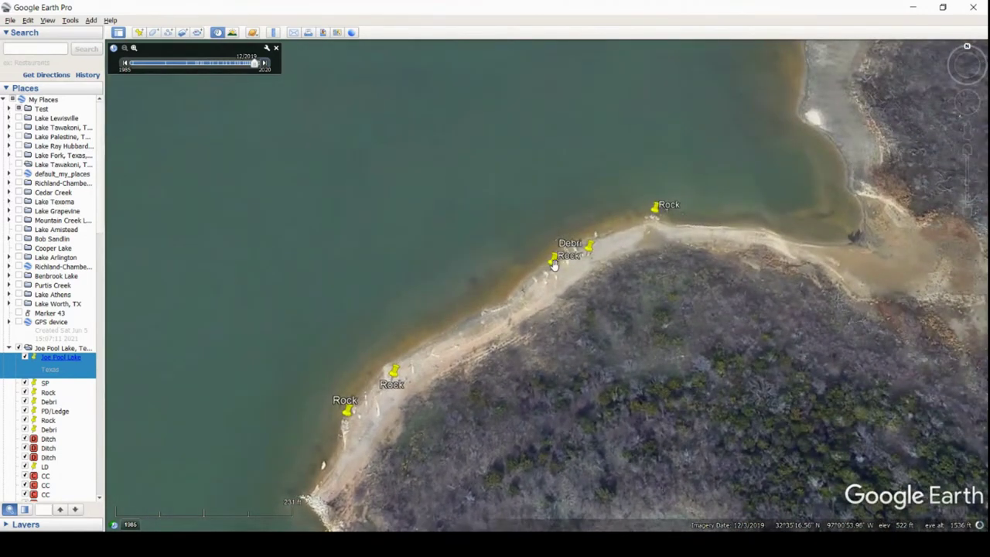
{"action": "scroll", "coordinate": [575, 263], "scroll_direction": "up", "scroll_amount": 2}
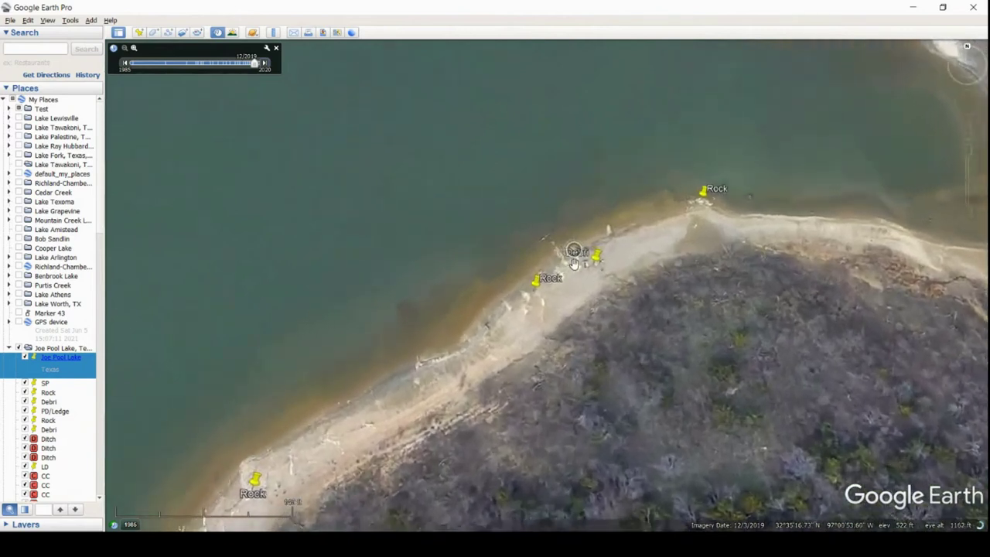
{"action": "scroll", "coordinate": [573, 267], "scroll_direction": "up", "scroll_amount": 1}
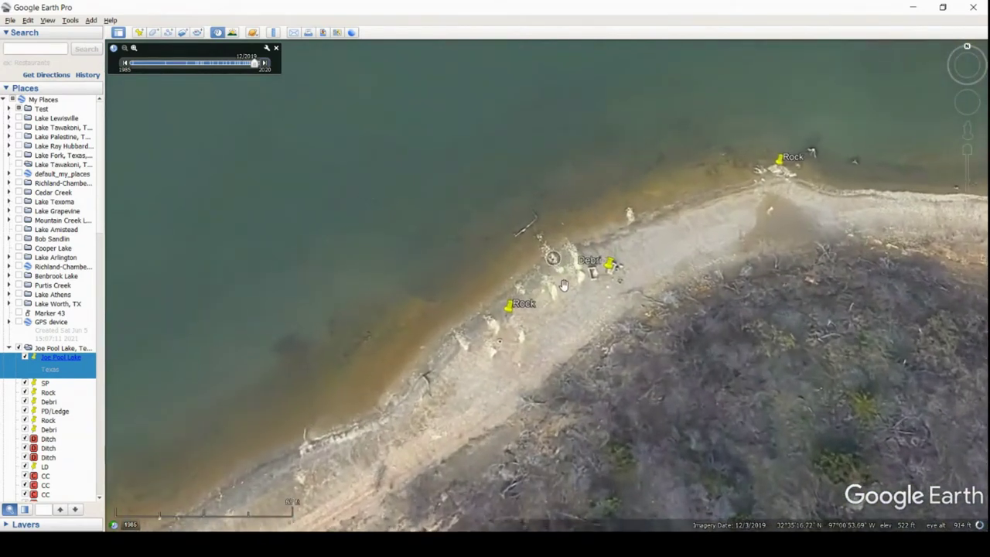
- Examine the rock piles and debris around the Rock and Debri waypoints on the exposed bank up close
{"action": "scroll", "coordinate": [563, 284], "scroll_direction": "up", "scroll_amount": 1}
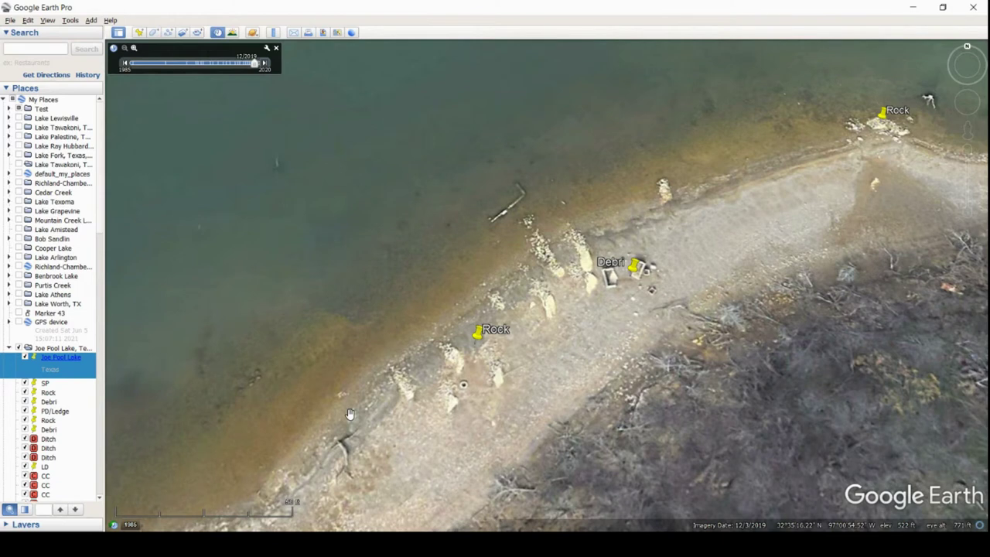
{"action": "scroll", "coordinate": [419, 367], "scroll_direction": "down", "scroll_amount": 5}
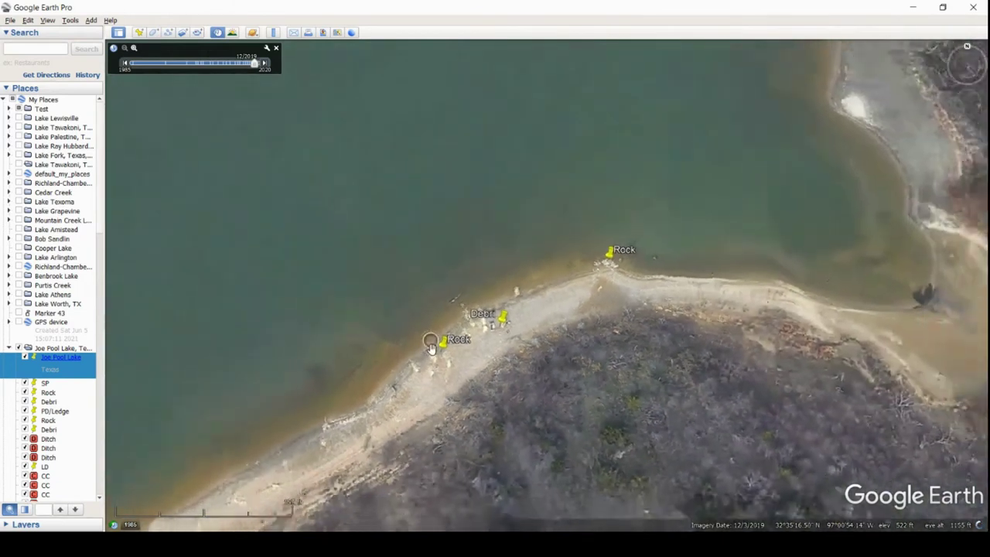
{"action": "scroll", "coordinate": [417, 334], "scroll_direction": "down", "scroll_amount": 3}
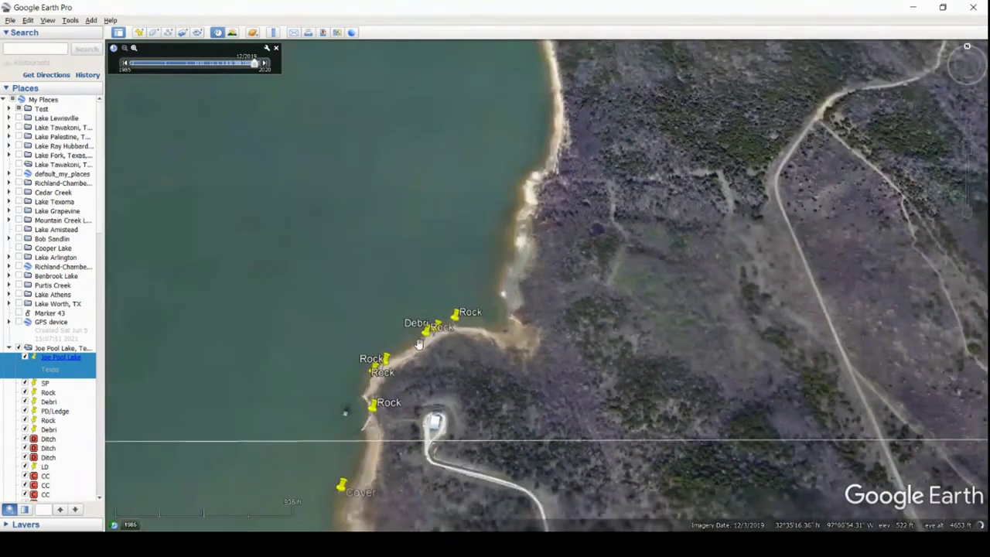
{"action": "scroll", "coordinate": [455, 342], "scroll_direction": "up", "scroll_amount": 5}
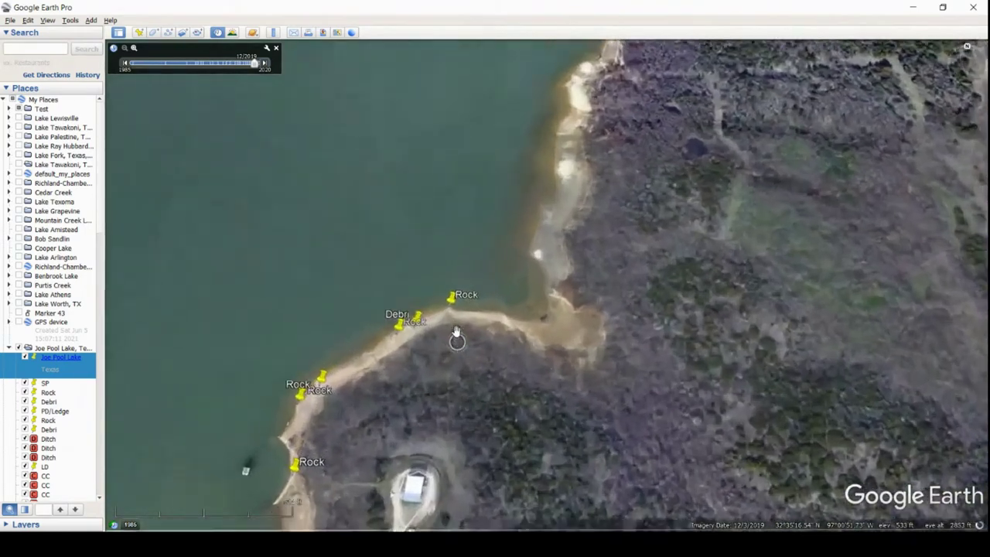
- Examine the Rock waypoint at the tip of the bank and the shallow cove just east of it
{"action": "scroll", "coordinate": [452, 323], "scroll_direction": "up", "scroll_amount": 3}
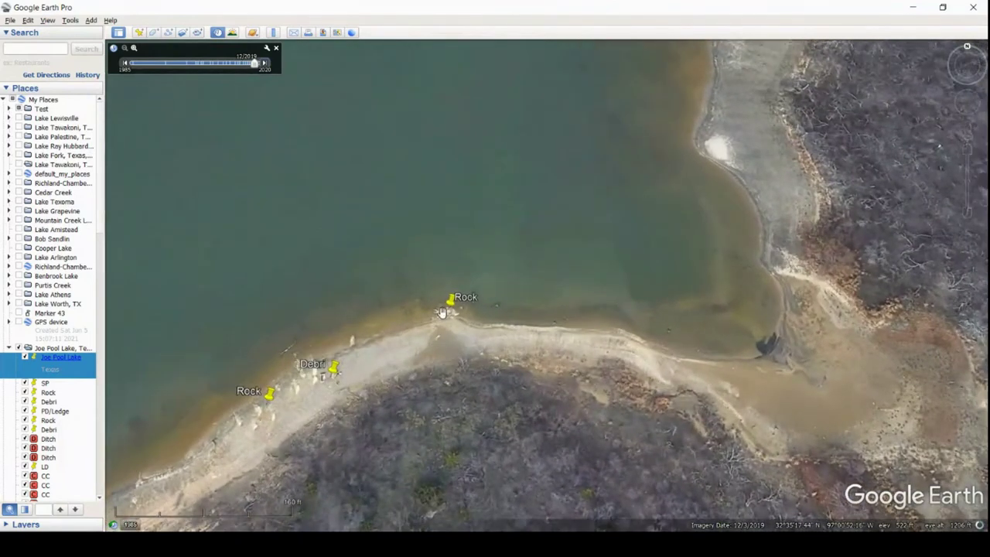
{"action": "scroll", "coordinate": [441, 316], "scroll_direction": "up", "scroll_amount": 3}
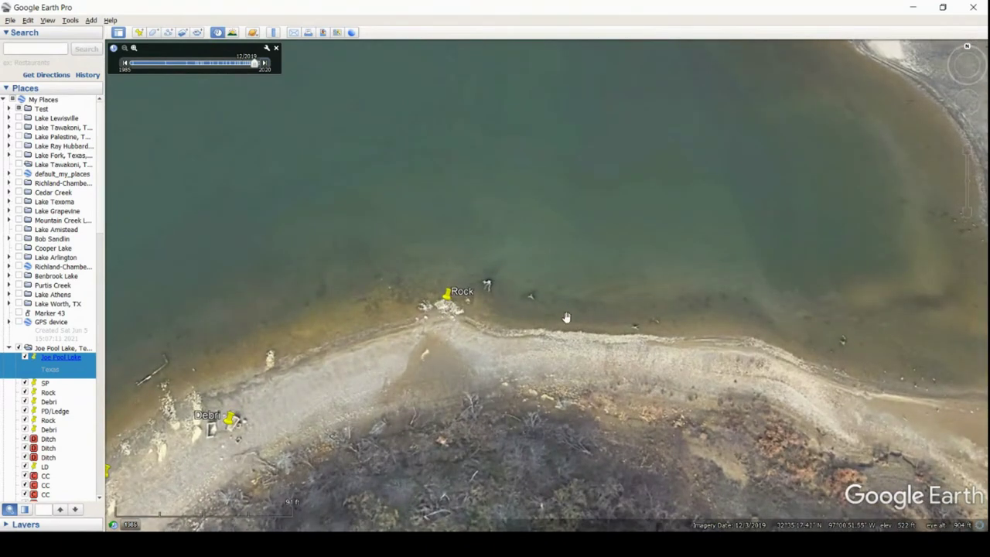
{"action": "left_click_drag", "start_coordinate": [821, 217], "coordinate": [636, 271]}
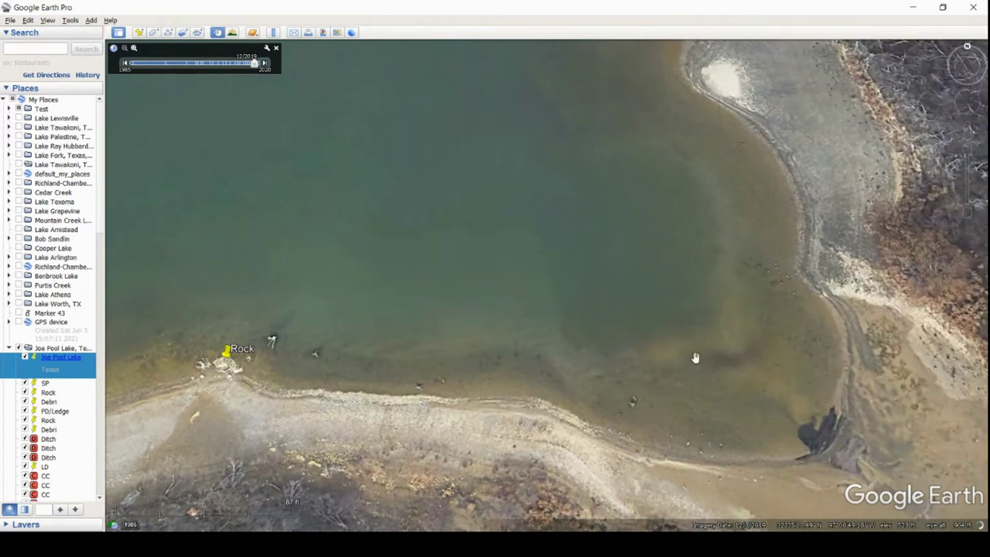
{"action": "scroll", "coordinate": [581, 294], "scroll_direction": "down", "scroll_amount": 3}
{"action": "scroll", "coordinate": [579, 299], "scroll_direction": "down", "scroll_amount": 2}
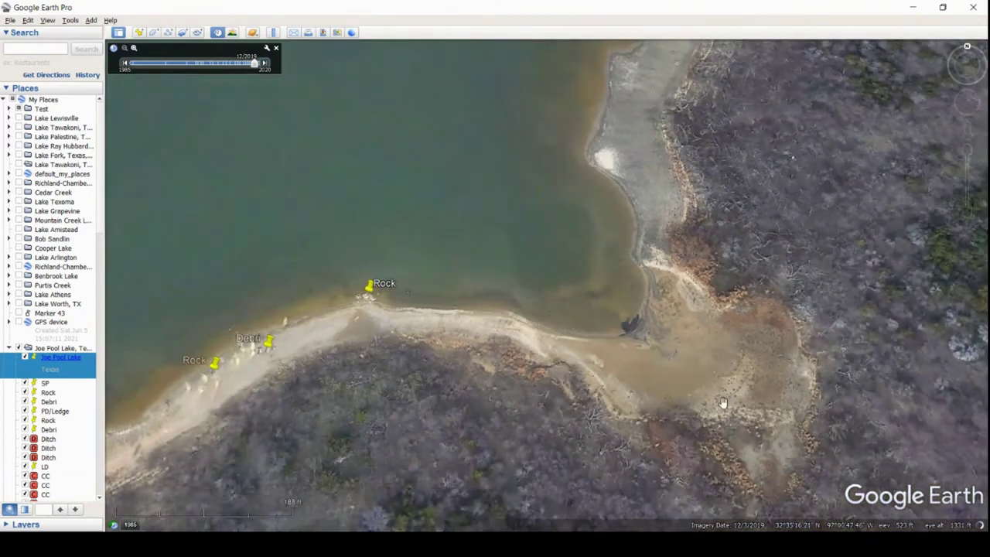
- Follow the exposed shoreline north from the cove, past the white sandy patches and around the curving bank to the northwest
{"action": "left_click_drag", "start_coordinate": [600, 164], "coordinate": [580, 442]}
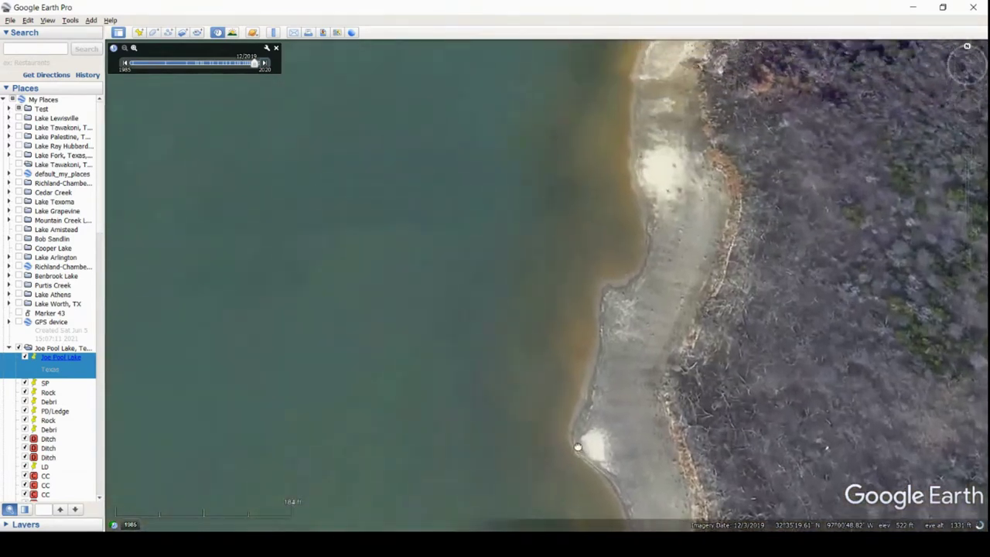
{"action": "left_click_drag", "start_coordinate": [641, 134], "coordinate": [609, 392]}
{"action": "left_click_drag", "start_coordinate": [623, 207], "coordinate": [626, 438]}
{"action": "left_click_drag", "start_coordinate": [650, 137], "coordinate": [683, 340]}
{"action": "left_click_drag", "start_coordinate": [588, 146], "coordinate": [630, 328]}
{"action": "left_click_drag", "start_coordinate": [633, 152], "coordinate": [651, 168]}
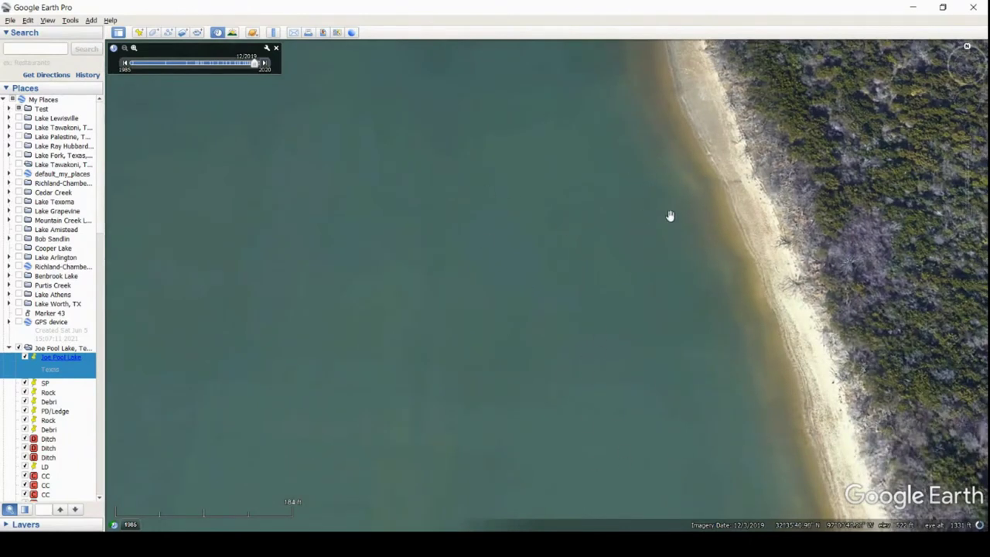
{"action": "left_click_drag", "start_coordinate": [654, 162], "coordinate": [727, 461]}
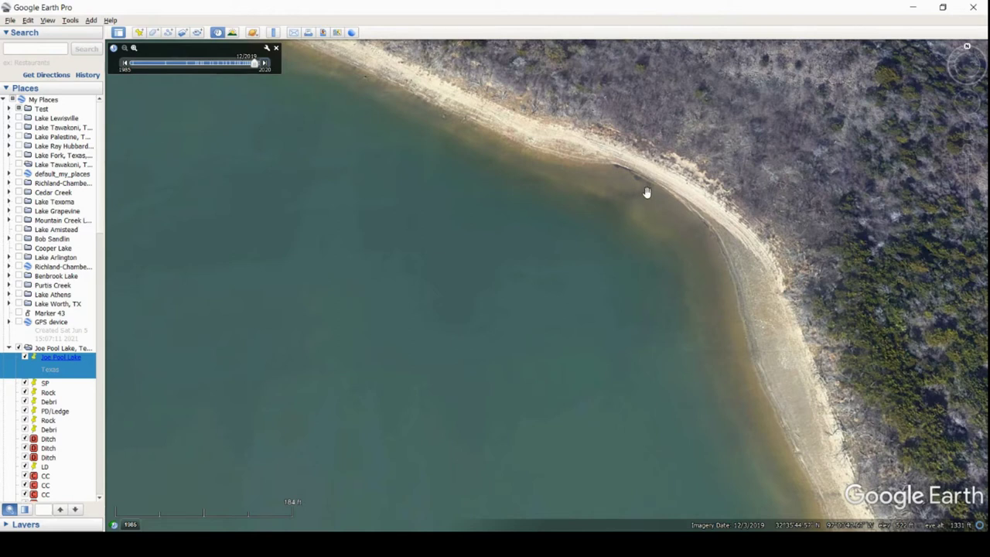
{"action": "left_click_drag", "start_coordinate": [623, 209], "coordinate": [869, 429]}
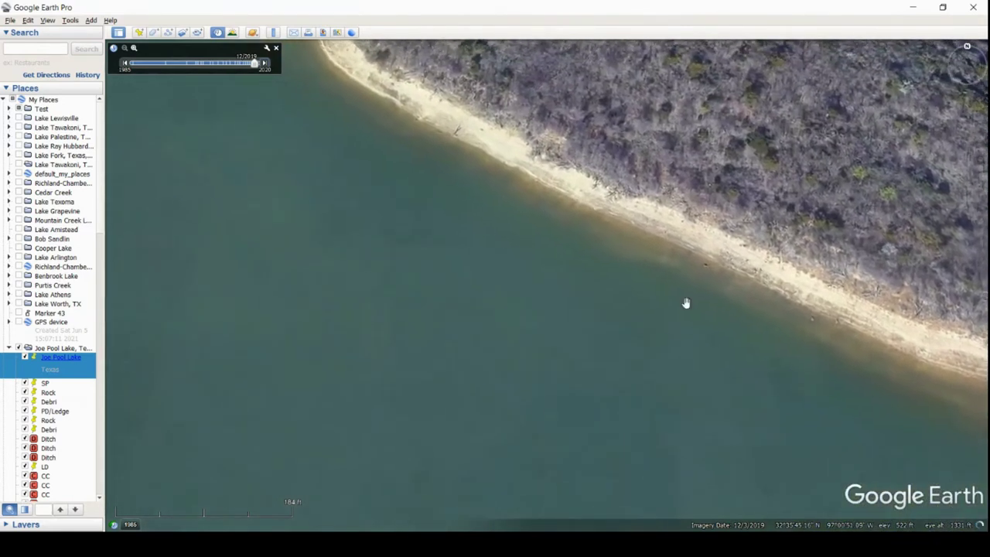
- Examine the narrow sandy point at the western tip of the wooded peninsula
{"action": "scroll", "coordinate": [405, 149], "scroll_direction": "down", "scroll_amount": 5}
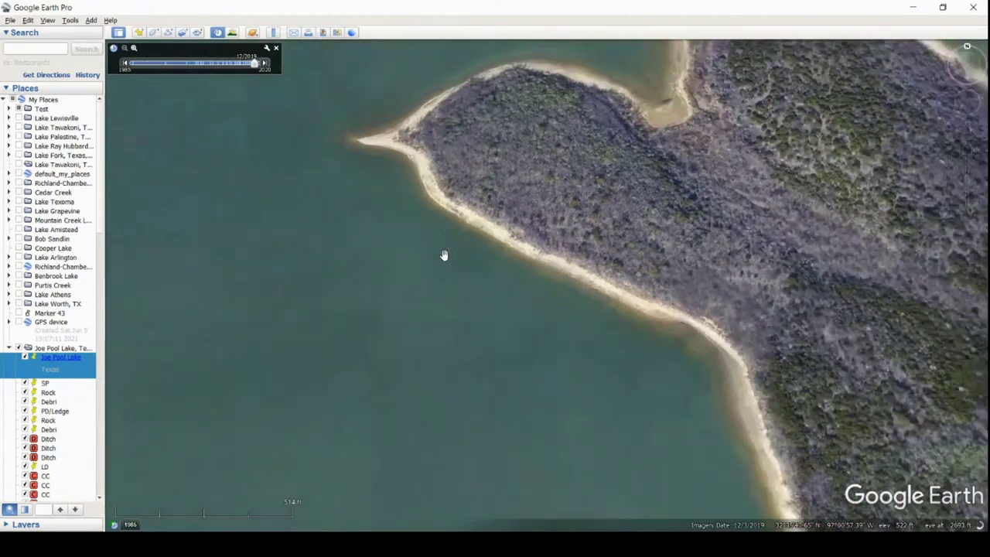
{"action": "scroll", "coordinate": [444, 255], "scroll_direction": "down", "scroll_amount": 4}
{"action": "left_click_drag", "start_coordinate": [404, 243], "coordinate": [504, 341]}
{"action": "scroll", "coordinate": [521, 327], "scroll_direction": "up", "scroll_amount": 3}
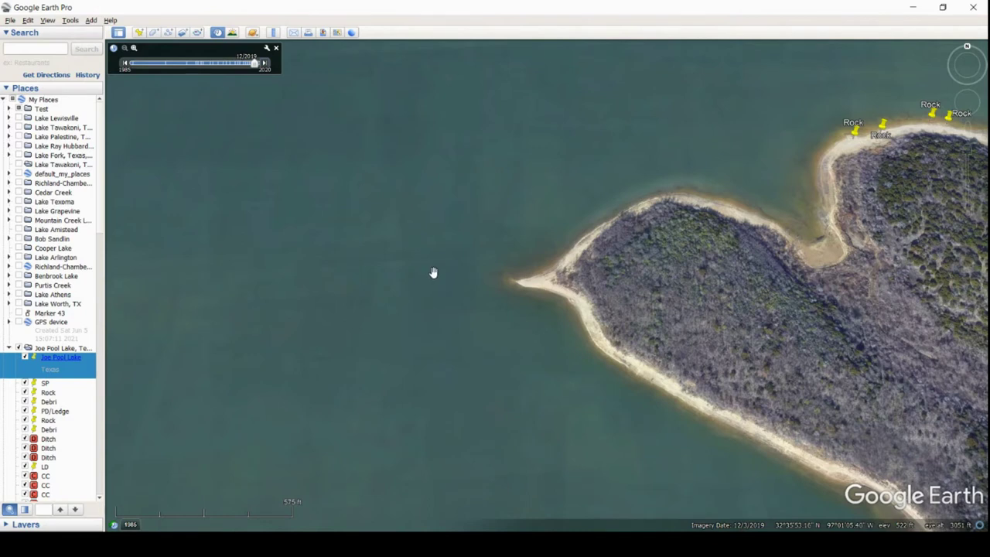
- Examine the four Rock waypoints along the north shore of the rounded point east of the small cove
{"action": "left_click_drag", "start_coordinate": [744, 169], "coordinate": [478, 308]}
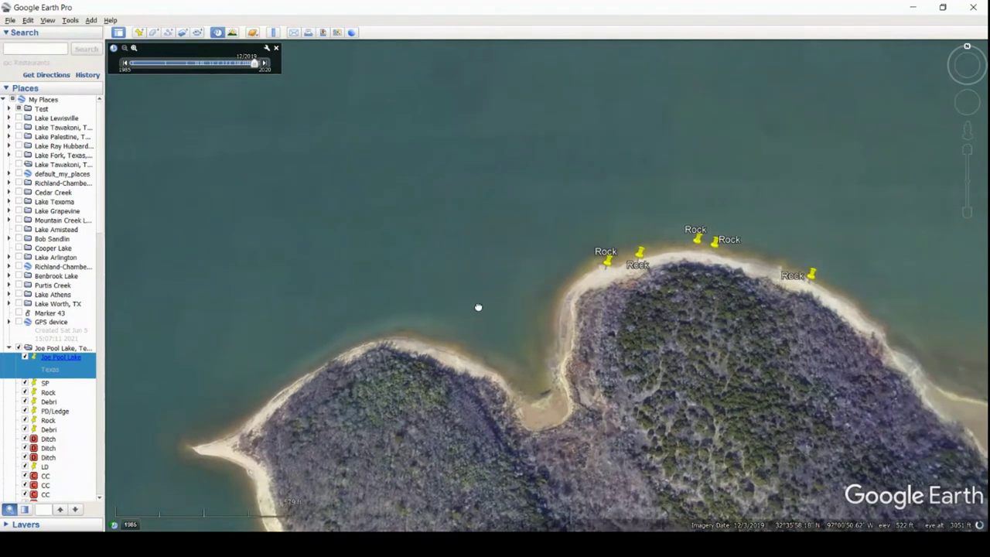
{"action": "scroll", "coordinate": [548, 292], "scroll_direction": "up", "scroll_amount": 1}
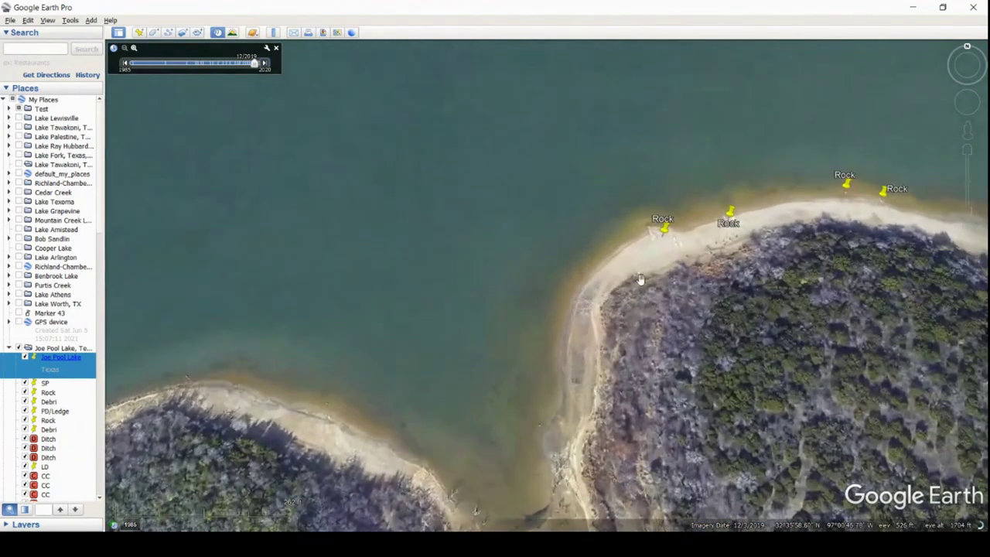
{"action": "scroll", "coordinate": [611, 305], "scroll_direction": "up", "scroll_amount": 2}
{"action": "scroll", "coordinate": [616, 304], "scroll_direction": "up", "scroll_amount": 2}
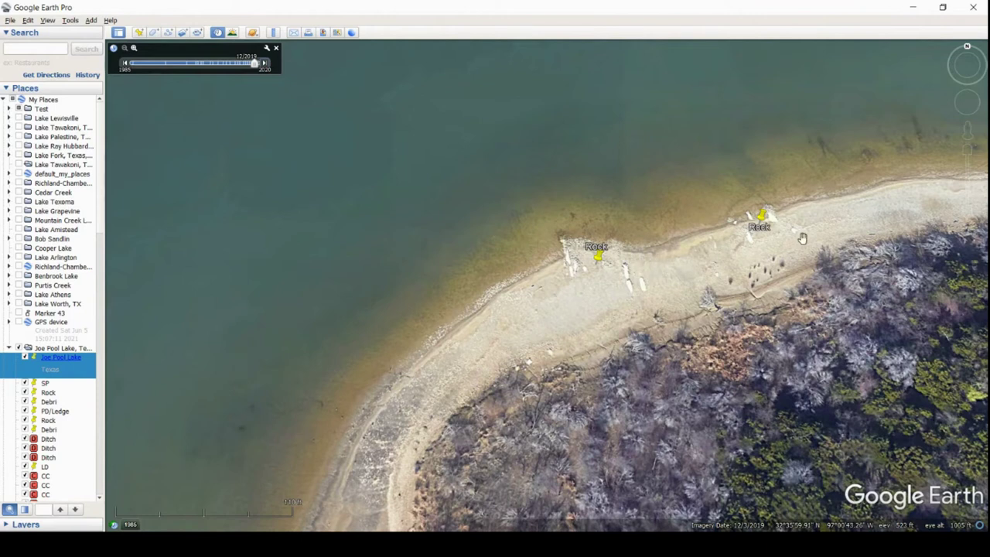
{"action": "scroll", "coordinate": [828, 206], "scroll_direction": "down", "scroll_amount": 3}
{"action": "left_click_drag", "start_coordinate": [855, 207], "coordinate": [663, 259]}
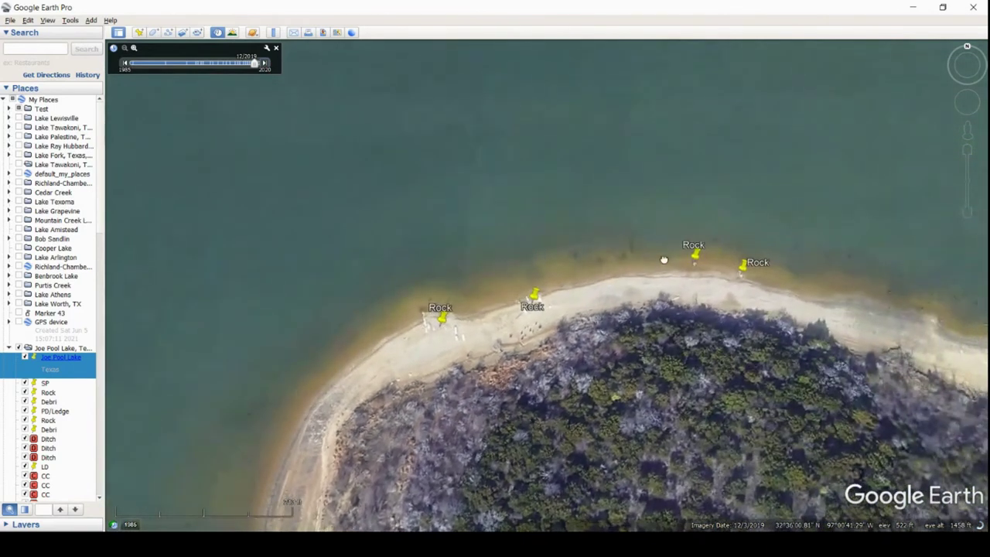
{"action": "scroll", "coordinate": [711, 271], "scroll_direction": "up", "scroll_amount": 3}
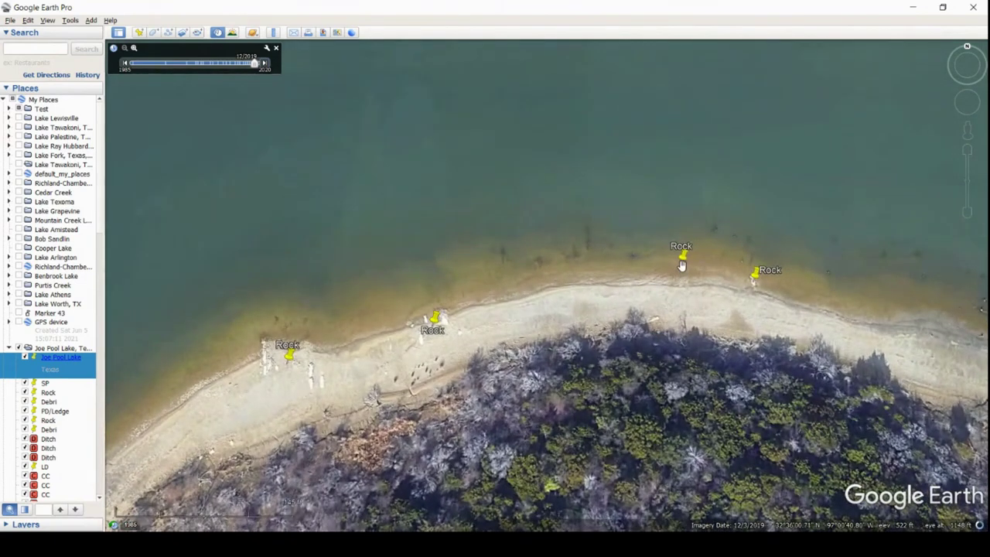
- Examine the easternmost Rock waypoint on the rounded point and the stump-lined bank running southeast from it
{"action": "left_click_drag", "start_coordinate": [938, 329], "coordinate": [513, 248]}
{"action": "left_click_drag", "start_coordinate": [724, 357], "coordinate": [784, 319]}
{"action": "scroll", "coordinate": [758, 275], "scroll_direction": "up", "scroll_amount": 2}
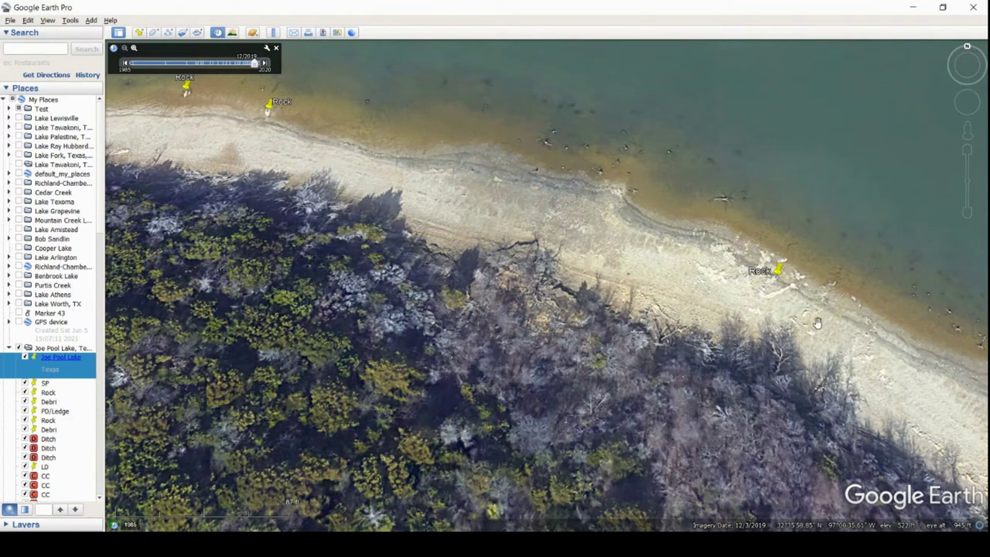
{"action": "left_click_drag", "start_coordinate": [910, 341], "coordinate": [648, 193]}
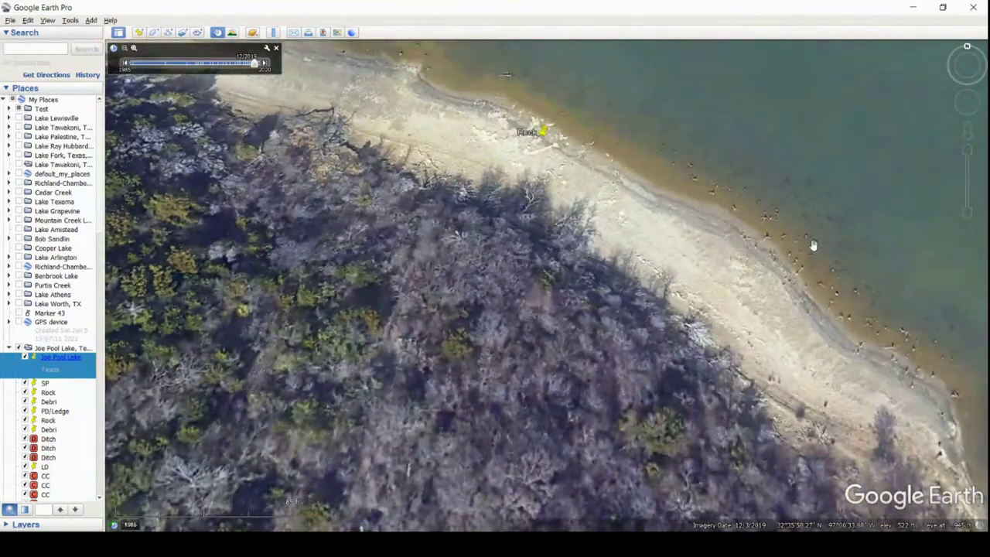
{"action": "left_click_drag", "start_coordinate": [903, 317], "coordinate": [772, 267]}
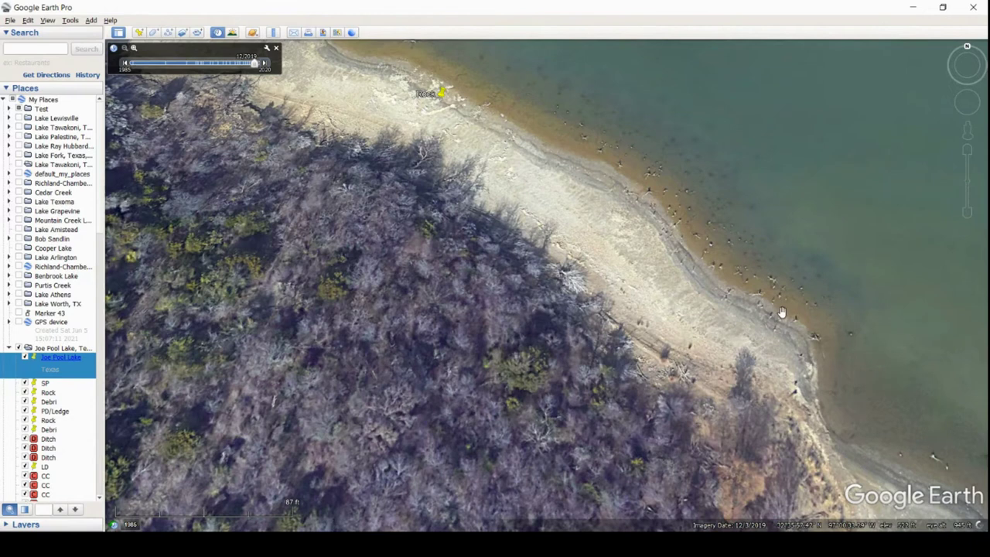
{"action": "left_click_drag", "start_coordinate": [873, 369], "coordinate": [714, 261]}
{"action": "scroll", "coordinate": [760, 257], "scroll_direction": "down", "scroll_amount": 3}
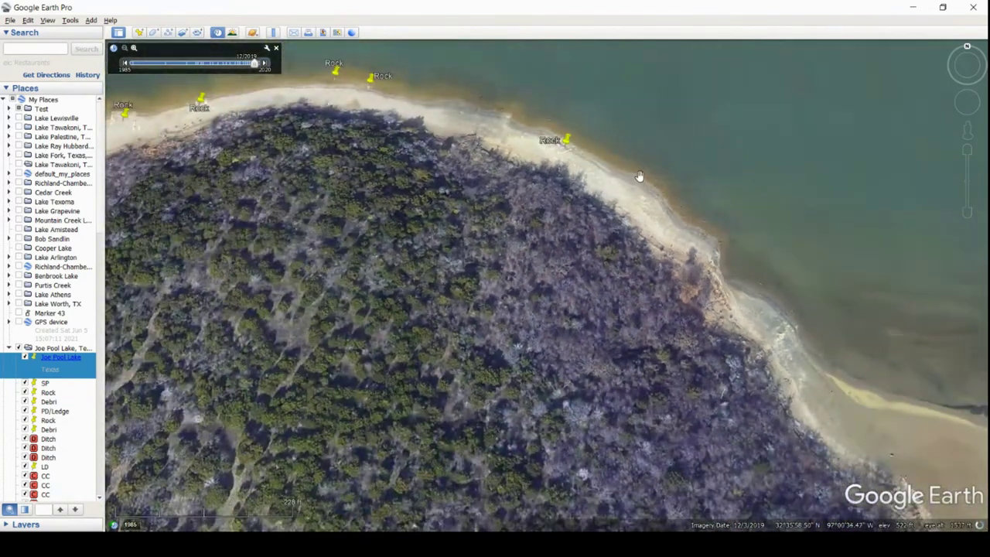
{"action": "scroll", "coordinate": [676, 214], "scroll_direction": "up", "scroll_amount": 2}
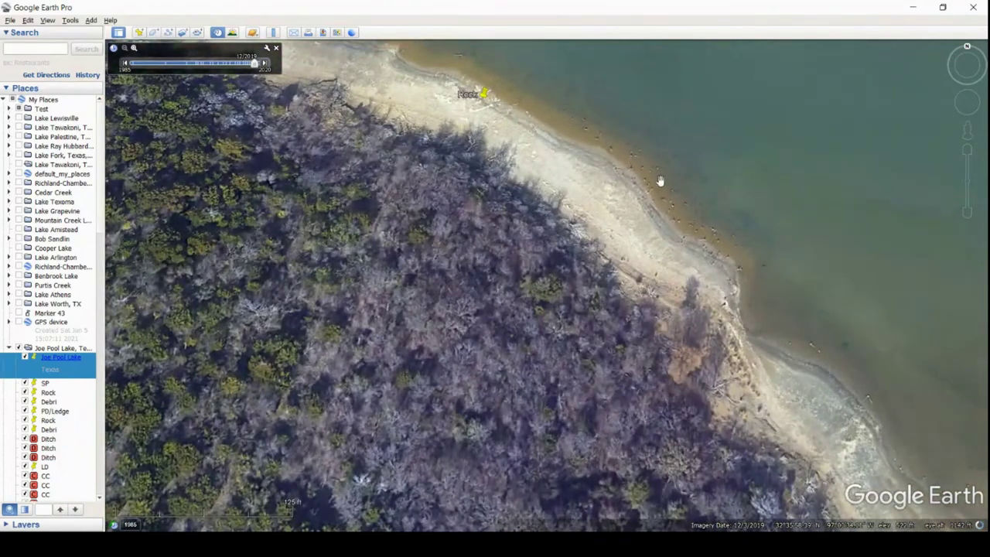
{"action": "scroll", "coordinate": [834, 338], "scroll_direction": "down", "scroll_amount": 4}
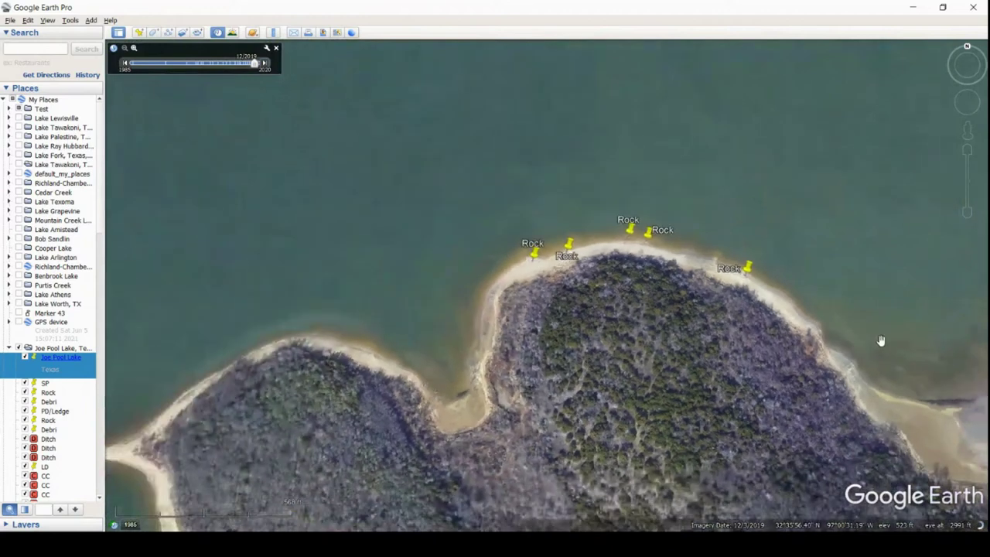
- Examine the line of CC waypoints in the cove east of the rounded point and set the historical imagery back to 12/2019
{"action": "scroll", "coordinate": [880, 327], "scroll_direction": "down", "scroll_amount": 2}
{"action": "left_click_drag", "start_coordinate": [900, 311], "coordinate": [691, 265]}
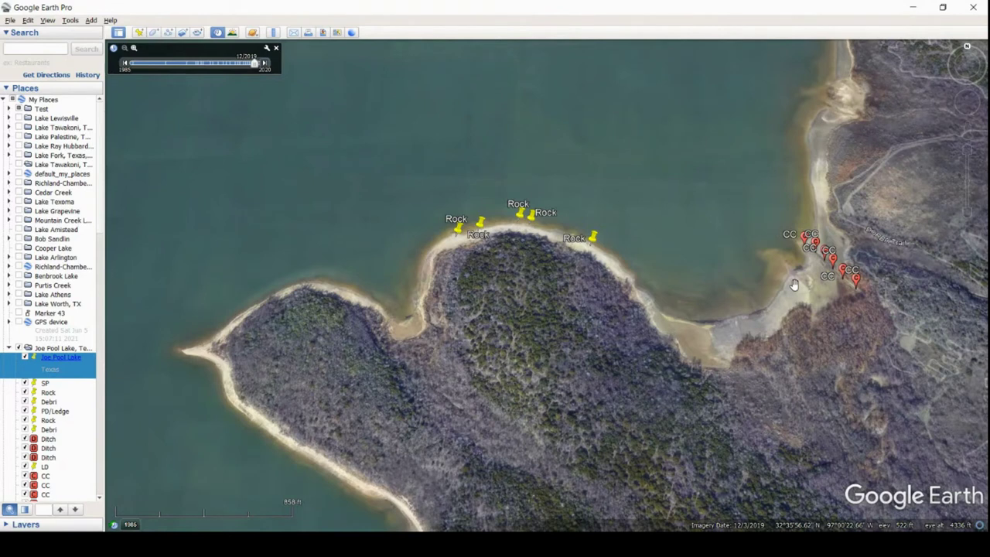
{"action": "scroll", "coordinate": [796, 314], "scroll_direction": "up", "scroll_amount": 3}
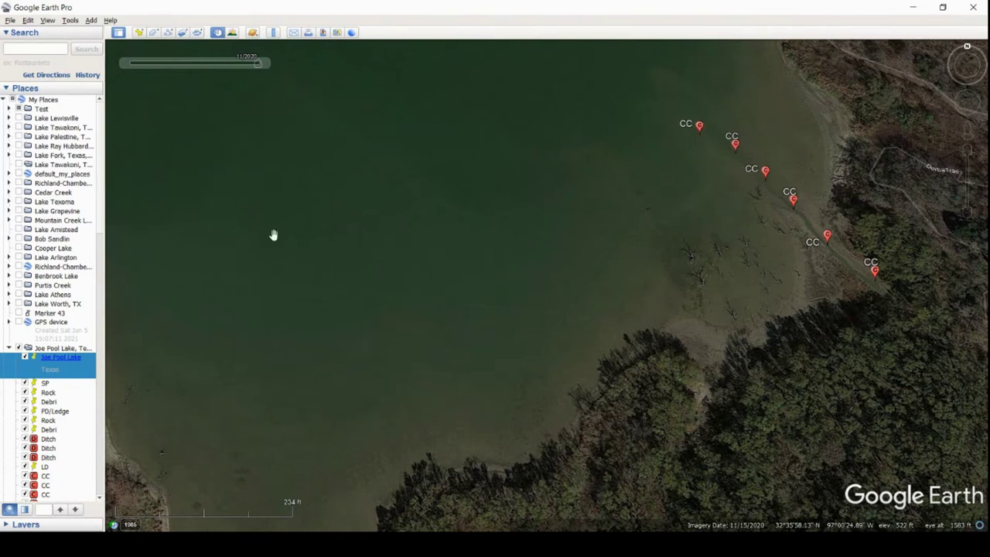
{"action": "left_click", "coordinate": [127, 63]}
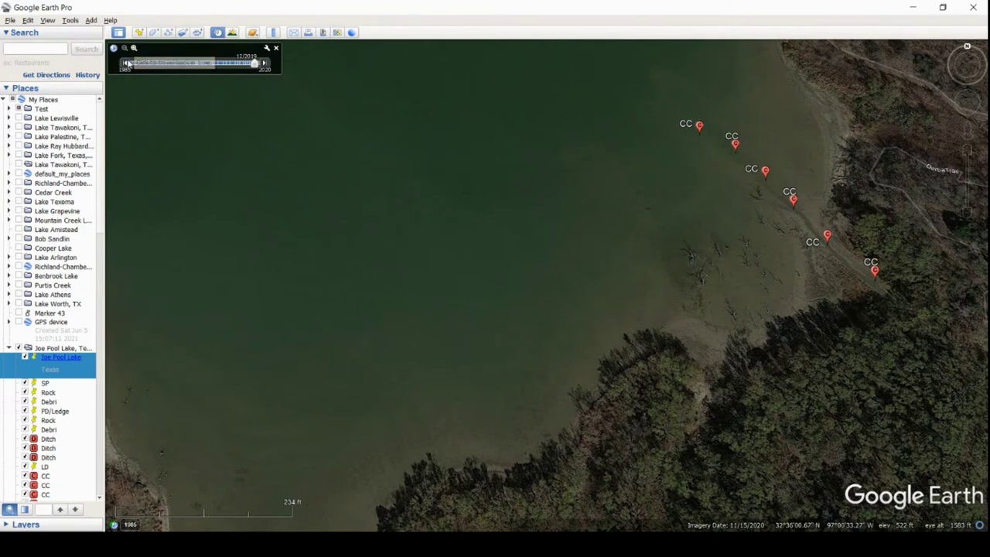
- Examine the LD waypoint and the Rock waypoint around the bend on the shoreline north of the CC waypoints
{"action": "scroll", "coordinate": [614, 274], "scroll_direction": "down", "scroll_amount": 5}
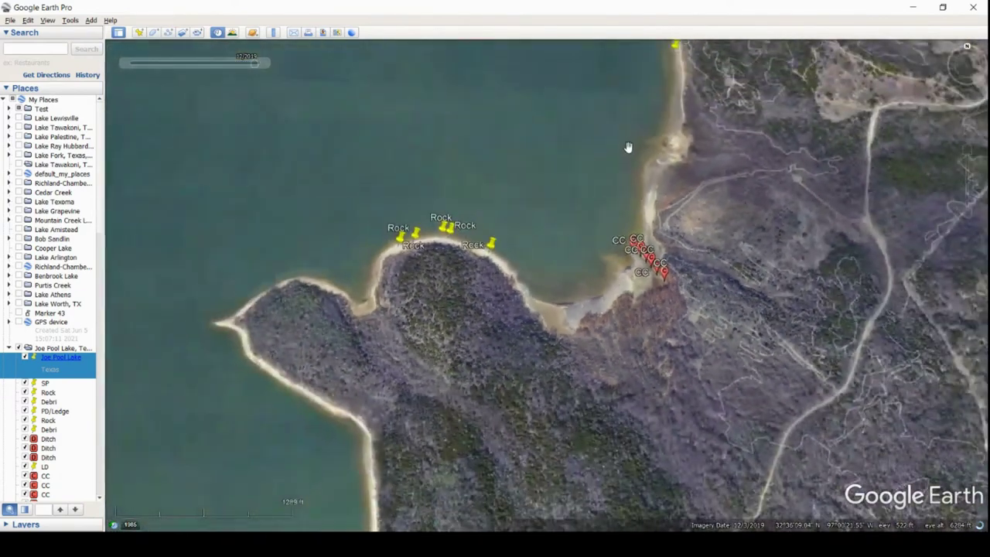
{"action": "left_click_drag", "start_coordinate": [628, 147], "coordinate": [612, 333]}
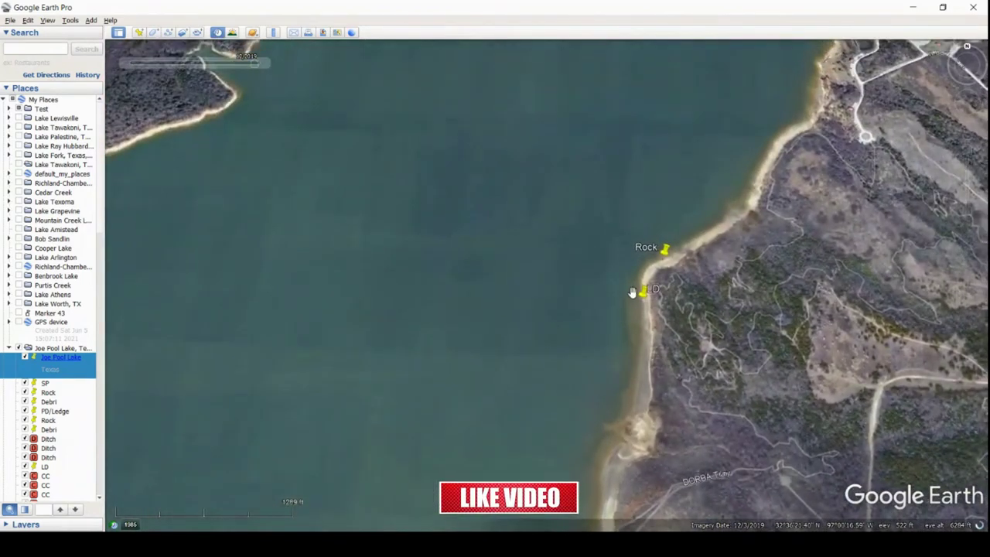
{"action": "scroll", "coordinate": [628, 299], "scroll_direction": "up", "scroll_amount": 3}
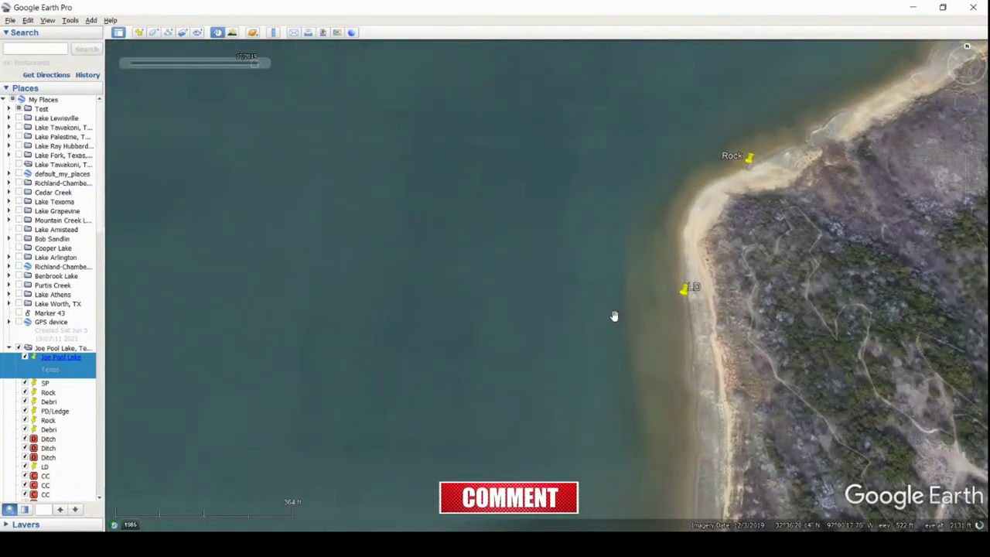
{"action": "scroll", "coordinate": [677, 309], "scroll_direction": "up", "scroll_amount": 2}
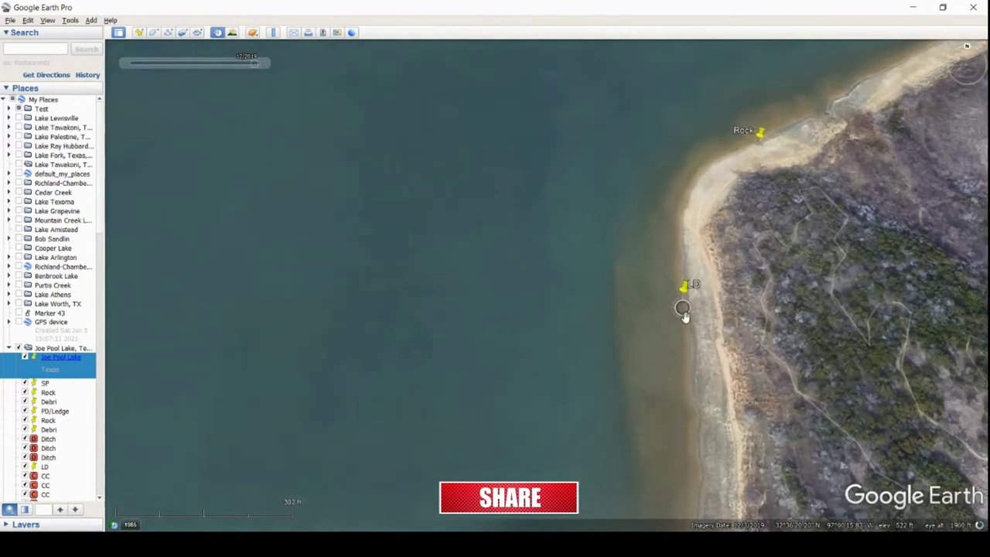
{"action": "scroll", "coordinate": [674, 290], "scroll_direction": "up", "scroll_amount": 1}
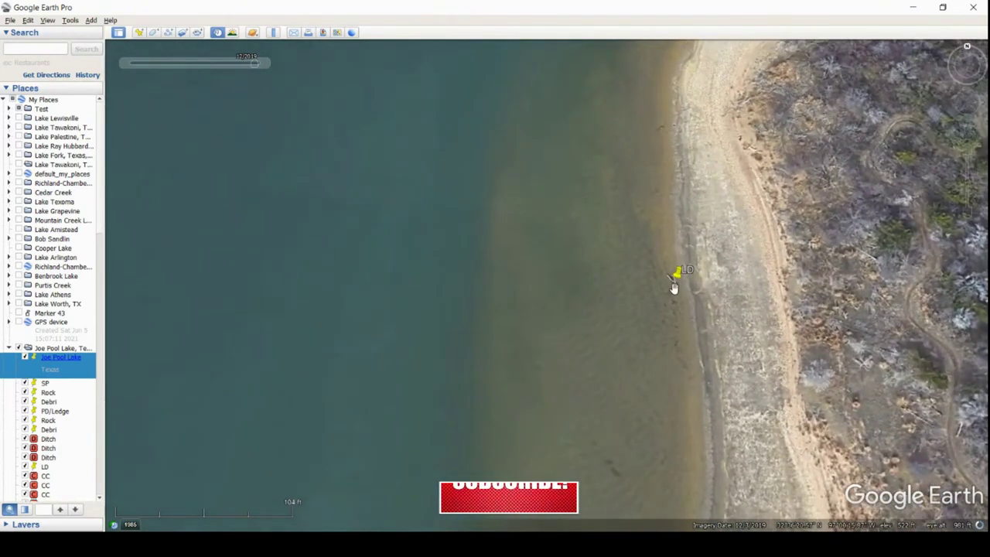
{"action": "left_click_drag", "start_coordinate": [747, 77], "coordinate": [662, 408]}
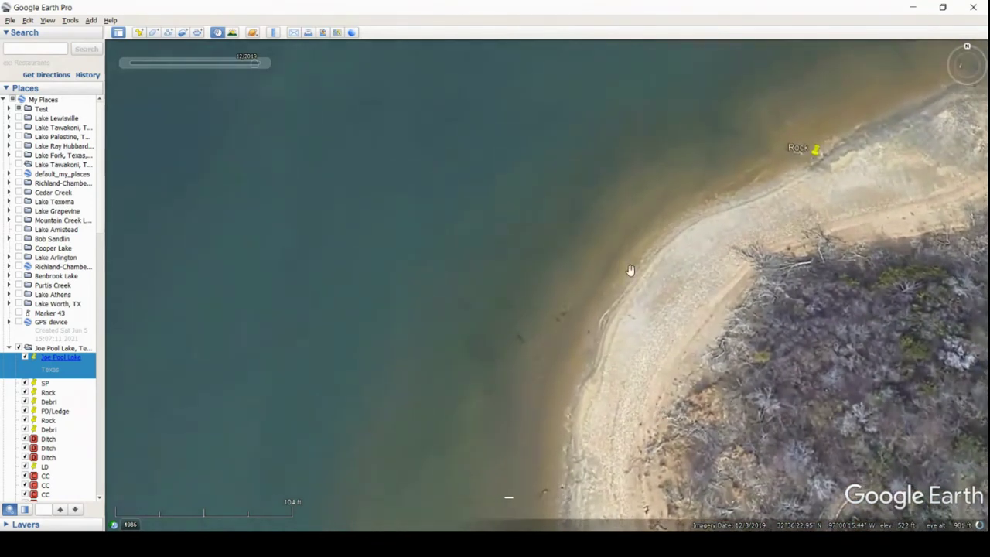
{"action": "left_click_drag", "start_coordinate": [840, 150], "coordinate": [750, 331]}
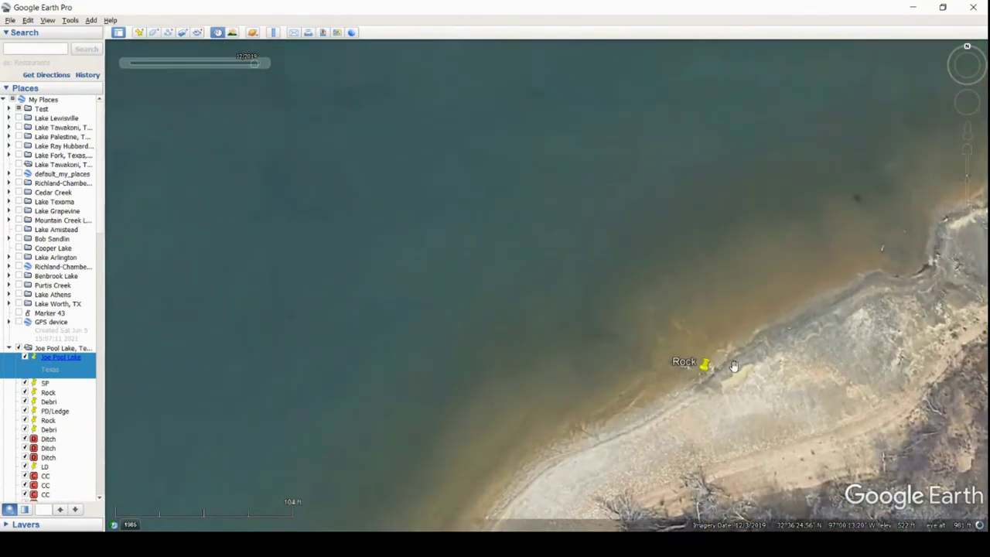
- Examine the bank around the Rock waypoint just north of the LD waypoint and its position along the east shore
{"action": "scroll", "coordinate": [701, 386], "scroll_direction": "up", "scroll_amount": 1}
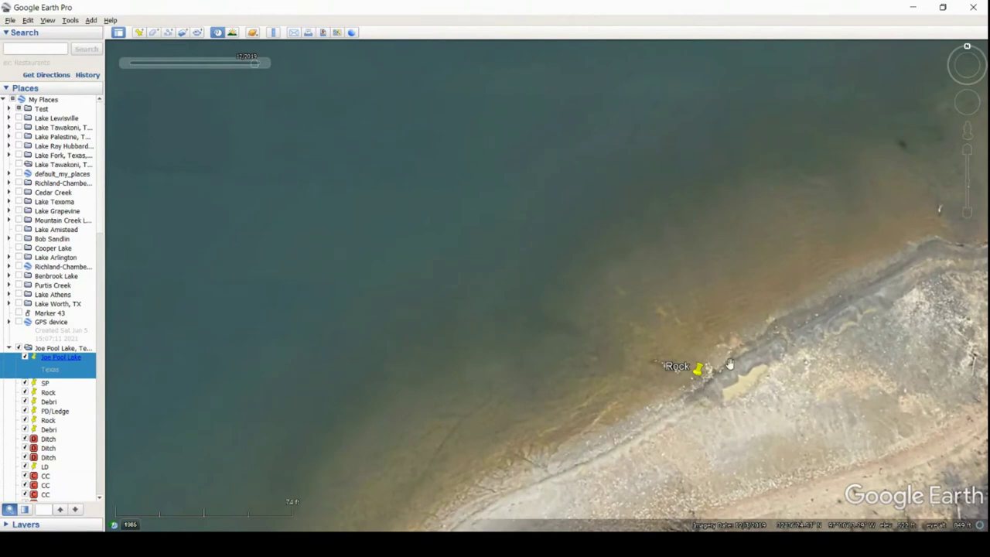
{"action": "scroll", "coordinate": [752, 365], "scroll_direction": "down", "scroll_amount": 3}
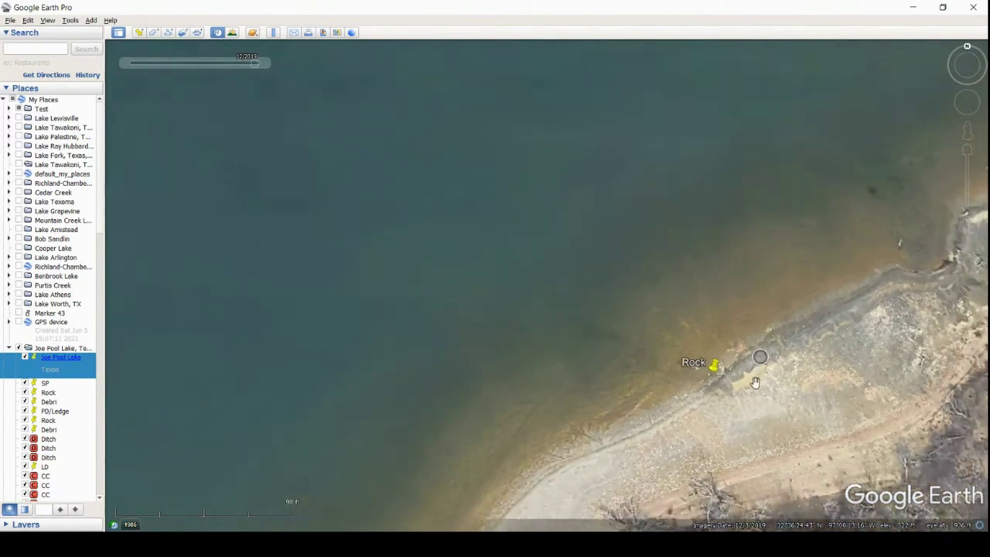
{"action": "scroll", "coordinate": [763, 363], "scroll_direction": "down", "scroll_amount": 3}
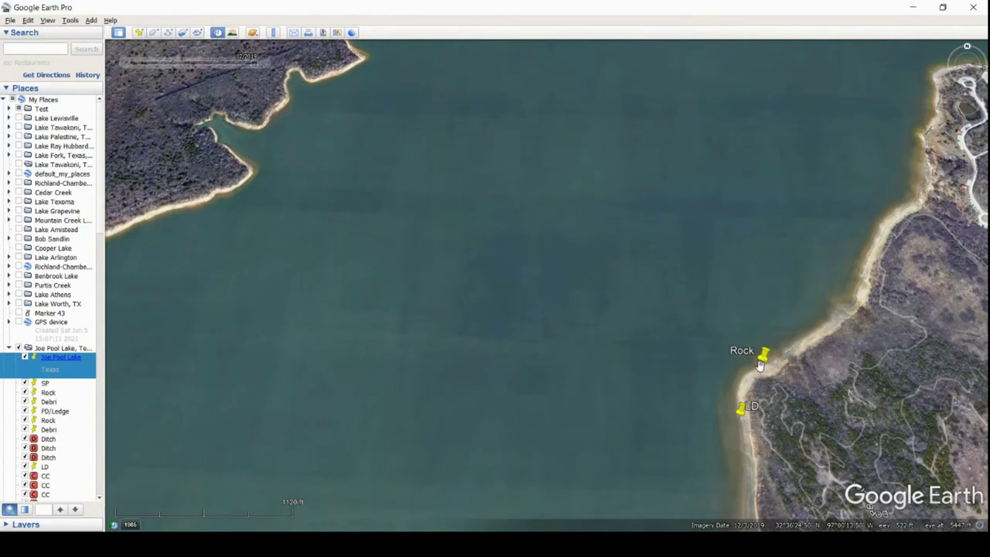
{"action": "scroll", "coordinate": [760, 364], "scroll_direction": "up", "scroll_amount": 2}
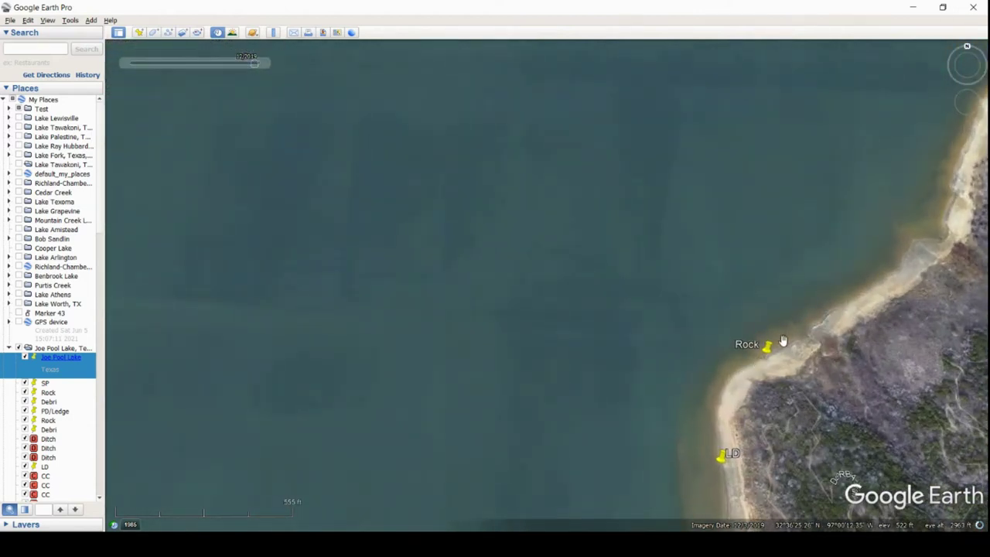
- Follow the shoreline northeast from the Rock waypoint, past the park pond, to the point beside the boat-ramp parking lot
{"action": "left_click_drag", "start_coordinate": [913, 255], "coordinate": [782, 386]}
{"action": "scroll", "coordinate": [781, 386], "scroll_direction": "up", "scroll_amount": 3}
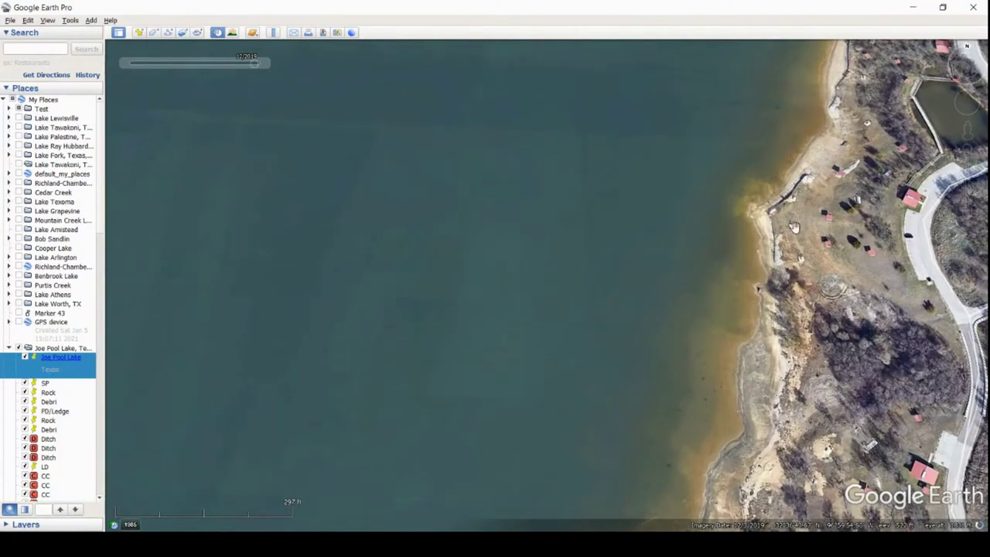
{"action": "left_click_drag", "start_coordinate": [765, 172], "coordinate": [599, 389]}
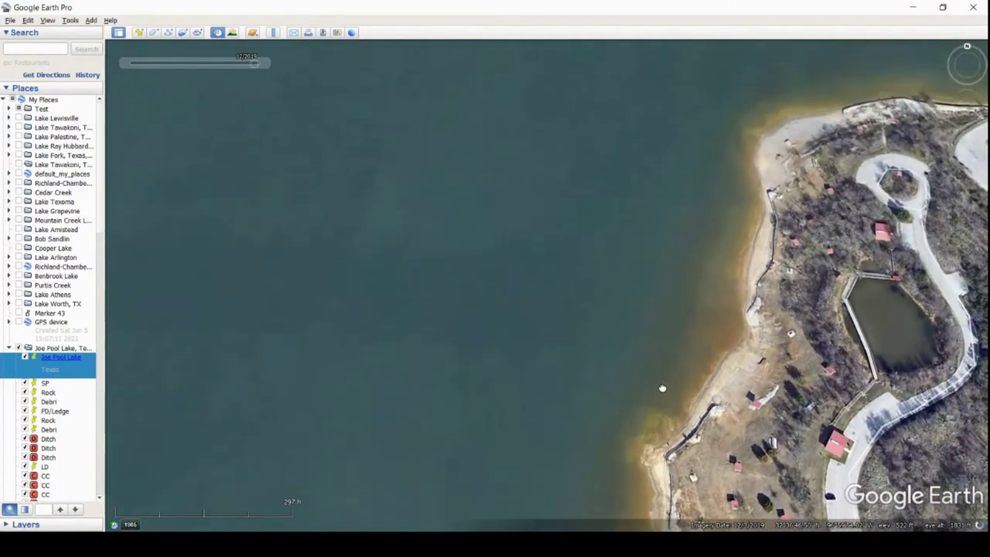
{"action": "left_click_drag", "start_coordinate": [735, 180], "coordinate": [584, 342]}
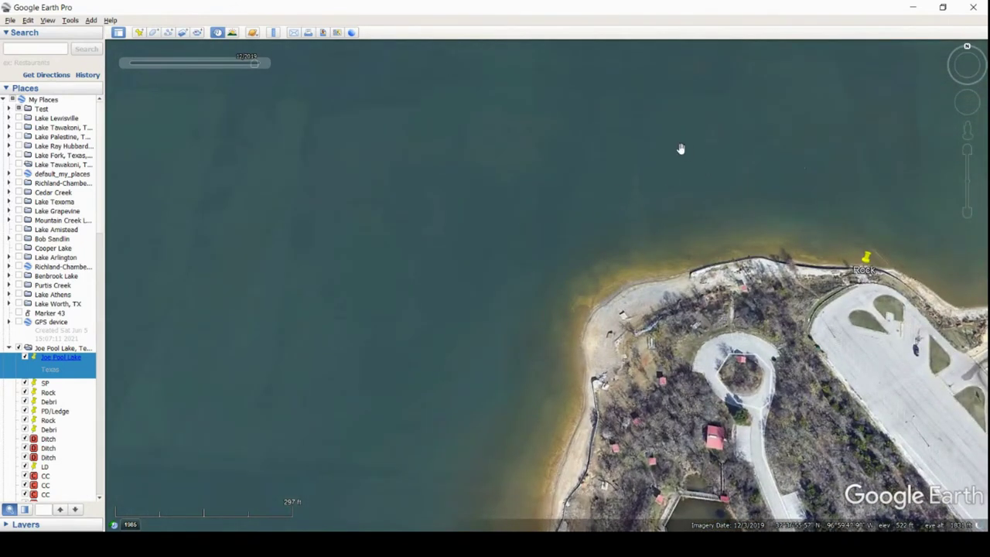
- Examine the Rock waypoint at the retaining wall along the shore north of the parking lot
{"action": "left_click_drag", "start_coordinate": [920, 265], "coordinate": [728, 359]}
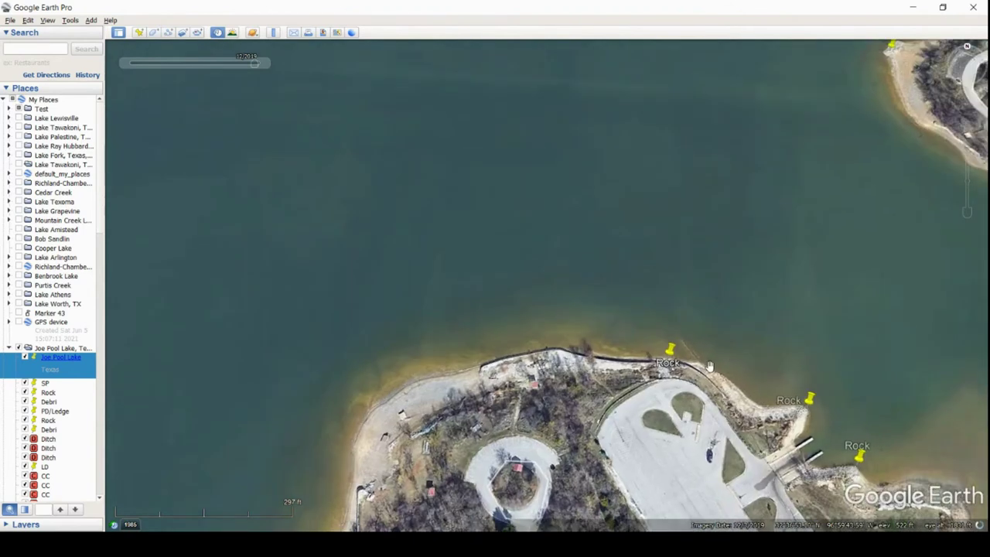
{"action": "scroll", "coordinate": [677, 370], "scroll_direction": "up", "scroll_amount": 3}
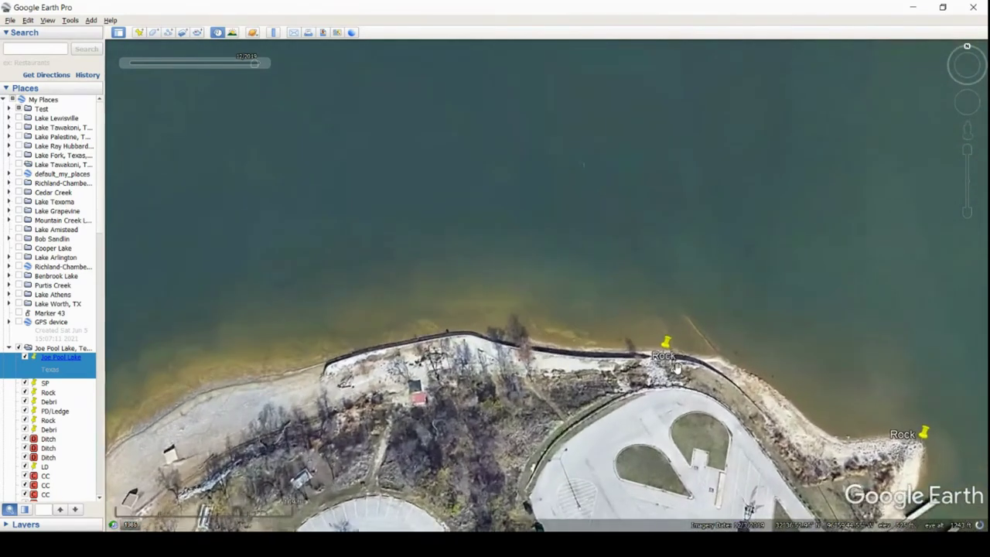
{"action": "scroll", "coordinate": [677, 370], "scroll_direction": "up", "scroll_amount": 2}
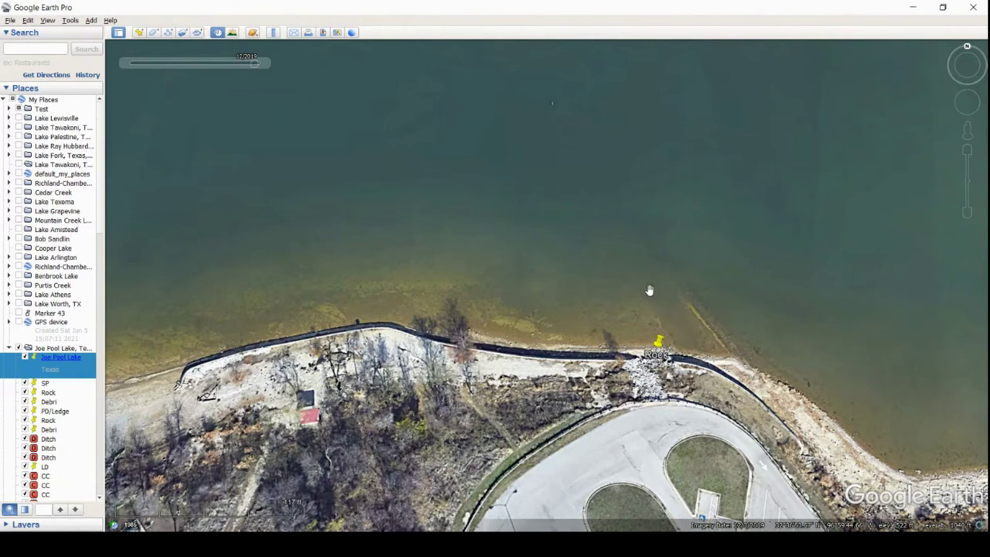
{"action": "left_click_drag", "start_coordinate": [635, 264], "coordinate": [649, 288]}
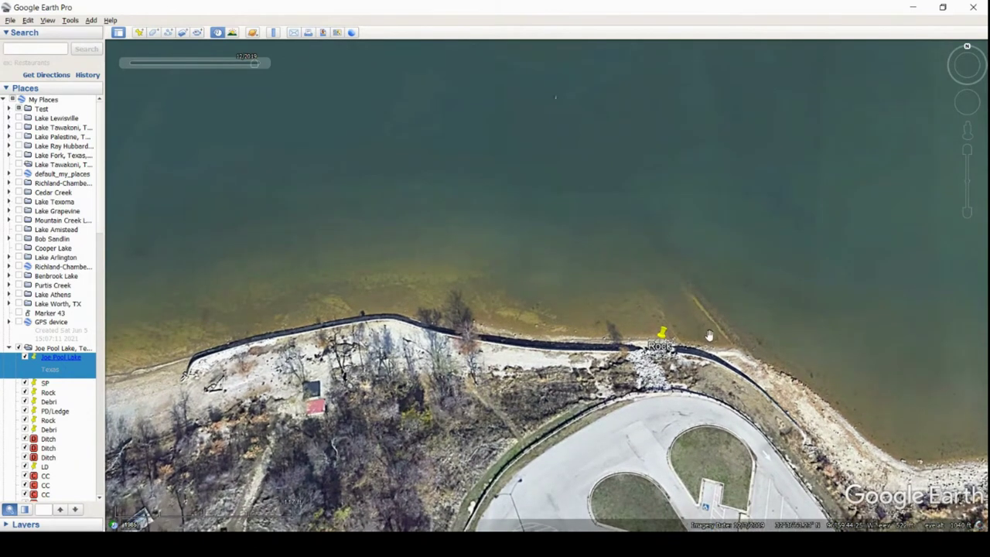
- Examine the two Rock waypoints flanking the boat ramp and the Rock waypoint at the pier to the southeast
{"action": "left_click_drag", "start_coordinate": [869, 332], "coordinate": [685, 199]}
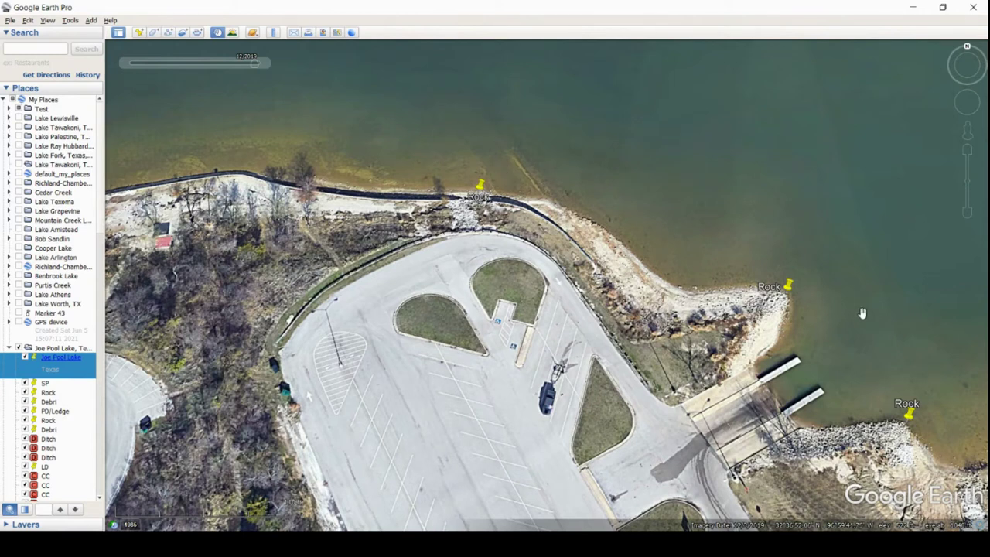
{"action": "left_click_drag", "start_coordinate": [863, 313], "coordinate": [689, 194]}
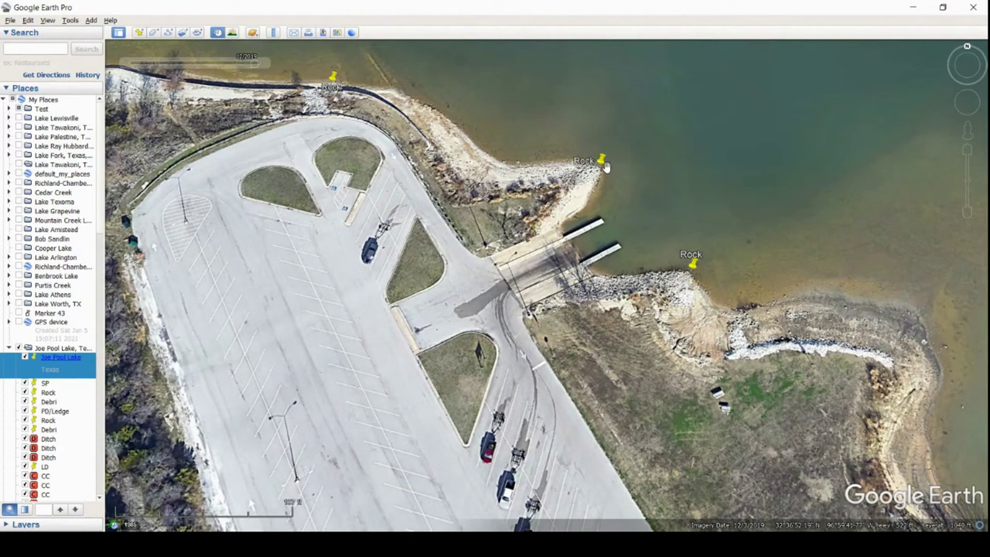
{"action": "left_click_drag", "start_coordinate": [499, 106], "coordinate": [584, 203]}
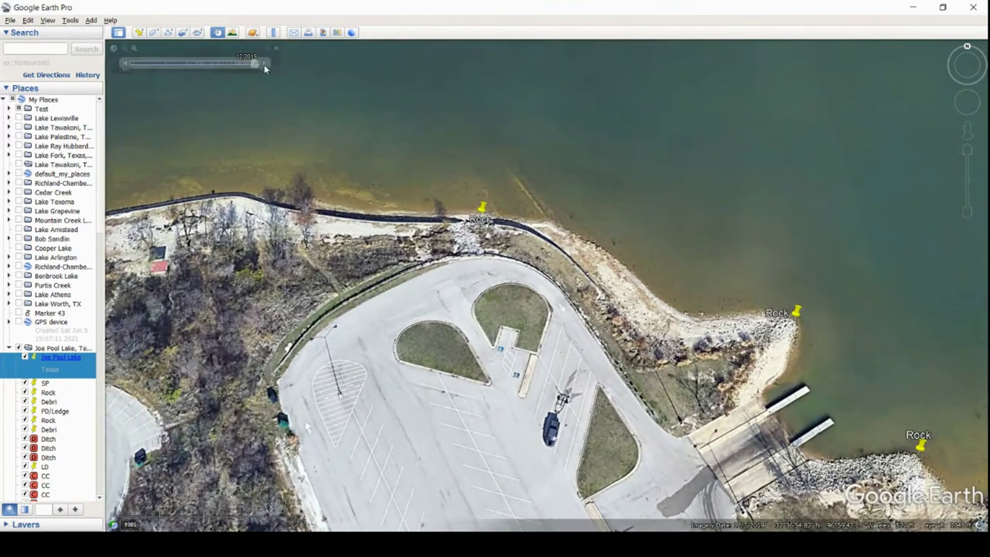
{"action": "scroll", "coordinate": [689, 204], "scroll_direction": "down", "scroll_amount": 5}
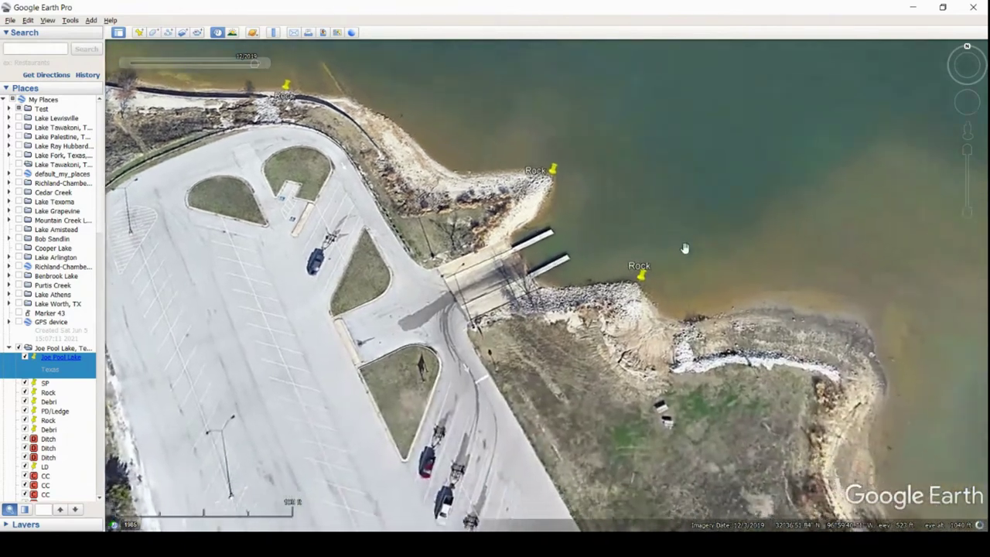
{"action": "scroll", "coordinate": [774, 263], "scroll_direction": "down", "scroll_amount": 3}
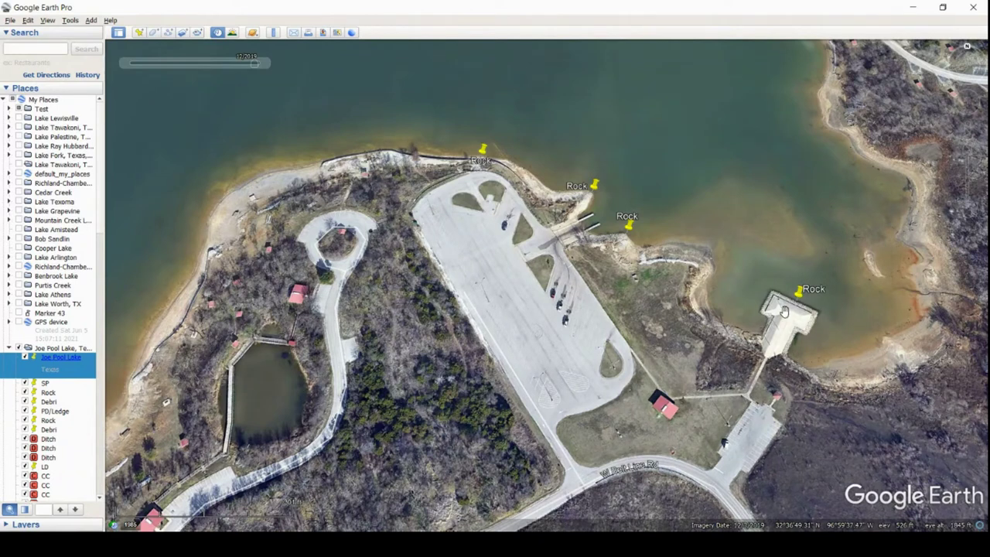
- Examine the Debri and Rock waypoints on the rocky tip of the point north of the boat ramp
{"action": "mouse_move", "coordinate": [697, 97]}
{"action": "left_mouse_down"}
{"action": "mouse_move", "coordinate": [778, 239]}
{"action": "mouse_move", "coordinate": [765, 239]}
{"action": "mouse_move", "coordinate": [840, 186]}
{"action": "mouse_move", "coordinate": [812, 219]}
{"action": "left_mouse_up"}
{"action": "scroll", "coordinate": [811, 218], "scroll_direction": "down", "scroll_amount": 5}
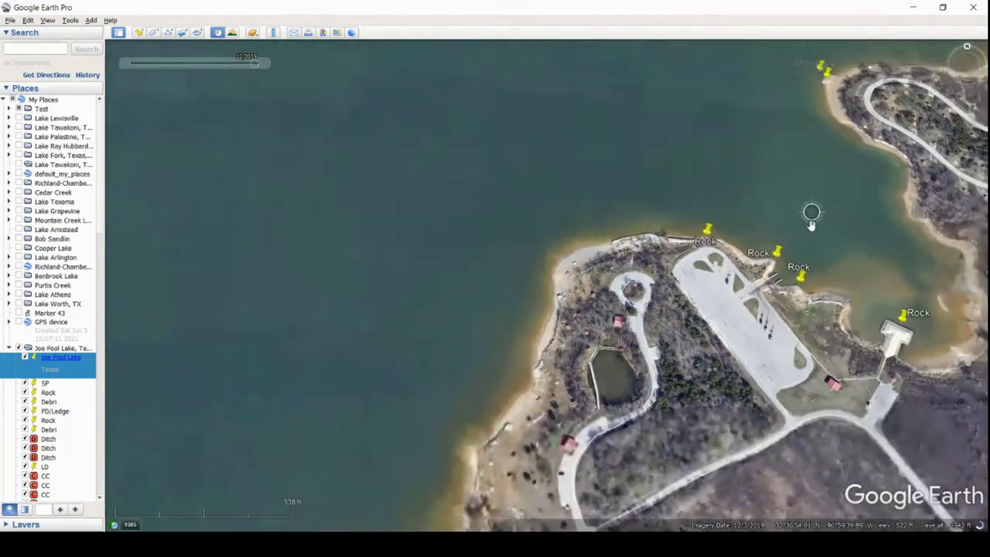
{"action": "scroll", "coordinate": [774, 195], "scroll_direction": "up", "scroll_amount": 4}
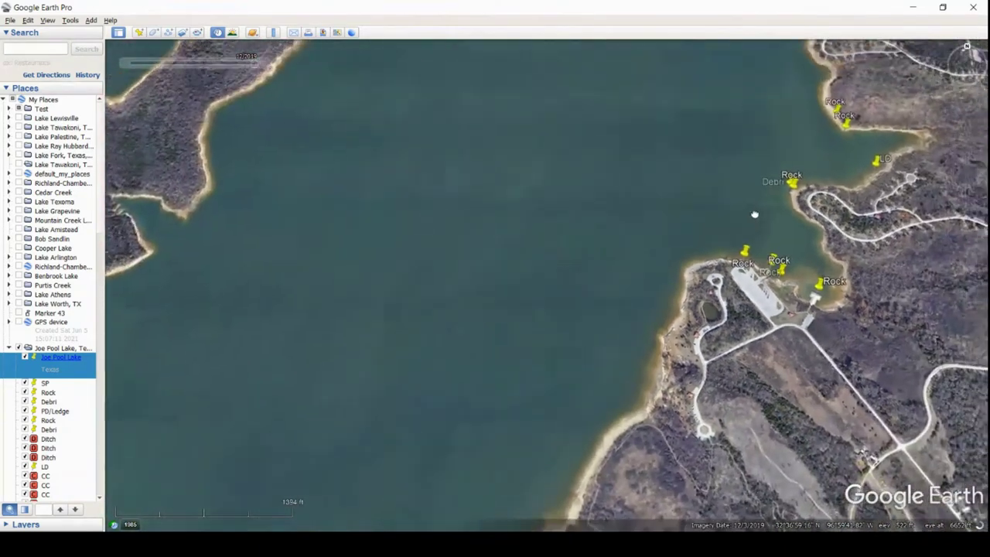
{"action": "scroll", "coordinate": [679, 335], "scroll_direction": "up", "scroll_amount": 5}
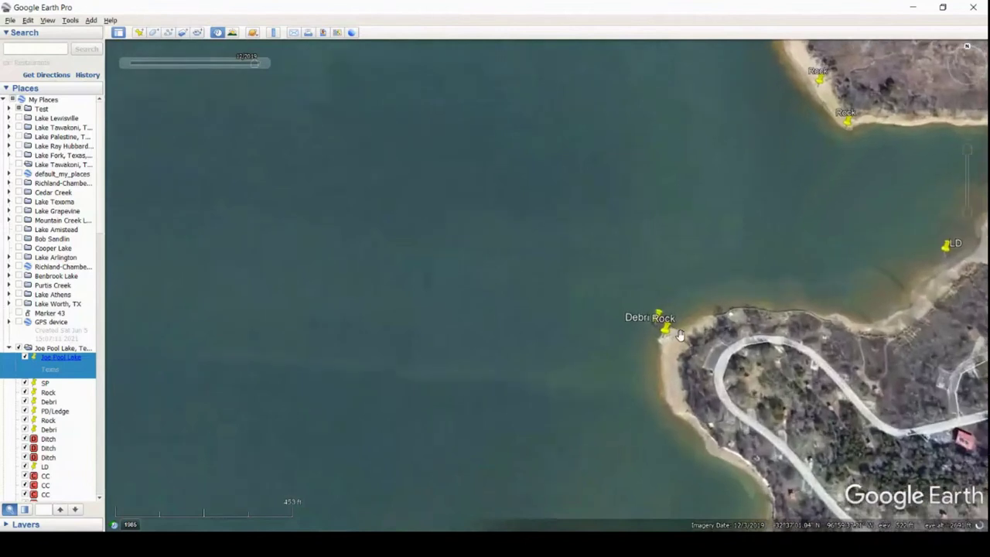
{"action": "scroll", "coordinate": [679, 340], "scroll_direction": "up", "scroll_amount": 3}
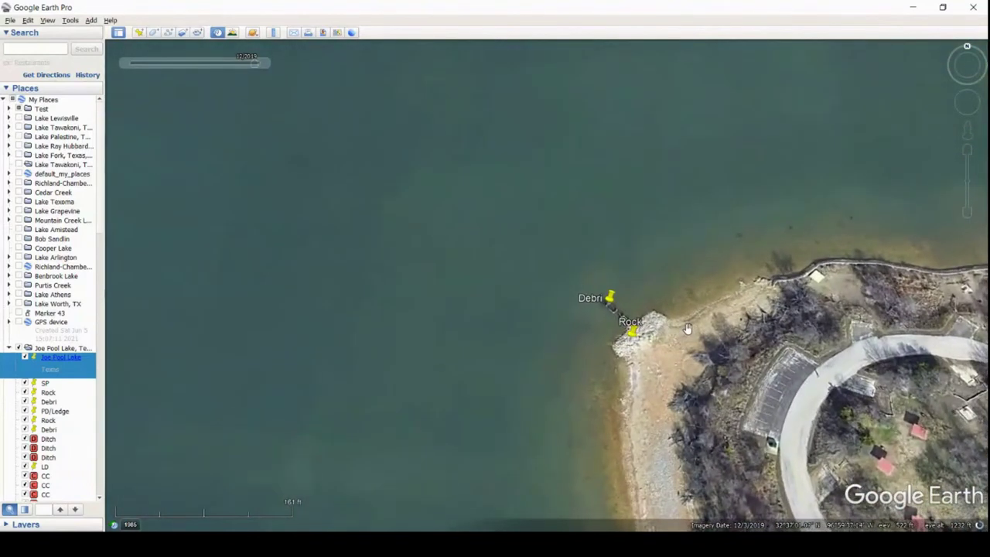
{"action": "left_click_drag", "start_coordinate": [752, 350], "coordinate": [741, 246]}
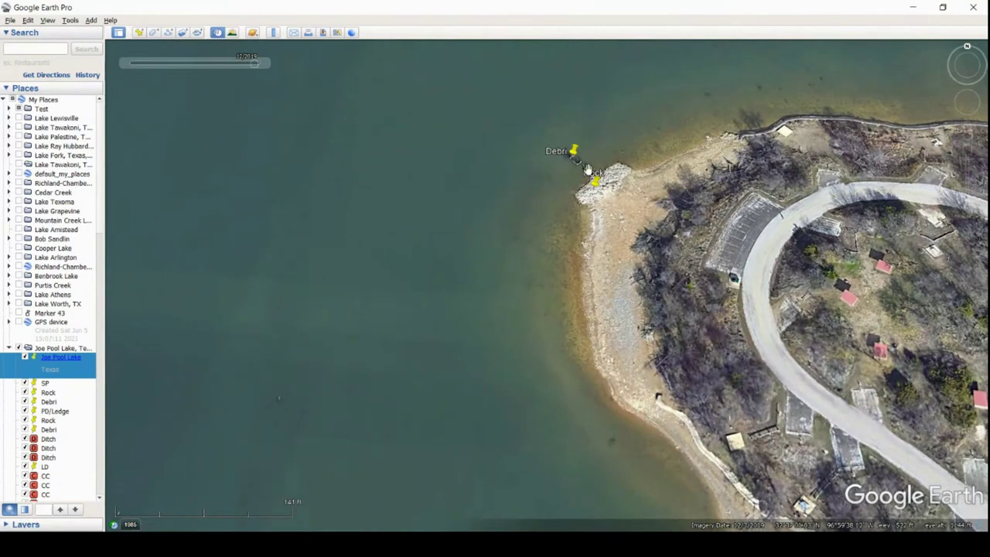
{"action": "scroll", "coordinate": [588, 172], "scroll_direction": "up", "scroll_amount": 3}
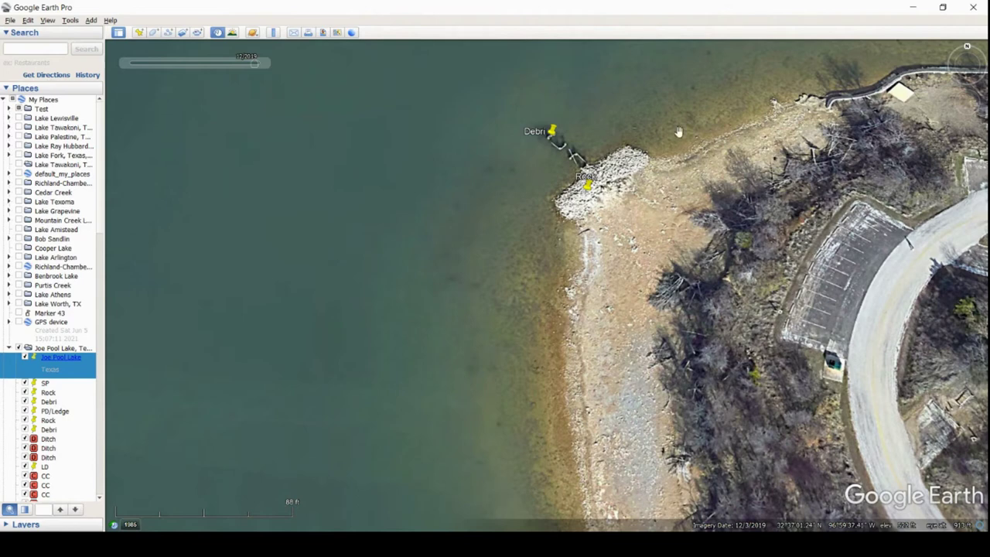
- Examine the LD waypoint on the south bank of the cove east of the Debri waypoint
{"action": "scroll", "coordinate": [678, 132], "scroll_direction": "down", "scroll_amount": 4}
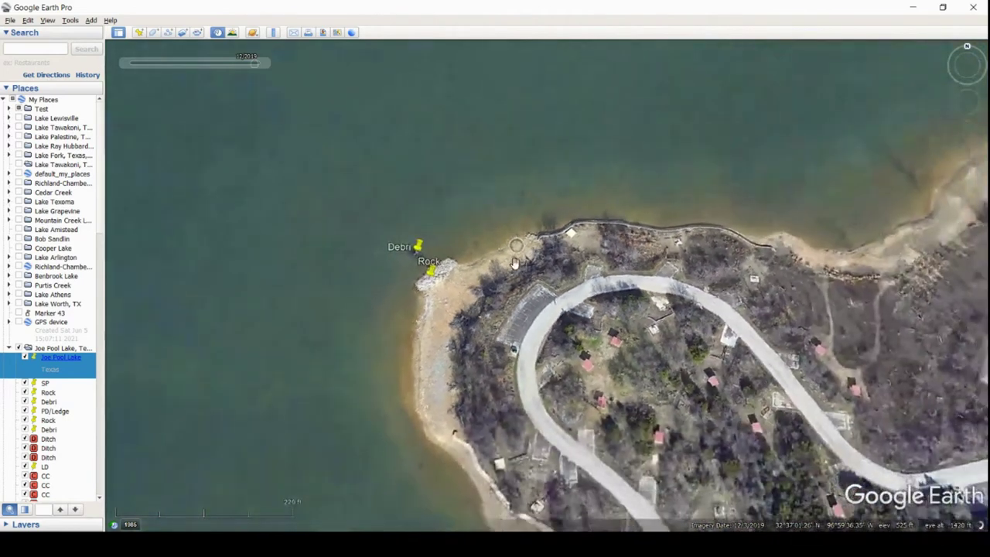
{"action": "left_click_drag", "start_coordinate": [766, 229], "coordinate": [624, 320]}
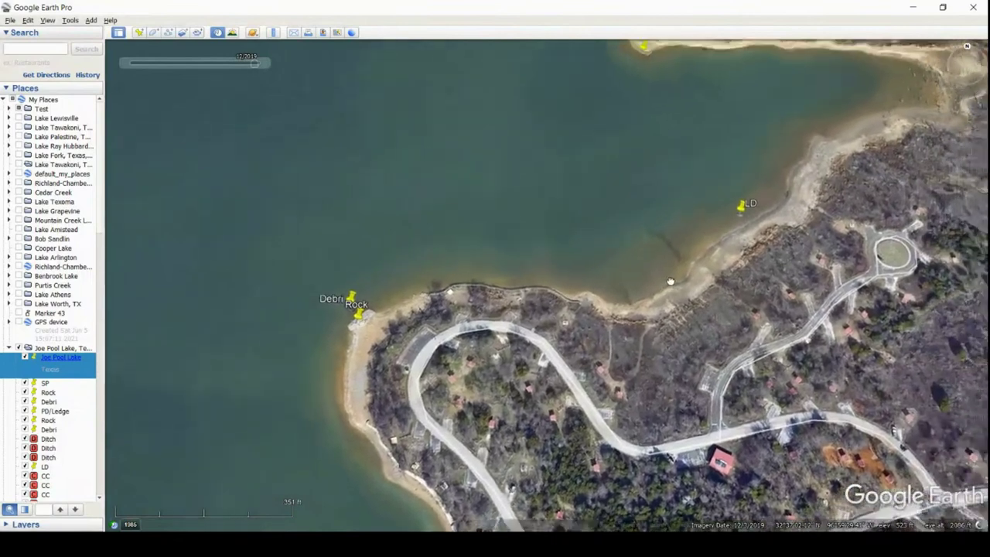
{"action": "scroll", "coordinate": [658, 276], "scroll_direction": "up", "scroll_amount": 3}
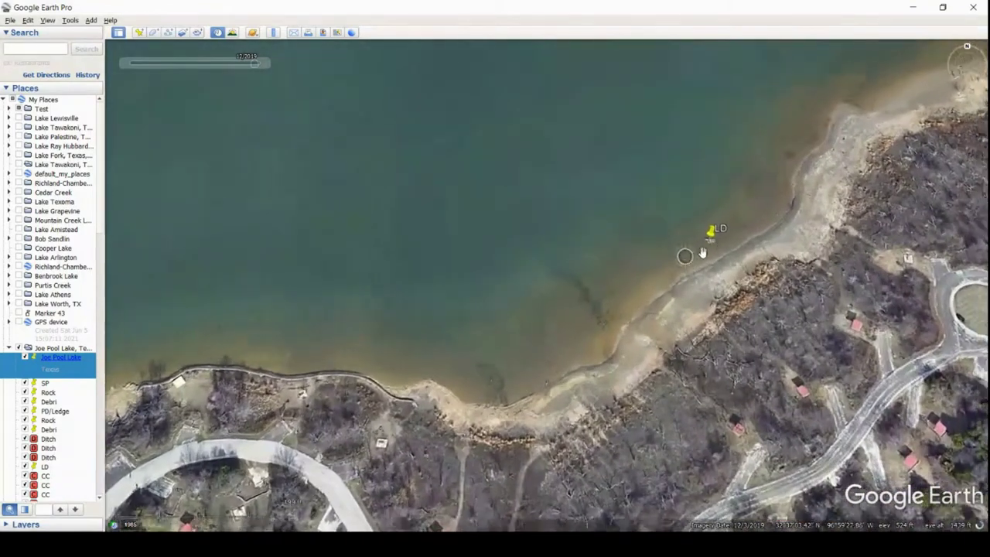
{"action": "left_click_drag", "start_coordinate": [703, 254], "coordinate": [664, 313]}
{"action": "scroll", "coordinate": [656, 312], "scroll_direction": "up", "scroll_amount": 2}
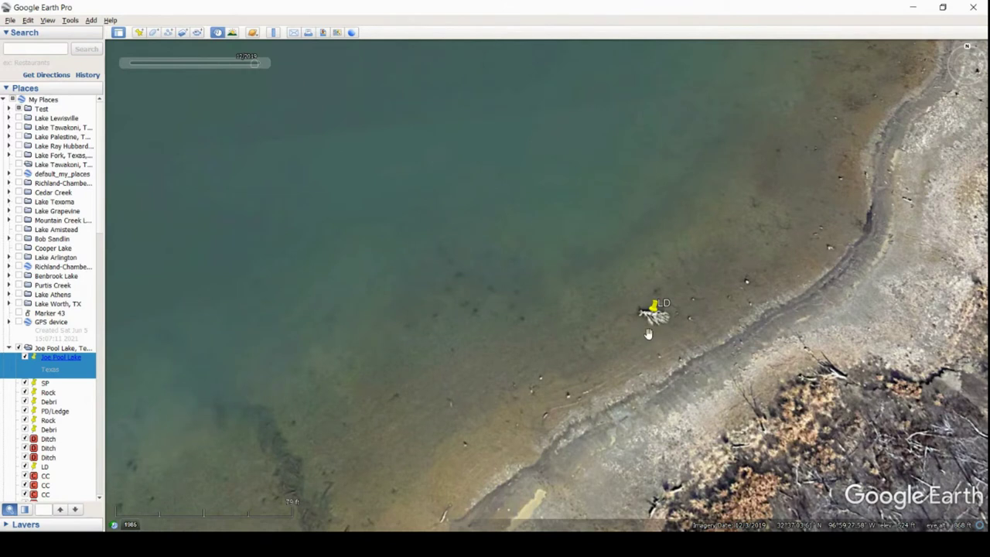
- Examine the back of the cove and the two Rock waypoints on the point along its north side
{"action": "scroll", "coordinate": [782, 228], "scroll_direction": "down", "scroll_amount": 3}
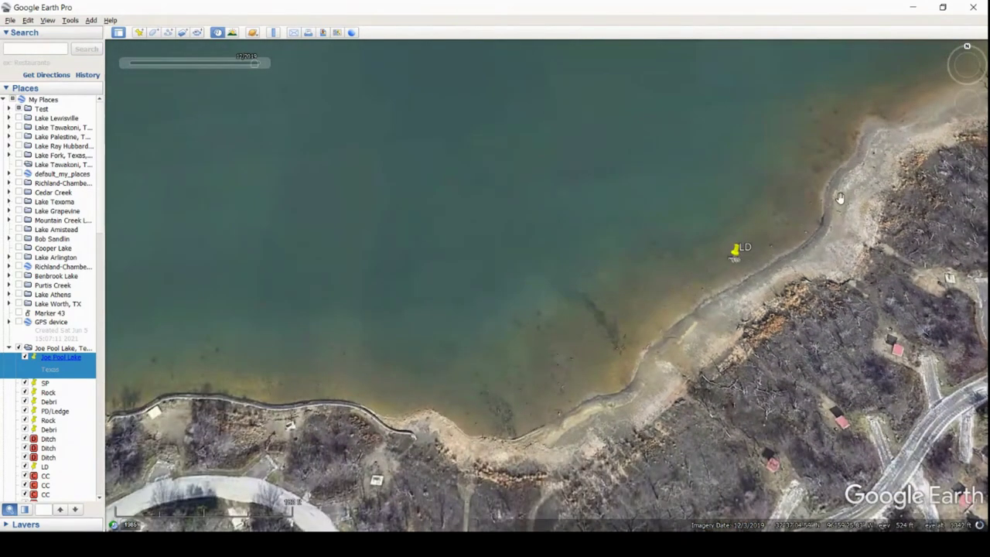
{"action": "left_click_drag", "start_coordinate": [898, 126], "coordinate": [681, 336]}
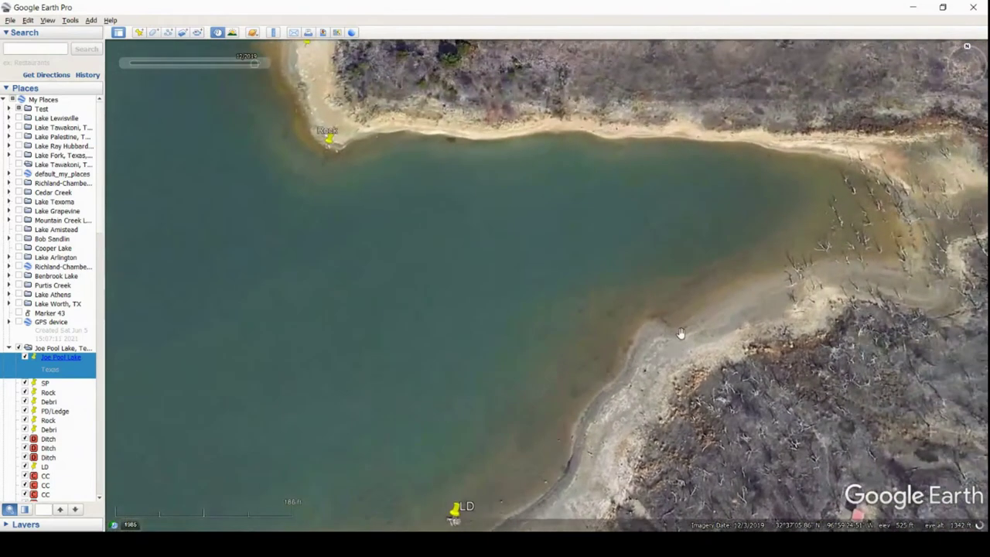
{"action": "scroll", "coordinate": [694, 279], "scroll_direction": "up", "scroll_amount": 2}
{"action": "left_click_drag", "start_coordinate": [694, 279], "coordinate": [905, 319]}
{"action": "mouse_move", "coordinate": [445, 311]}
{"action": "left_mouse_down"}
{"action": "mouse_move", "coordinate": [488, 327]}
{"action": "mouse_move", "coordinate": [639, 451]}
{"action": "left_mouse_up"}
{"action": "scroll", "coordinate": [582, 411], "scroll_direction": "up", "scroll_amount": 3}
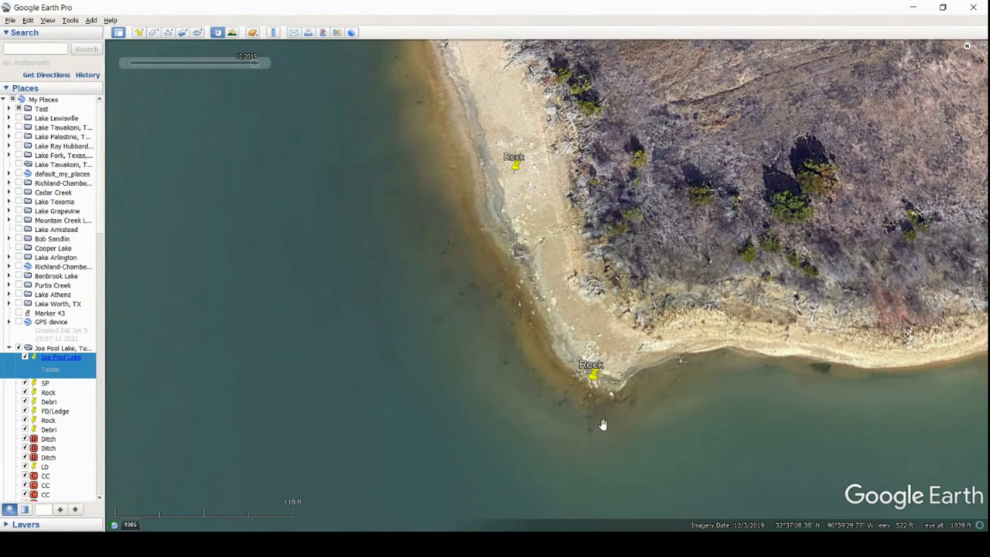
{"action": "left_click_drag", "start_coordinate": [496, 180], "coordinate": [707, 463]}
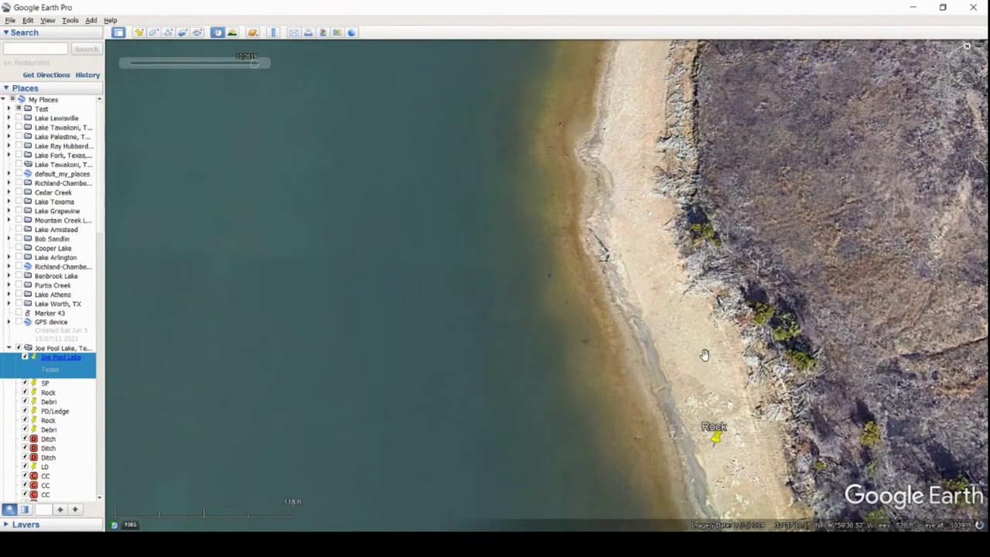
{"action": "left_click_drag", "start_coordinate": [627, 137], "coordinate": [613, 293]}
- Examine the shoreline north of the two Rock waypoints up to the LD waypoint in the sandy pocket beyond the campground loop
{"action": "scroll", "coordinate": [560, 364], "scroll_direction": "down", "scroll_amount": 5}
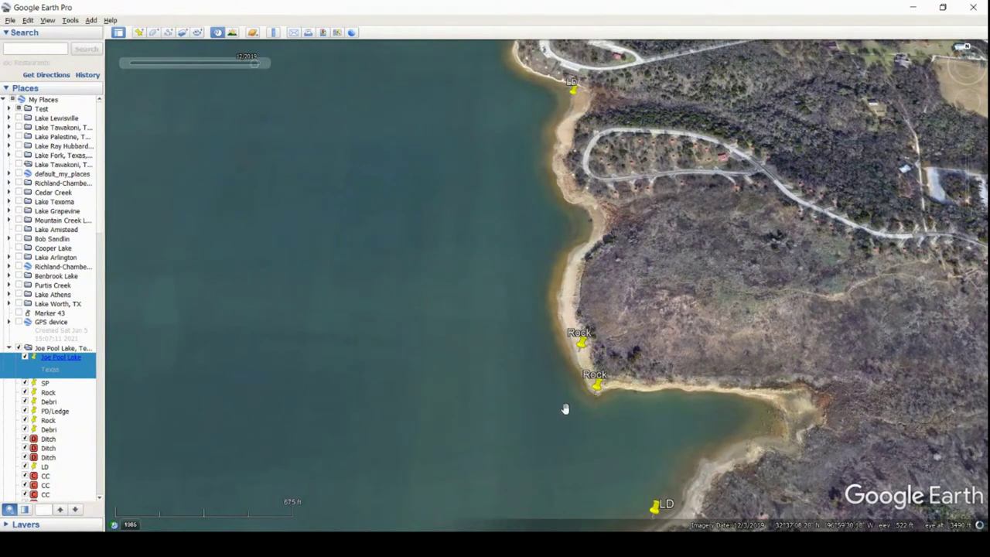
{"action": "left_click_drag", "start_coordinate": [543, 207], "coordinate": [565, 364]}
{"action": "scroll", "coordinate": [563, 356], "scroll_direction": "up", "scroll_amount": 2}
{"action": "scroll", "coordinate": [563, 356], "scroll_direction": "up", "scroll_amount": 2}
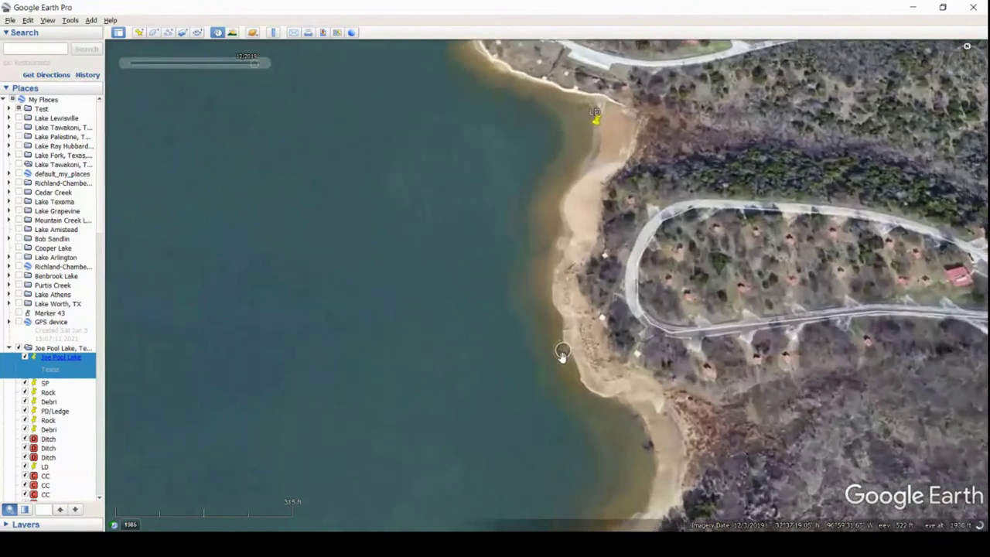
{"action": "scroll", "coordinate": [570, 364], "scroll_direction": "up", "scroll_amount": 1}
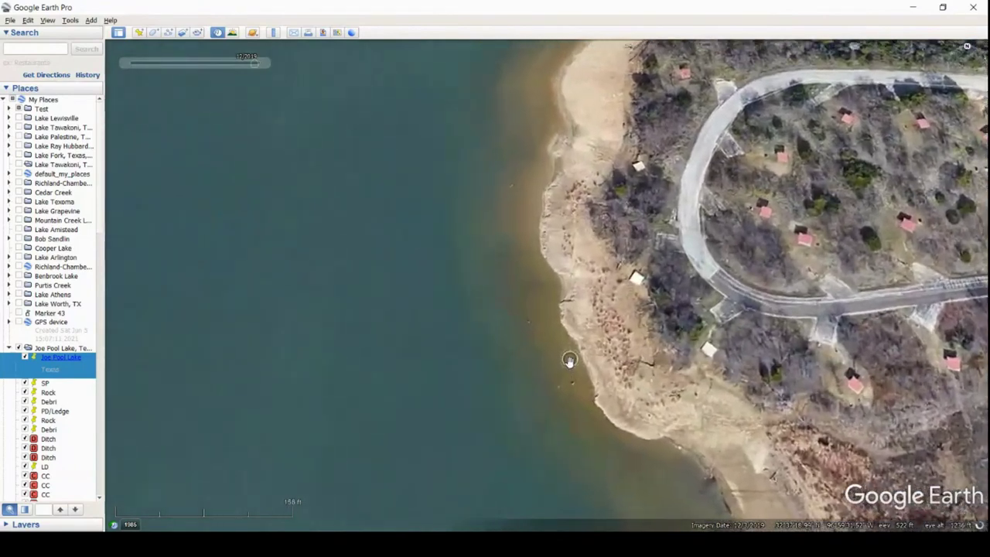
{"action": "scroll", "coordinate": [549, 292], "scroll_direction": "up", "scroll_amount": 1}
{"action": "left_click_drag", "start_coordinate": [595, 131], "coordinate": [586, 347]}
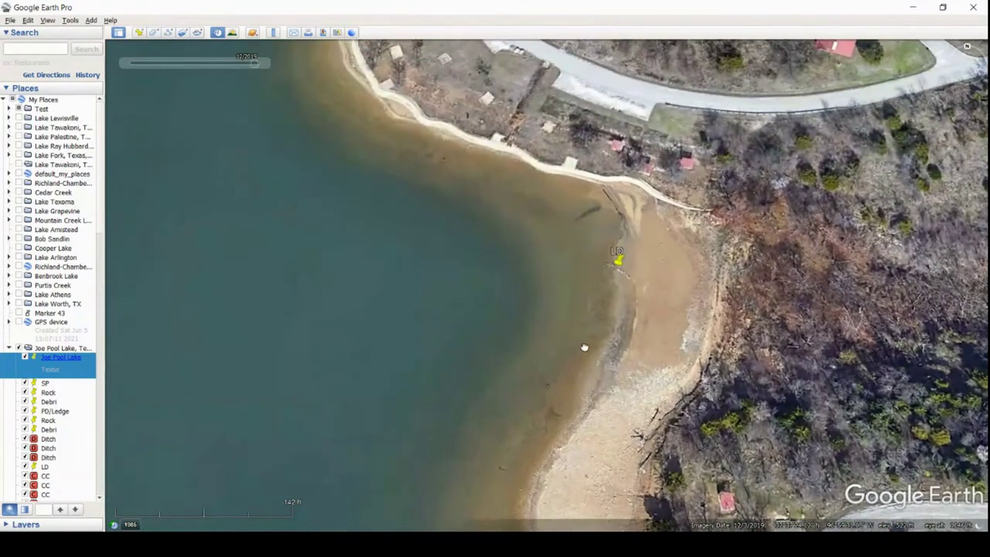
{"action": "scroll", "coordinate": [607, 270], "scroll_direction": "up", "scroll_amount": 2}
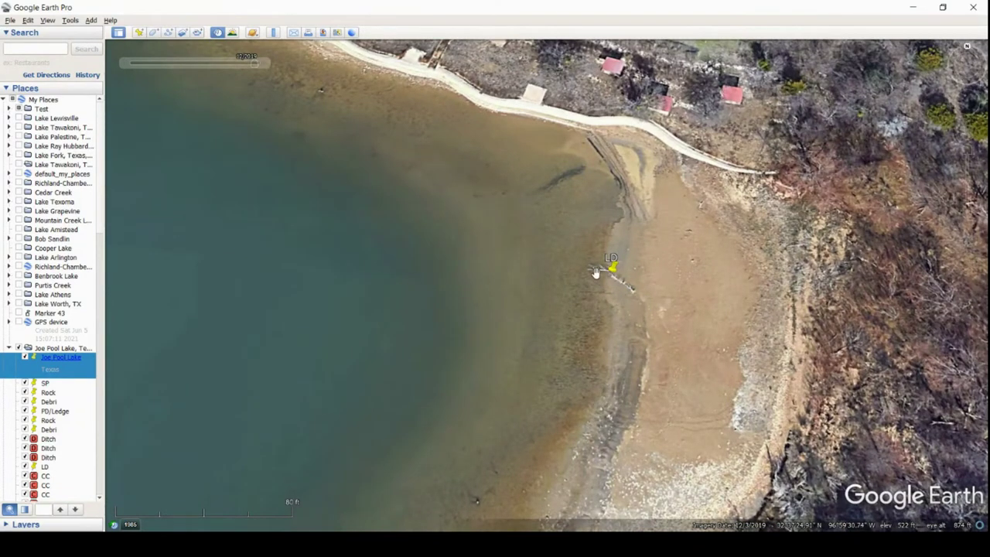
- Compare the walled shoreline northwest of the LD pocket in the 11/2020 and 12/2019 historical imagery
{"action": "left_click_drag", "start_coordinate": [328, 149], "coordinate": [657, 370]}
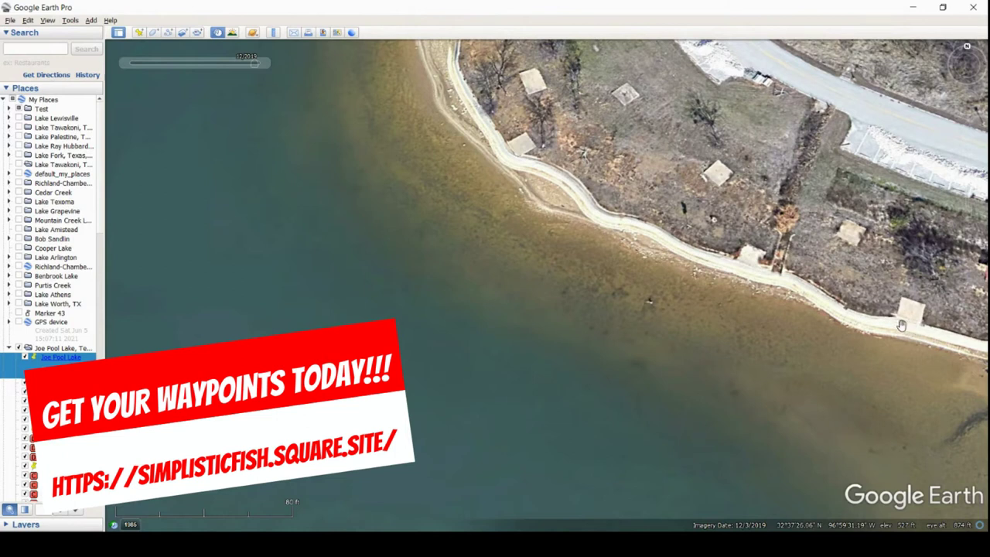
{"action": "left_click", "coordinate": [264, 65]}
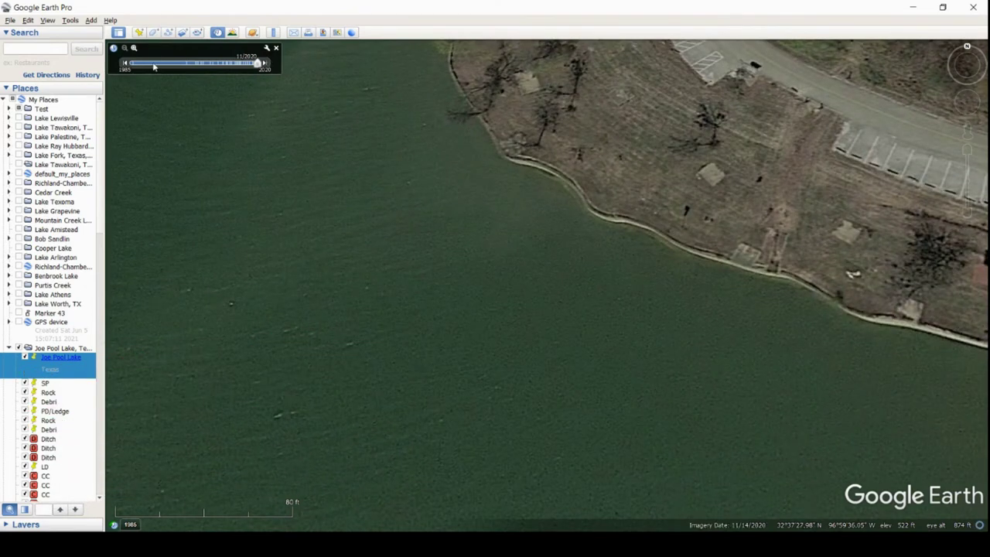
{"action": "left_click", "coordinate": [127, 64]}
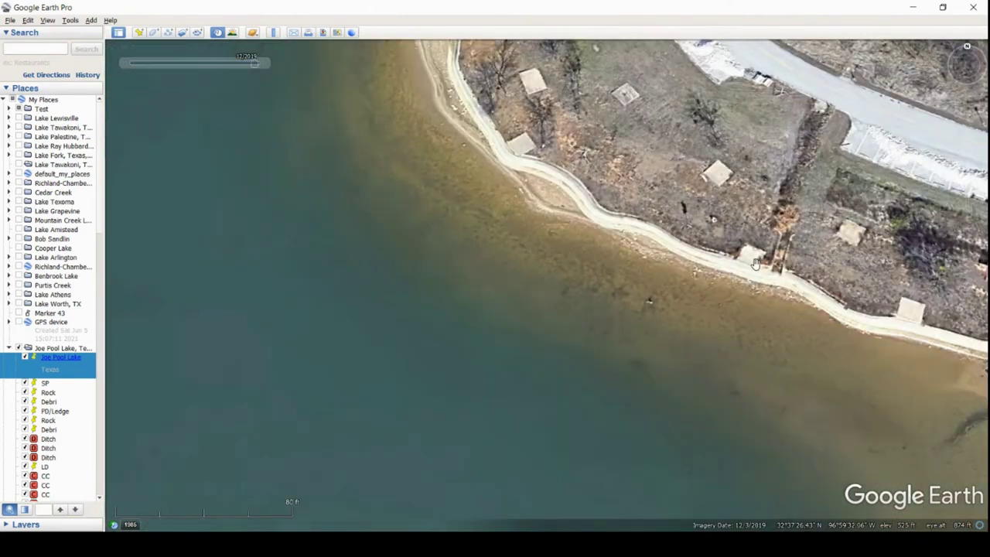
- Examine the Rock waypoint on the walled point and the retaining wall running northeast past the parking lot
{"action": "left_click_drag", "start_coordinate": [432, 153], "coordinate": [593, 344]}
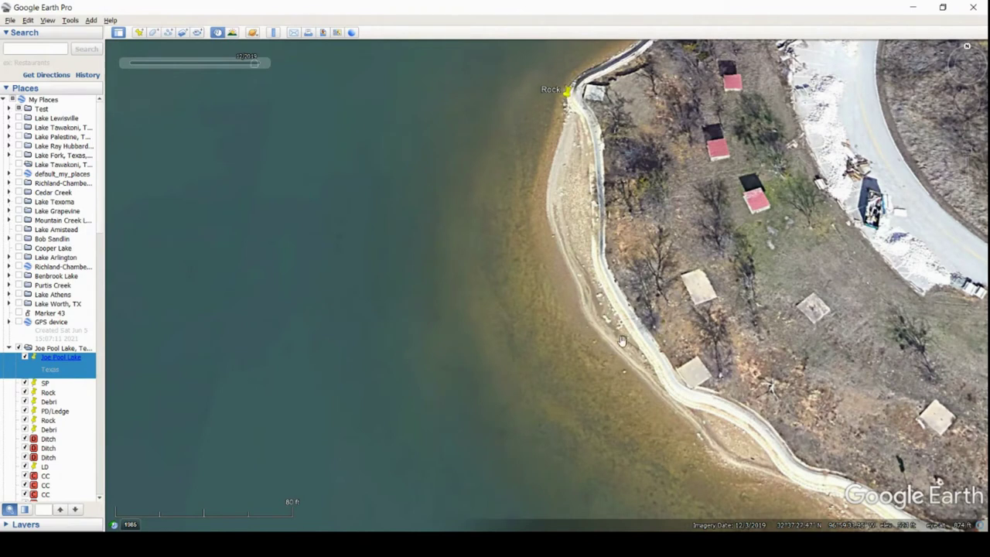
{"action": "left_click_drag", "start_coordinate": [509, 164], "coordinate": [542, 449]}
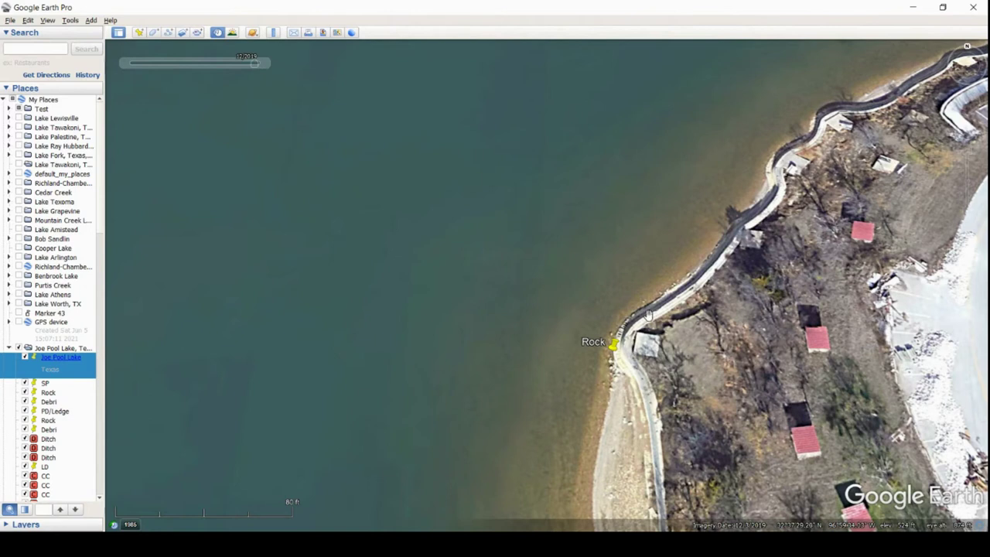
{"action": "left_click_drag", "start_coordinate": [823, 118], "coordinate": [467, 382]}
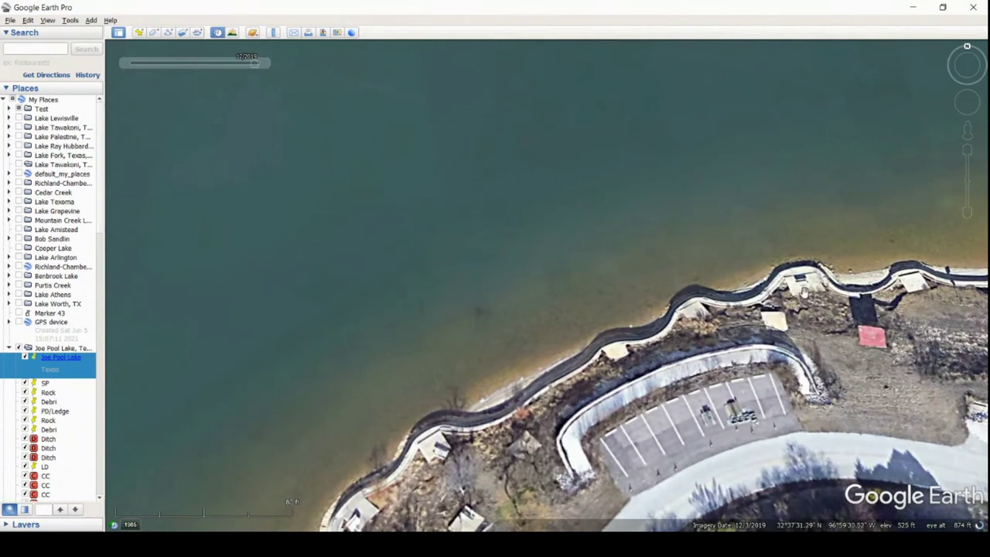
{"action": "left_click_drag", "start_coordinate": [857, 298], "coordinate": [444, 338]}
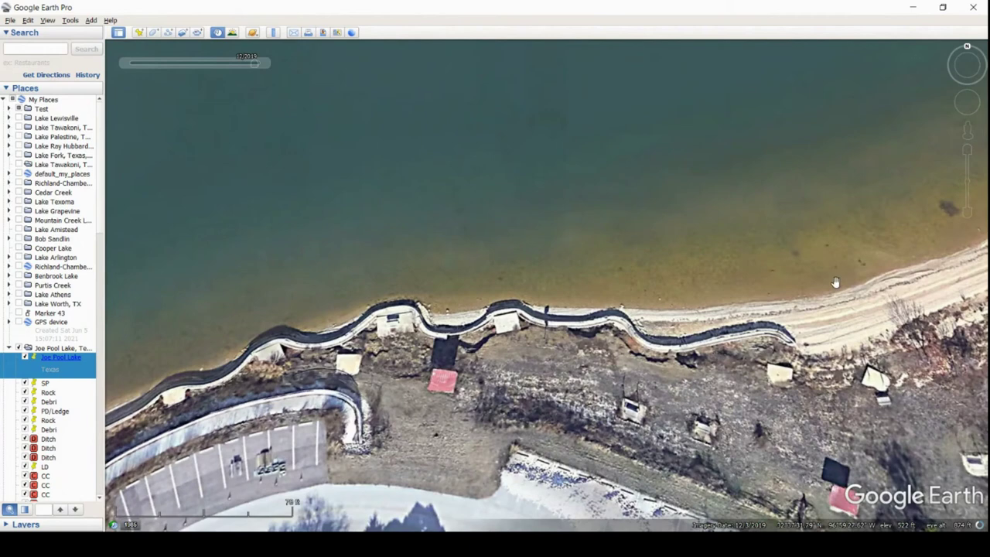
- Examine the dark submerged spot and the shallows off the sandy beach east of the retaining wall
{"action": "scroll", "coordinate": [835, 283], "scroll_direction": "down", "scroll_amount": 2}
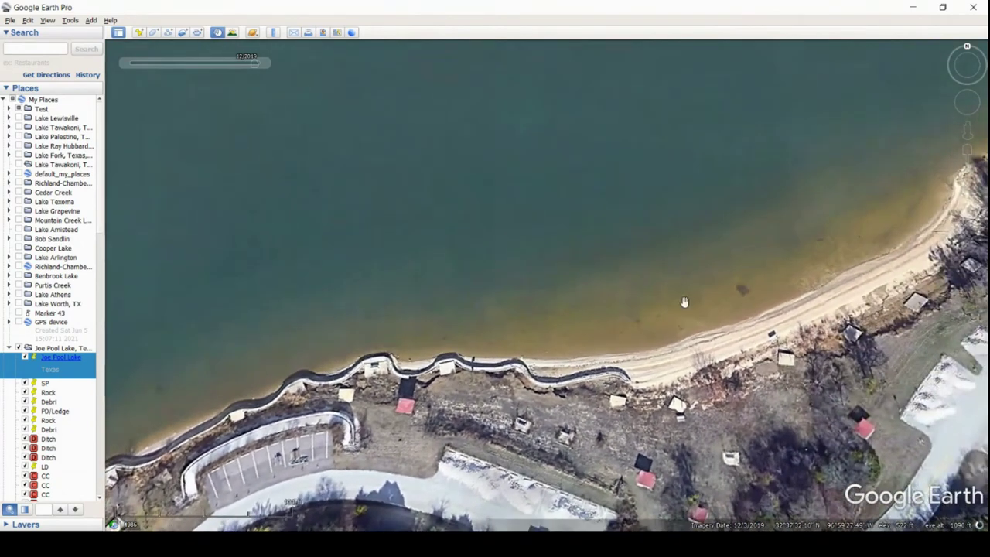
{"action": "scroll", "coordinate": [722, 309], "scroll_direction": "up", "scroll_amount": 2}
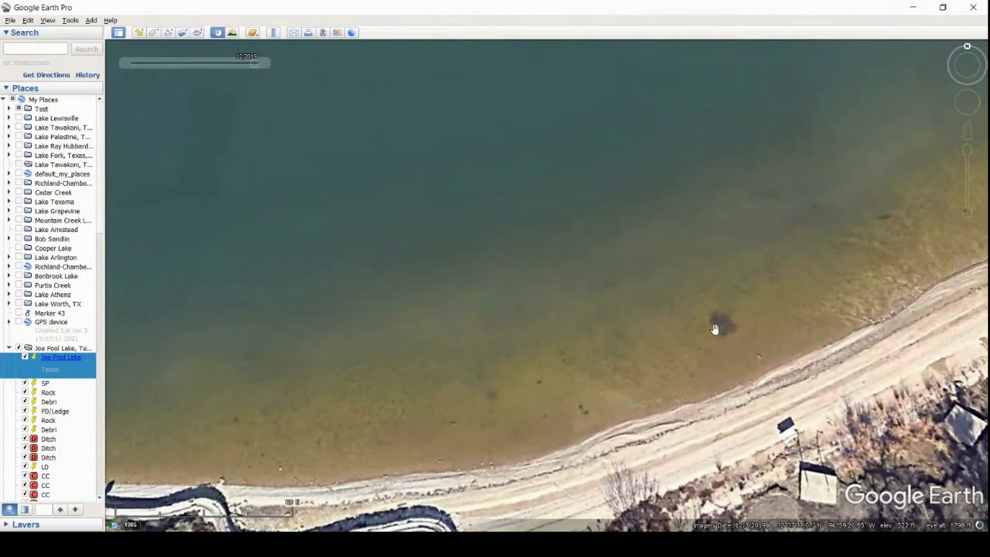
{"action": "scroll", "coordinate": [674, 327], "scroll_direction": "down", "scroll_amount": 3}
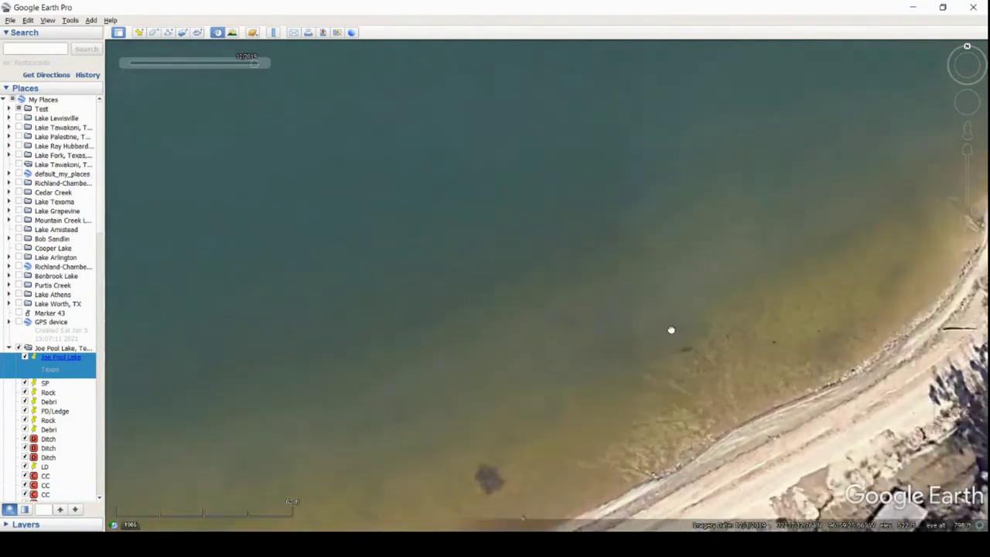
{"action": "left_click_drag", "start_coordinate": [708, 297], "coordinate": [489, 411]}
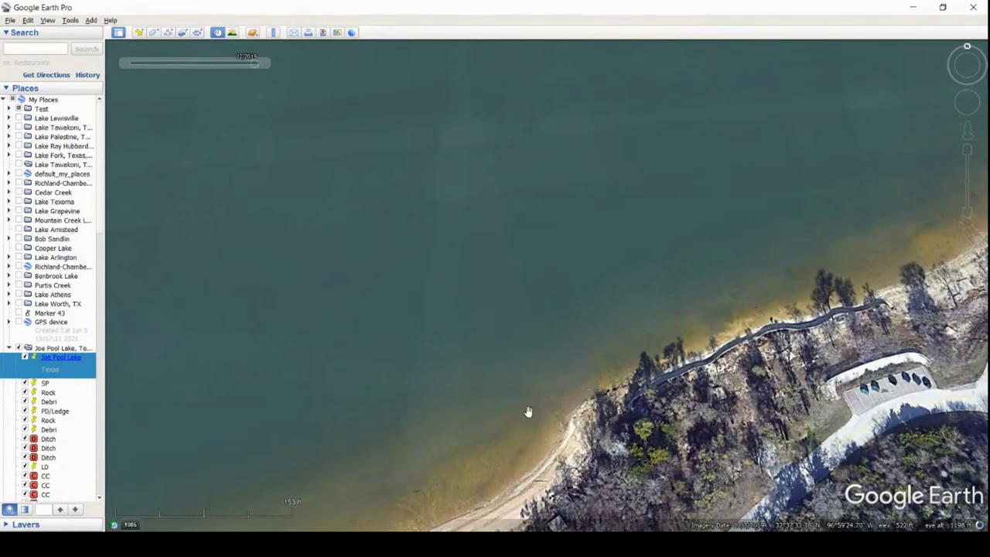
- Examine the northeast end of the sandy beach and the tree-lined wall section beyond it
{"action": "scroll", "coordinate": [534, 411], "scroll_direction": "up", "scroll_amount": 3}
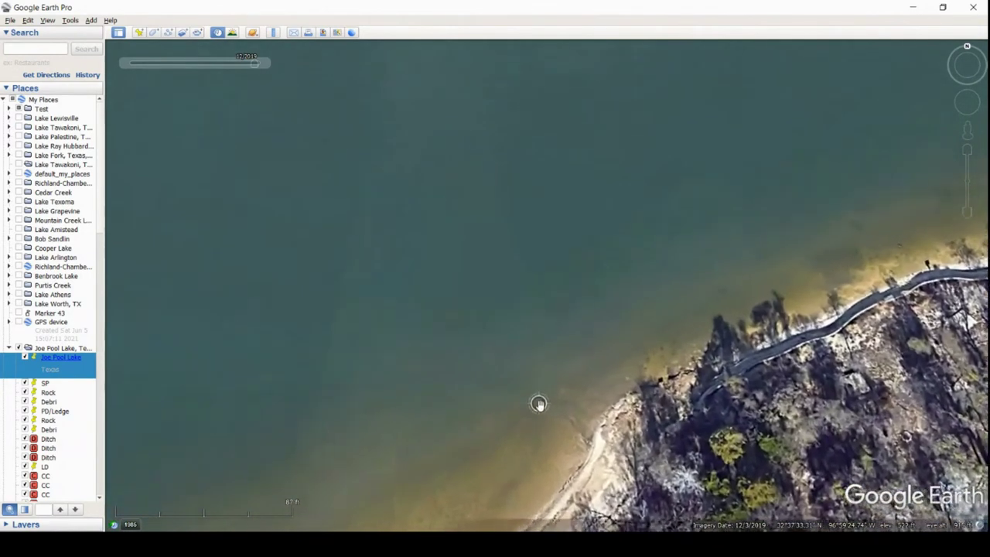
{"action": "left_click_drag", "start_coordinate": [541, 399], "coordinate": [592, 299]}
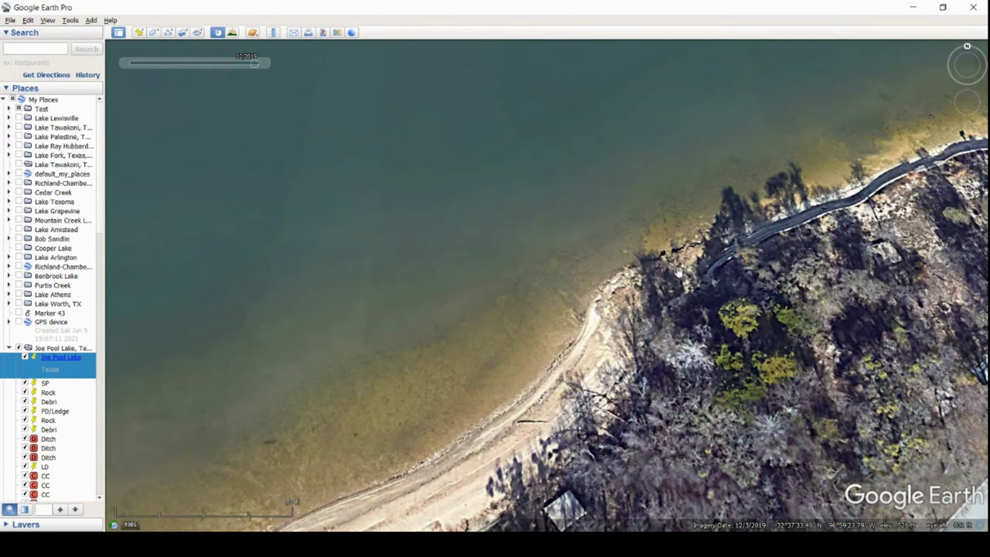
{"action": "left_click_drag", "start_coordinate": [851, 190], "coordinate": [547, 326]}
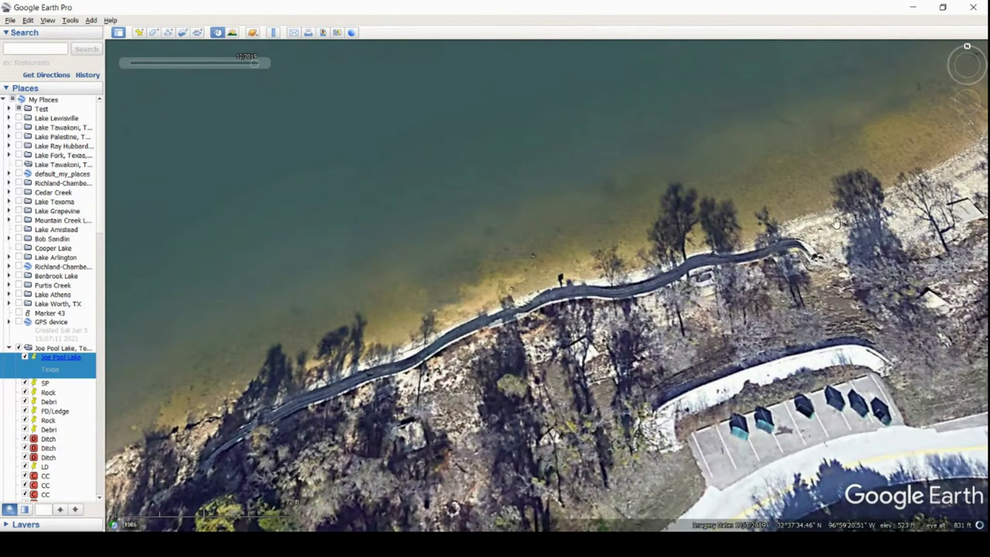
- Examine the Rock waypoint northeast of the turnaround loop and the shoreline from there to the riprap bank
{"action": "scroll", "coordinate": [804, 232], "scroll_direction": "down", "scroll_amount": 3}
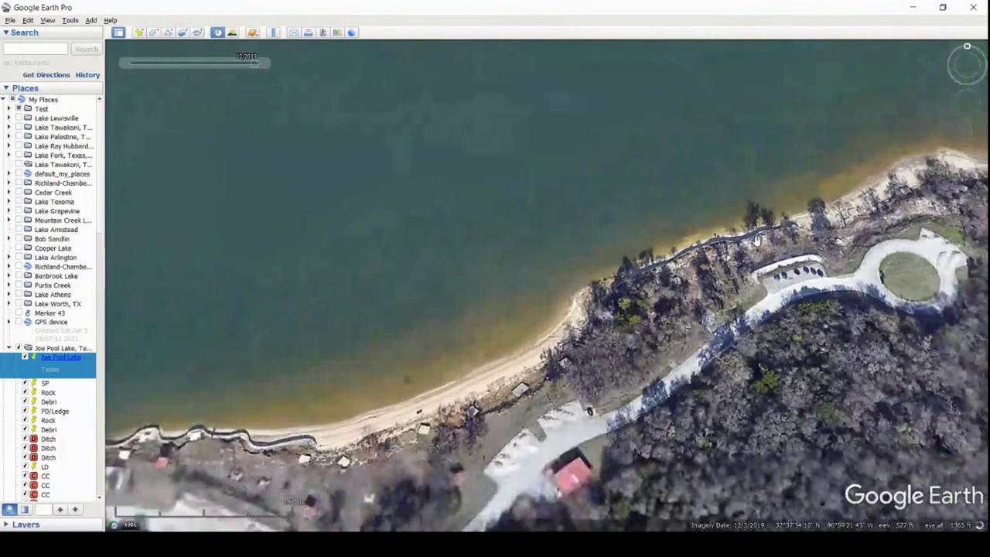
{"action": "scroll", "coordinate": [758, 224], "scroll_direction": "down", "scroll_amount": 1}
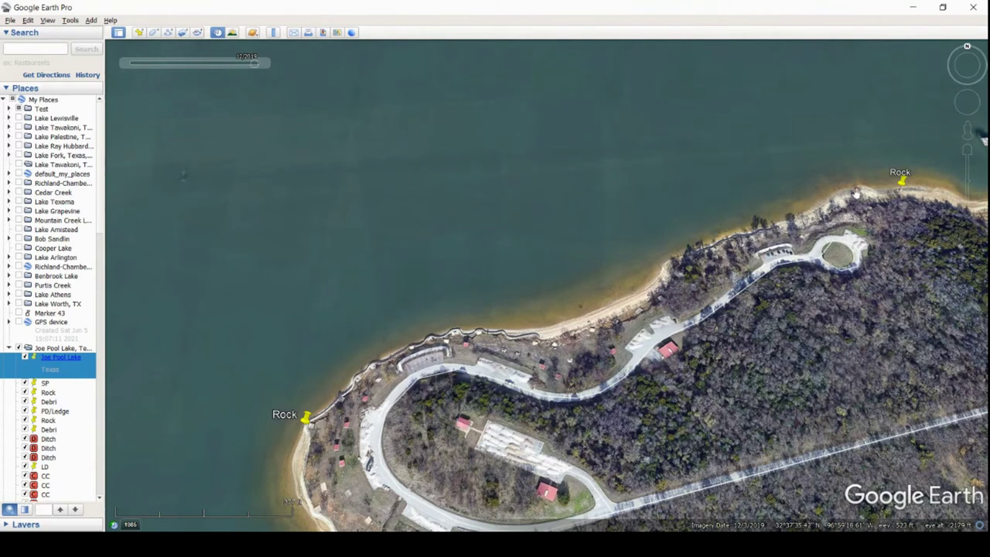
{"action": "scroll", "coordinate": [896, 194], "scroll_direction": "up", "scroll_amount": 3}
{"action": "scroll", "coordinate": [896, 193], "scroll_direction": "up", "scroll_amount": 3}
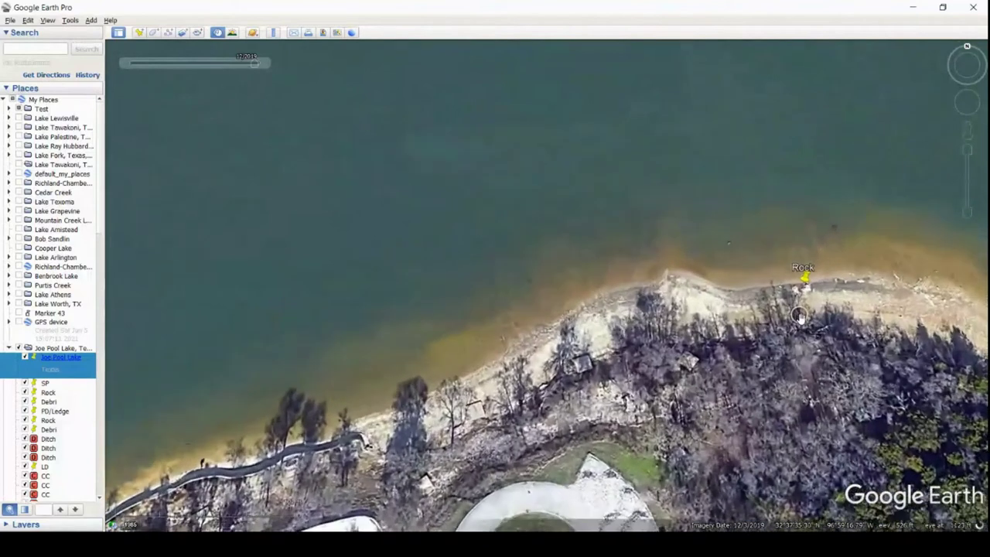
{"action": "scroll", "coordinate": [799, 315], "scroll_direction": "up", "scroll_amount": 1}
{"action": "scroll", "coordinate": [797, 306], "scroll_direction": "up", "scroll_amount": 1}
{"action": "left_click_drag", "start_coordinate": [786, 284], "coordinate": [709, 325]}
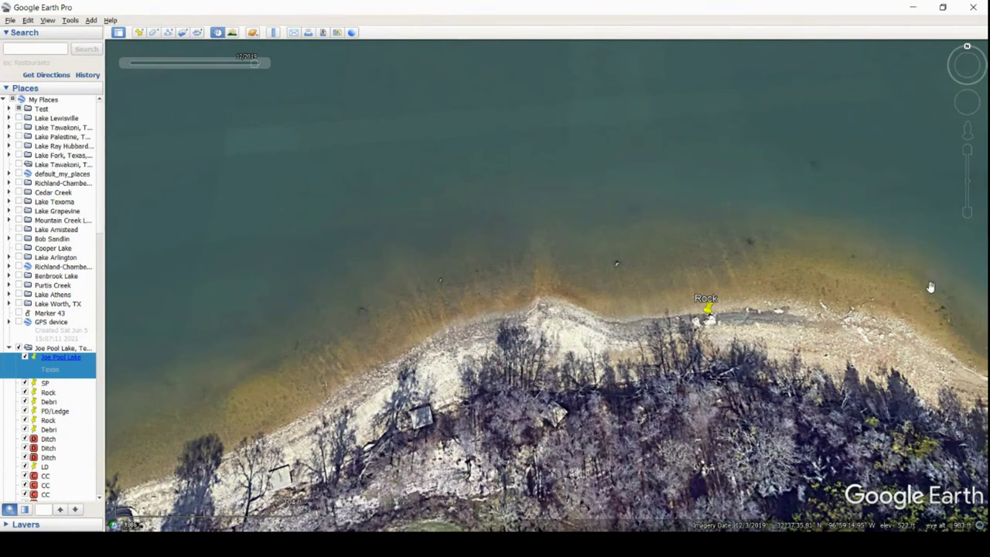
{"action": "left_click_drag", "start_coordinate": [959, 320], "coordinate": [601, 305]}
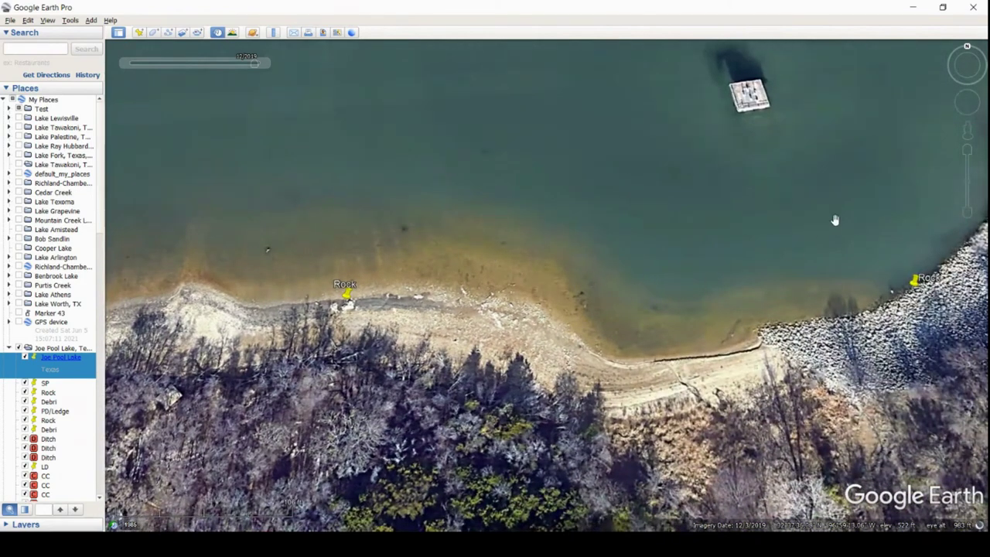
- Survey the spread of waypoints across the whole lake and return to the cove east of the floating platform
{"action": "scroll", "coordinate": [743, 274], "scroll_direction": "down", "scroll_amount": 5}
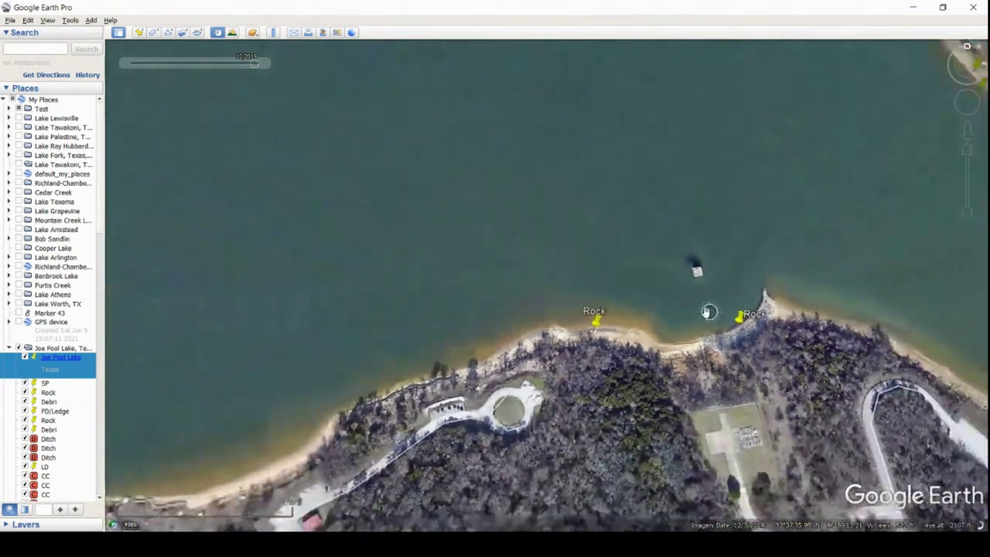
{"action": "scroll", "coordinate": [709, 312], "scroll_direction": "down", "scroll_amount": 2}
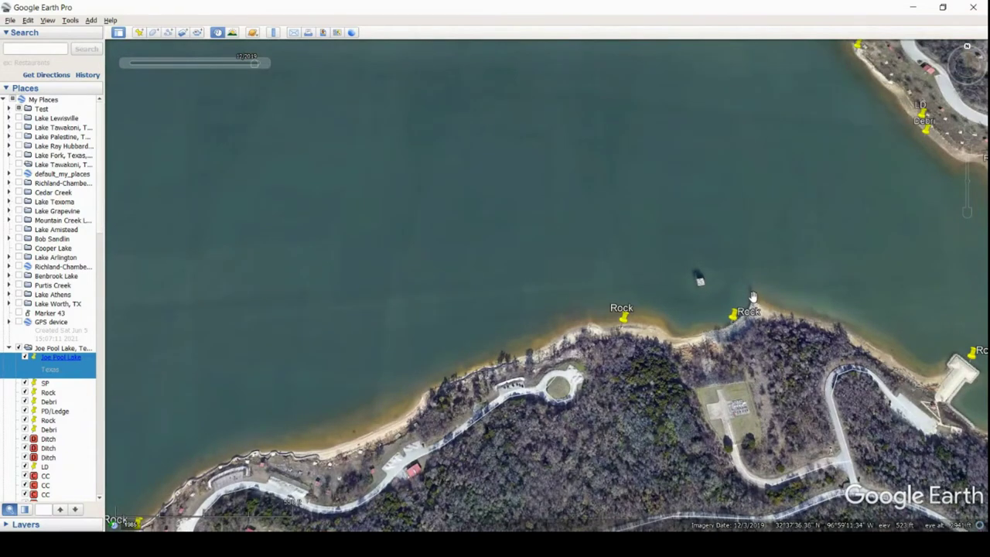
{"action": "scroll", "coordinate": [752, 296], "scroll_direction": "down", "scroll_amount": 5}
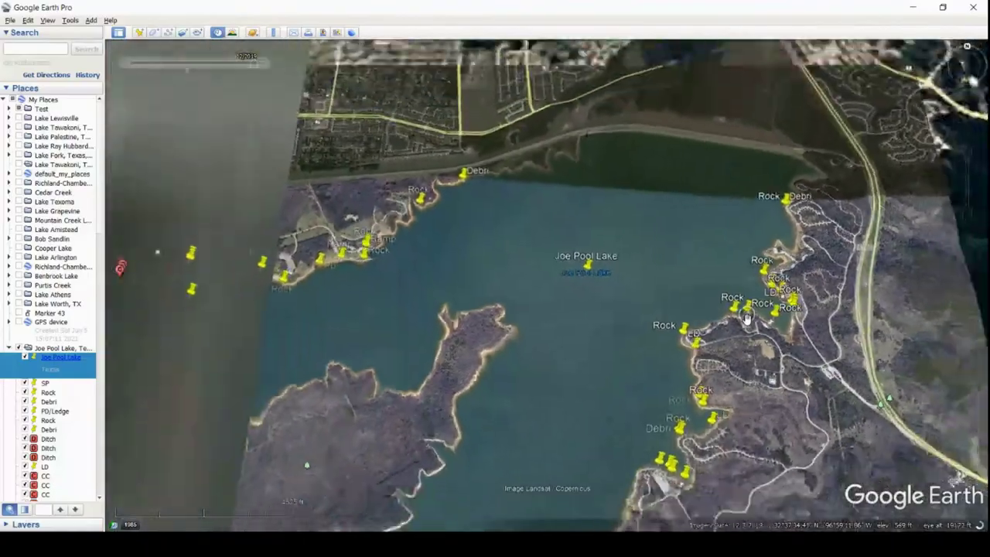
{"action": "scroll", "coordinate": [748, 317], "scroll_direction": "down", "scroll_amount": 5}
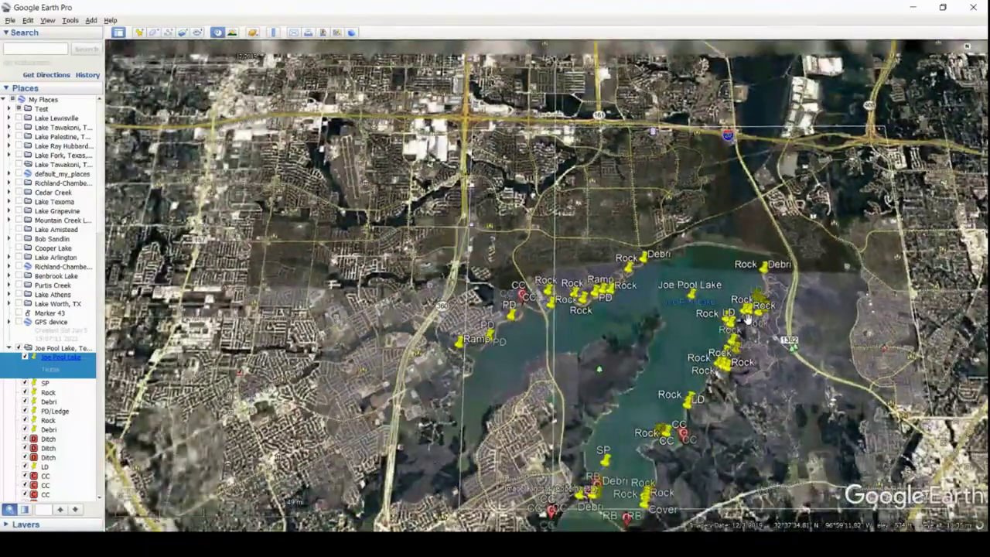
{"action": "scroll", "coordinate": [749, 315], "scroll_direction": "up", "scroll_amount": 5}
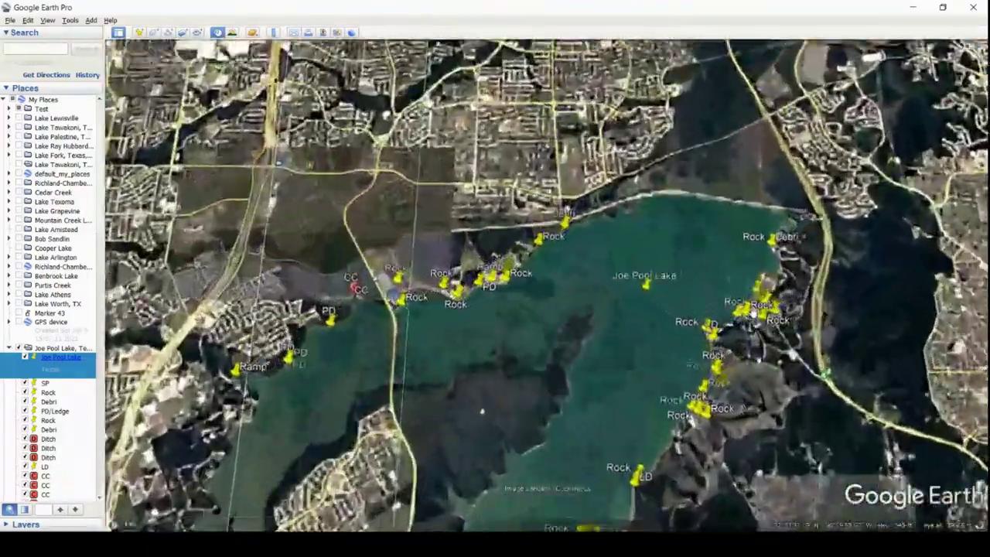
{"action": "scroll", "coordinate": [752, 311], "scroll_direction": "up", "scroll_amount": 5}
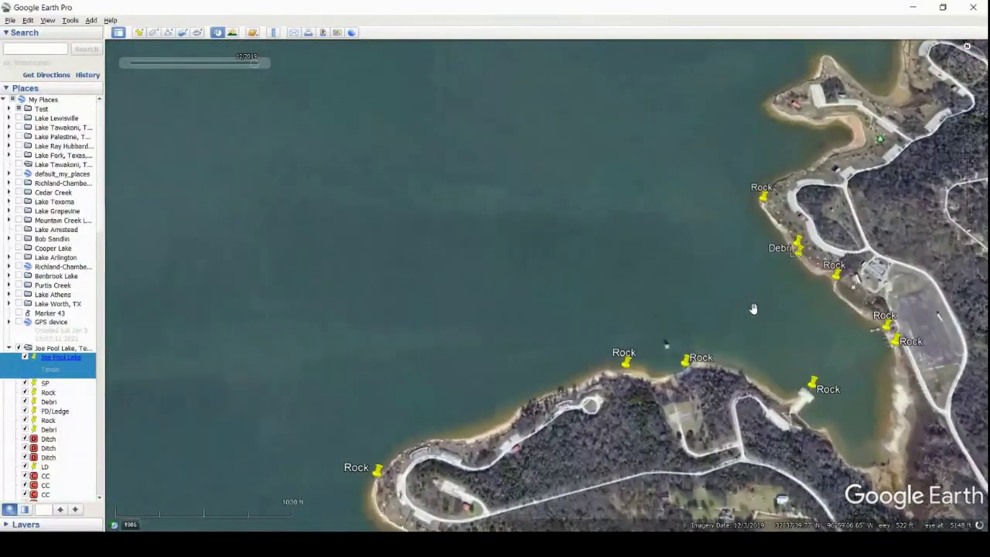
{"action": "scroll", "coordinate": [752, 310], "scroll_direction": "up", "scroll_amount": 3}
- Examine the Rock waypoint at the end of the pier and the muddy back of the cove behind it
{"action": "left_click_drag", "start_coordinate": [769, 360], "coordinate": [673, 281]}
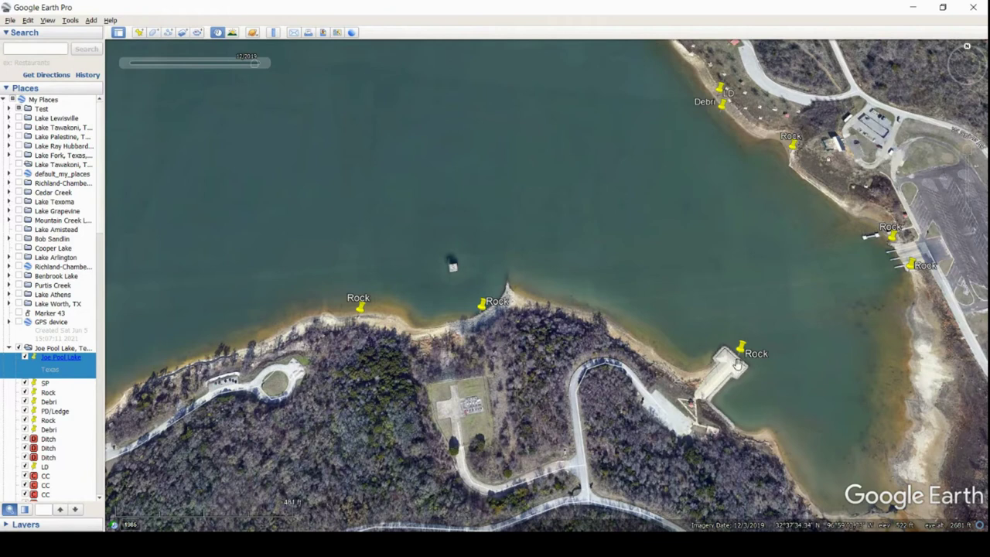
{"action": "left_click_drag", "start_coordinate": [785, 387], "coordinate": [687, 343]}
{"action": "scroll", "coordinate": [777, 438], "scroll_direction": "up", "scroll_amount": 1}
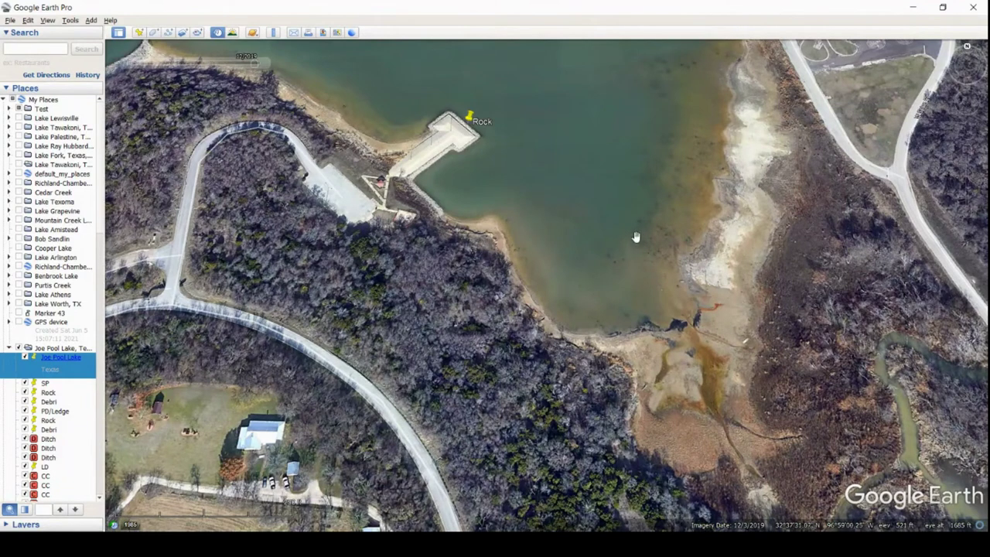
{"action": "left_click_drag", "start_coordinate": [611, 173], "coordinate": [623, 383]}
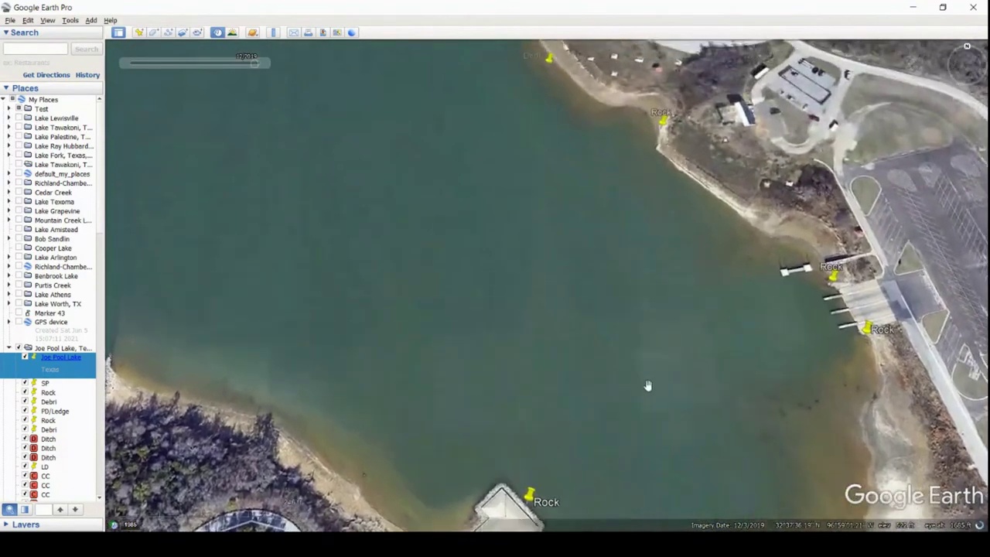
- Examine the two Rock waypoints on either side of the boat ramp across the cove
{"action": "left_click_drag", "start_coordinate": [890, 412], "coordinate": [820, 410]}
{"action": "scroll", "coordinate": [819, 414], "scroll_direction": "up", "scroll_amount": 3}
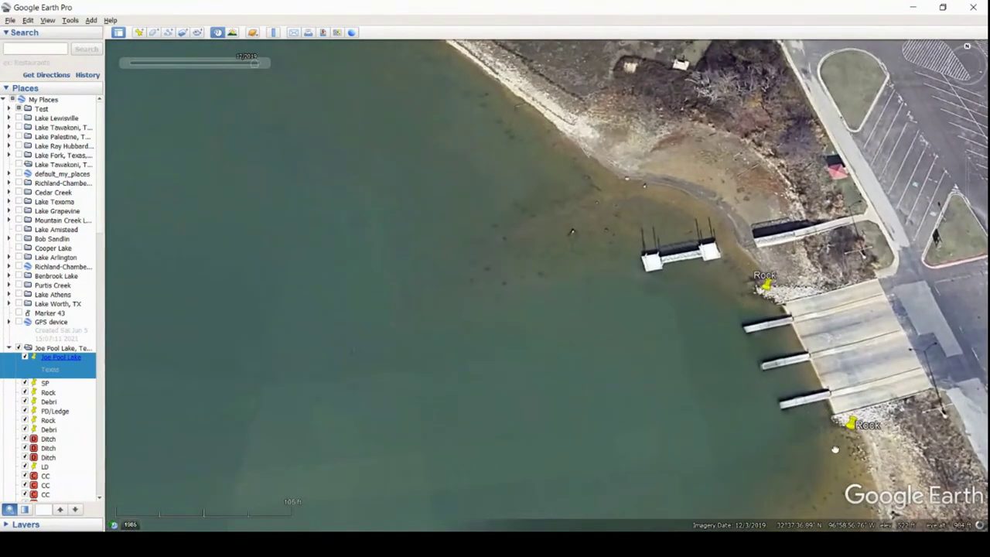
{"action": "scroll", "coordinate": [820, 414], "scroll_direction": "up", "scroll_amount": 1}
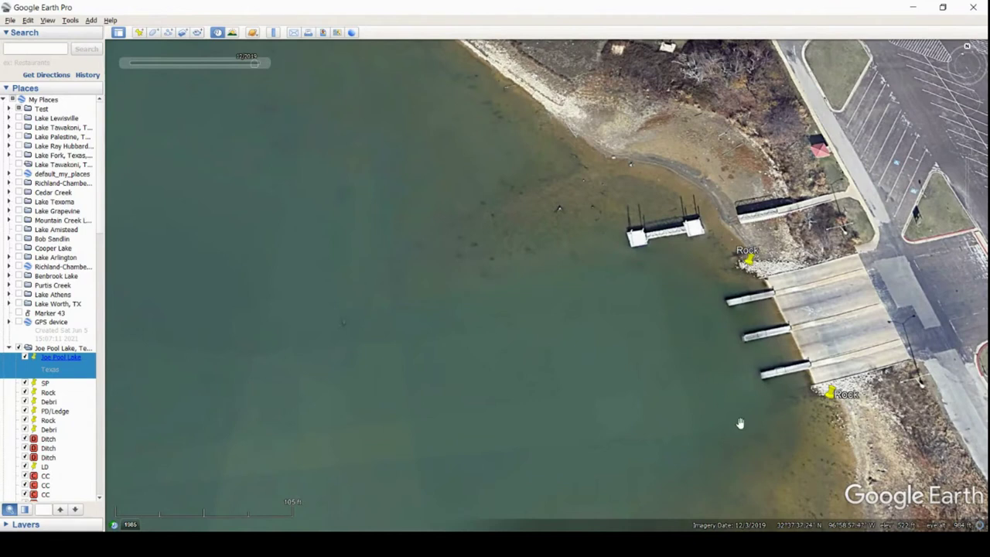
- Examine the Rock waypoint on the corner northwest of the boat ramp and the Debri and LD waypoints farther up the bank
{"action": "scroll", "coordinate": [652, 374], "scroll_direction": "down", "scroll_amount": 5}
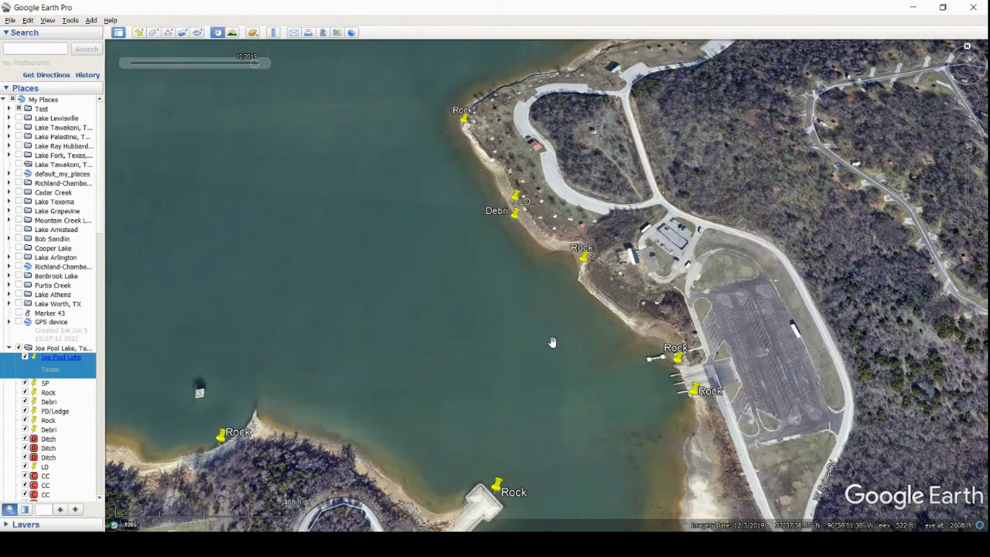
{"action": "double_click", "coordinate": [576, 284]}
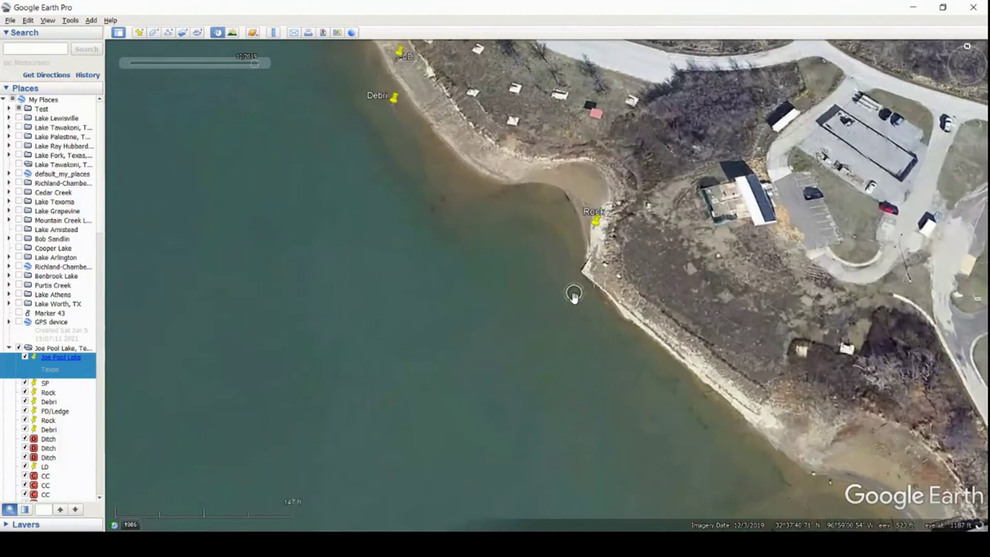
{"action": "scroll", "coordinate": [761, 451], "scroll_direction": "up", "scroll_amount": 2}
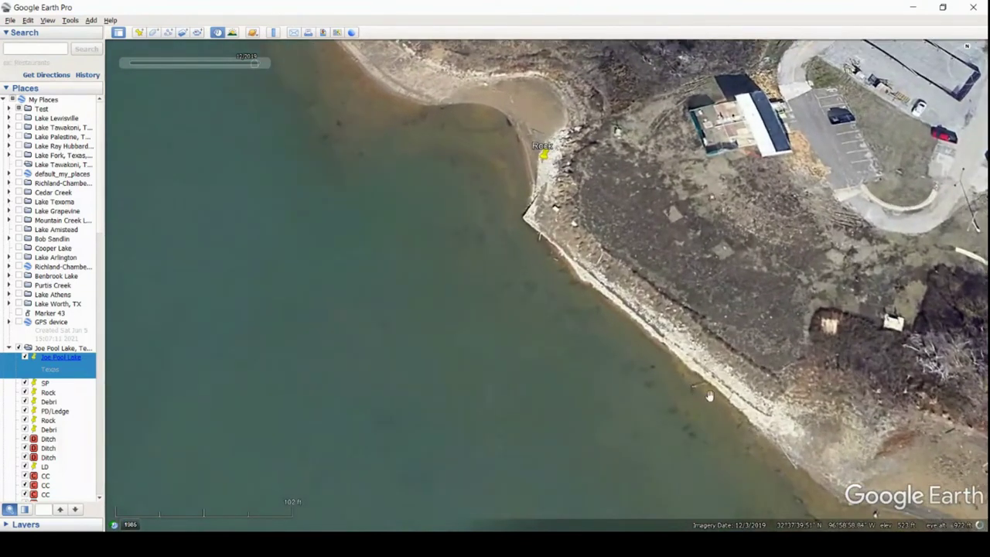
{"action": "left_click_drag", "start_coordinate": [545, 237], "coordinate": [622, 330]}
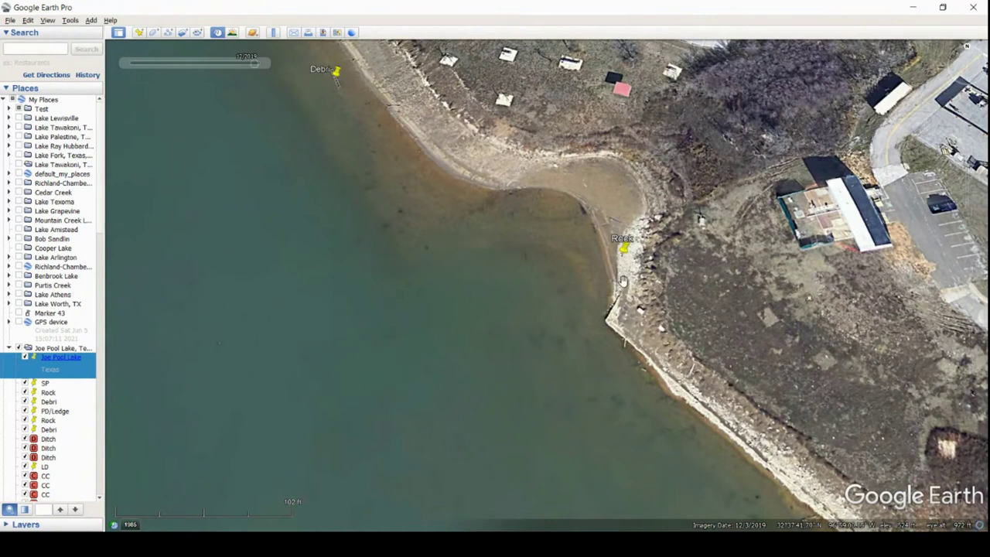
{"action": "left_click_drag", "start_coordinate": [328, 211], "coordinate": [610, 352]}
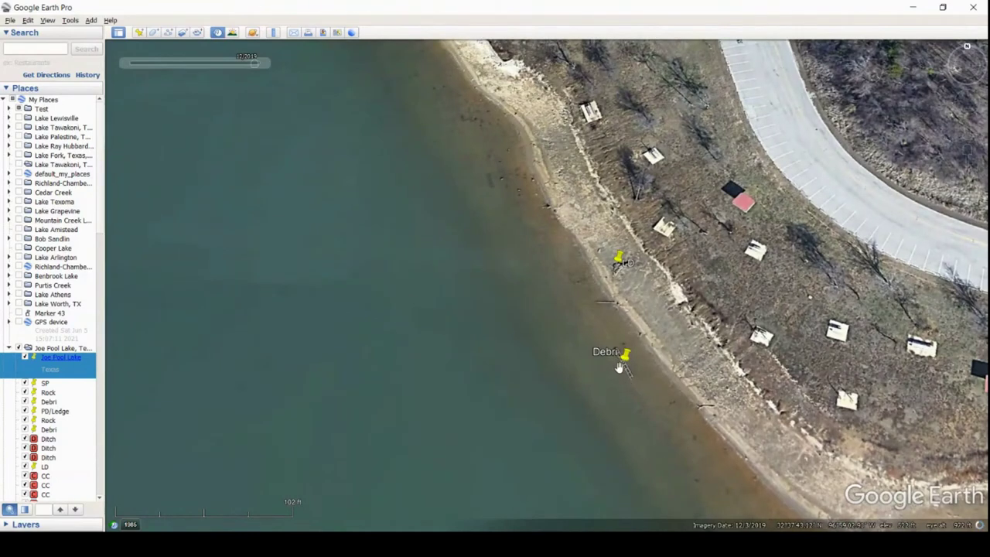
- Compare the shoreline at the LD and Debri waypoints in the 11/2020, 3/2011, 10/2013 and 9/2017 historical imagery
{"action": "left_click_drag", "start_coordinate": [624, 367], "coordinate": [632, 385]}
{"action": "scroll", "coordinate": [616, 280], "scroll_direction": "up", "scroll_amount": 1}
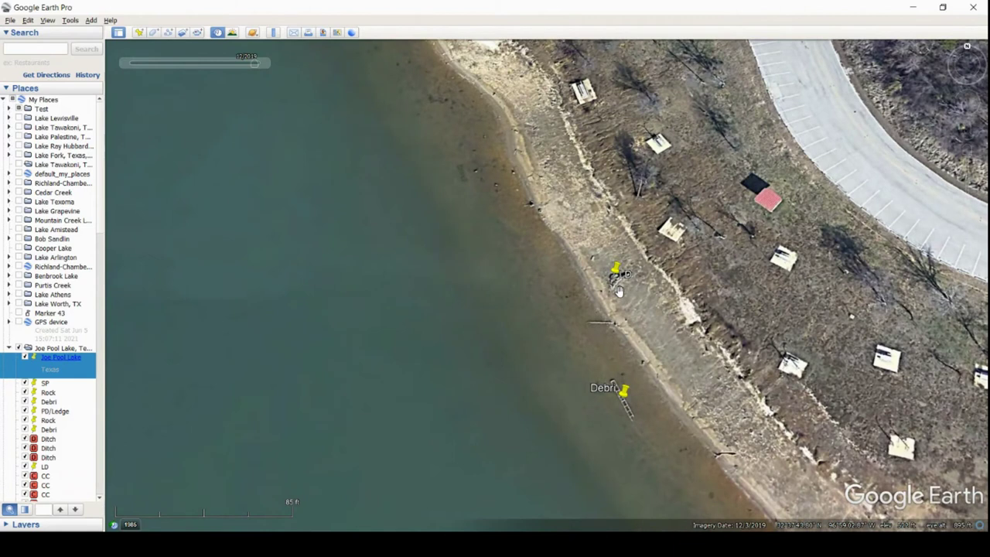
{"action": "mouse_move", "coordinate": [259, 62]}
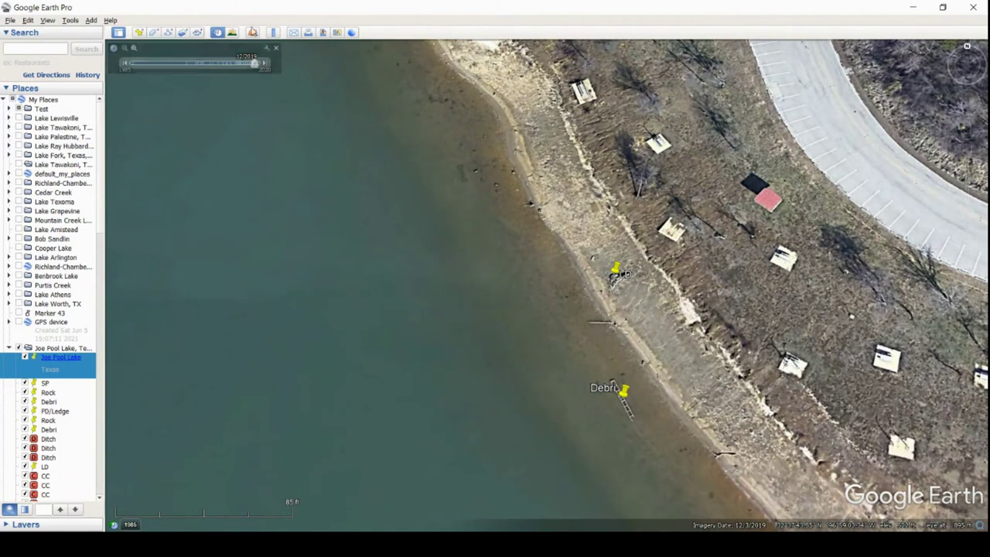
{"action": "left_click", "coordinate": [267, 64]}
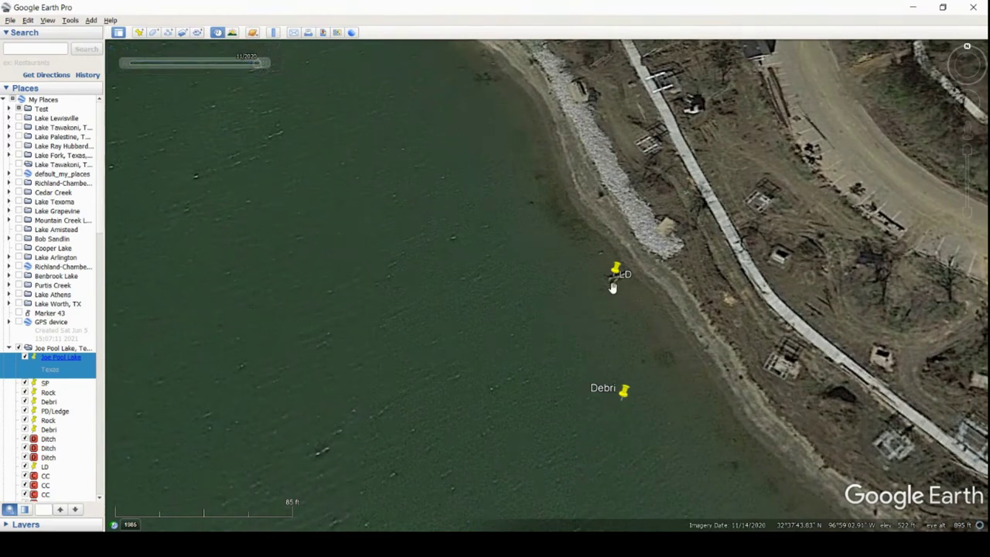
{"action": "mouse_move", "coordinate": [189, 65]}
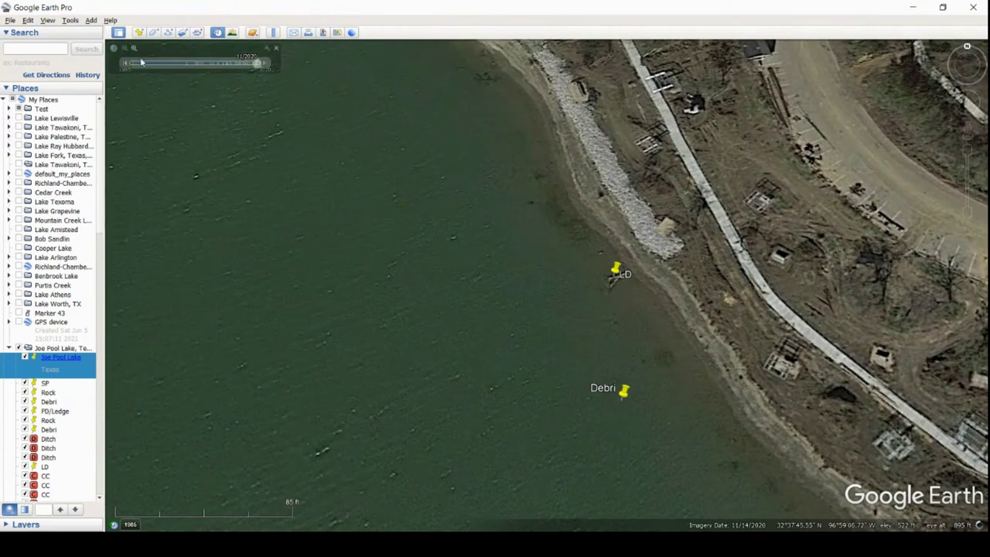
{"action": "left_click", "coordinate": [224, 65]}
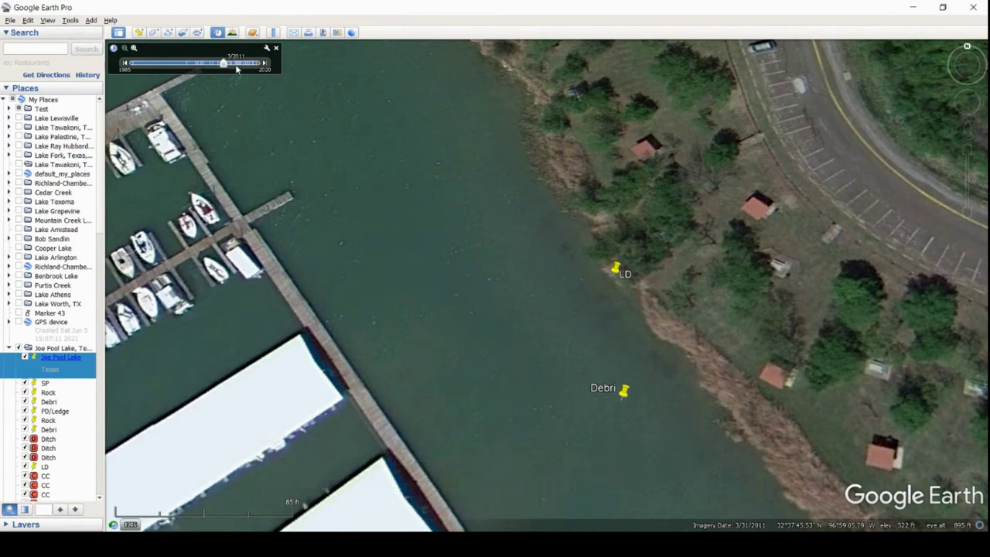
{"action": "left_click", "coordinate": [236, 65]}
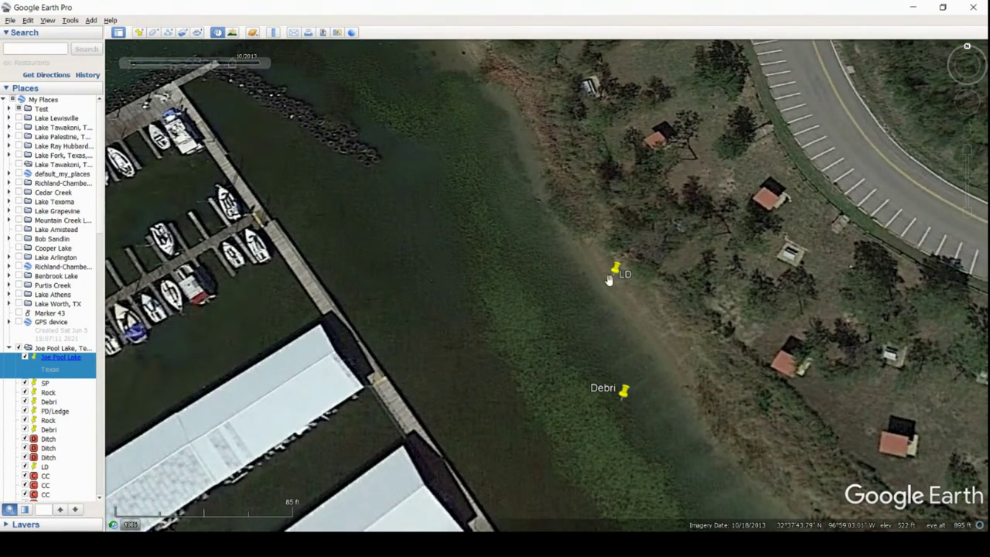
{"action": "left_click", "coordinate": [248, 65]}
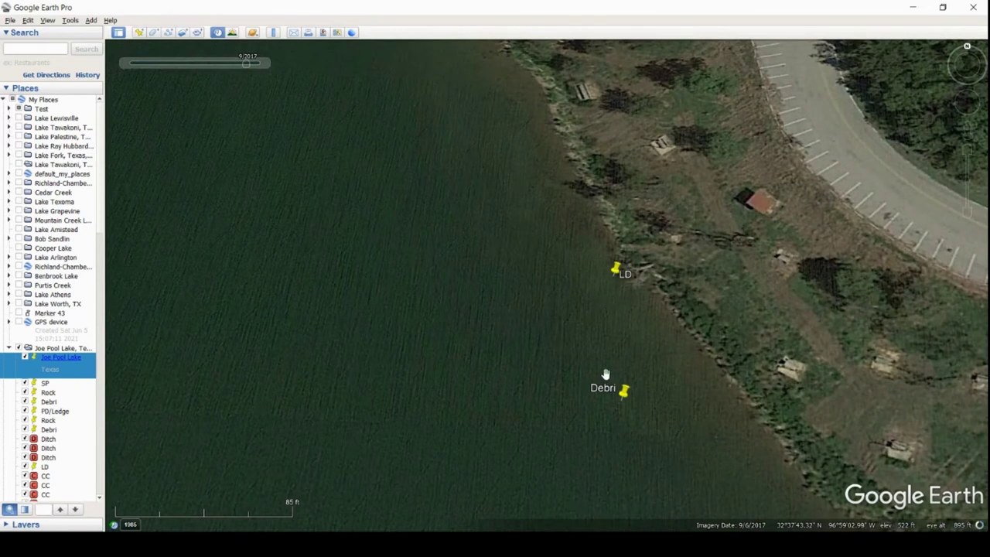
- Examine the Rock waypoint on the point northwest of the LD and Debri waypoints in the 9/2017 imagery
{"action": "scroll", "coordinate": [605, 375], "scroll_direction": "down", "scroll_amount": 5}
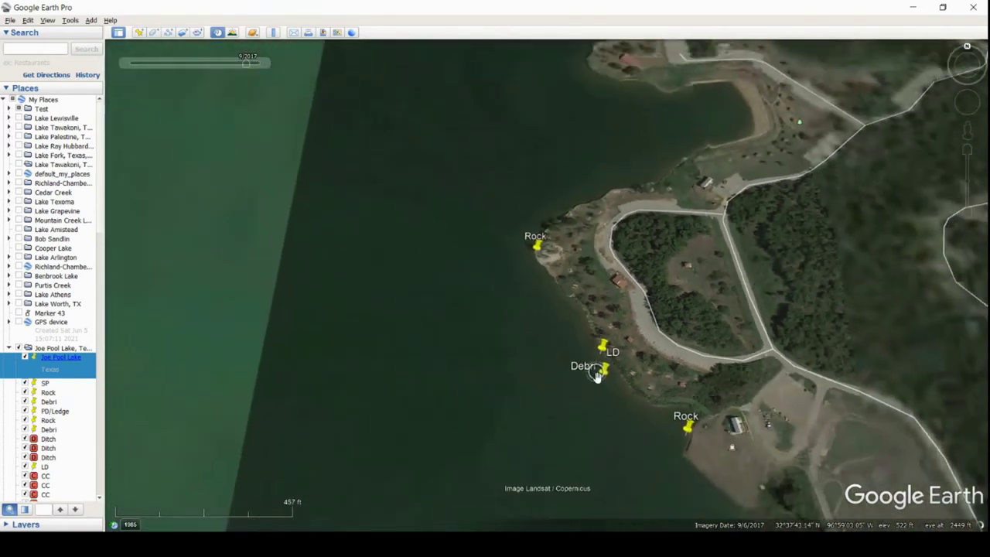
{"action": "scroll", "coordinate": [597, 376], "scroll_direction": "down", "scroll_amount": 3}
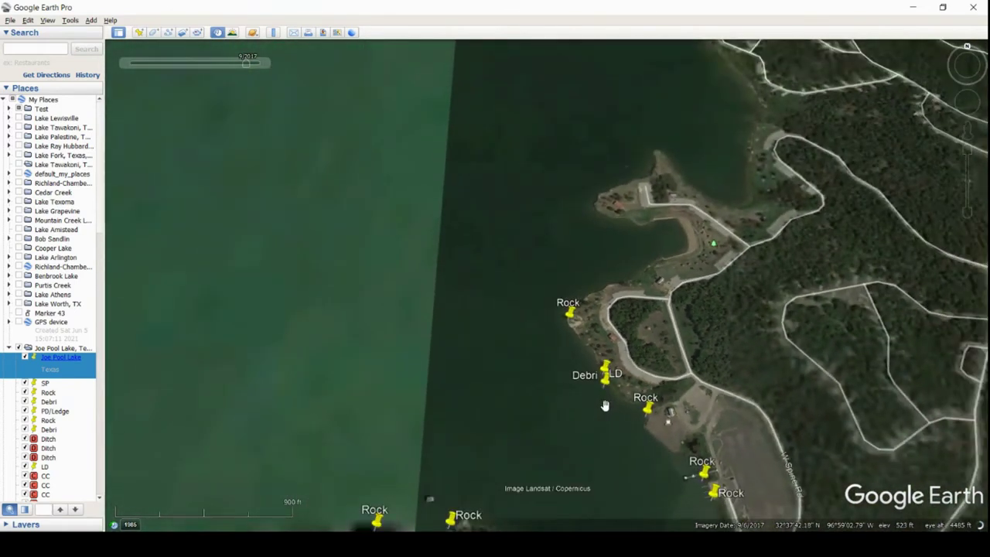
{"action": "scroll", "coordinate": [606, 405], "scroll_direction": "up", "scroll_amount": 5}
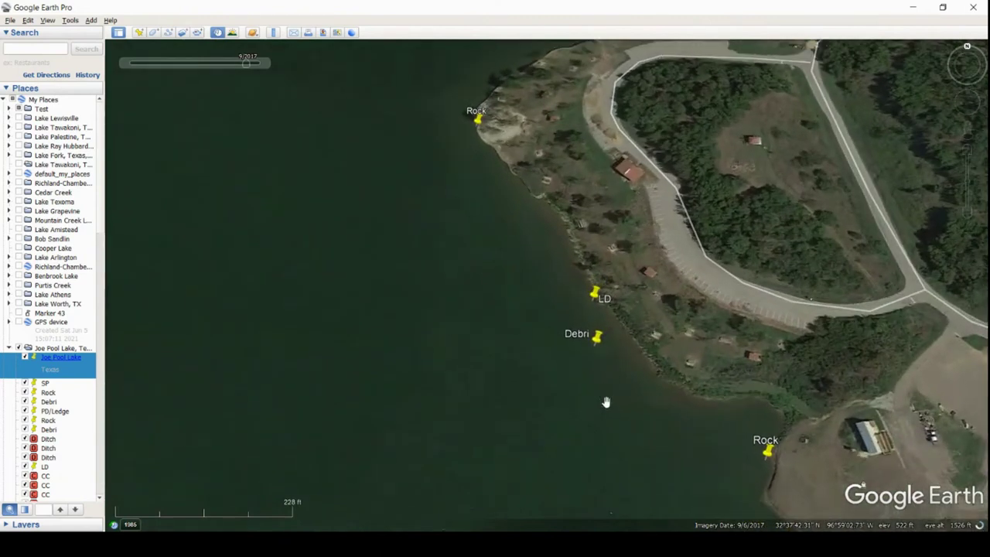
{"action": "left_click_drag", "start_coordinate": [516, 238], "coordinate": [625, 431]}
{"action": "left_click_drag", "start_coordinate": [521, 283], "coordinate": [565, 344]}
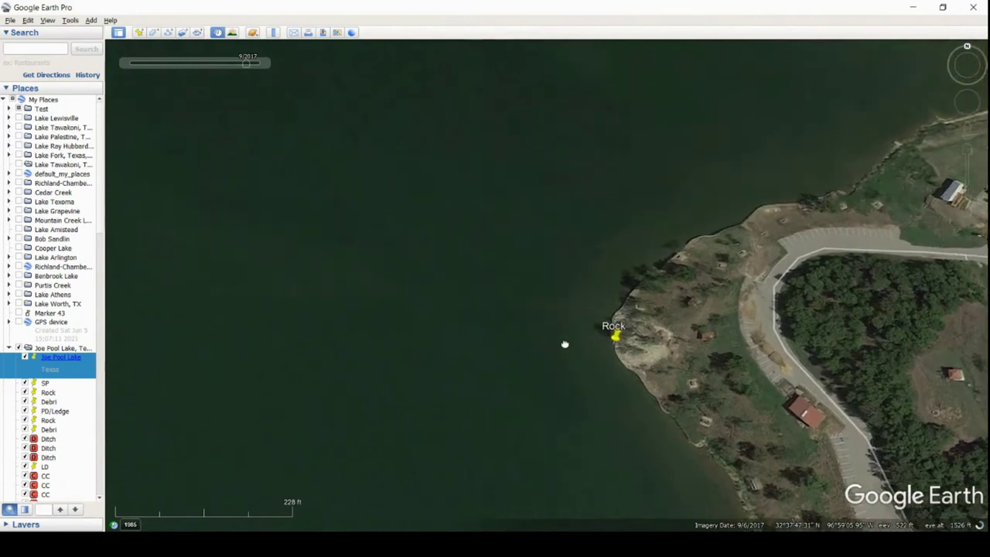
{"action": "scroll", "coordinate": [595, 348], "scroll_direction": "up", "scroll_amount": 3}
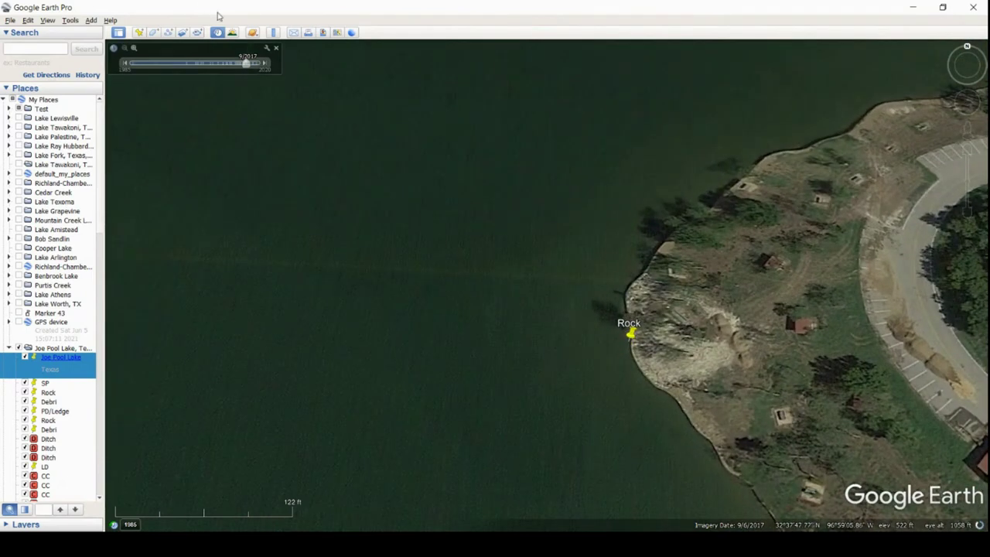
- Advance the historical imagery over the Rock waypoint on the point through 9/2019 to 12/2019
{"action": "left_click", "coordinate": [264, 66]}
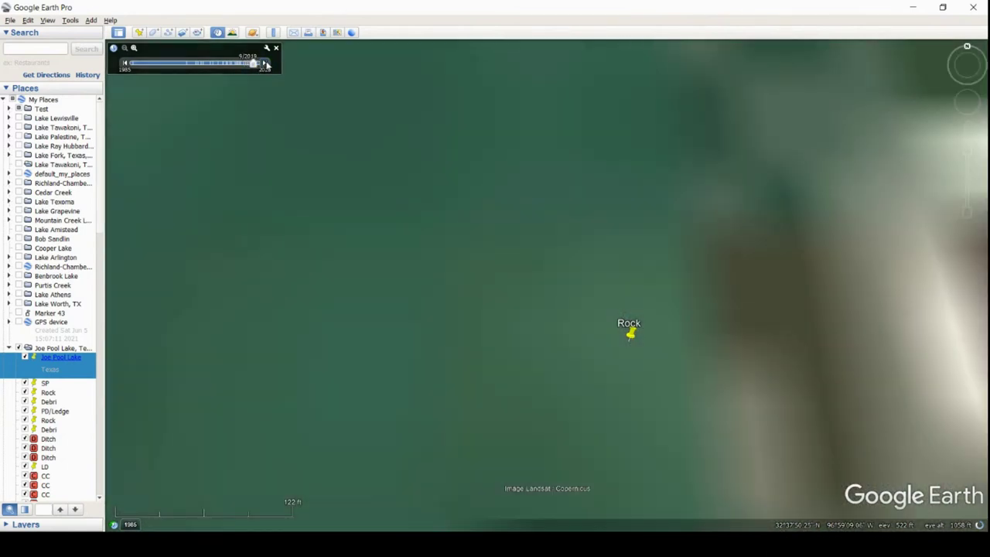
{"action": "left_click", "coordinate": [266, 66]}
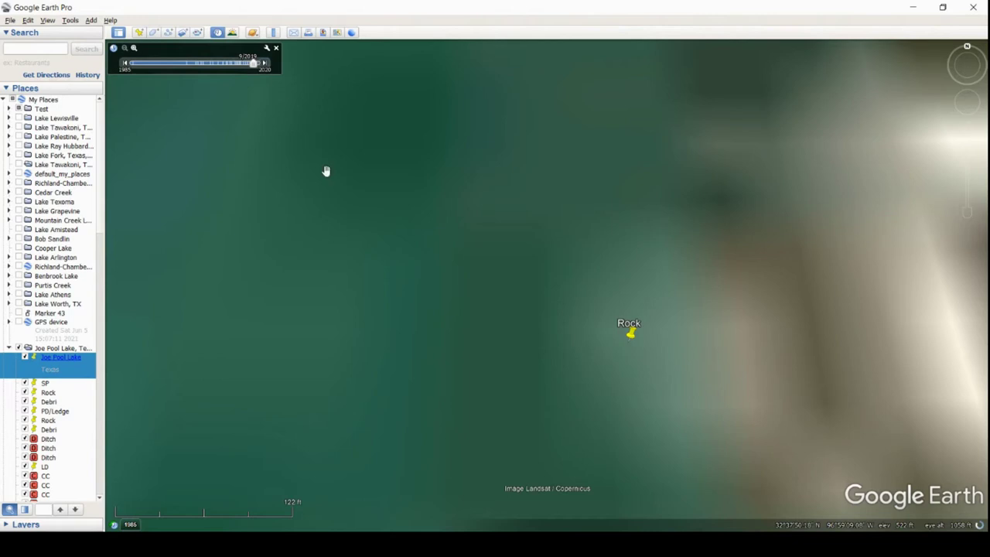
{"action": "scroll", "coordinate": [638, 359], "scroll_direction": "down", "scroll_amount": 3}
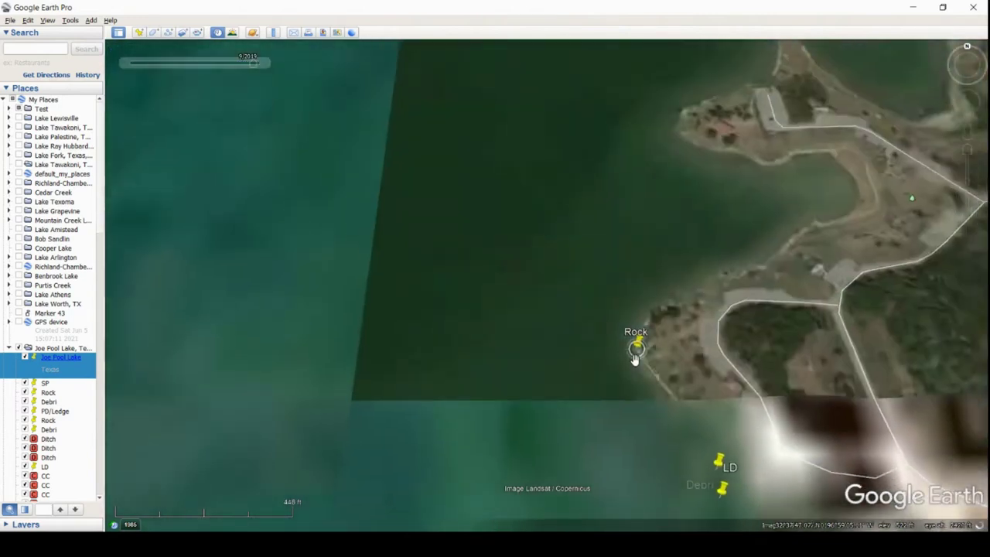
{"action": "scroll", "coordinate": [634, 353], "scroll_direction": "up", "scroll_amount": 3}
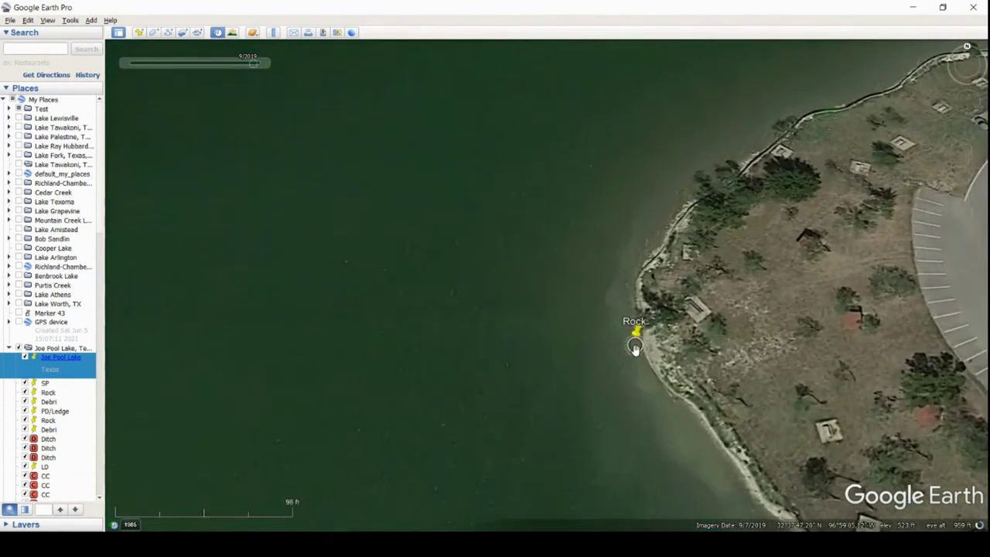
{"action": "mouse_move", "coordinate": [265, 65]}
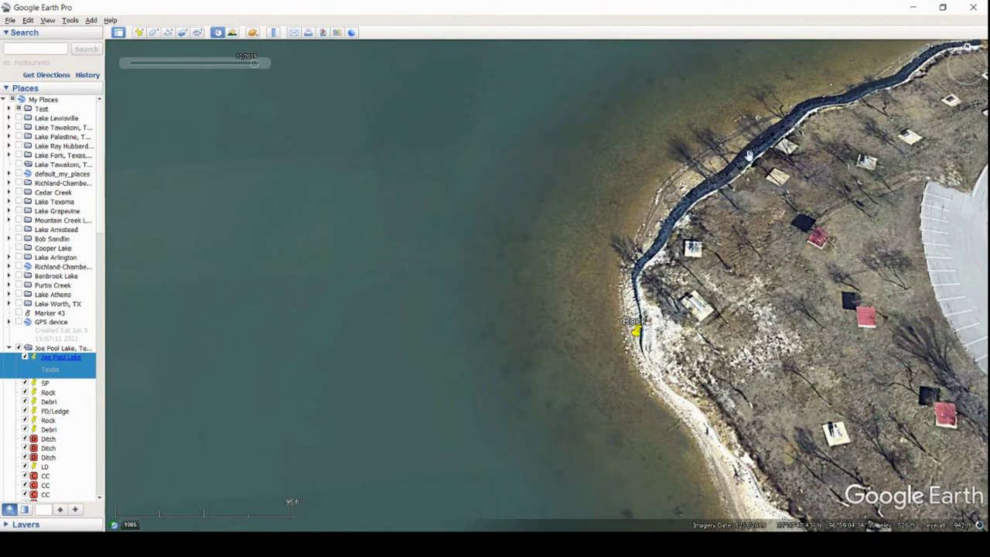
- Examine the ledge along the bank northeast of the Rock waypoint, up to the roped-off swimming beach cove
{"action": "left_click_drag", "start_coordinate": [815, 109], "coordinate": [643, 307]}
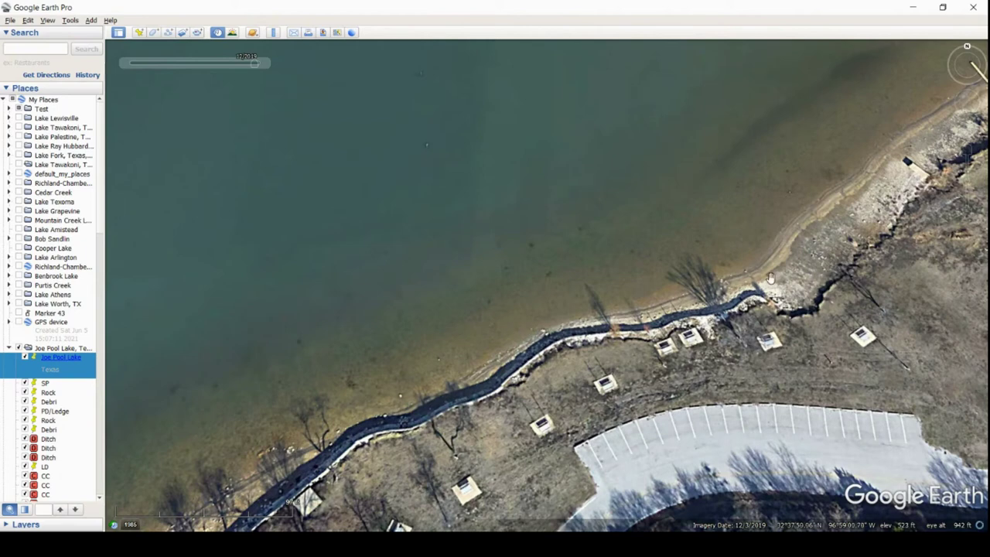
{"action": "key", "text": "Up"}
{"action": "key", "text": "Right"}
{"action": "scroll", "coordinate": [553, 214], "scroll_direction": "down", "scroll_amount": 3}
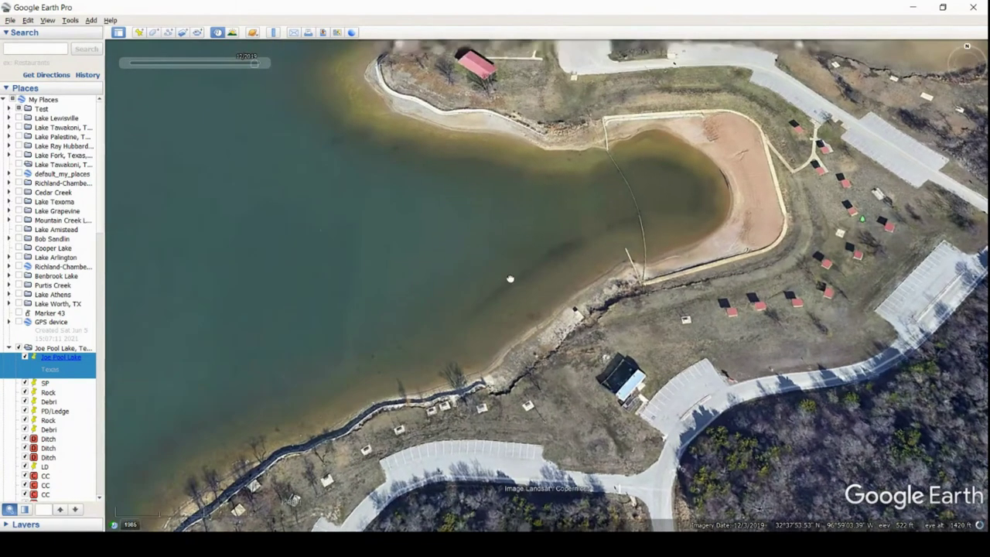
{"action": "scroll", "coordinate": [592, 313], "scroll_direction": "down", "scroll_amount": 3}
{"action": "scroll", "coordinate": [588, 310], "scroll_direction": "down", "scroll_amount": 3}
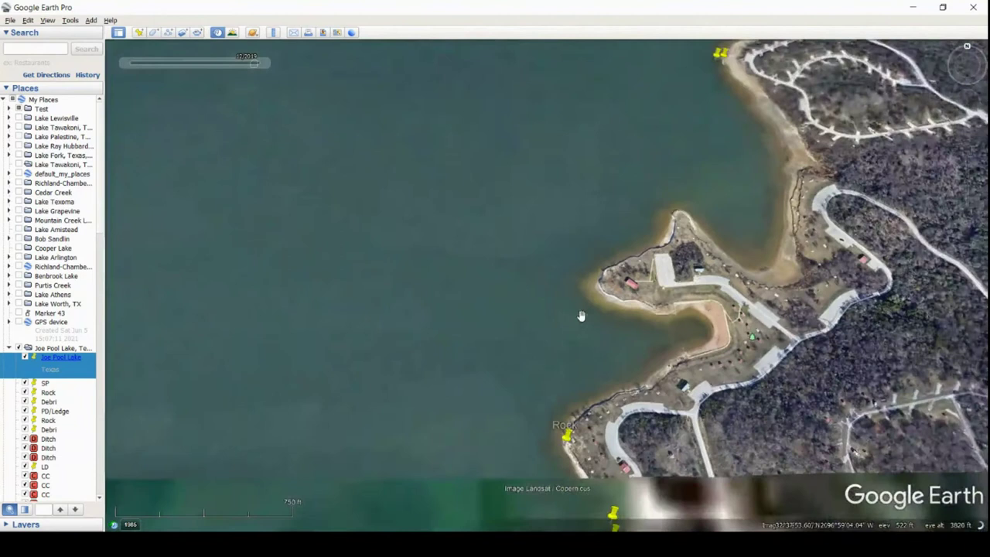
- Examine the Rock and Debri waypoints beside the rock pile off the campground point farther north
{"action": "left_click_drag", "start_coordinate": [695, 159], "coordinate": [723, 393]}
{"action": "scroll", "coordinate": [727, 389], "scroll_direction": "up", "scroll_amount": 2}
{"action": "scroll", "coordinate": [735, 378], "scroll_direction": "up", "scroll_amount": 3}
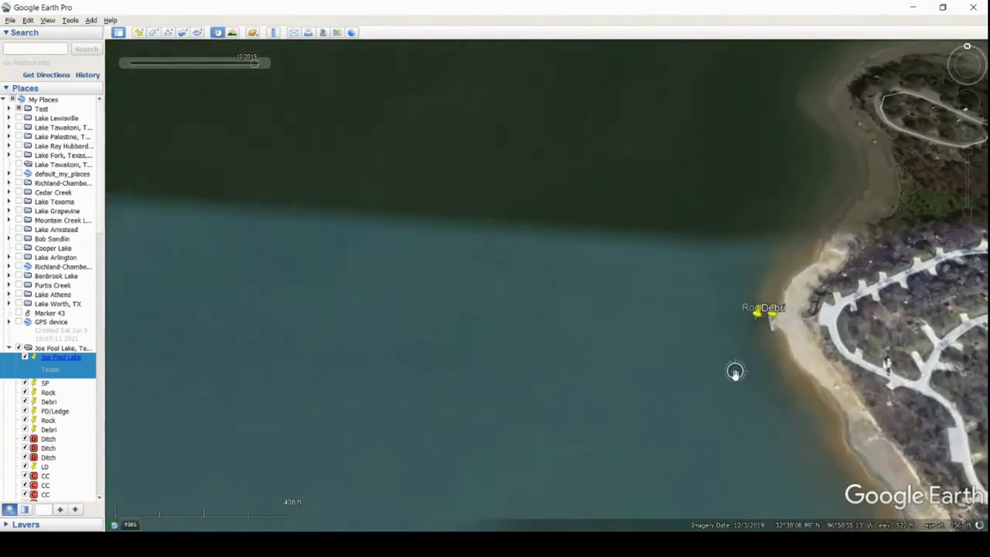
{"action": "left_click_drag", "start_coordinate": [797, 331], "coordinate": [769, 363]}
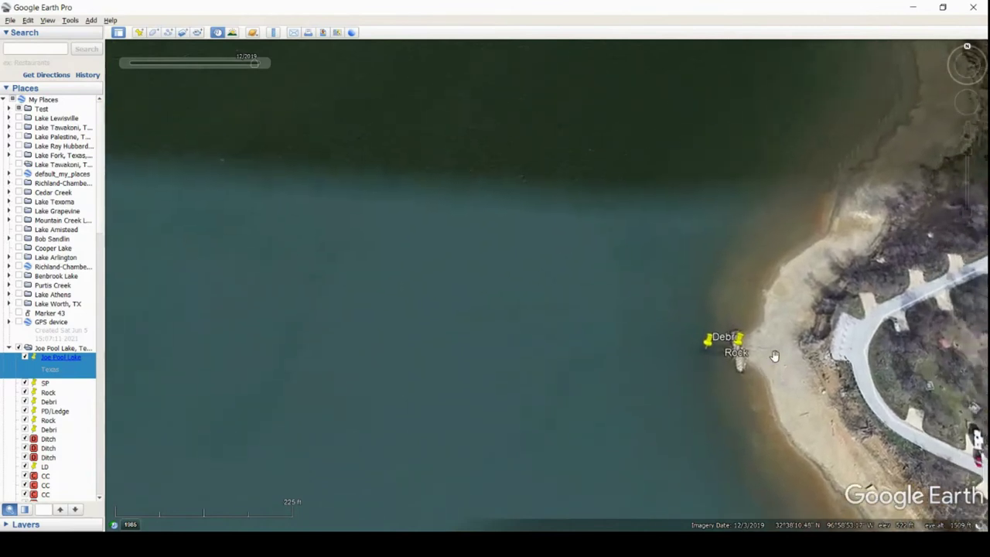
{"action": "scroll", "coordinate": [769, 363], "scroll_direction": "up", "scroll_amount": 1}
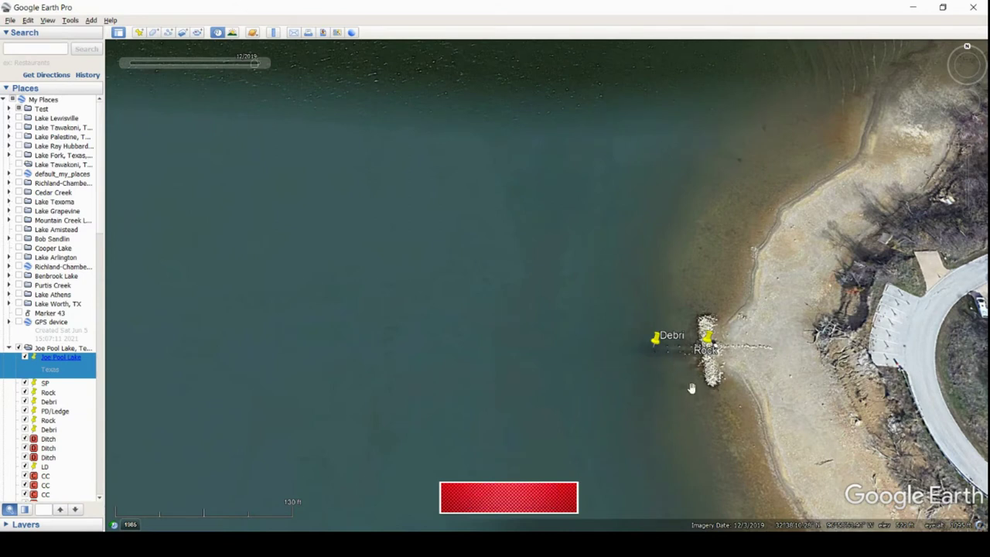
- Survey the waypoints across the lake from the campground point west to the far end of the dam
{"action": "scroll", "coordinate": [466, 311], "scroll_direction": "down", "scroll_amount": 1}
{"action": "scroll", "coordinate": [473, 310], "scroll_direction": "down", "scroll_amount": 5}
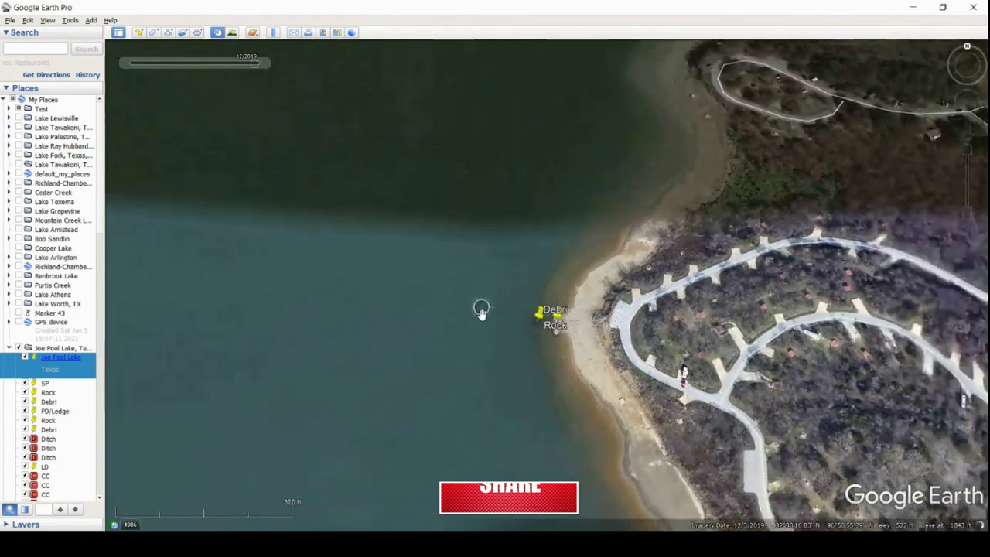
{"action": "scroll", "coordinate": [475, 309], "scroll_direction": "down", "scroll_amount": 5}
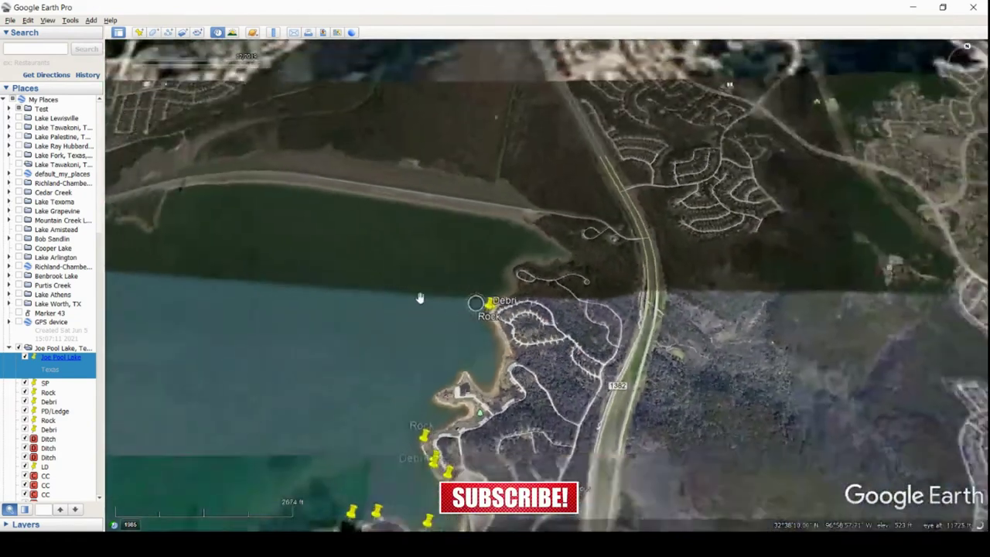
{"action": "left_click_drag", "start_coordinate": [421, 296], "coordinate": [740, 244]}
{"action": "scroll", "coordinate": [740, 244], "scroll_direction": "down", "scroll_amount": 5}
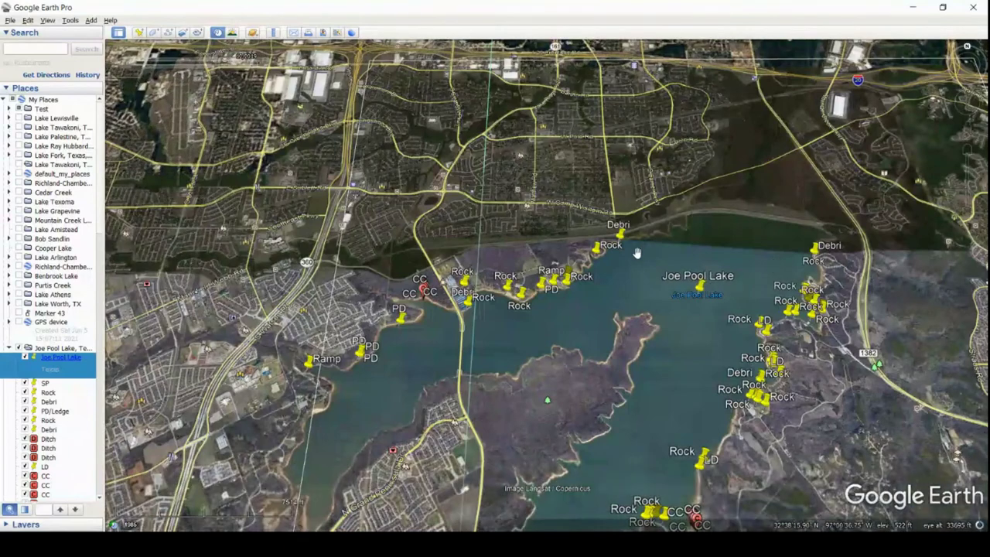
- Follow the scalloped shoreline along the dam westward to the Debri waypoint at its western end
{"action": "scroll", "coordinate": [655, 236], "scroll_direction": "up", "scroll_amount": 3}
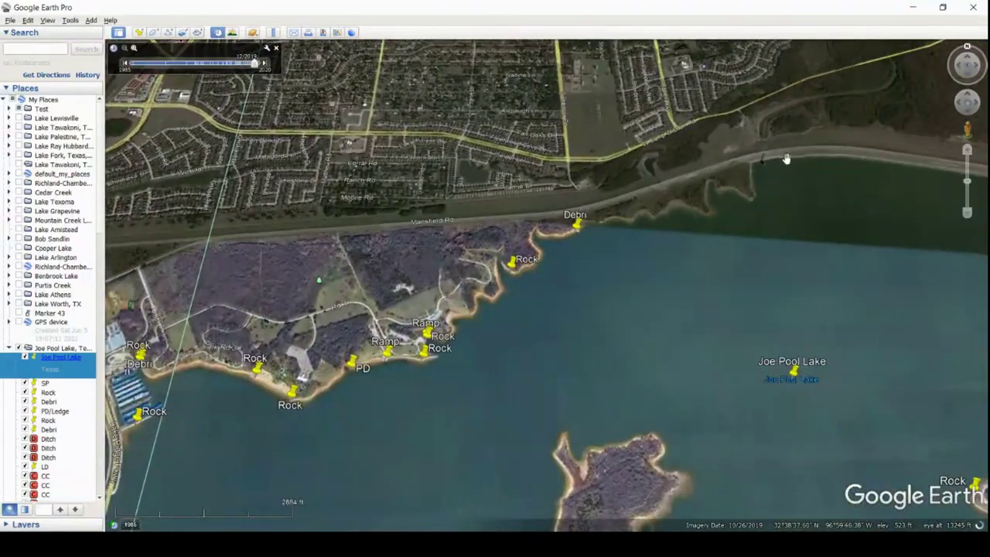
{"action": "scroll", "coordinate": [745, 195], "scroll_direction": "up", "scroll_amount": 3}
{"action": "scroll", "coordinate": [748, 198], "scroll_direction": "up", "scroll_amount": 3}
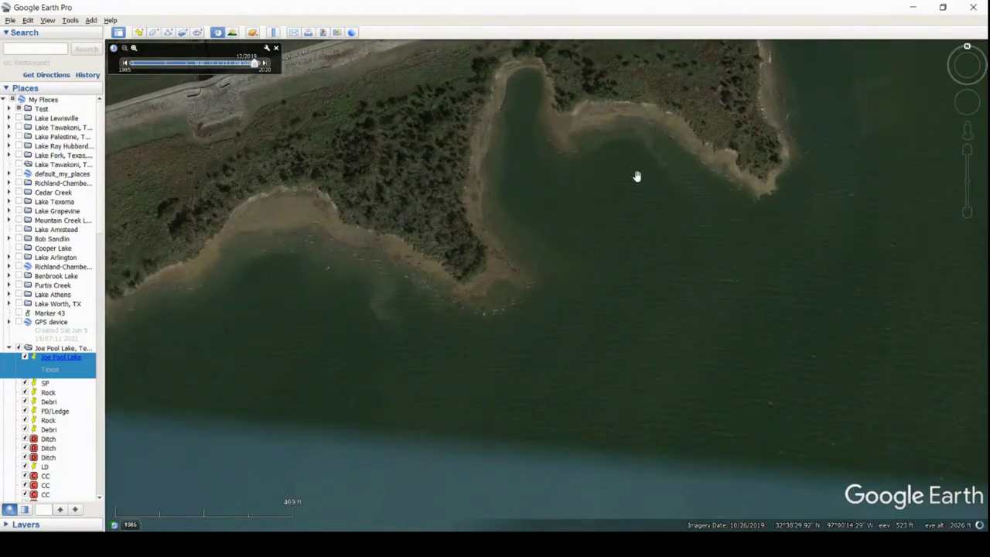
{"action": "left_click_drag", "start_coordinate": [370, 260], "coordinate": [869, 227]}
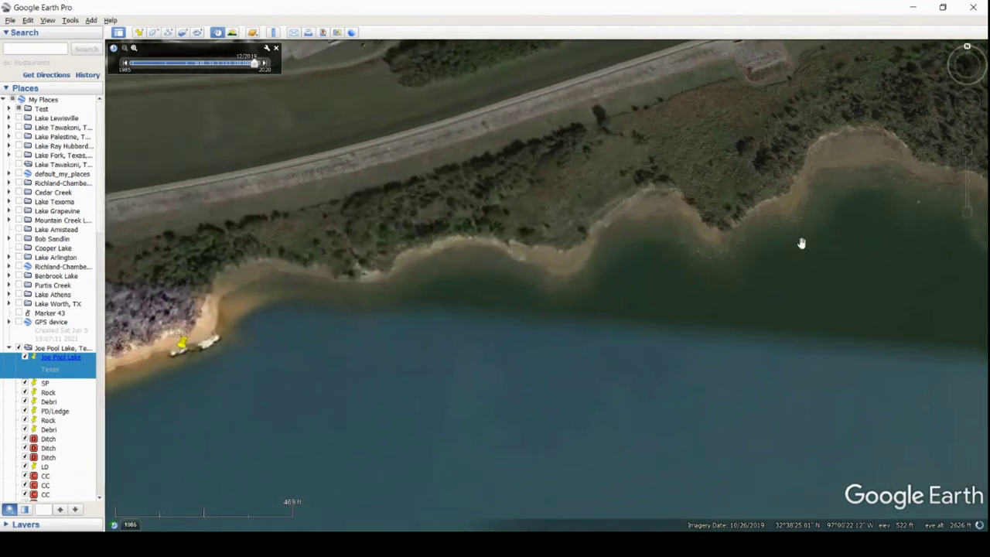
{"action": "left_click_drag", "start_coordinate": [488, 260], "coordinate": [883, 177]}
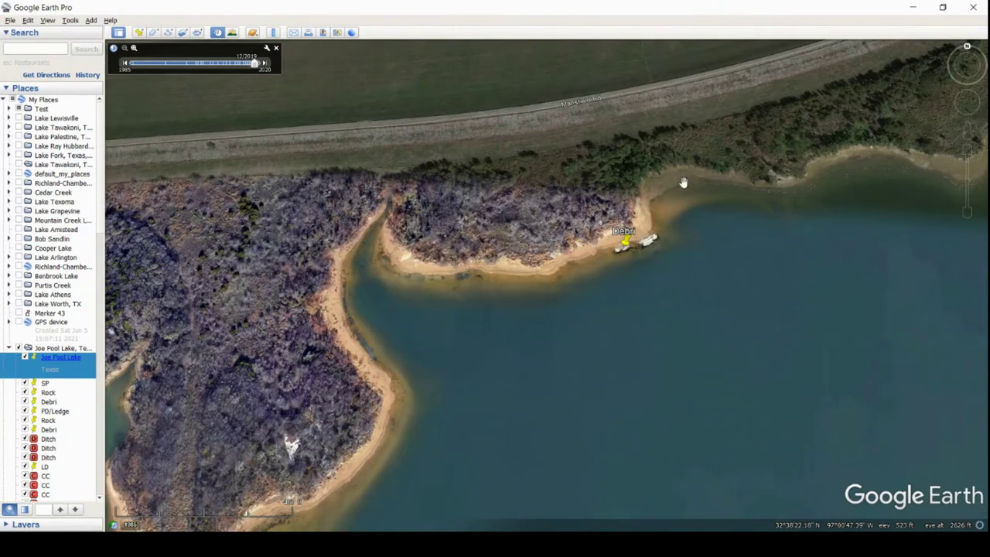
- Examine the Debri waypoint and the two pieces of structure beside the sandy bank, along with the adjoining shoreline
{"action": "scroll", "coordinate": [656, 237], "scroll_direction": "up", "scroll_amount": 3}
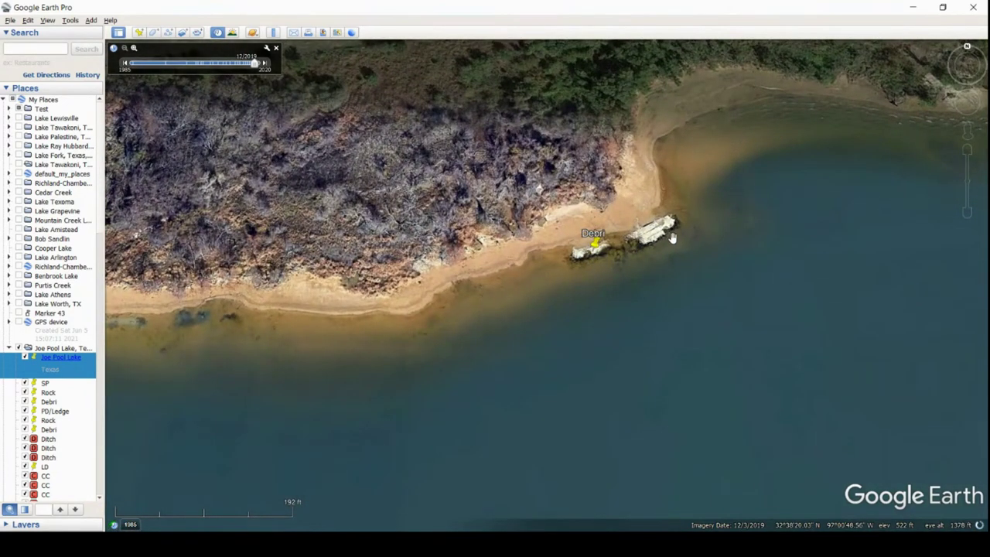
{"action": "scroll", "coordinate": [590, 310], "scroll_direction": "down", "scroll_amount": 2}
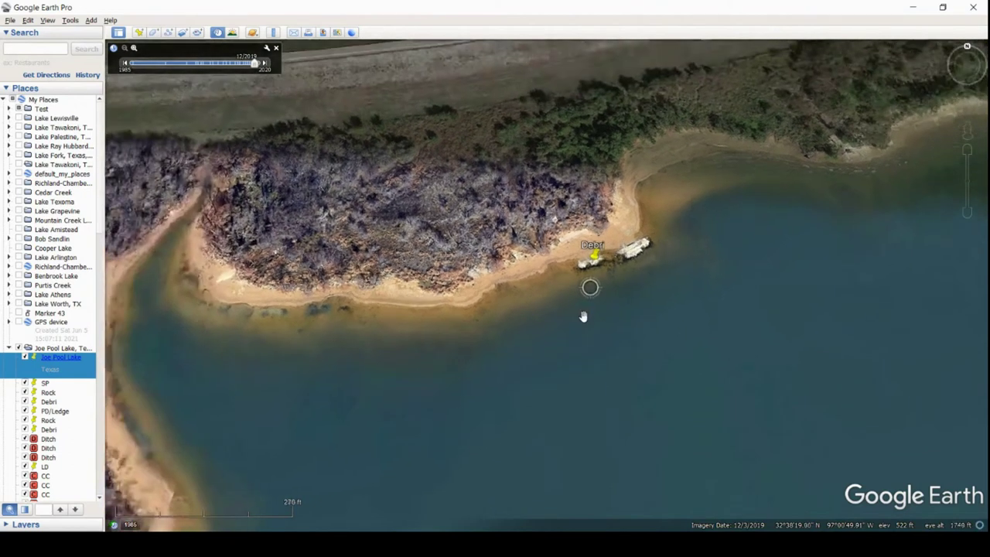
{"action": "scroll", "coordinate": [596, 299], "scroll_direction": "up", "scroll_amount": 2}
{"action": "scroll", "coordinate": [604, 291], "scroll_direction": "up", "scroll_amount": 2}
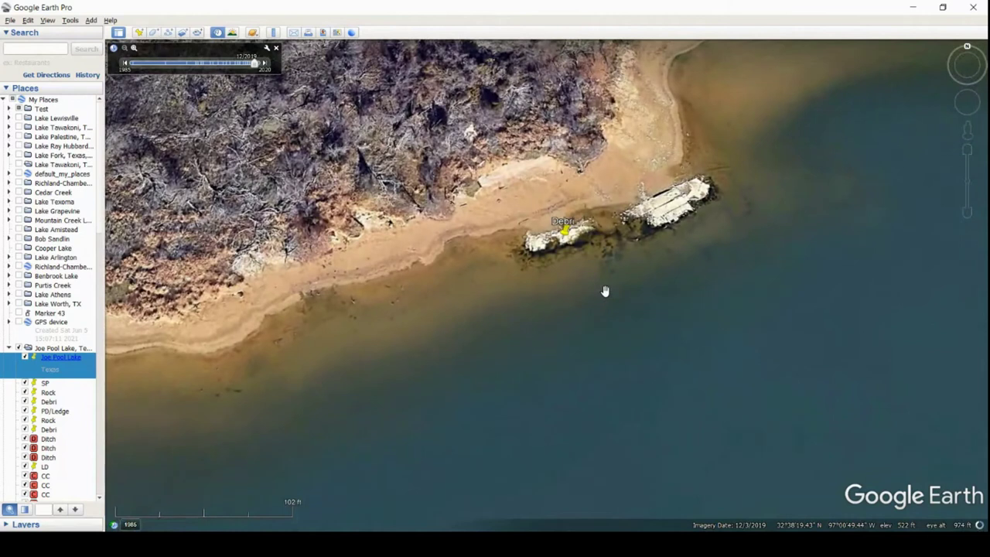
{"action": "scroll", "coordinate": [605, 291], "scroll_direction": "down", "scroll_amount": 1}
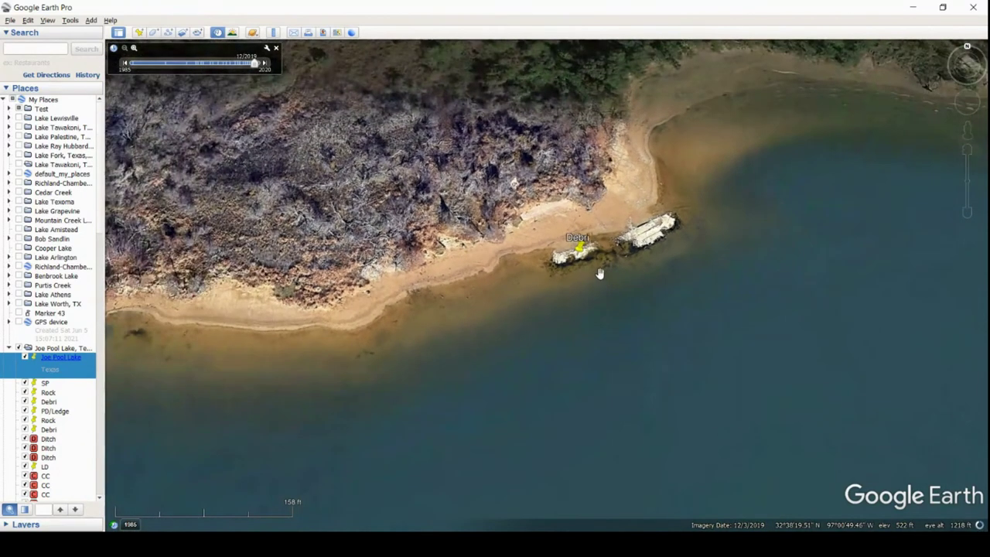
{"action": "scroll", "coordinate": [615, 304], "scroll_direction": "down", "scroll_amount": 4}
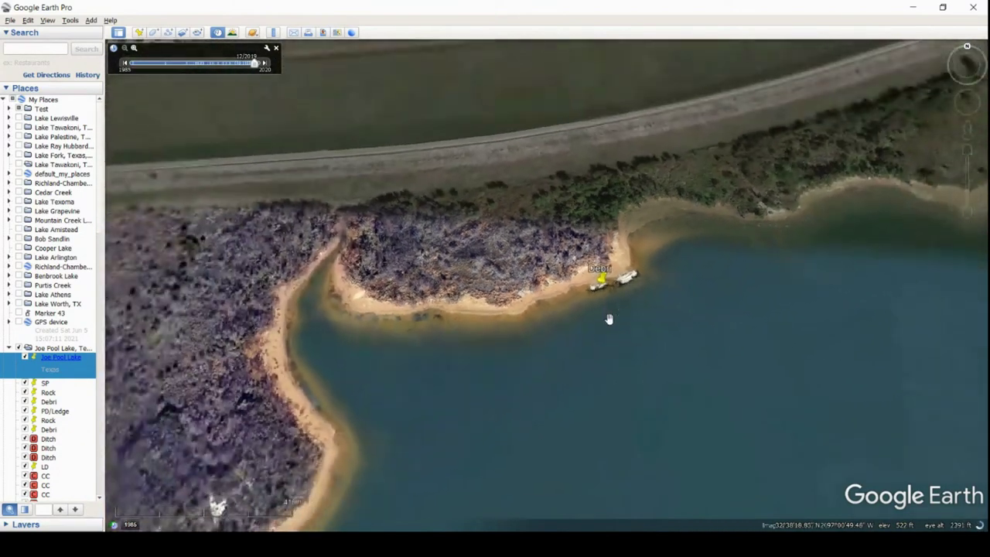
- Examine the Rock waypoint on the wooded point southwest of the Debri waypoint and the shallow bank around it
{"action": "left_click_drag", "start_coordinate": [579, 400], "coordinate": [775, 257]}
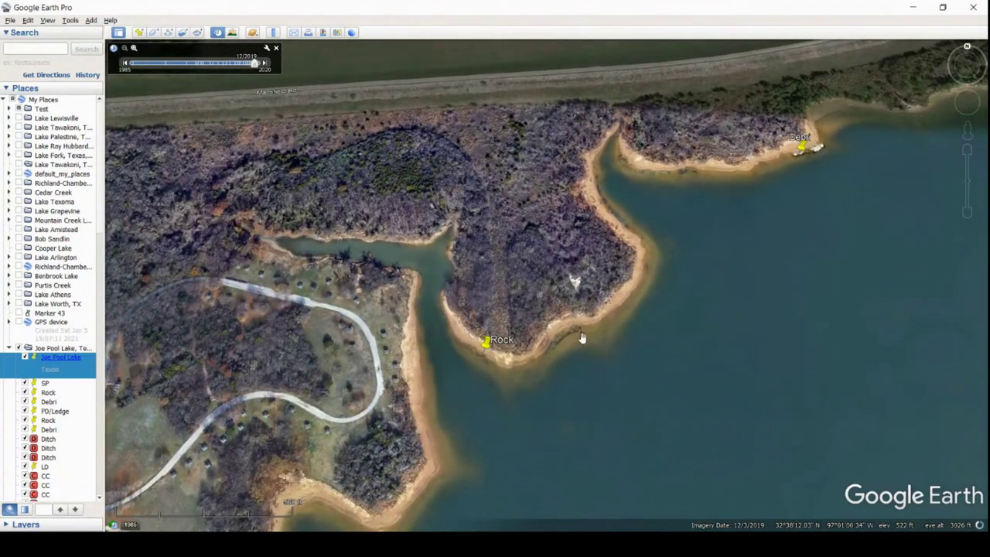
{"action": "scroll", "coordinate": [480, 362], "scroll_direction": "up", "scroll_amount": 2}
{"action": "scroll", "coordinate": [480, 362], "scroll_direction": "up", "scroll_amount": 2}
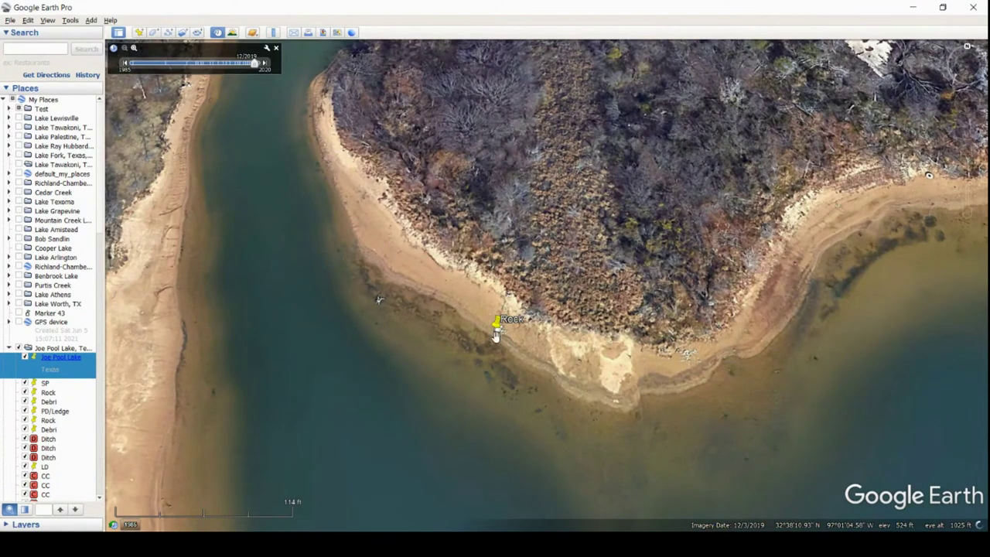
{"action": "scroll", "coordinate": [472, 400], "scroll_direction": "down", "scroll_amount": 3}
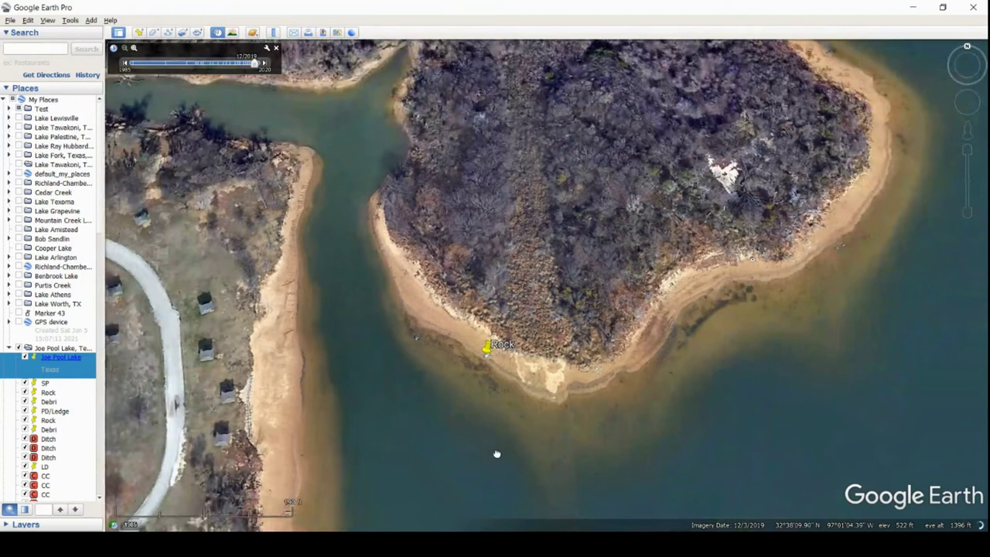
- Follow the shoreline southwest to the cove boat ramp and inspect the Rock and Ramp waypoints around its riprap point
{"action": "left_click_drag", "start_coordinate": [498, 453], "coordinate": [564, 298]}
{"action": "left_click_drag", "start_coordinate": [673, 431], "coordinate": [758, 219]}
{"action": "left_click_drag", "start_coordinate": [485, 429], "coordinate": [719, 200]}
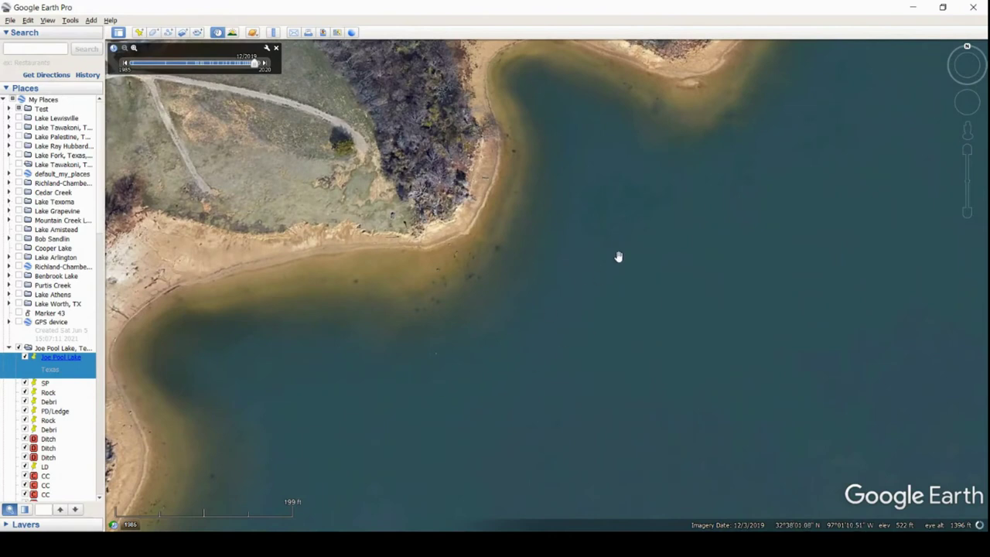
{"action": "left_click_drag", "start_coordinate": [291, 331], "coordinate": [497, 172]}
{"action": "left_click_drag", "start_coordinate": [394, 418], "coordinate": [596, 248]}
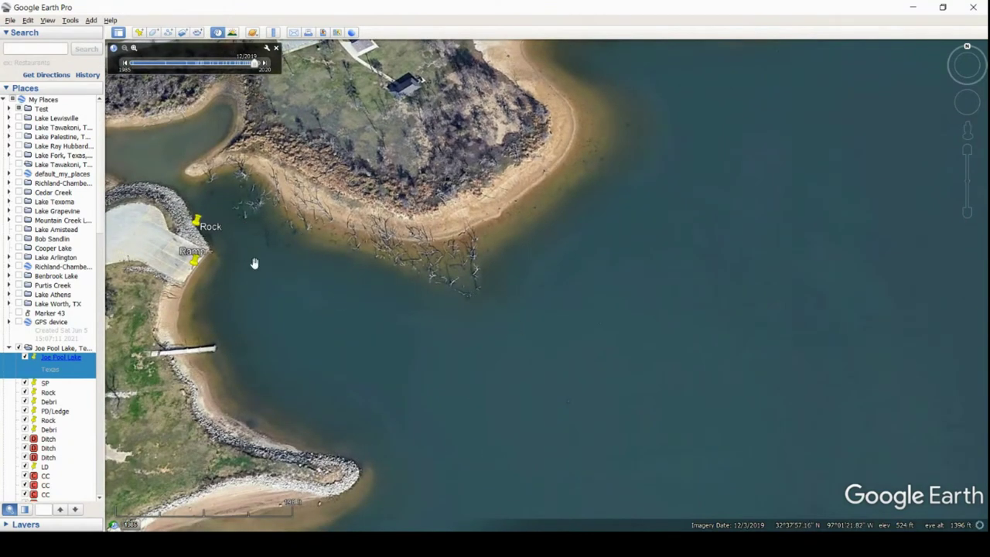
{"action": "left_click_drag", "start_coordinate": [378, 348], "coordinate": [623, 281]}
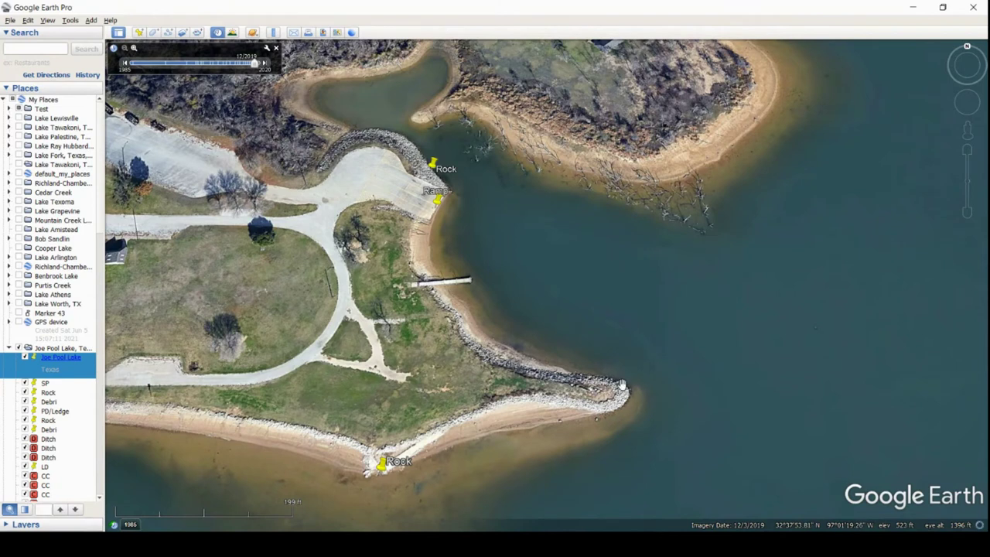
{"action": "left_click_drag", "start_coordinate": [394, 482], "coordinate": [657, 341]}
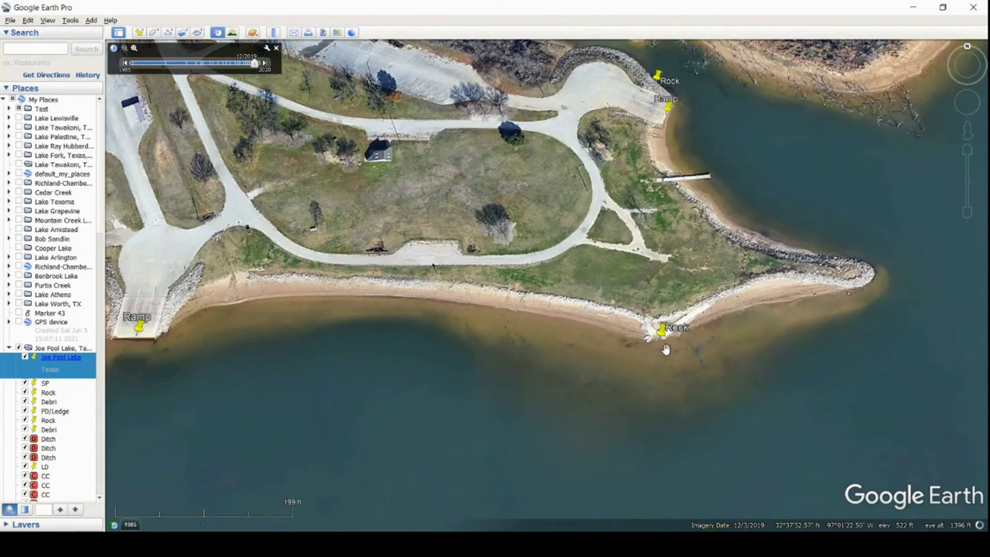
- Examine the Ramp waypoint farther west and the PD waypoint at the mouth of the small inlet beyond it
{"action": "left_click_drag", "start_coordinate": [273, 422], "coordinate": [763, 353]}
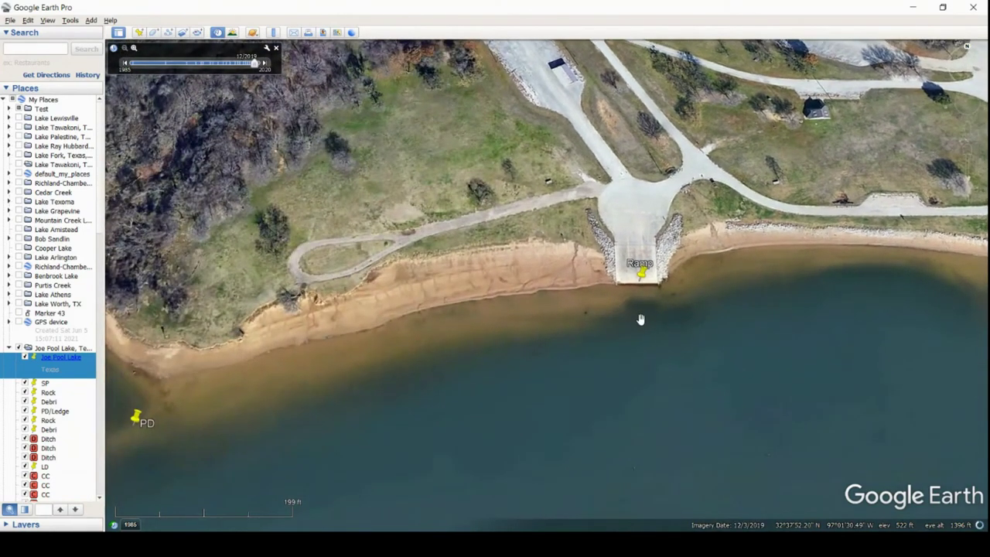
{"action": "left_click_drag", "start_coordinate": [480, 411], "coordinate": [807, 233]}
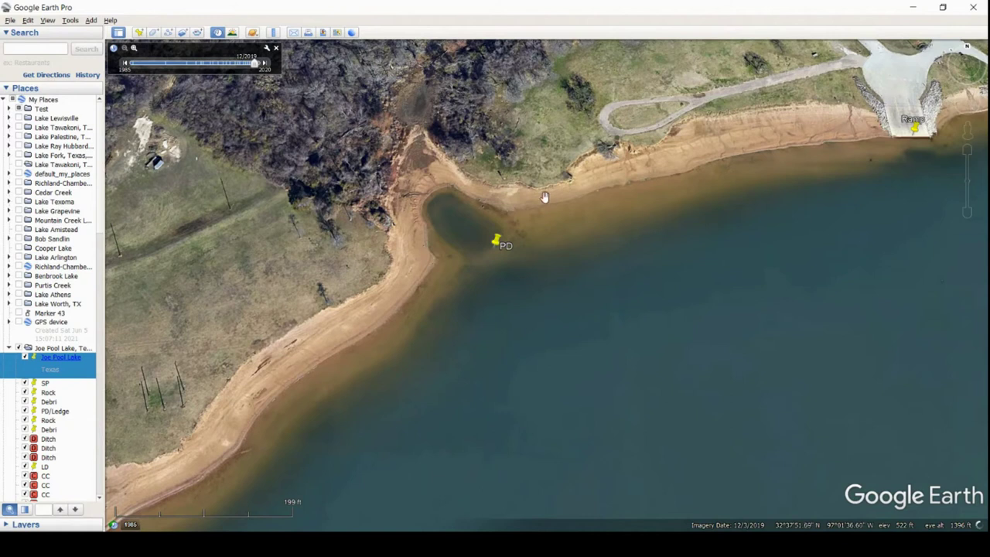
{"action": "scroll", "coordinate": [479, 269], "scroll_direction": "up", "scroll_amount": 4}
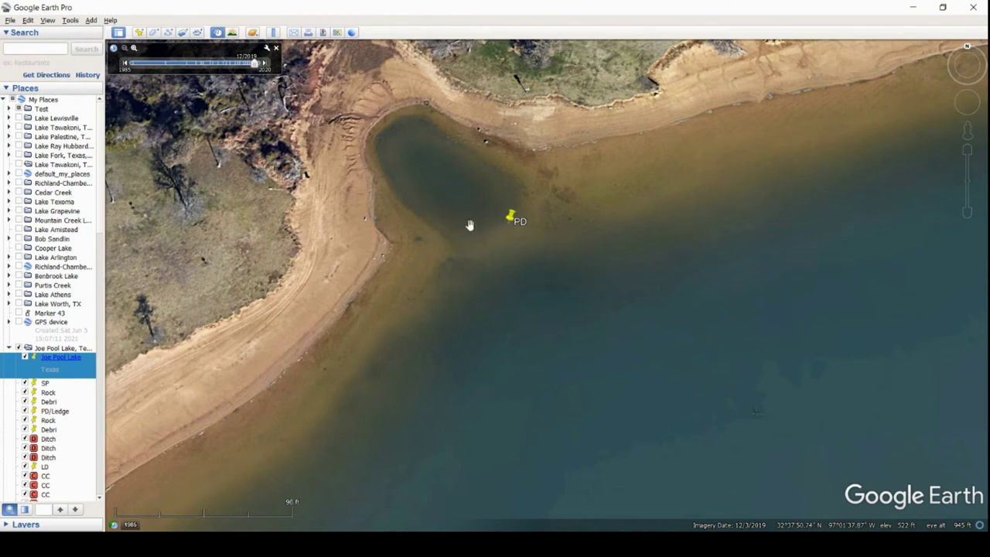
{"action": "scroll", "coordinate": [502, 377], "scroll_direction": "down", "scroll_amount": 5}
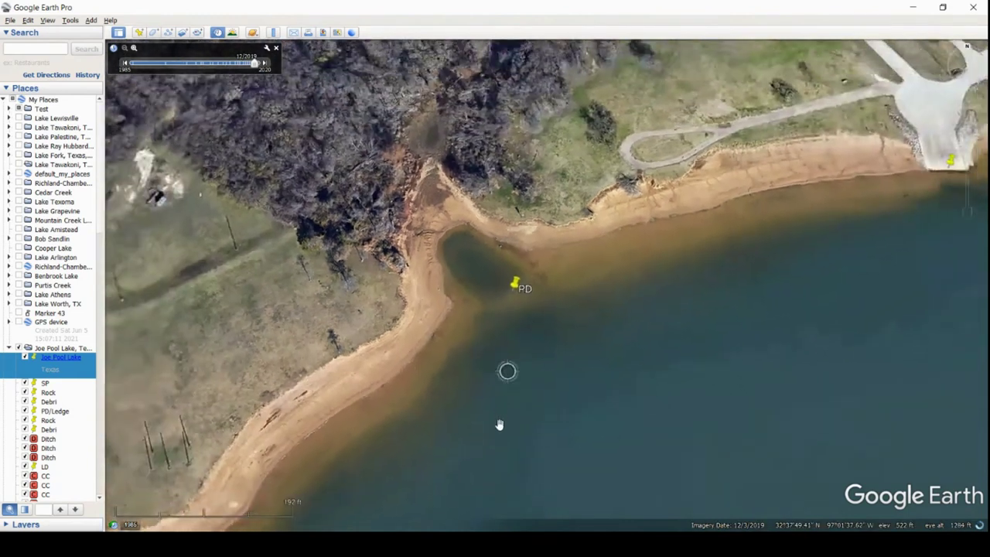
- Inspect the Rock waypoint on the small jetty at the eastern end of the swimming beach
{"action": "scroll", "coordinate": [714, 222], "scroll_direction": "down", "scroll_amount": 5}
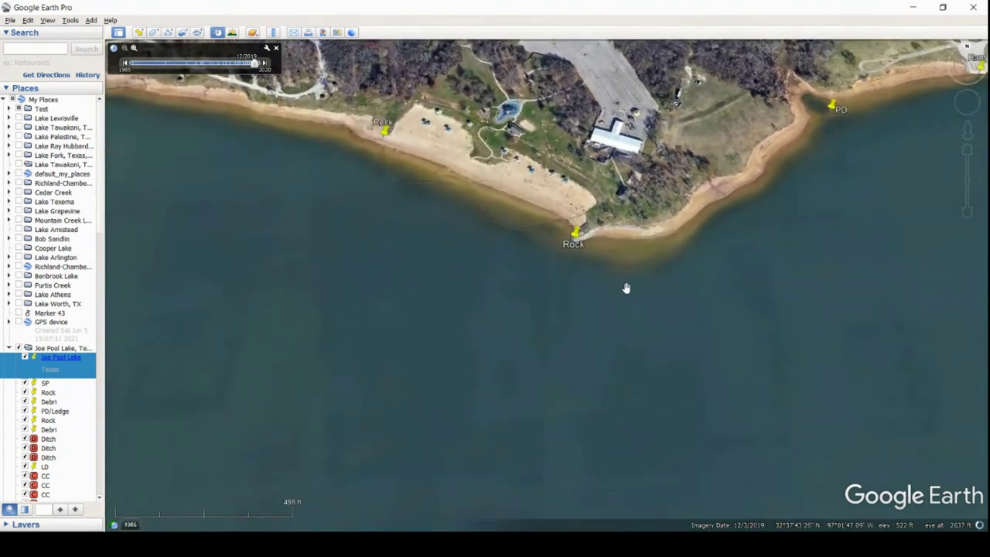
{"action": "scroll", "coordinate": [604, 266], "scroll_direction": "up", "scroll_amount": 2}
{"action": "scroll", "coordinate": [604, 265], "scroll_direction": "up", "scroll_amount": 4}
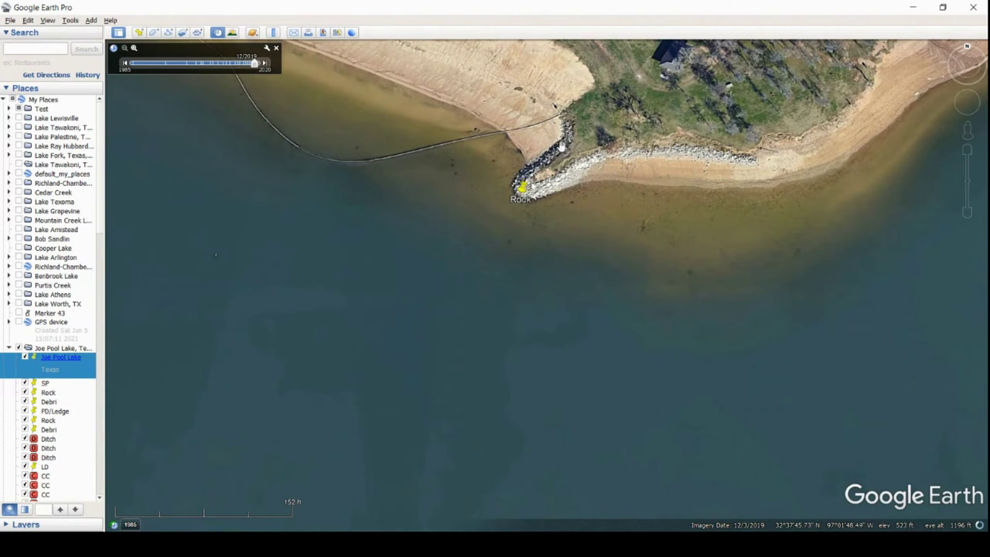
{"action": "scroll", "coordinate": [398, 186], "scroll_direction": "down", "scroll_amount": 3}
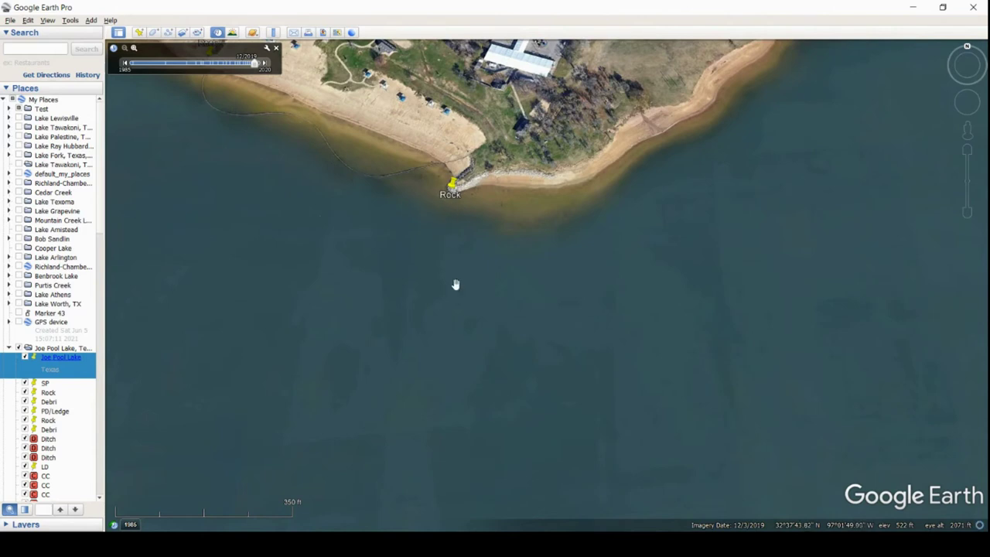
- Survey the waypoints west to the marina and examine the Rock waypoint on its breakwater
{"action": "scroll", "coordinate": [465, 333], "scroll_direction": "down", "scroll_amount": 5}
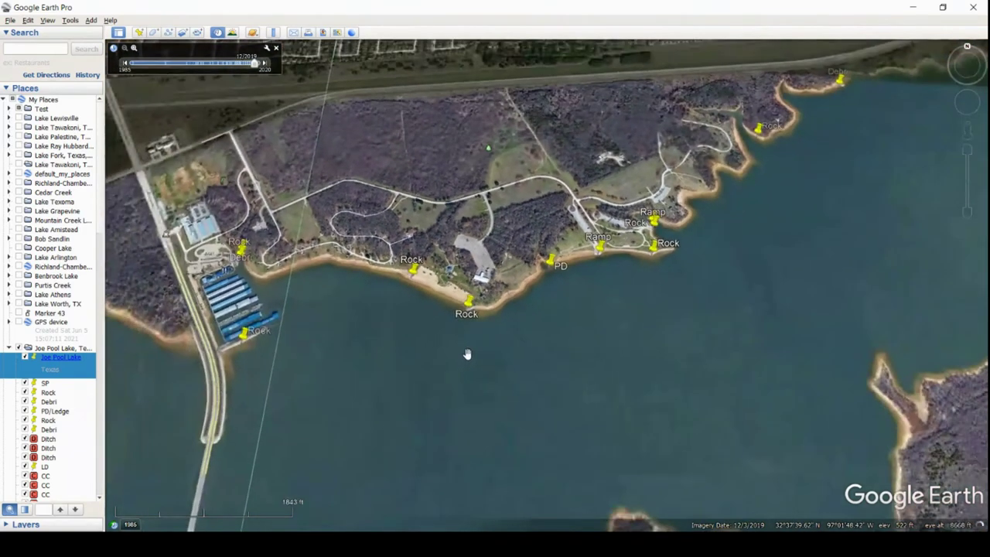
{"action": "left_click_drag", "start_coordinate": [387, 340], "coordinate": [593, 358]}
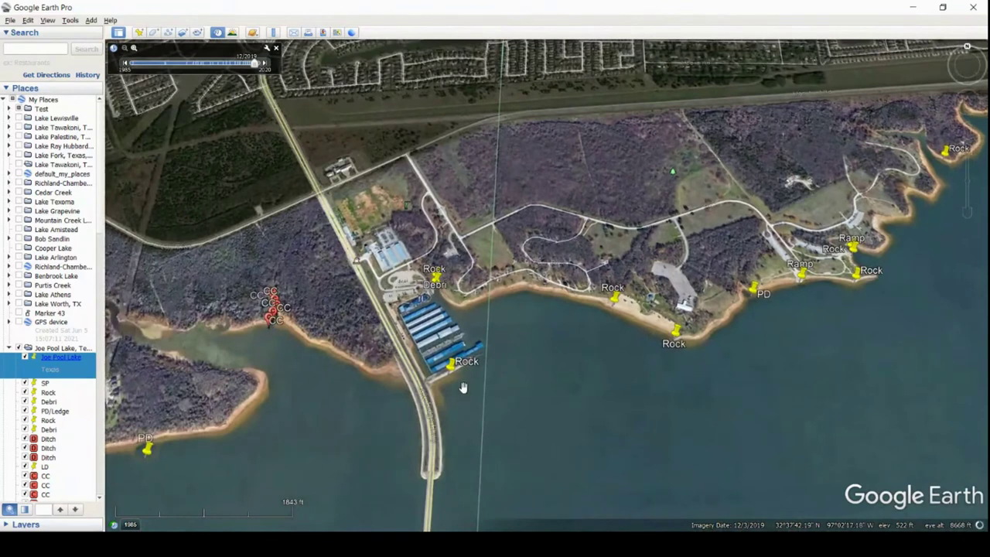
{"action": "scroll", "coordinate": [463, 387], "scroll_direction": "up", "scroll_amount": 5}
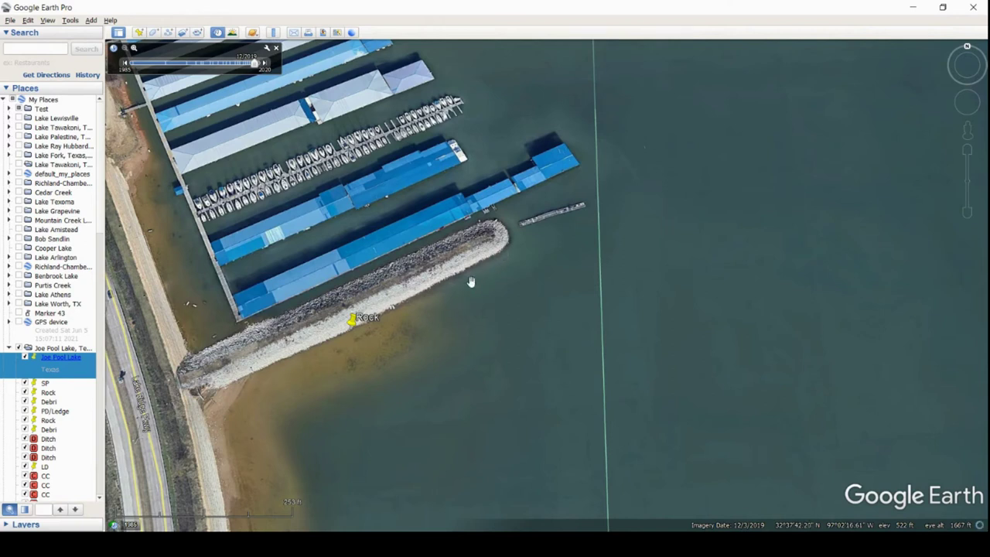
{"action": "scroll", "coordinate": [514, 291], "scroll_direction": "down", "scroll_amount": 3}
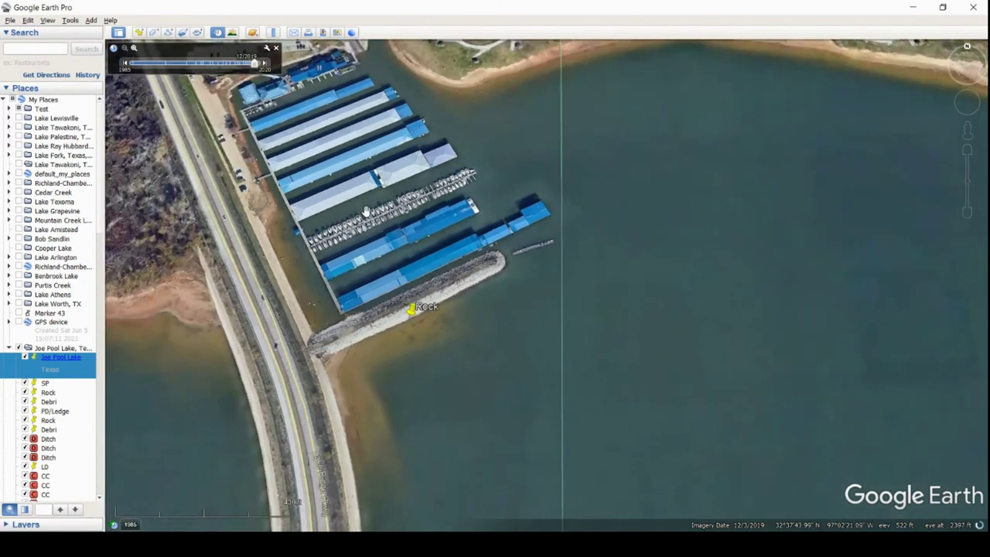
- Examine the Rock and Debri waypoints beside the boat ramp in the narrow inlet north of the marina docks
{"action": "left_click_drag", "start_coordinate": [462, 111], "coordinate": [469, 294]}
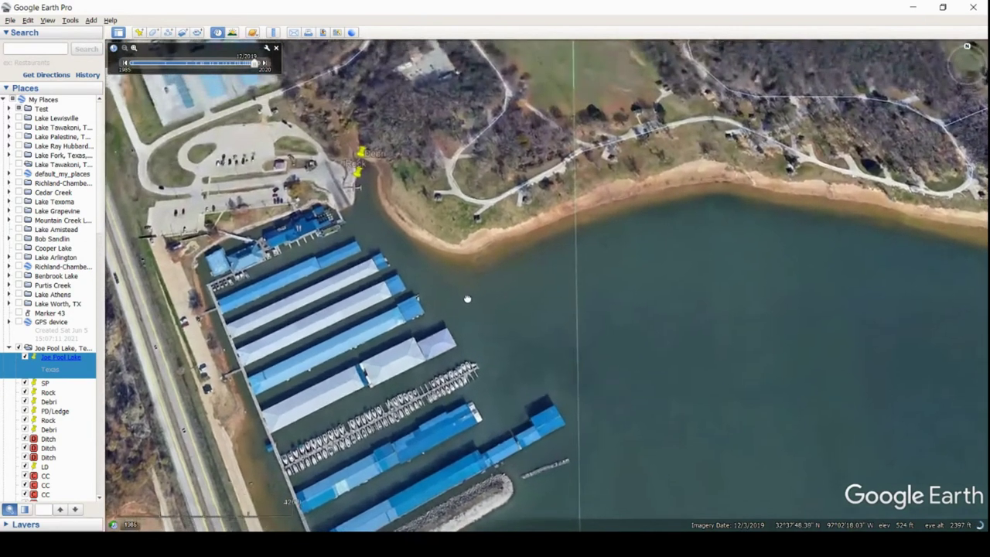
{"action": "scroll", "coordinate": [363, 226], "scroll_direction": "up", "scroll_amount": 3}
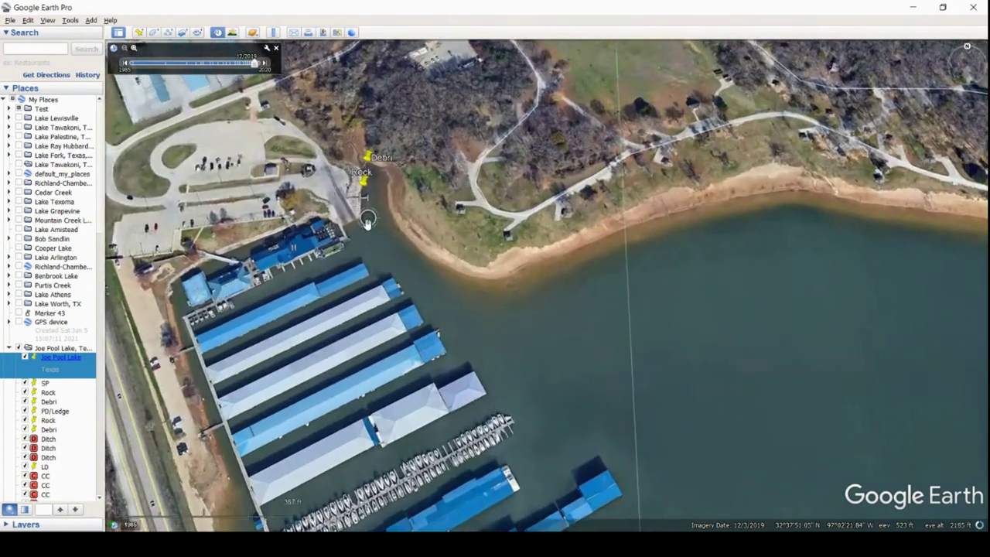
{"action": "scroll", "coordinate": [362, 227], "scroll_direction": "up", "scroll_amount": 3}
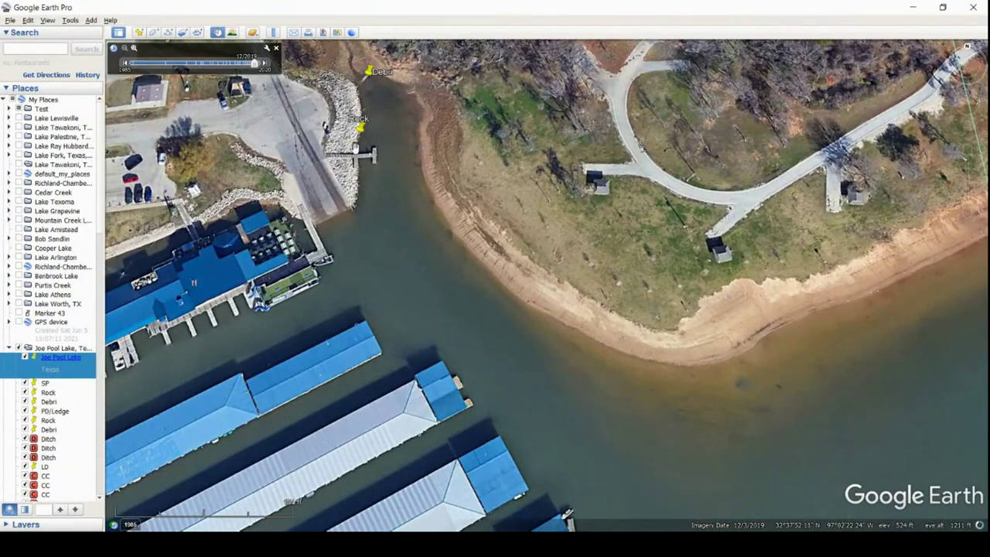
{"action": "left_click_drag", "start_coordinate": [367, 105], "coordinate": [440, 346]}
{"action": "scroll", "coordinate": [440, 345], "scroll_direction": "up", "scroll_amount": 2}
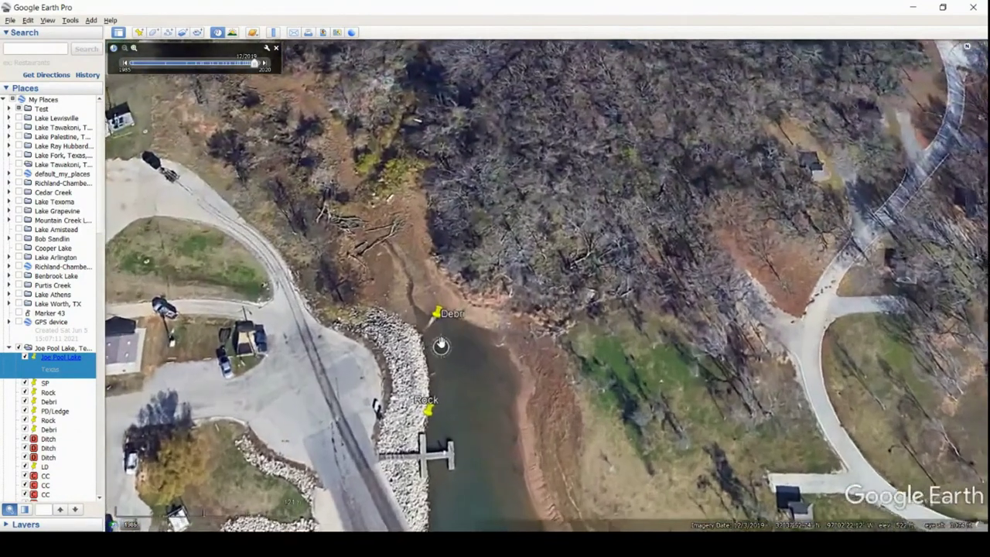
{"action": "scroll", "coordinate": [440, 345], "scroll_direction": "up", "scroll_amount": 2}
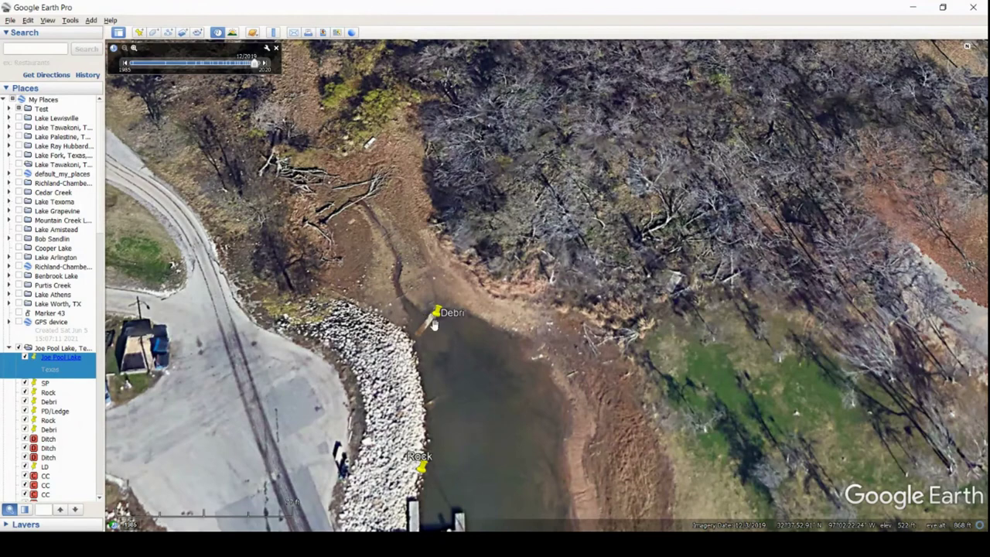
{"action": "scroll", "coordinate": [546, 439], "scroll_direction": "down", "scroll_amount": 5}
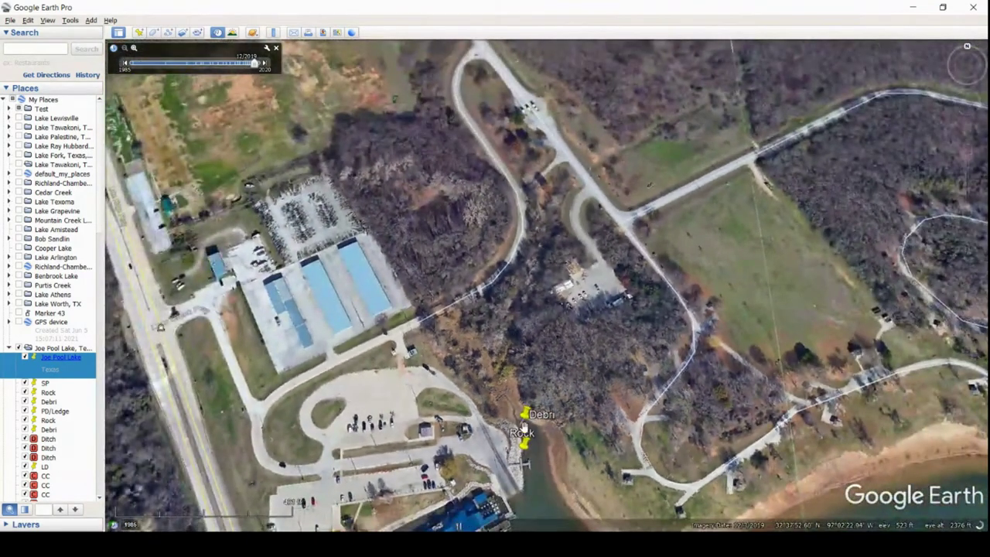
- Examine the line of CC waypoints at the small creek mouth west of the marina and the bridge
{"action": "left_click_drag", "start_coordinate": [523, 427], "coordinate": [641, 138]}
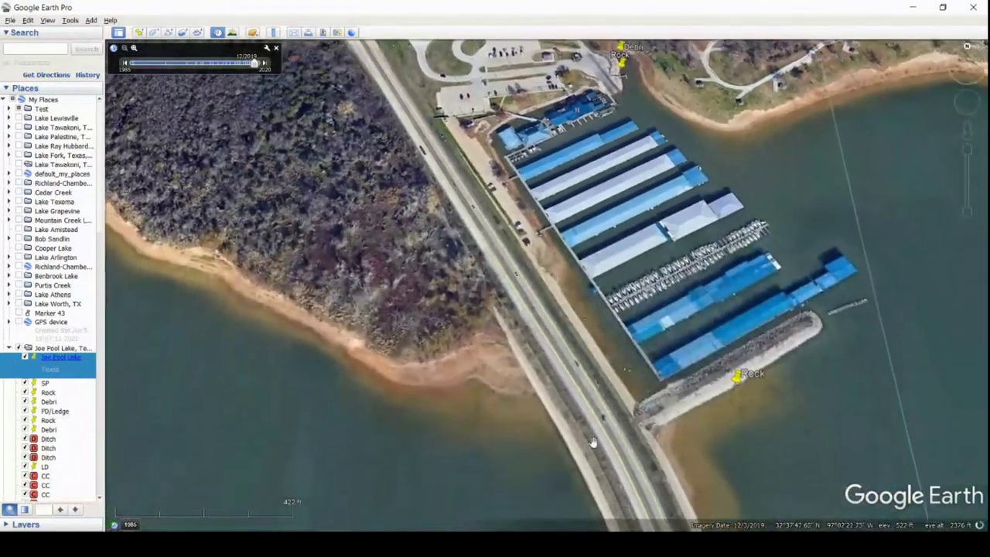
{"action": "scroll", "coordinate": [643, 398], "scroll_direction": "down", "scroll_amount": 3}
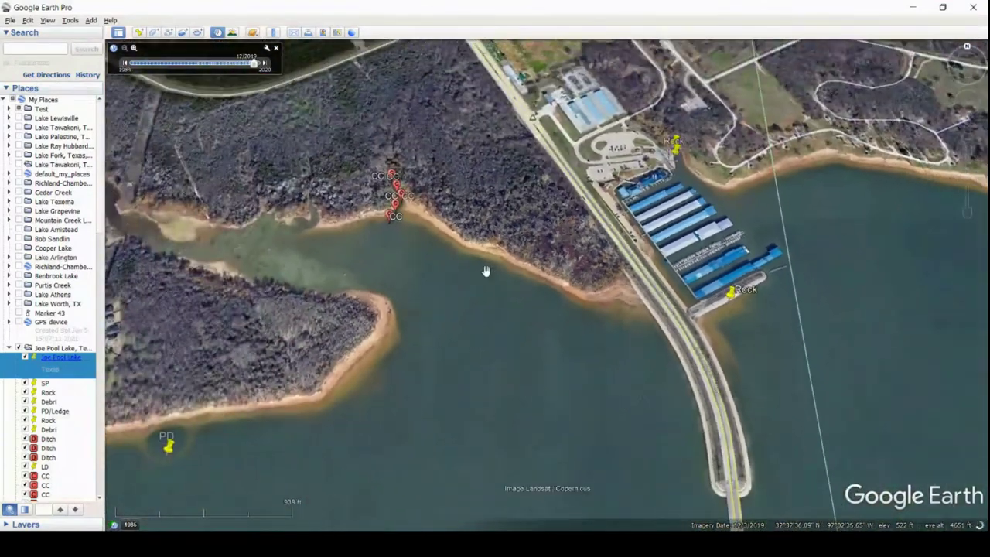
{"action": "scroll", "coordinate": [610, 335], "scroll_direction": "up", "scroll_amount": 2}
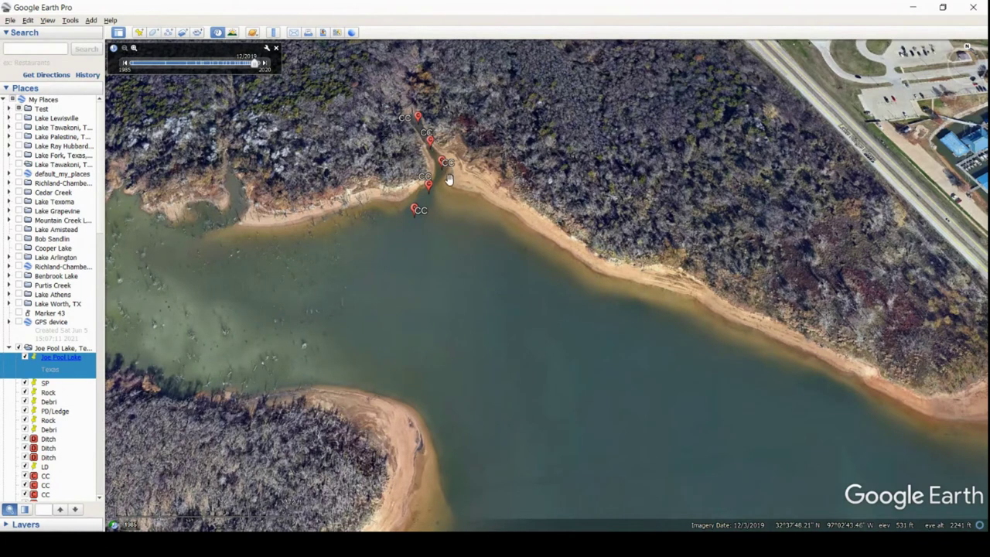
{"action": "scroll", "coordinate": [490, 377], "scroll_direction": "down", "scroll_amount": 3}
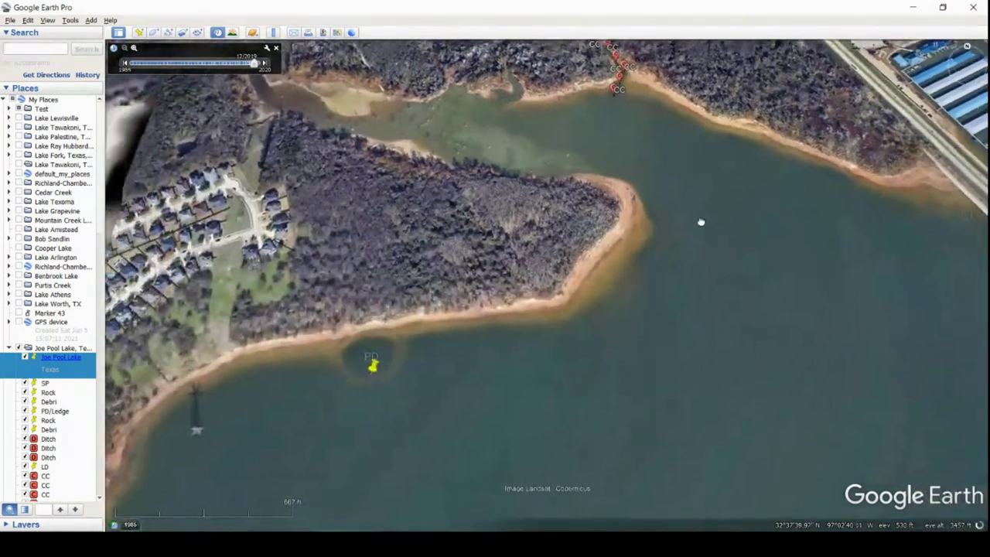
- Inspect the PD waypoint at the round submerged pond off the wooded bank east of the transmission tower
{"action": "left_click_drag", "start_coordinate": [479, 414], "coordinate": [685, 342]}
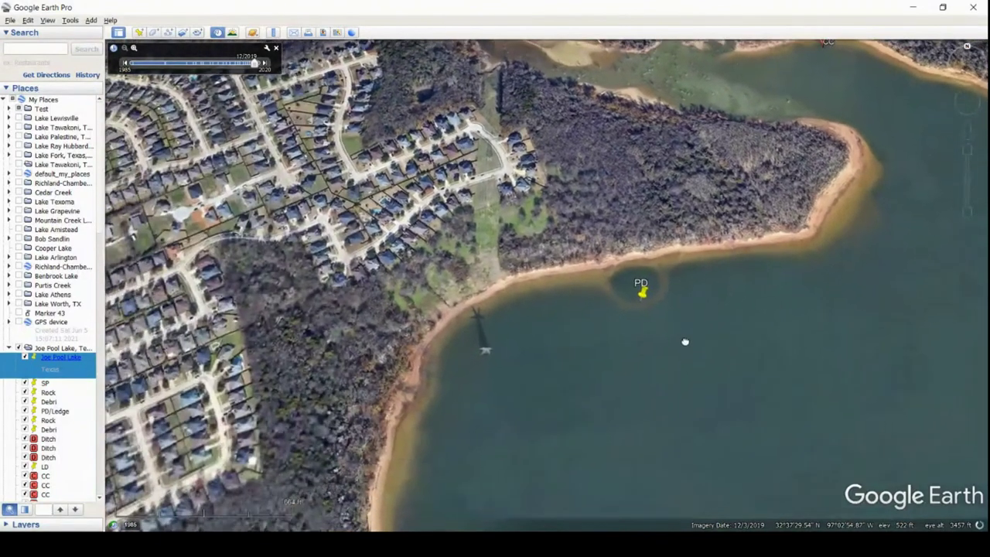
{"action": "scroll", "coordinate": [633, 331], "scroll_direction": "up", "scroll_amount": 3}
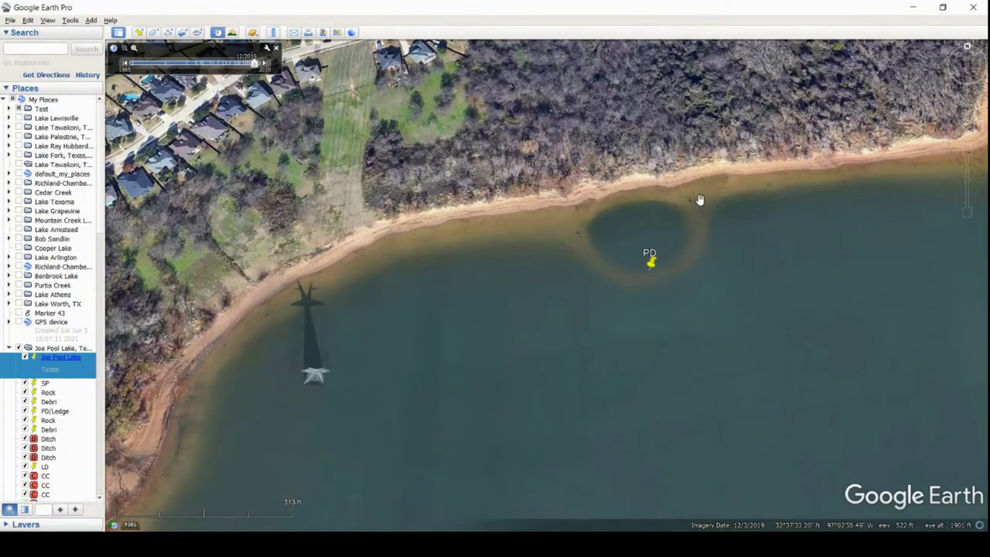
{"action": "left_click_drag", "start_coordinate": [676, 260], "coordinate": [651, 279]}
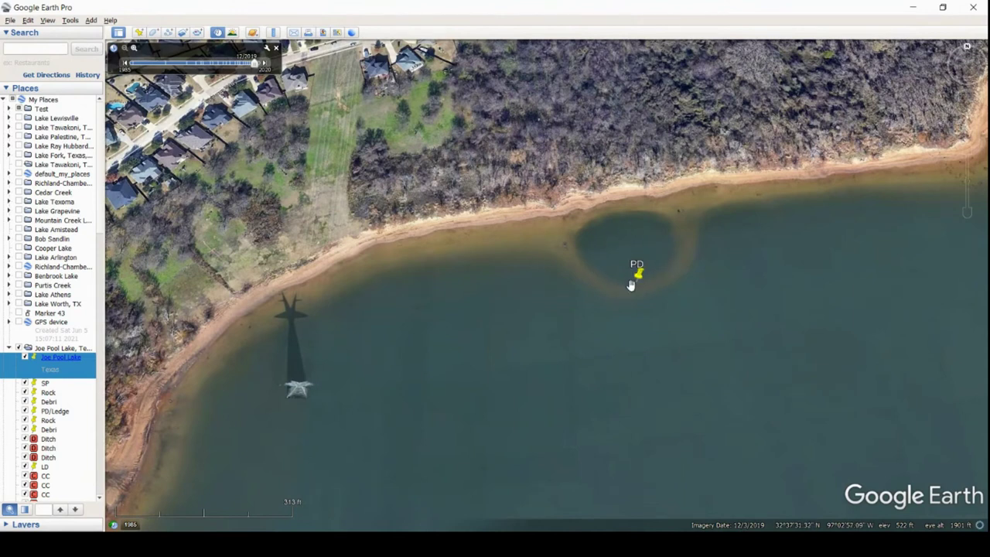
- Follow the shoreline southwest and examine the three PD waypoints around the small pond beside the sandy bank
{"action": "left_click_drag", "start_coordinate": [549, 355], "coordinate": [780, 210]}
{"action": "scroll", "coordinate": [587, 423], "scroll_direction": "down", "scroll_amount": 5}
{"action": "scroll", "coordinate": [572, 375], "scroll_direction": "up", "scroll_amount": 5}
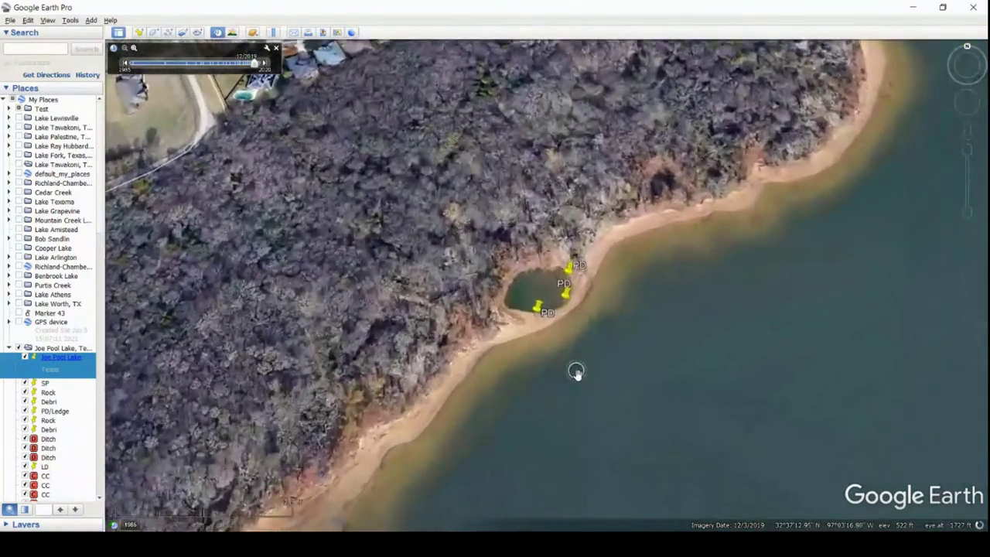
{"action": "scroll", "coordinate": [576, 372], "scroll_direction": "up", "scroll_amount": 2}
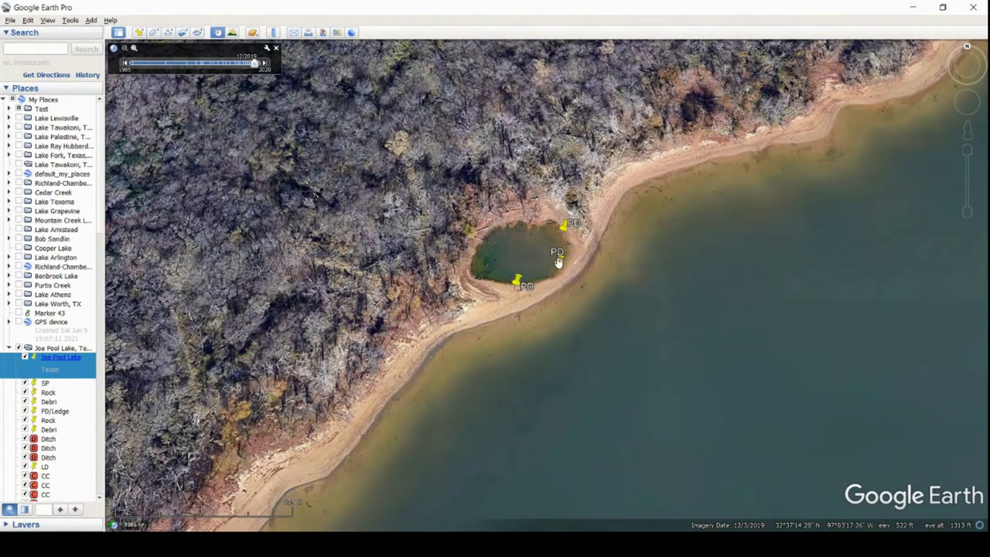
{"action": "scroll", "coordinate": [588, 435], "scroll_direction": "down", "scroll_amount": 3}
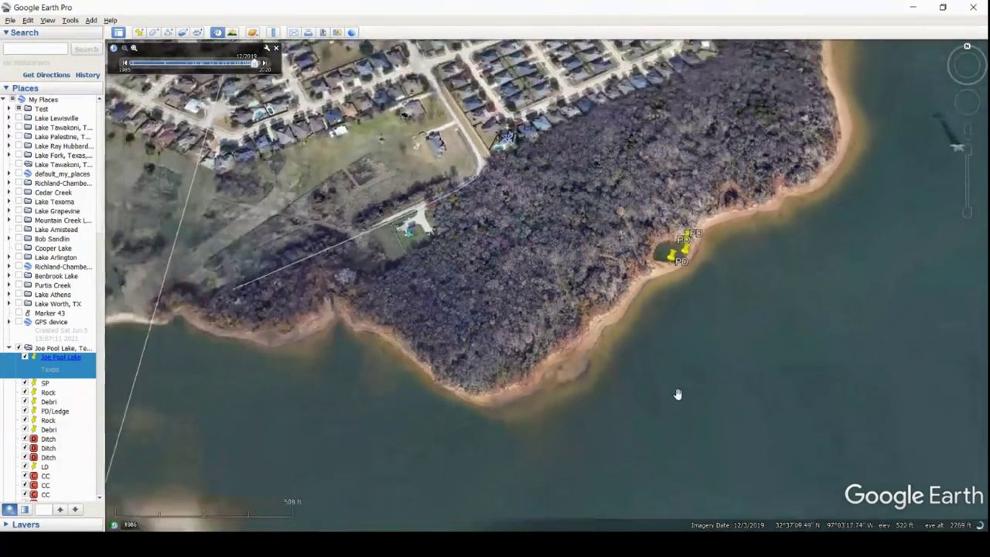
- Continue southwest around the point and inspect the Ramp waypoint at the boat ramp near the creek inlet
{"action": "scroll", "coordinate": [678, 394], "scroll_direction": "down", "scroll_amount": 3}
{"action": "left_click_drag", "start_coordinate": [520, 430], "coordinate": [748, 329]}
{"action": "scroll", "coordinate": [602, 331], "scroll_direction": "up", "scroll_amount": 3}
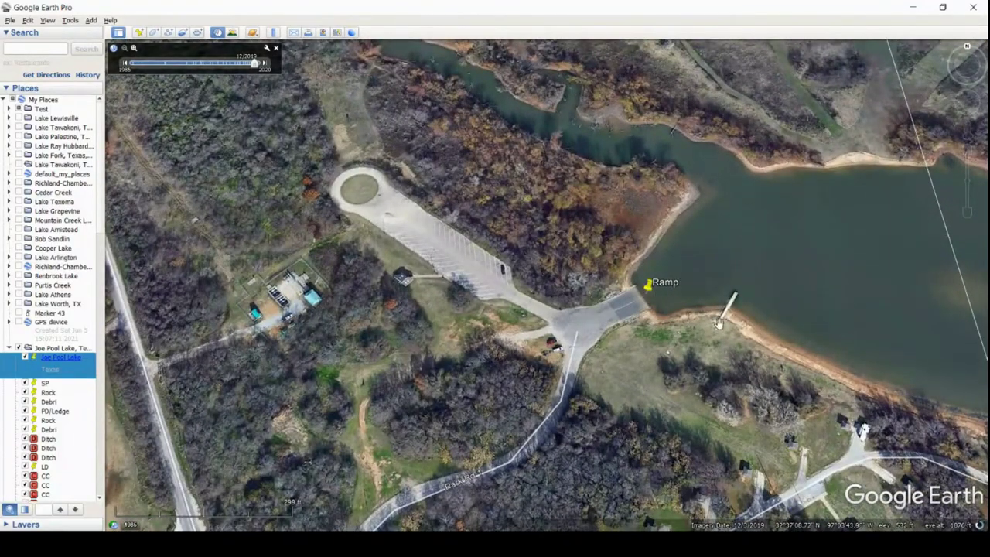
- Follow the shoreline south from the Ramp waypoint and examine the creek channel and exposed flats at the lake's upper end
{"action": "scroll", "coordinate": [807, 347], "scroll_direction": "down", "scroll_amount": 3}
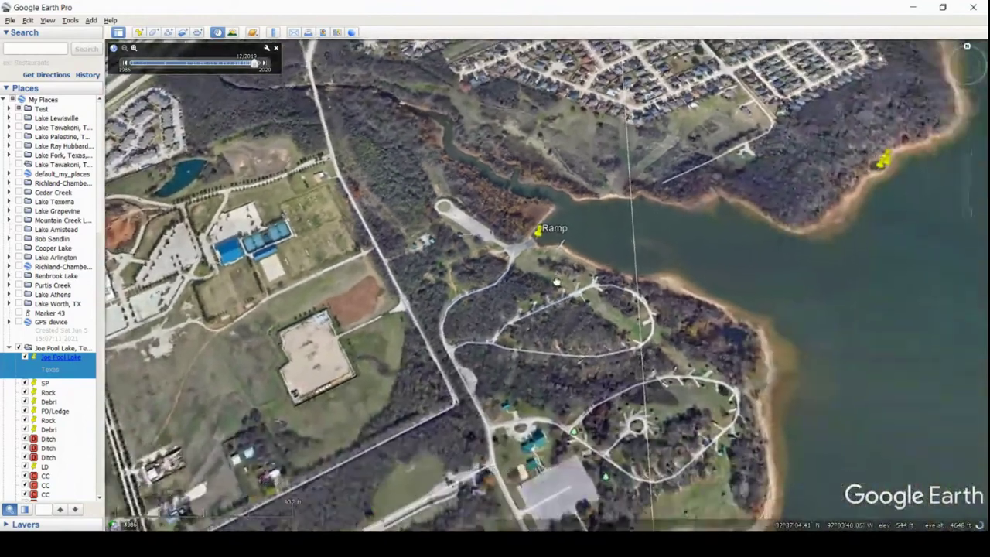
{"action": "scroll", "coordinate": [775, 311], "scroll_direction": "down", "scroll_amount": 3}
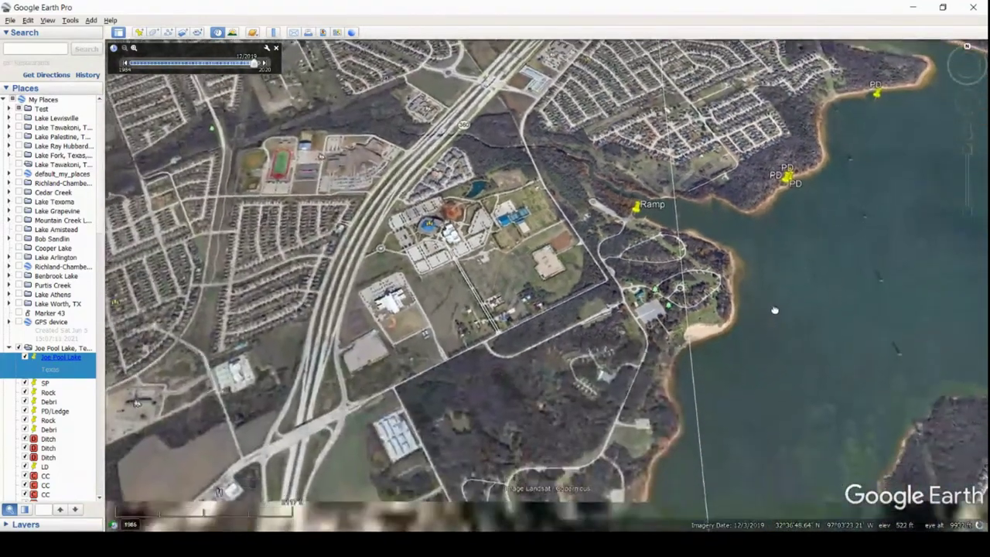
{"action": "left_click_drag", "start_coordinate": [775, 310], "coordinate": [774, 249]}
{"action": "left_click_drag", "start_coordinate": [769, 397], "coordinate": [757, 350]}
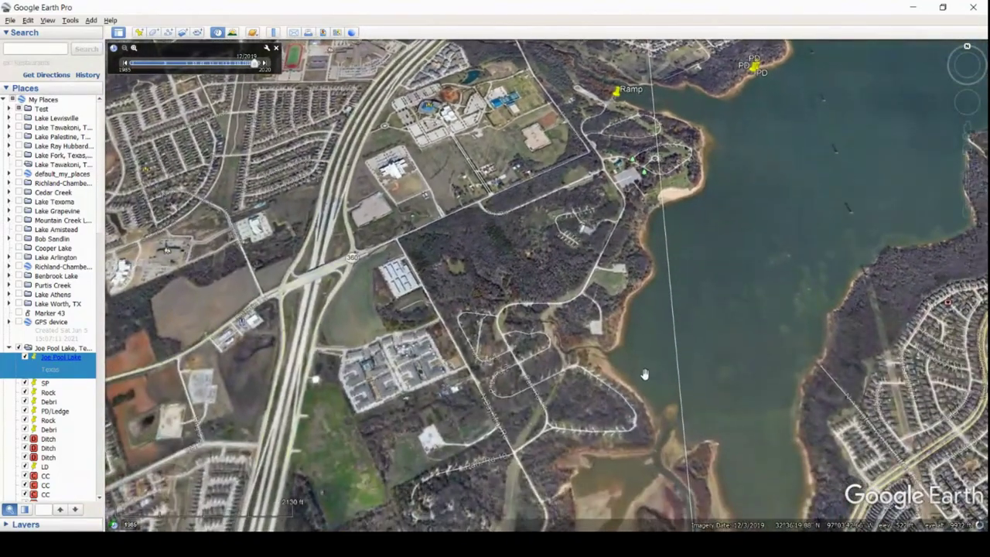
{"action": "scroll", "coordinate": [645, 374], "scroll_direction": "up", "scroll_amount": 3}
{"action": "left_click_drag", "start_coordinate": [830, 411], "coordinate": [615, 79]}
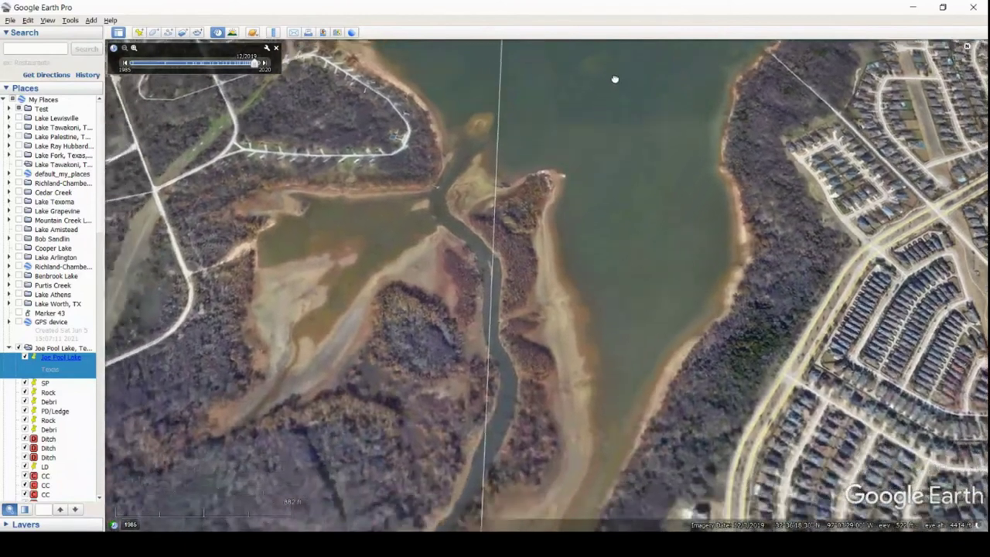
- Switch the historical imagery to 11/2020 and compare the creek channel and shallow flats at the higher water level
{"action": "left_click", "coordinate": [264, 66]}
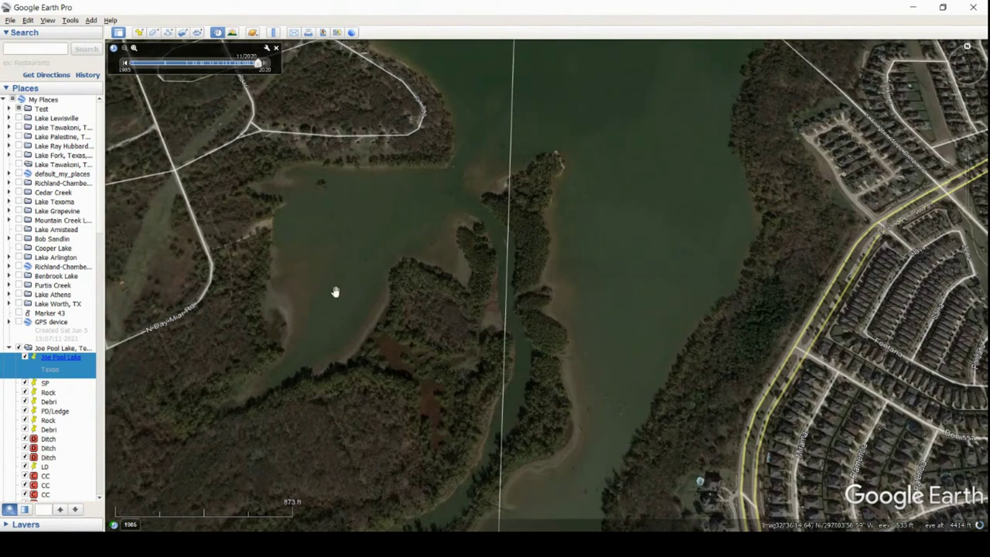
{"action": "left_click_drag", "start_coordinate": [571, 500], "coordinate": [681, 412]}
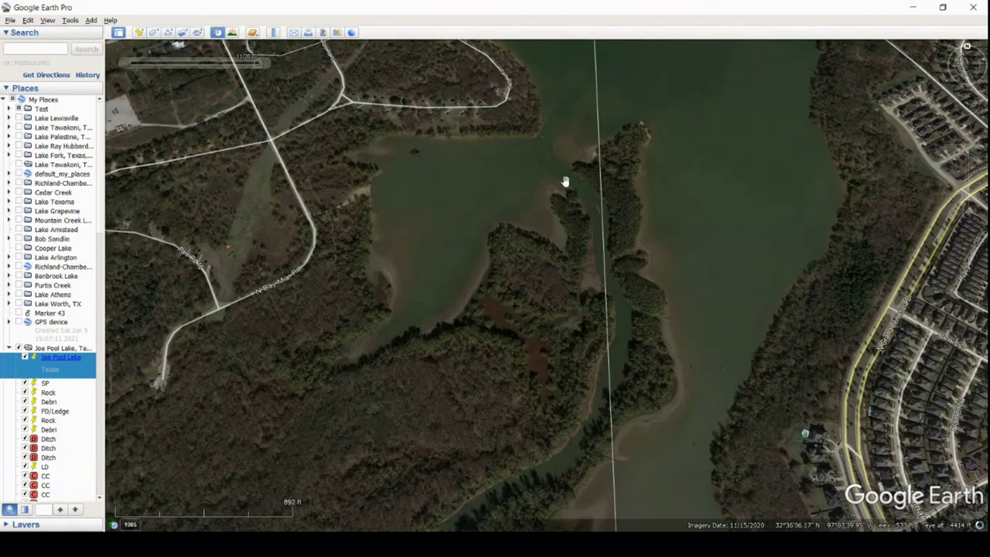
{"action": "left_click_drag", "start_coordinate": [722, 93], "coordinate": [754, 329]}
{"action": "scroll", "coordinate": [735, 339], "scroll_direction": "down", "scroll_amount": 5}
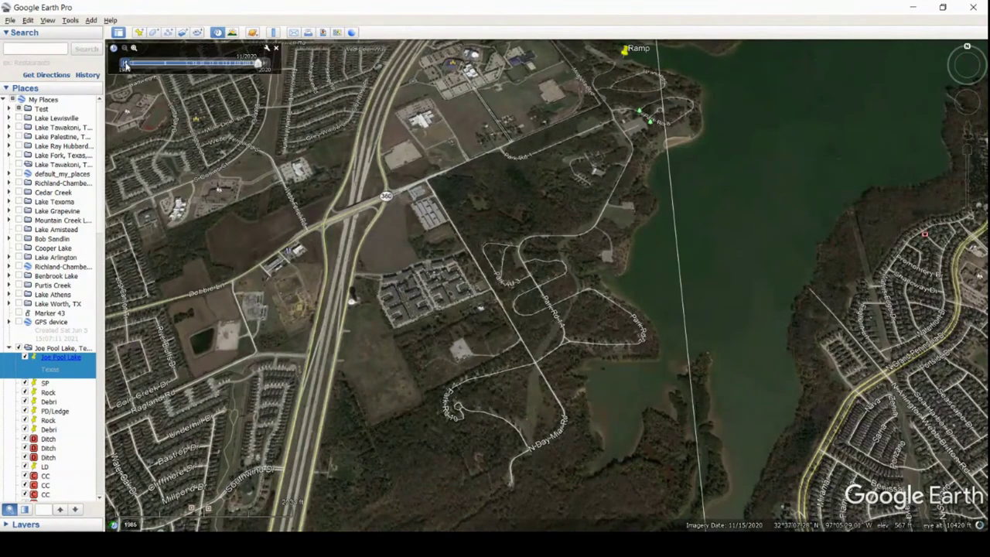
- Return the imagery to 12/2019 and inspect the submerged structure around the transmission towers off the east bank
{"action": "left_click", "coordinate": [126, 62]}
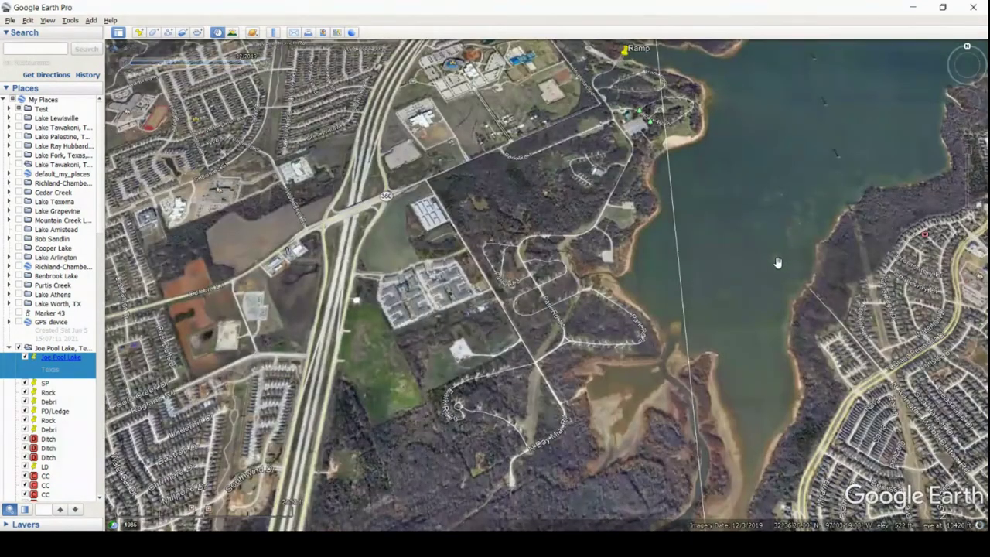
{"action": "scroll", "coordinate": [778, 263], "scroll_direction": "up", "scroll_amount": 5}
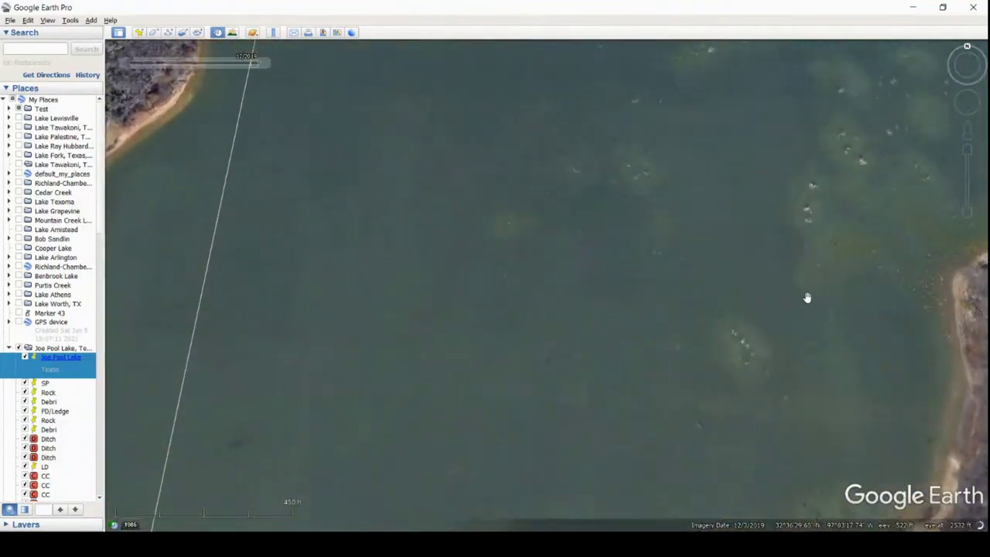
{"action": "left_click_drag", "start_coordinate": [751, 148], "coordinate": [532, 213]}
{"action": "left_click_drag", "start_coordinate": [720, 83], "coordinate": [592, 332]}
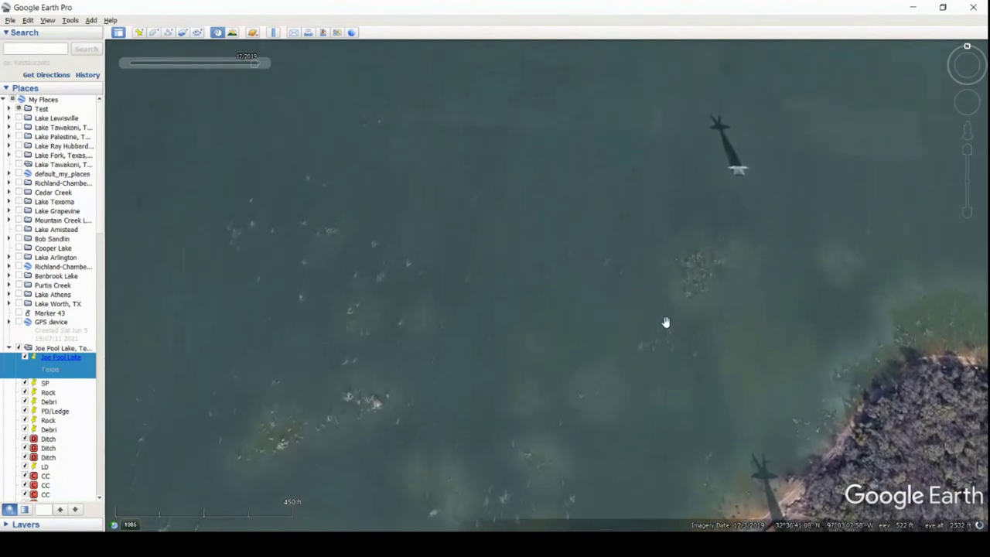
{"action": "scroll", "coordinate": [650, 332], "scroll_direction": "down", "scroll_amount": 4}
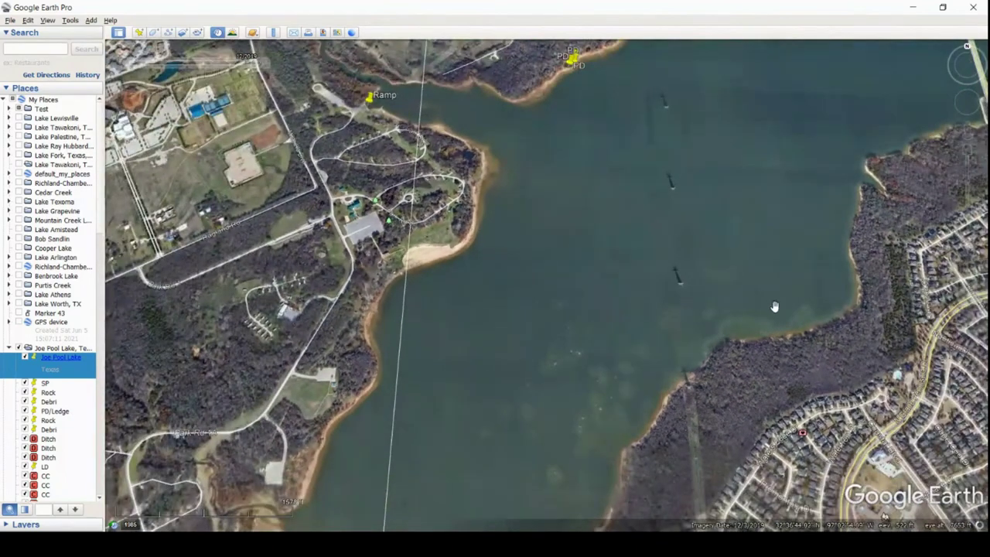
- Examine the narrow wooded cove on the southeast bank and the shoreline running from it up to the bridge
{"action": "left_click_drag", "start_coordinate": [855, 246], "coordinate": [686, 365]}
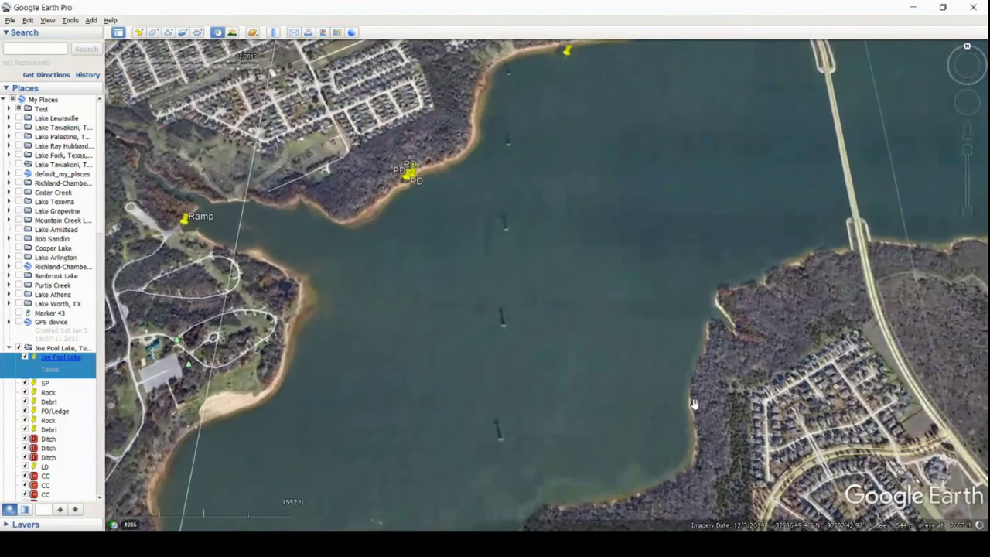
{"action": "scroll", "coordinate": [694, 401], "scroll_direction": "up", "scroll_amount": 2}
{"action": "scroll", "coordinate": [694, 401], "scroll_direction": "up", "scroll_amount": 2}
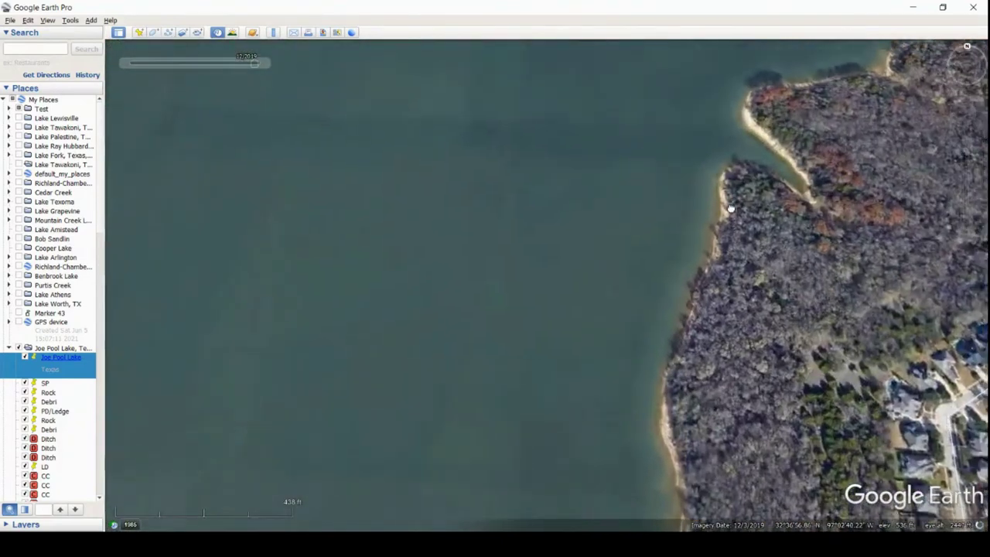
{"action": "scroll", "coordinate": [691, 350], "scroll_direction": "up", "scroll_amount": 2}
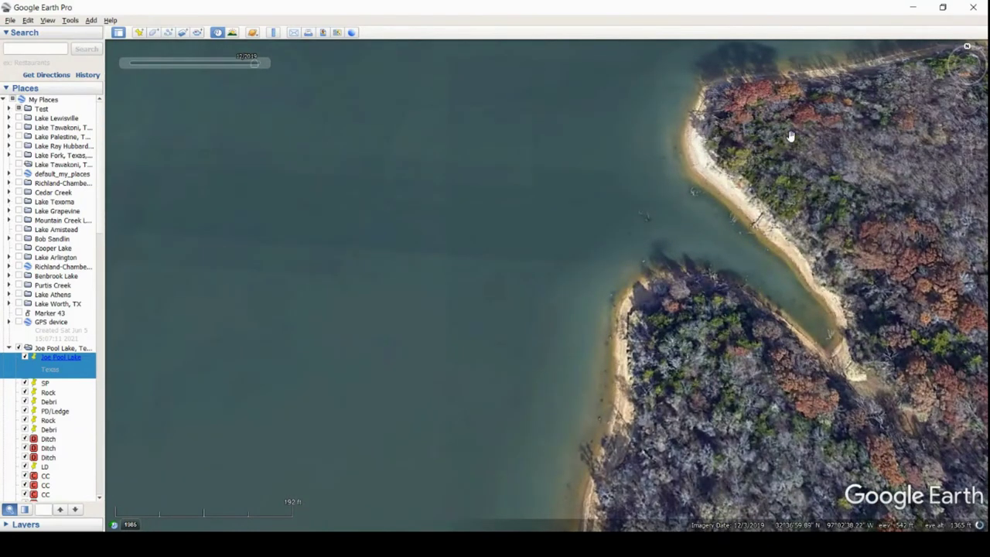
{"action": "left_click_drag", "start_coordinate": [844, 112], "coordinate": [732, 217]}
{"action": "scroll", "coordinate": [733, 217], "scroll_direction": "down", "scroll_amount": 2}
{"action": "scroll", "coordinate": [704, 229], "scroll_direction": "down", "scroll_amount": 2}
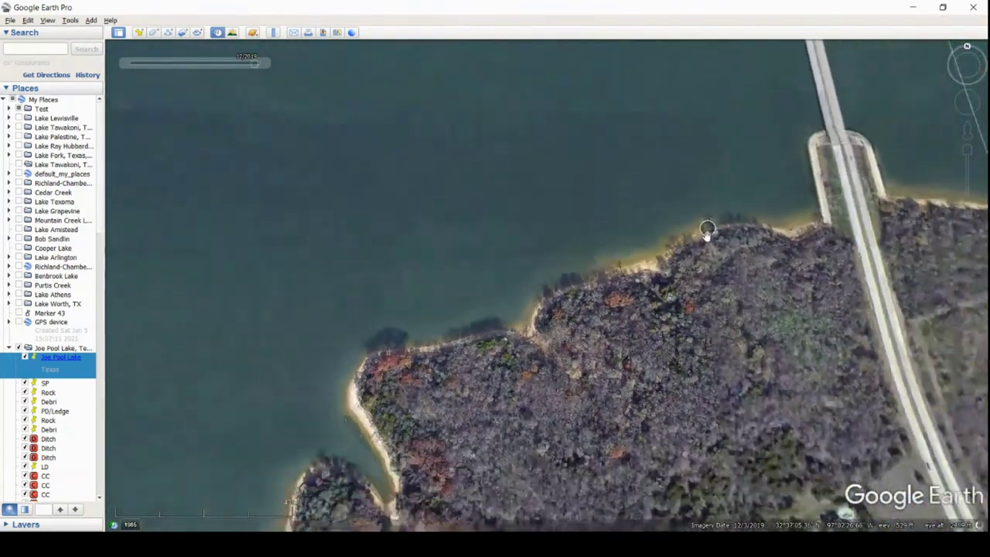
{"action": "scroll", "coordinate": [700, 232], "scroll_direction": "down", "scroll_amount": 5}
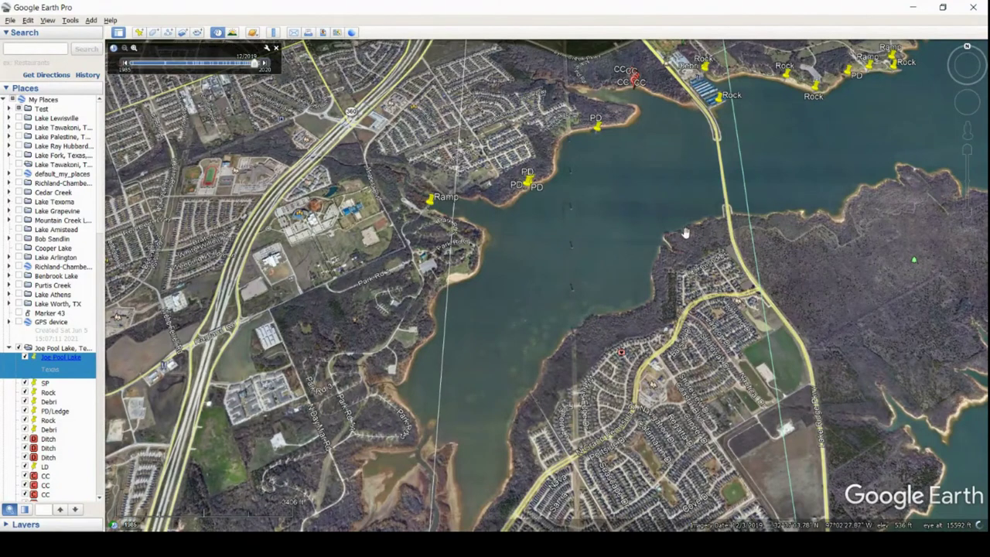
- Examine both shores of the large peninsula east of the bridge, from its northern spit around to the dark round pond
{"action": "left_click_drag", "start_coordinate": [904, 206], "coordinate": [750, 223]}
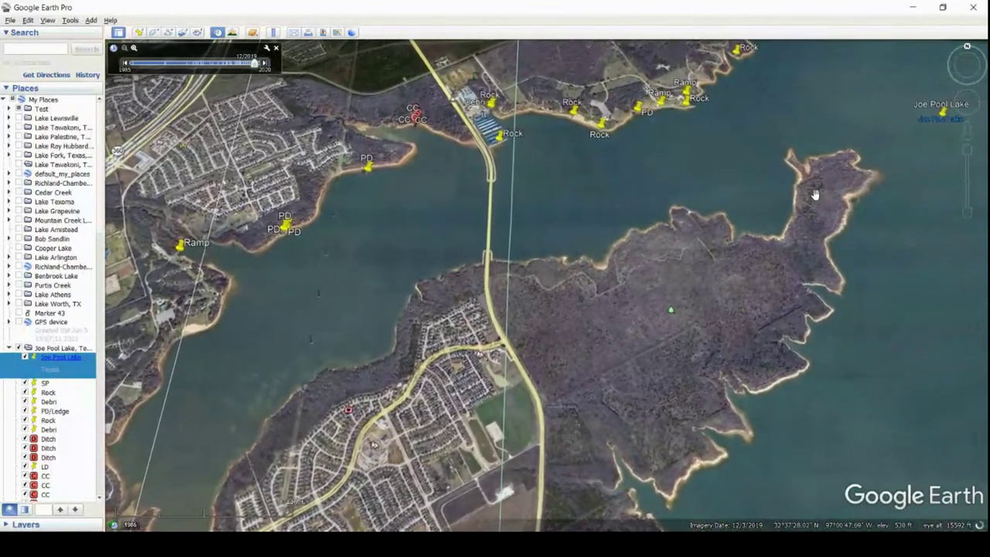
{"action": "left_click_drag", "start_coordinate": [764, 354], "coordinate": [780, 255]}
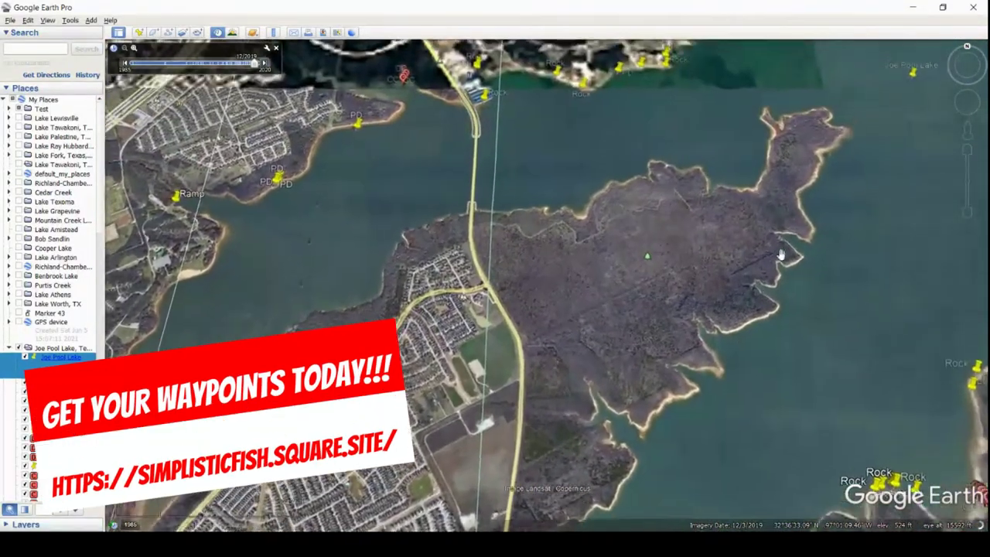
{"action": "scroll", "coordinate": [806, 161], "scroll_direction": "up", "scroll_amount": 5}
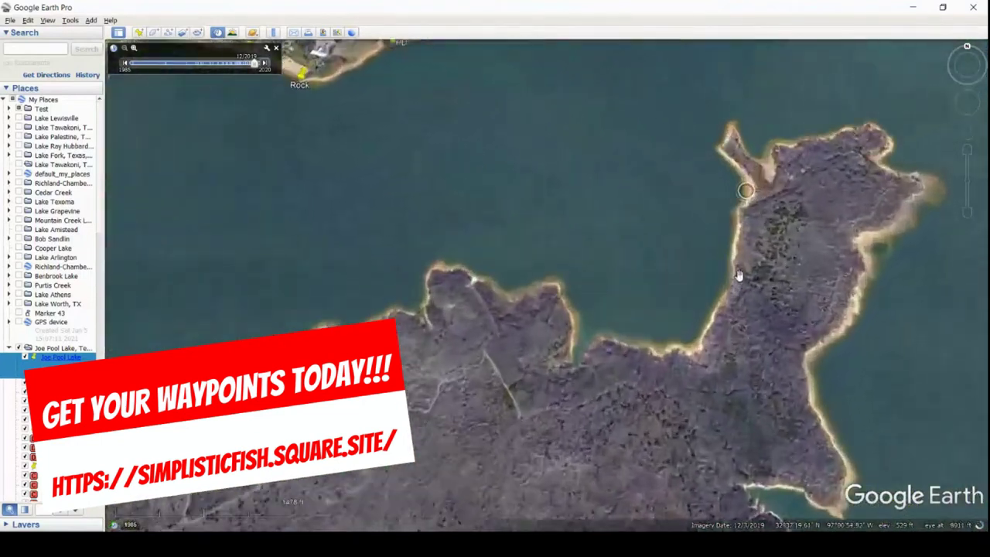
{"action": "scroll", "coordinate": [739, 272], "scroll_direction": "up", "scroll_amount": 5}
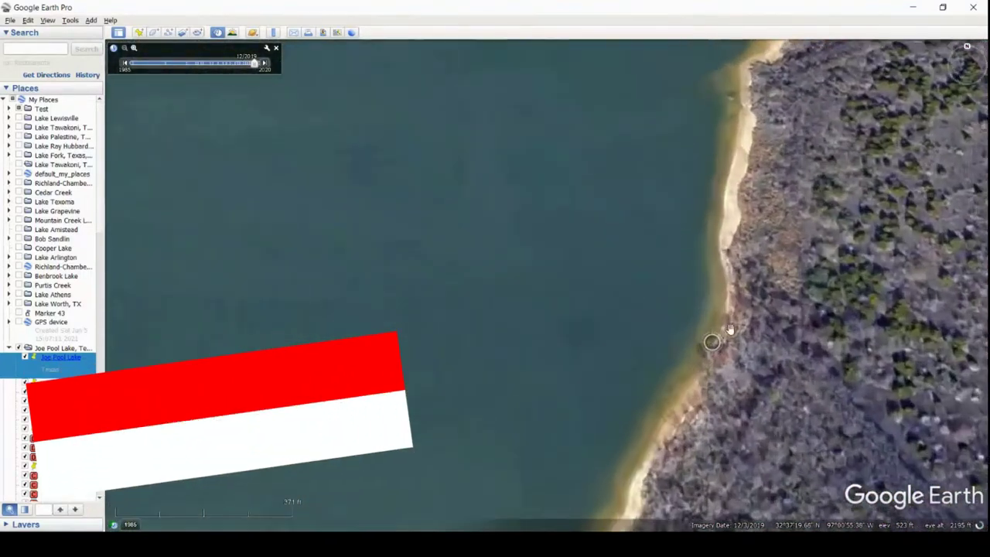
{"action": "left_click_drag", "start_coordinate": [784, 108], "coordinate": [725, 309]}
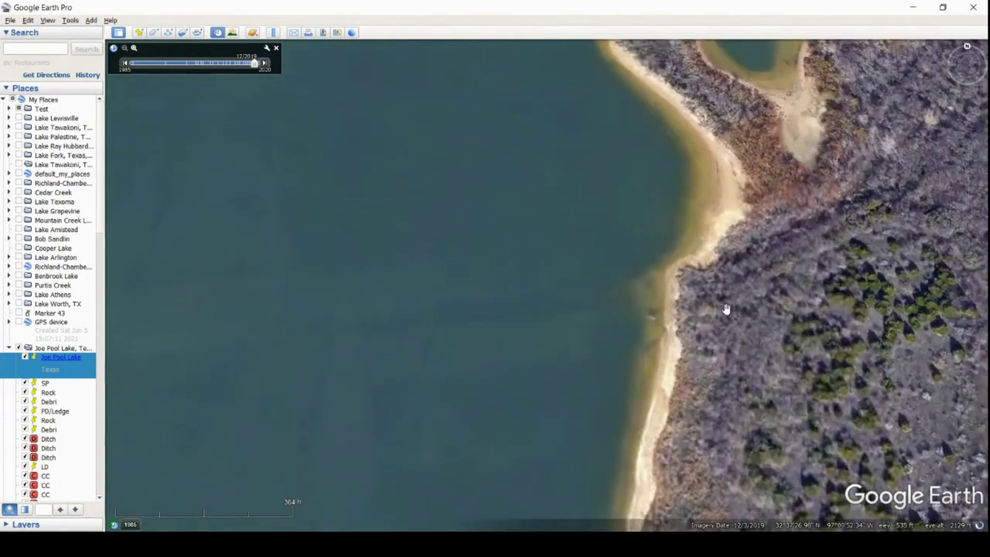
{"action": "left_click_drag", "start_coordinate": [774, 226], "coordinate": [810, 358]}
{"action": "left_click_drag", "start_coordinate": [898, 209], "coordinate": [597, 280]}
{"action": "left_click_drag", "start_coordinate": [842, 254], "coordinate": [564, 151]}
{"action": "left_click_drag", "start_coordinate": [810, 436], "coordinate": [810, 235]}
{"action": "left_click_drag", "start_coordinate": [788, 438], "coordinate": [853, 303]}
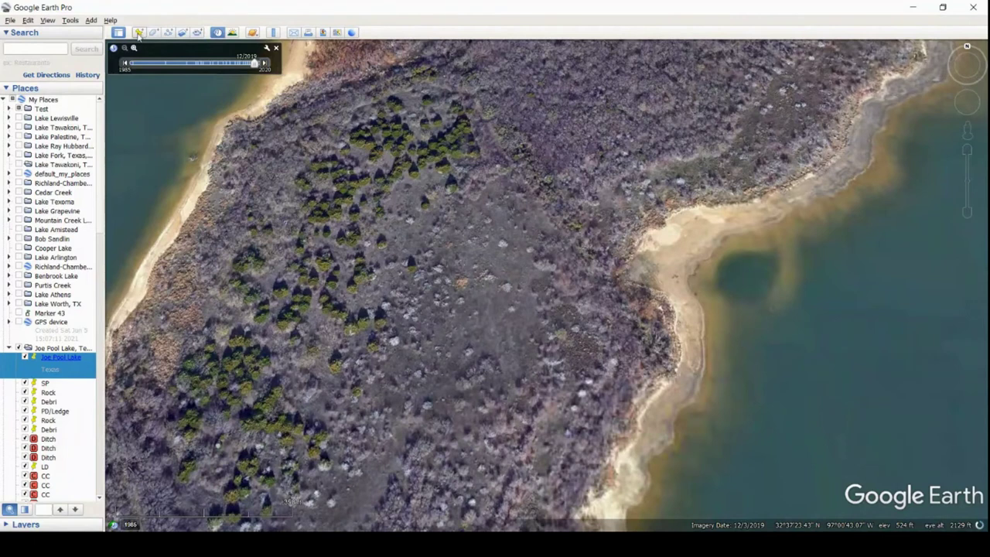
- Add a placemark named PD at the edge of the submerged round pond off the peninsula's east shore
{"action": "key", "text": "ctrl+shift+p"}
{"action": "left_click_drag", "start_coordinate": [542, 280], "coordinate": [761, 313]}
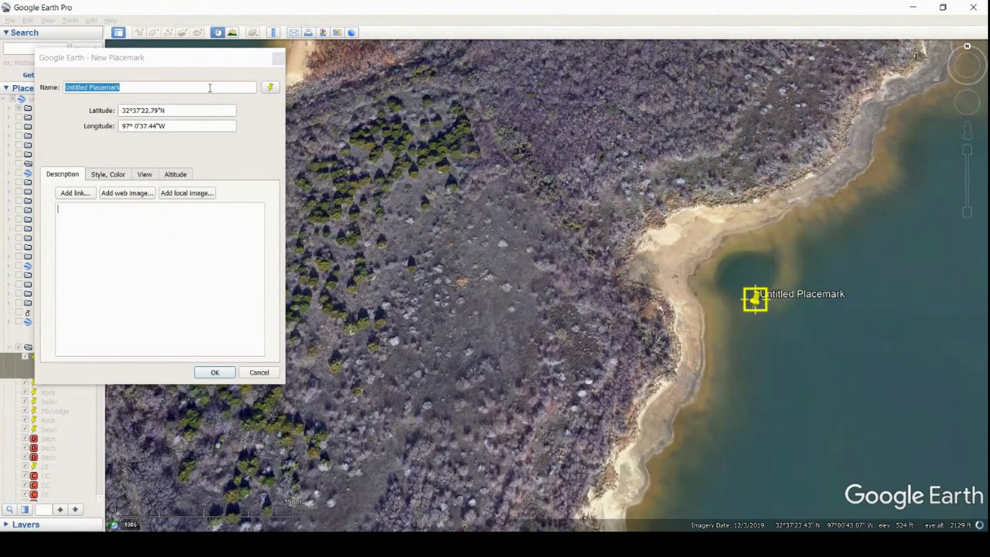
{"action": "type", "text": "PD"}
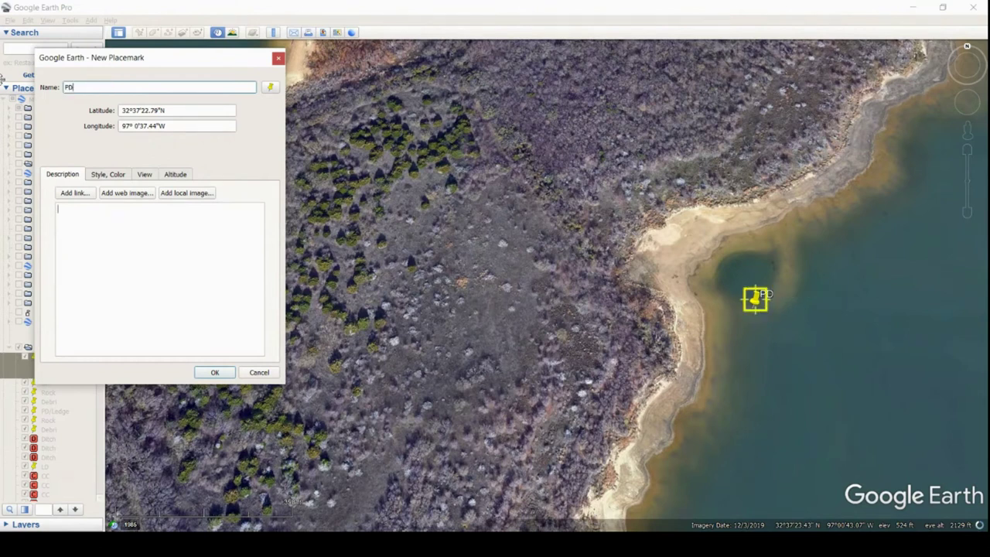
{"action": "key", "text": "Return"}
- Follow the peninsula's east shore south from the new PD waypoint and examine the first long cove and its timbered point
{"action": "left_click_drag", "start_coordinate": [730, 414], "coordinate": [804, 129]}
{"action": "left_click_drag", "start_coordinate": [692, 396], "coordinate": [817, 182]}
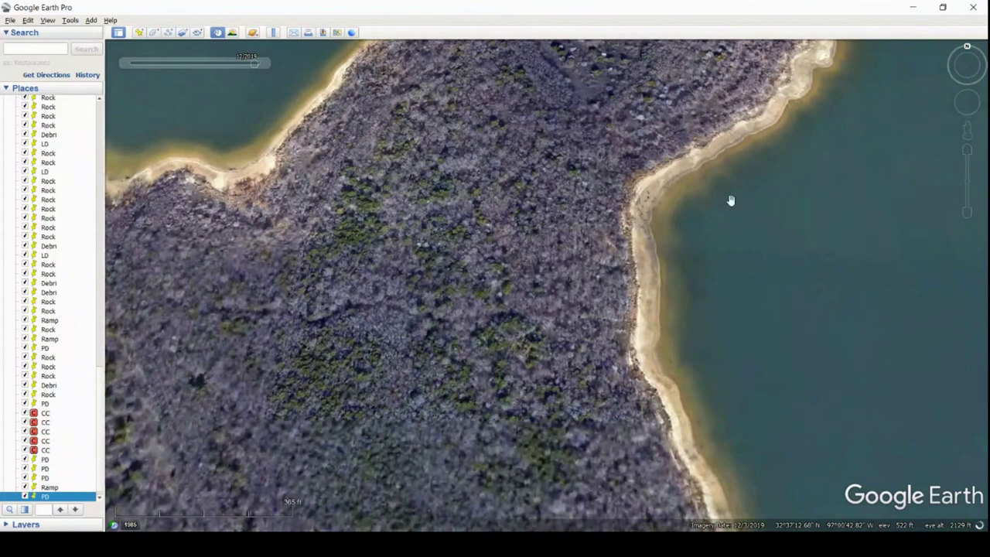
{"action": "left_click_drag", "start_coordinate": [720, 469], "coordinate": [637, 312]}
{"action": "left_click_drag", "start_coordinate": [705, 458], "coordinate": [728, 310]}
{"action": "left_click_drag", "start_coordinate": [672, 459], "coordinate": [681, 316]}
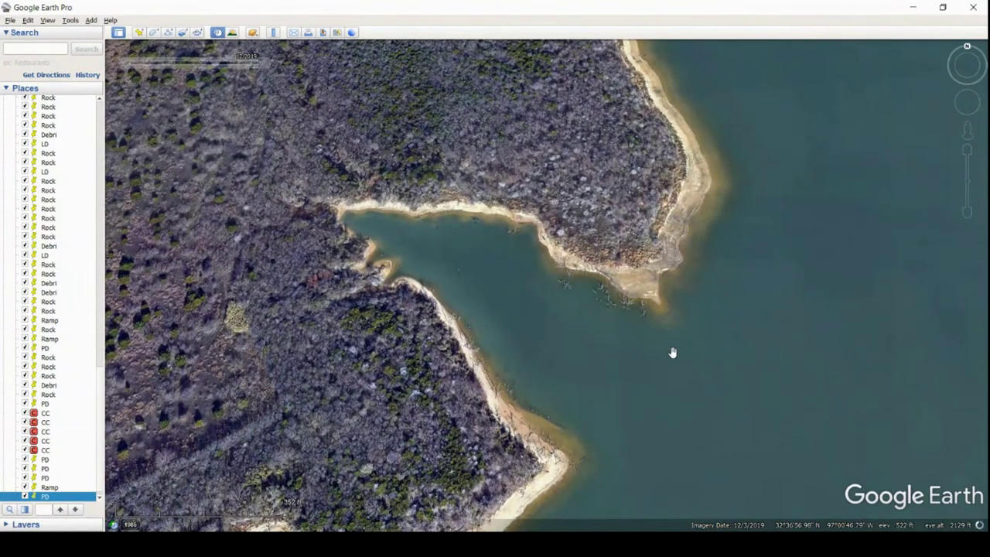
- Continue southwest along the peninsula and examine the small coves, sandy points and standing timber by the twin inlets
{"action": "left_click_drag", "start_coordinate": [625, 438], "coordinate": [746, 220]}
{"action": "left_click_drag", "start_coordinate": [507, 384], "coordinate": [687, 254]}
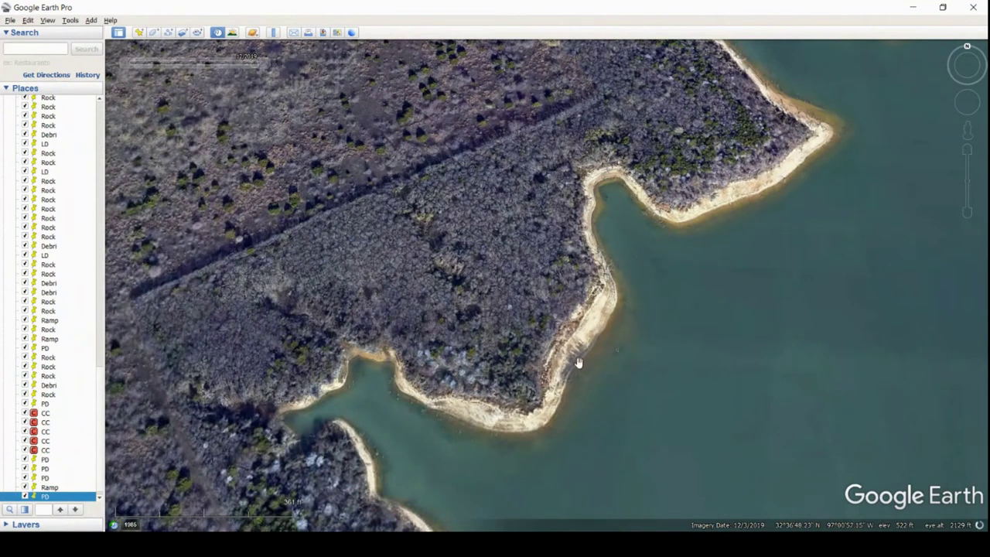
{"action": "left_click_drag", "start_coordinate": [551, 444], "coordinate": [705, 317]}
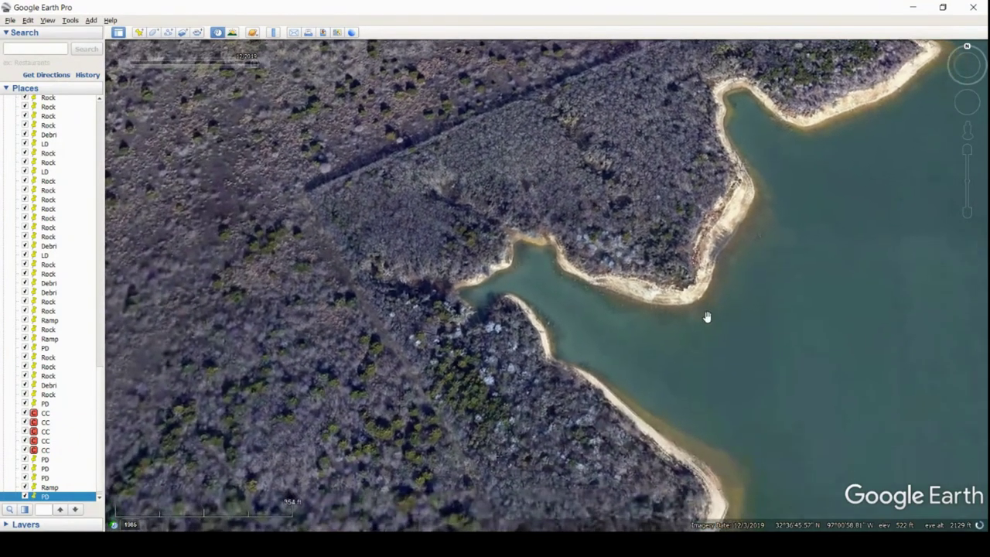
{"action": "left_click_drag", "start_coordinate": [778, 420], "coordinate": [795, 297]}
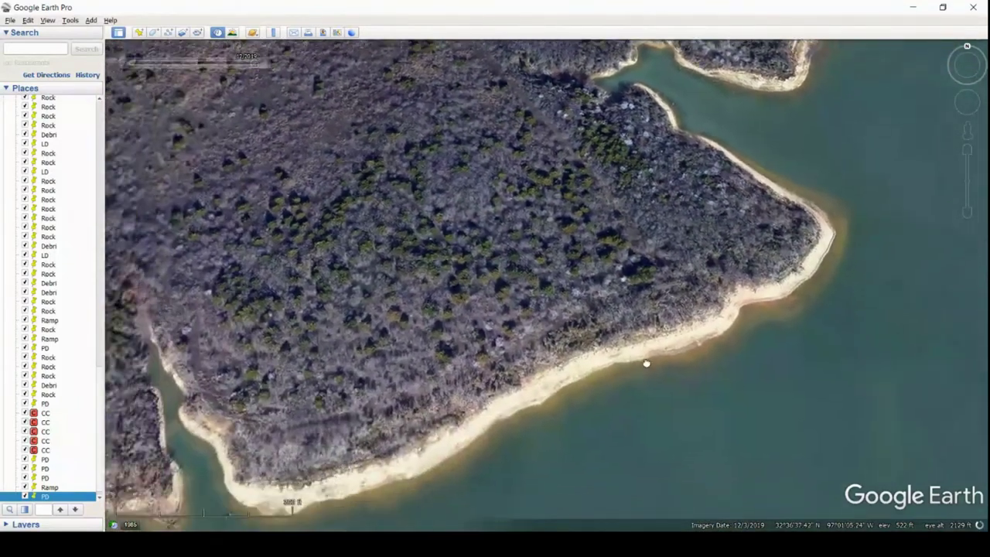
{"action": "left_click_drag", "start_coordinate": [646, 364], "coordinate": [745, 274]}
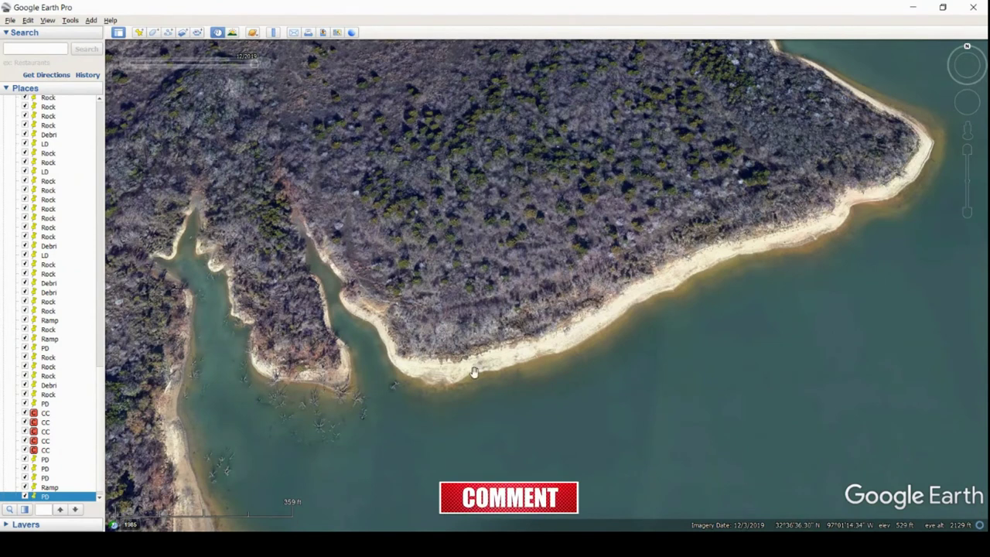
{"action": "scroll", "coordinate": [539, 376], "scroll_direction": "up", "scroll_amount": 3}
{"action": "scroll", "coordinate": [729, 83], "scroll_direction": "down", "scroll_amount": 3}
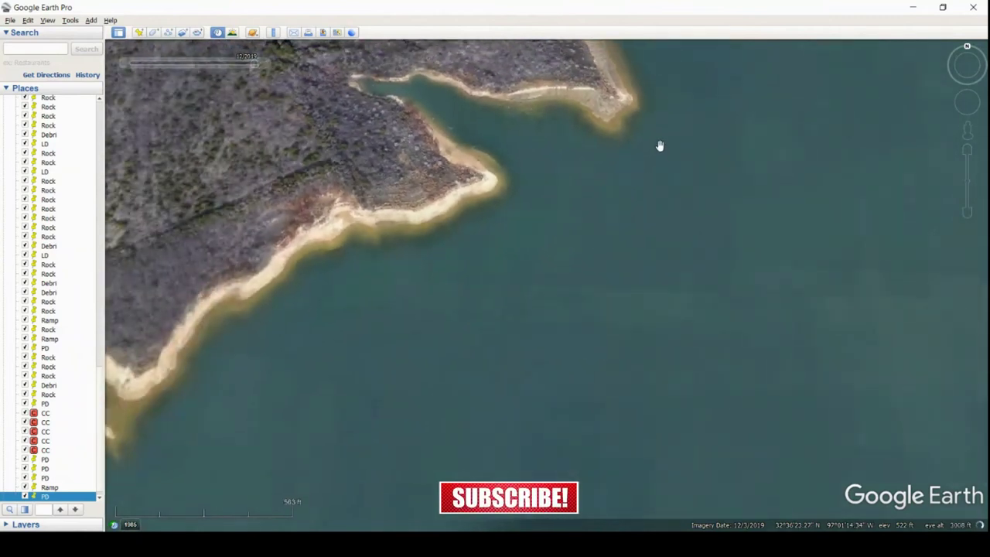
- Inspect the sandy points southwest of the twin inlets and the branching cove beyond the point with the submerged bar
{"action": "scroll", "coordinate": [596, 101], "scroll_direction": "up", "scroll_amount": 2}
{"action": "scroll", "coordinate": [623, 120], "scroll_direction": "up", "scroll_amount": 1}
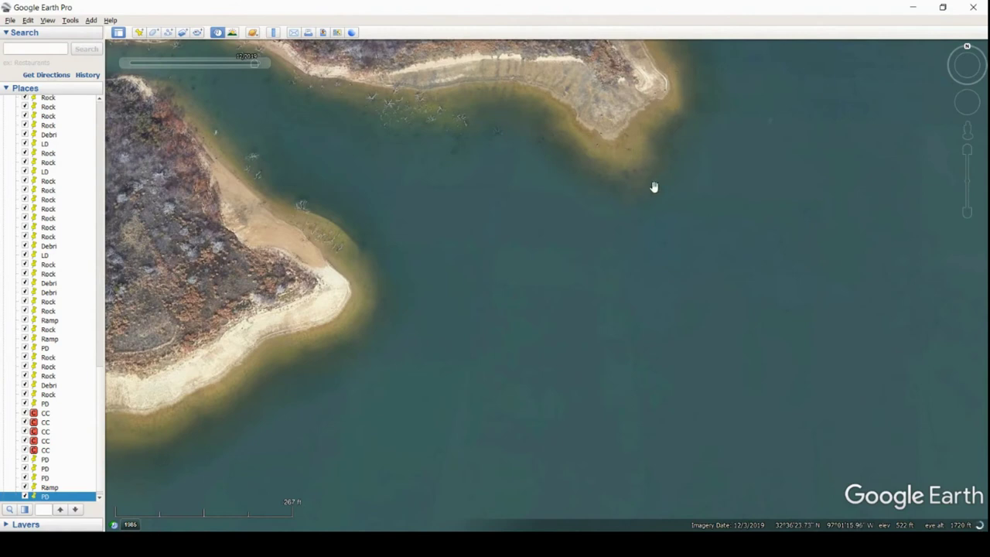
{"action": "left_click_drag", "start_coordinate": [483, 302], "coordinate": [900, 250]}
{"action": "left_click_drag", "start_coordinate": [433, 397], "coordinate": [769, 203]}
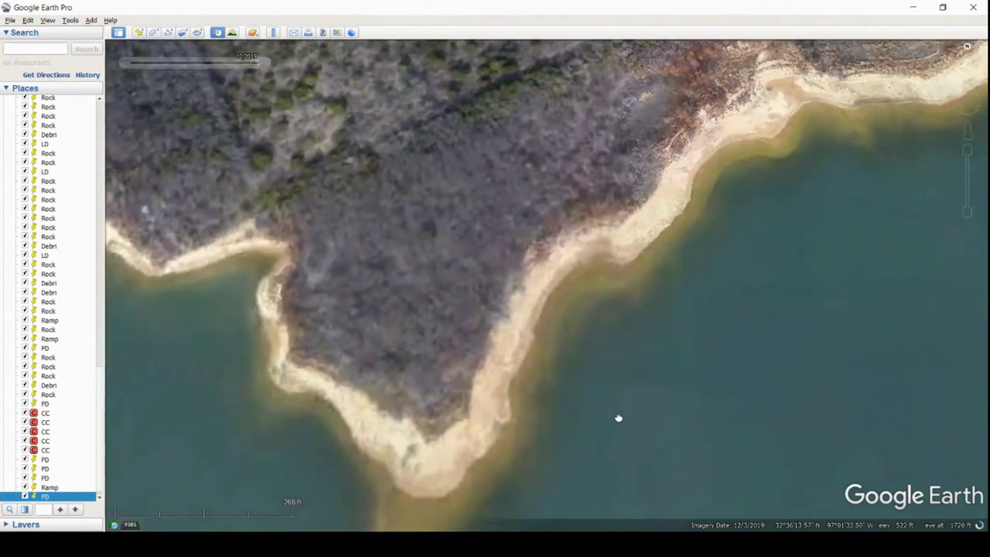
{"action": "left_click_drag", "start_coordinate": [619, 419], "coordinate": [895, 150]}
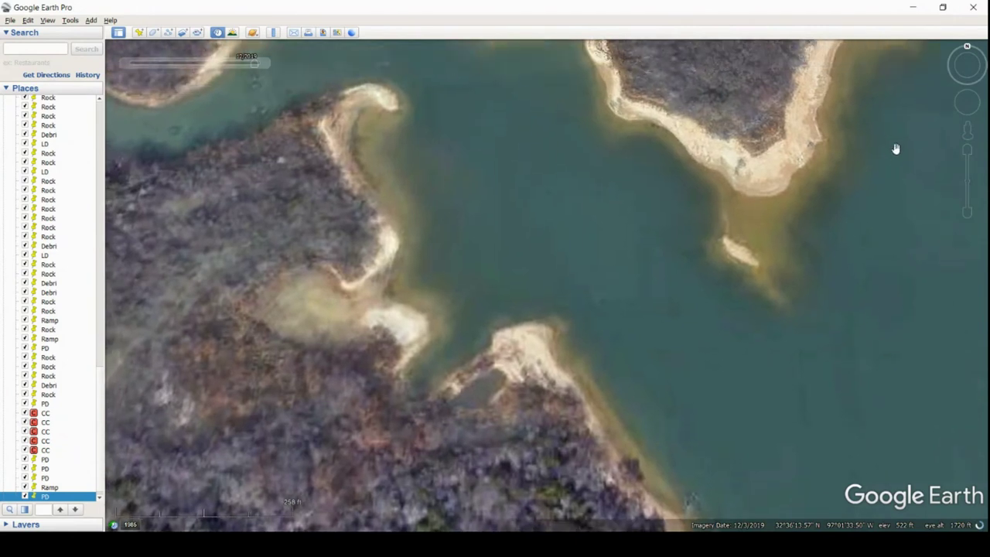
{"action": "scroll", "coordinate": [580, 309], "scroll_direction": "down", "scroll_amount": 4}
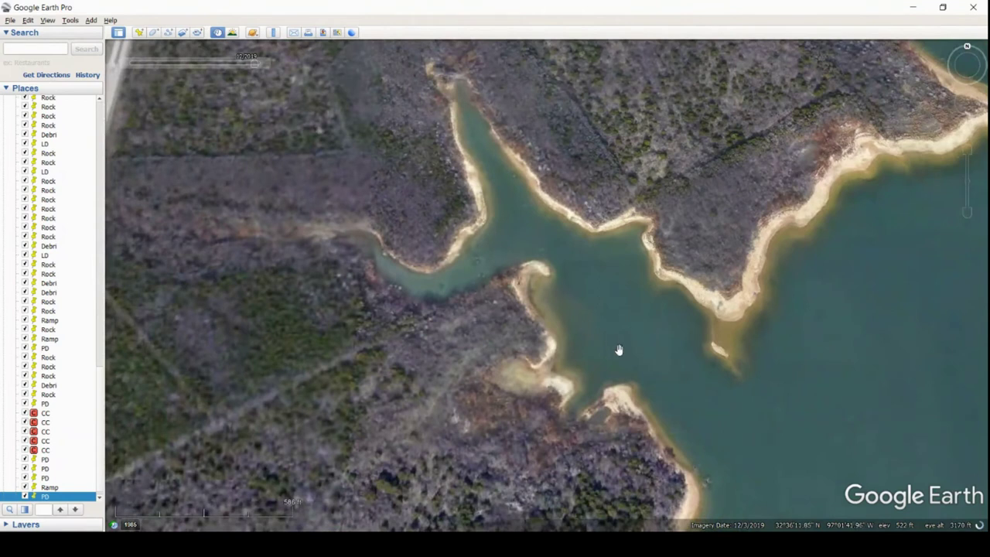
- Follow the shoreline south past the sandy point with the small pond and its standing timber into the long narrow cove
{"action": "scroll", "coordinate": [657, 380], "scroll_direction": "up", "scroll_amount": 3}
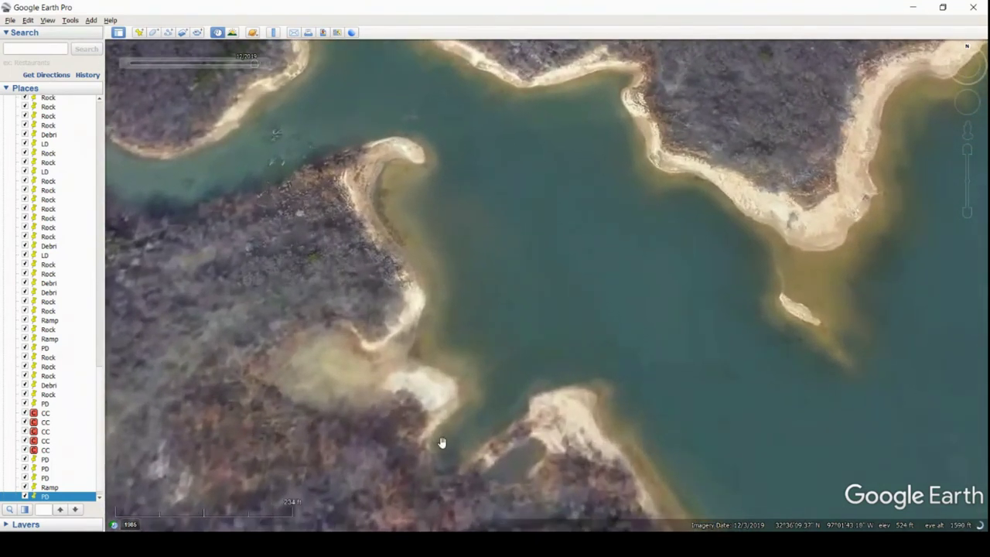
{"action": "left_click_drag", "start_coordinate": [818, 413], "coordinate": [706, 294]}
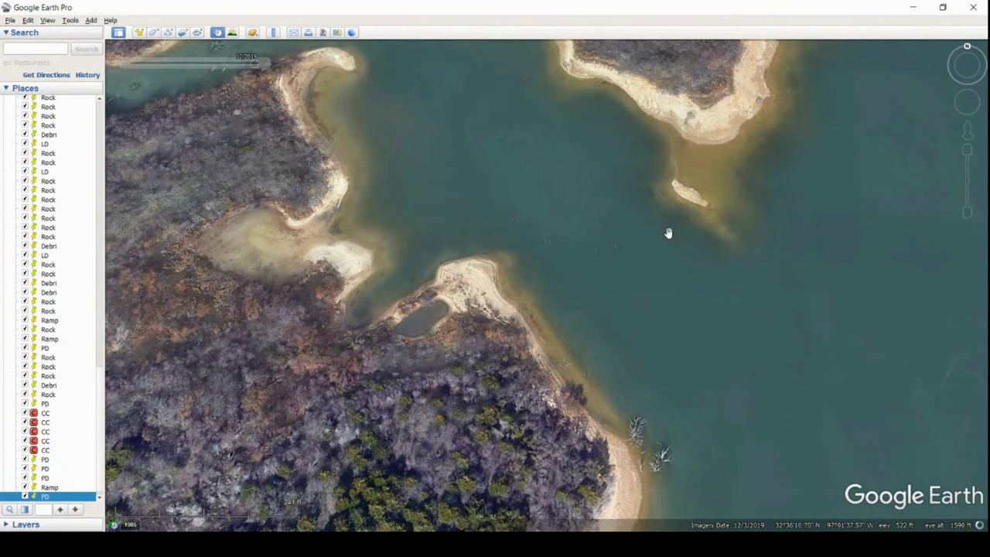
{"action": "left_click_drag", "start_coordinate": [756, 405], "coordinate": [705, 184]}
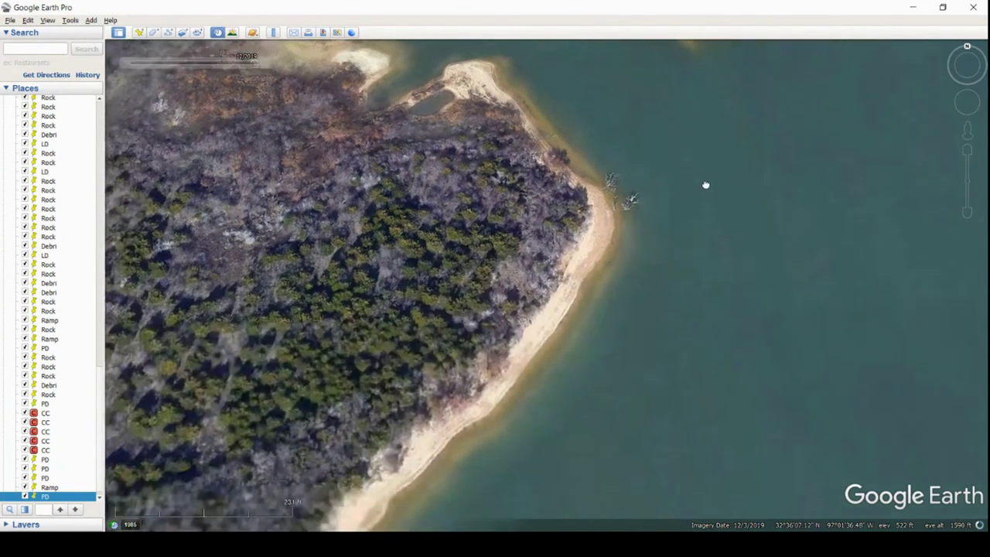
{"action": "mouse_move", "coordinate": [597, 307]}
{"action": "left_mouse_down"}
{"action": "mouse_move", "coordinate": [687, 234]}
{"action": "mouse_move", "coordinate": [750, 136]}
{"action": "left_mouse_up"}
{"action": "left_click_drag", "start_coordinate": [527, 387], "coordinate": [771, 151]}
{"action": "left_click_drag", "start_coordinate": [508, 243], "coordinate": [878, 177]}
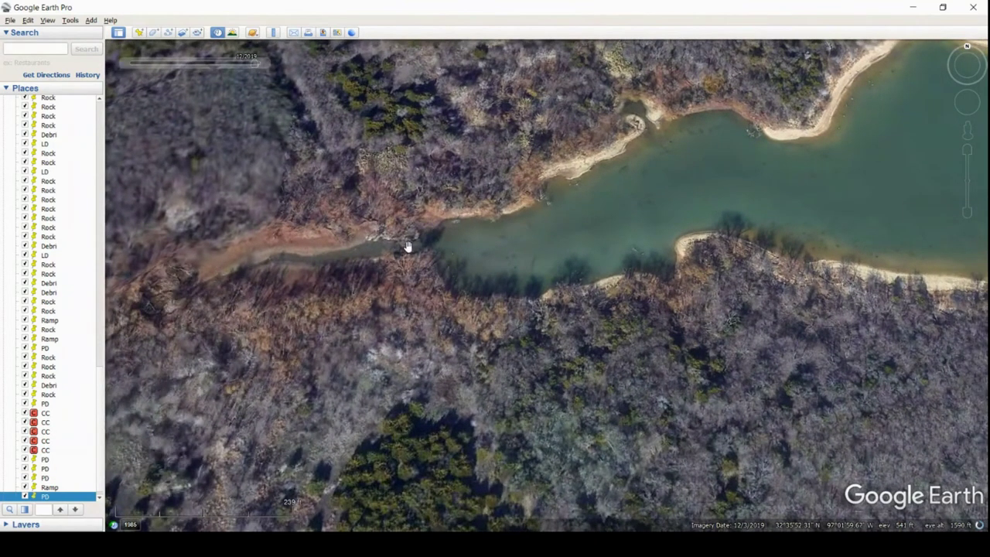
- Examine the point at the narrow cove's mouth and the straight sandy bank running south from it
{"action": "left_click_drag", "start_coordinate": [851, 206], "coordinate": [369, 146]}
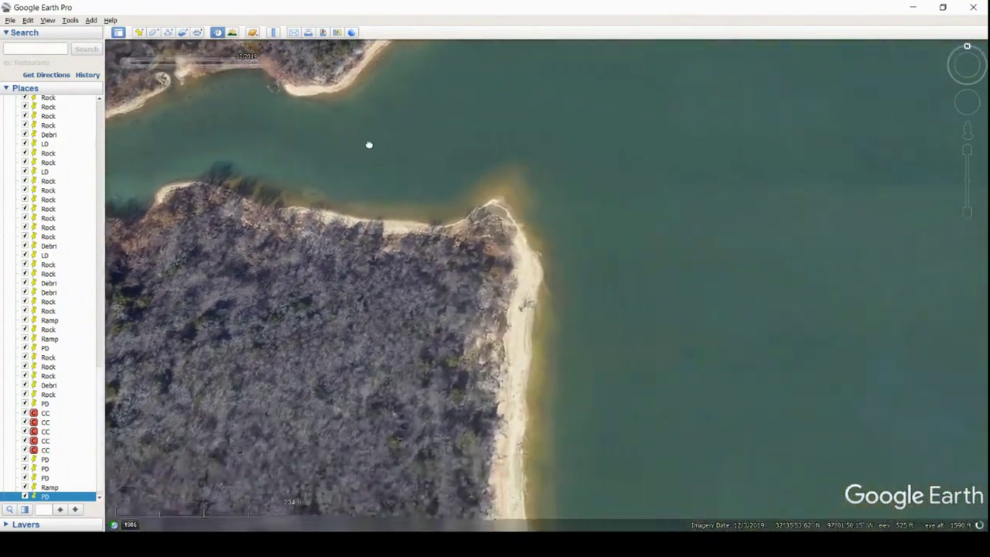
{"action": "scroll", "coordinate": [433, 266], "scroll_direction": "up", "scroll_amount": 3}
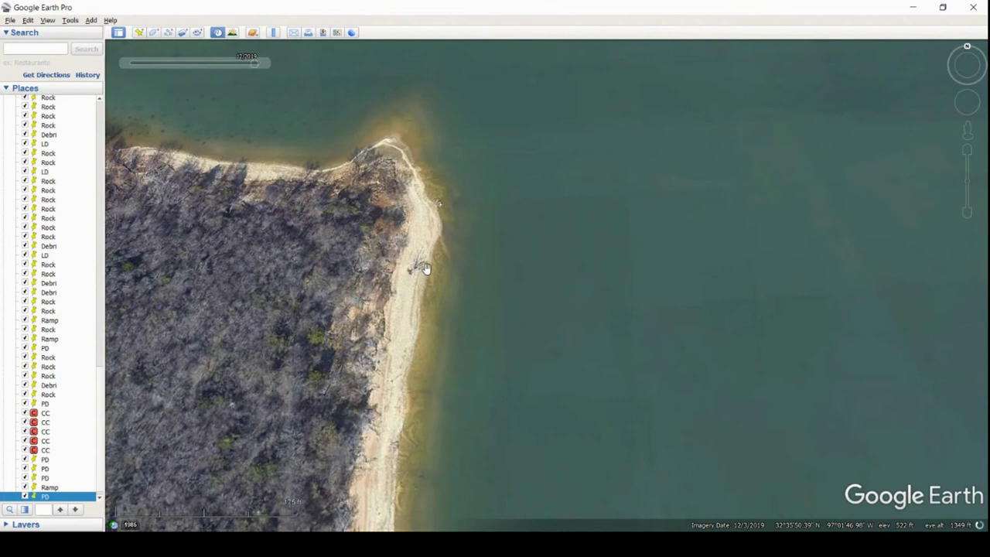
{"action": "left_click_drag", "start_coordinate": [468, 315], "coordinate": [542, 188]}
{"action": "left_click_drag", "start_coordinate": [575, 380], "coordinate": [515, 252]}
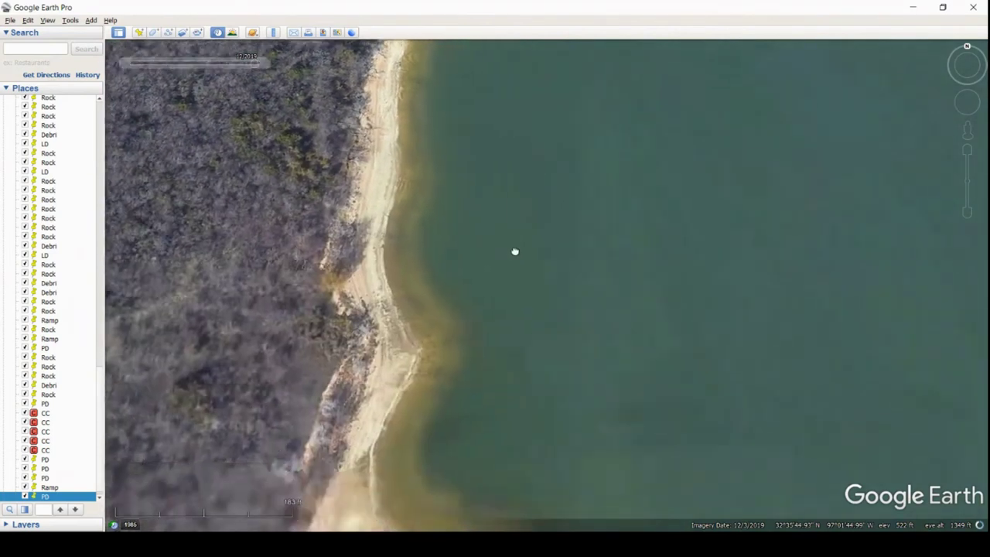
{"action": "scroll", "coordinate": [515, 387], "scroll_direction": "down", "scroll_amount": 5}
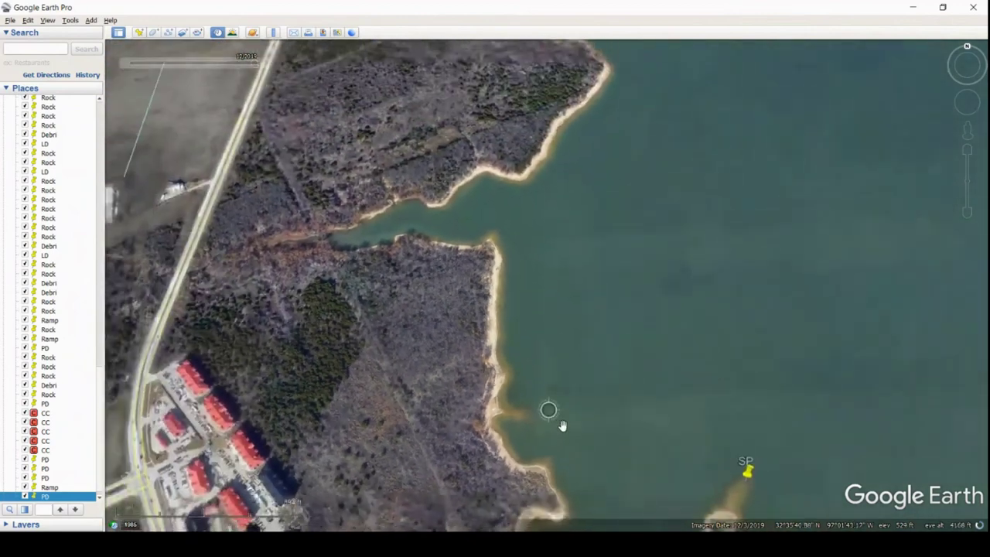
{"action": "left_click_drag", "start_coordinate": [595, 468], "coordinate": [561, 333]}
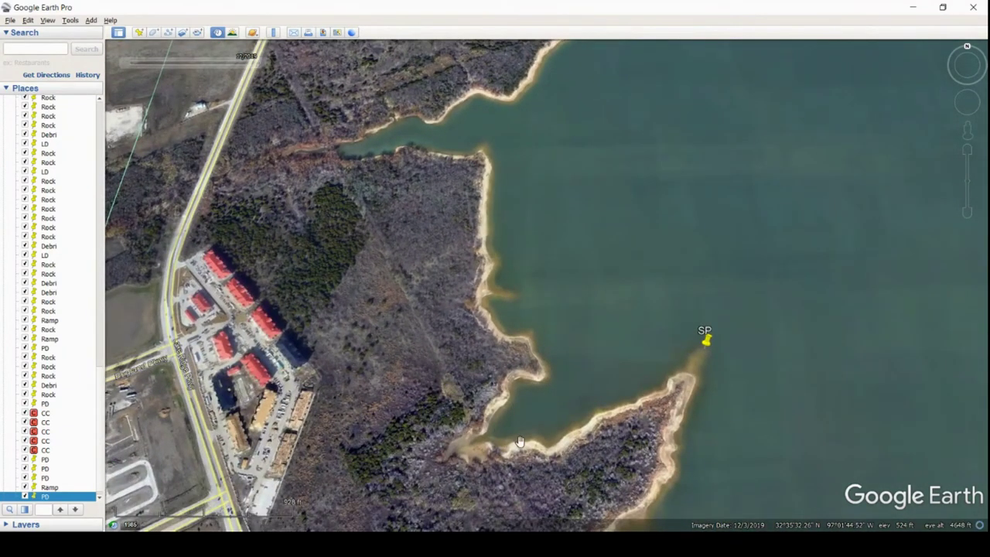
- Inspect the submerged sandbar off the long point at the SP waypoint and the smaller underwater spur northwest of it
{"action": "scroll", "coordinate": [700, 379], "scroll_direction": "up", "scroll_amount": 3}
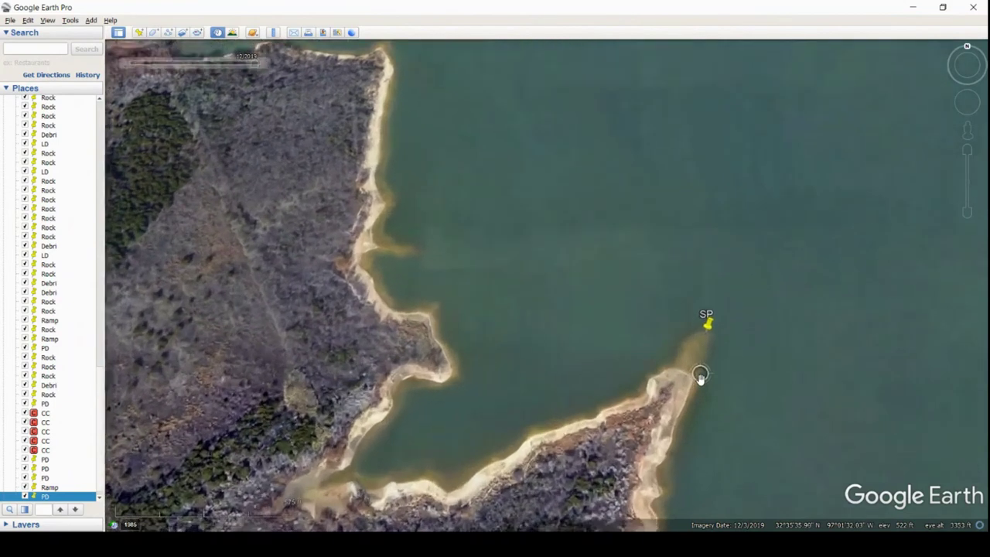
{"action": "scroll", "coordinate": [699, 379], "scroll_direction": "up", "scroll_amount": 3}
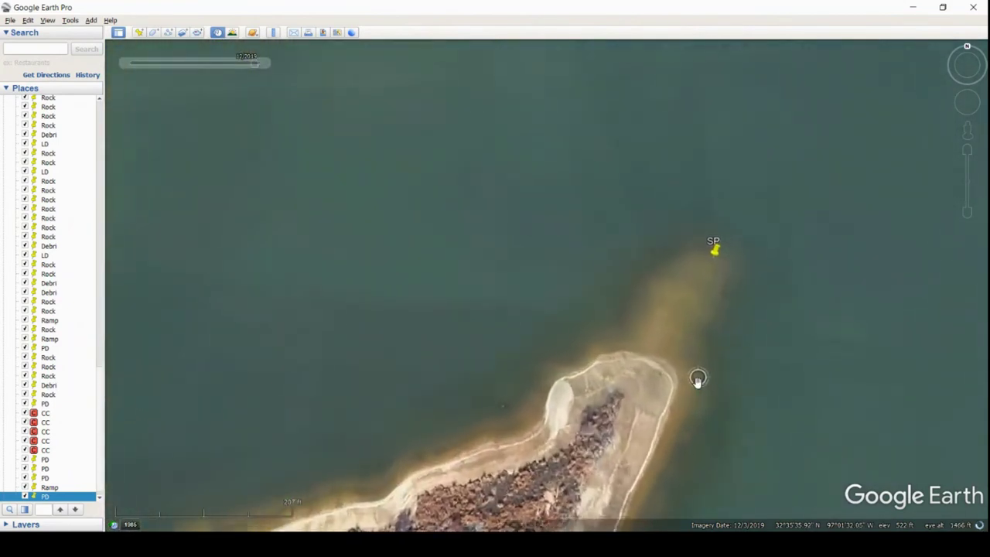
{"action": "left_click_drag", "start_coordinate": [736, 278], "coordinate": [626, 412]}
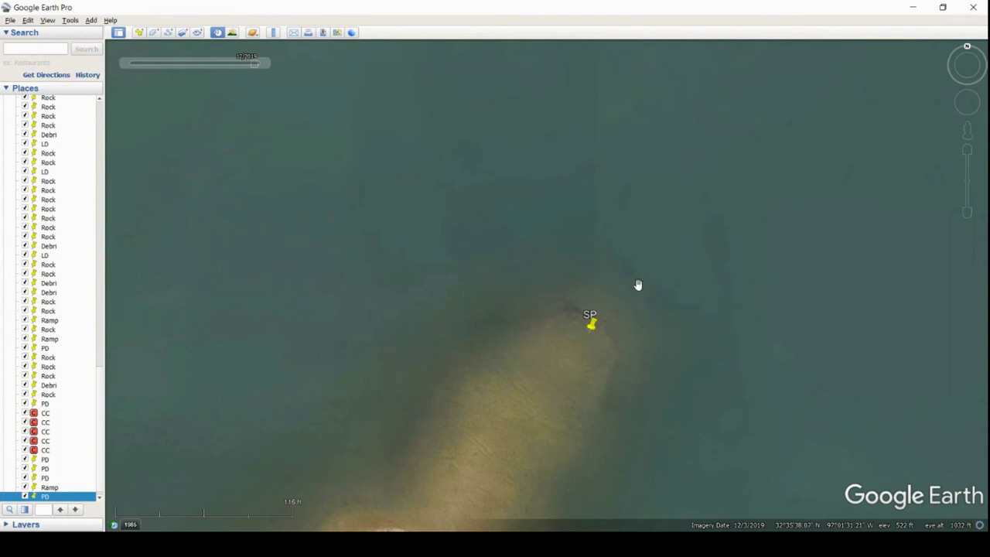
{"action": "scroll", "coordinate": [715, 351], "scroll_direction": "down", "scroll_amount": 5}
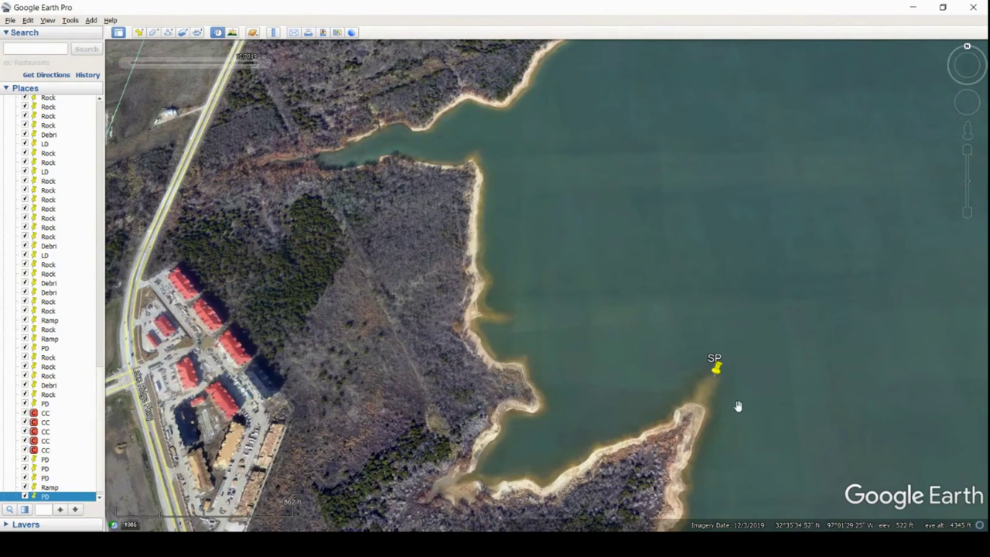
{"action": "scroll", "coordinate": [476, 330], "scroll_direction": "up", "scroll_amount": 3}
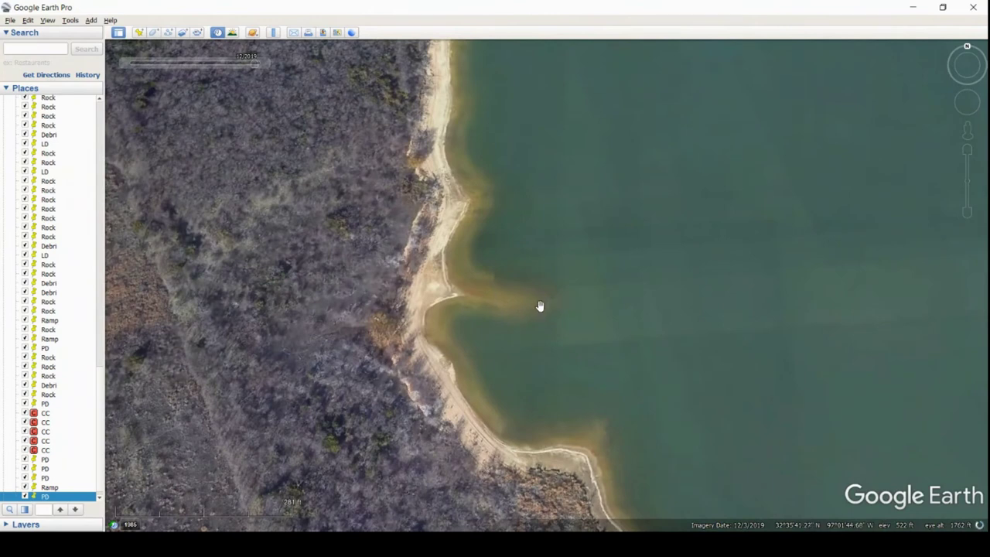
{"action": "left_click_drag", "start_coordinate": [861, 387], "coordinate": [334, 203]}
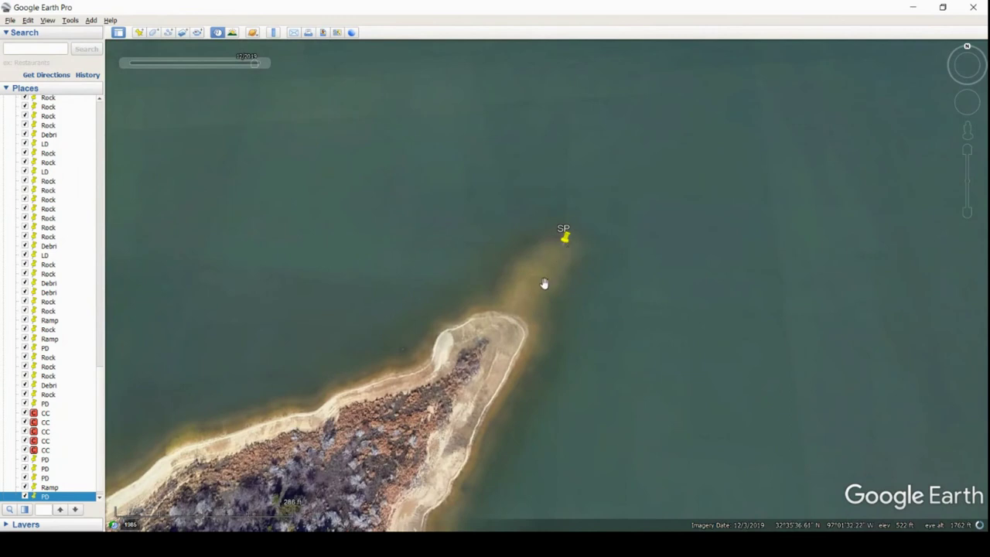
{"action": "scroll", "coordinate": [611, 341], "scroll_direction": "down", "scroll_amount": 3}
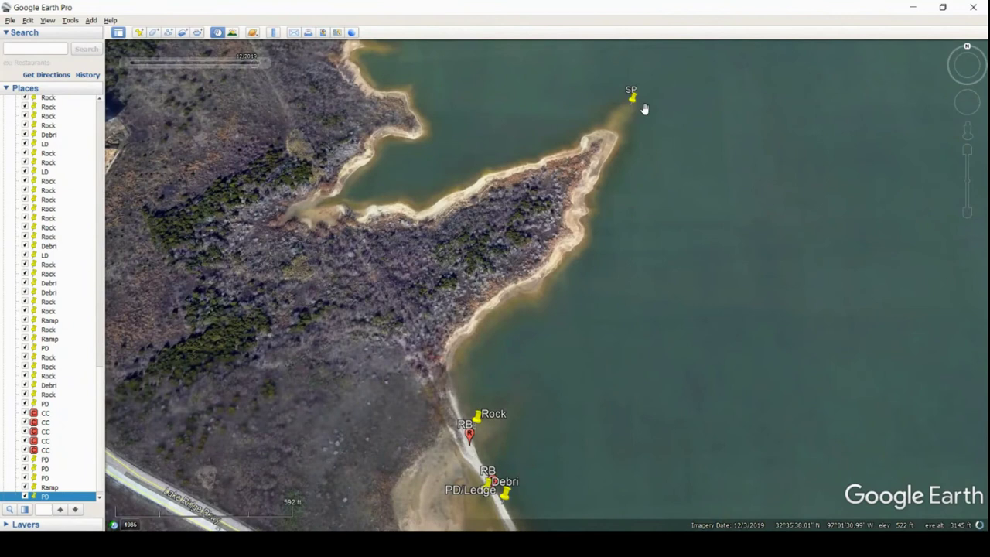
- Examine the Rock, RB, Debri and PD/Ledge waypoints along the narrow exposed bar south of the SP point
{"action": "left_click_drag", "start_coordinate": [495, 401], "coordinate": [533, 250]}
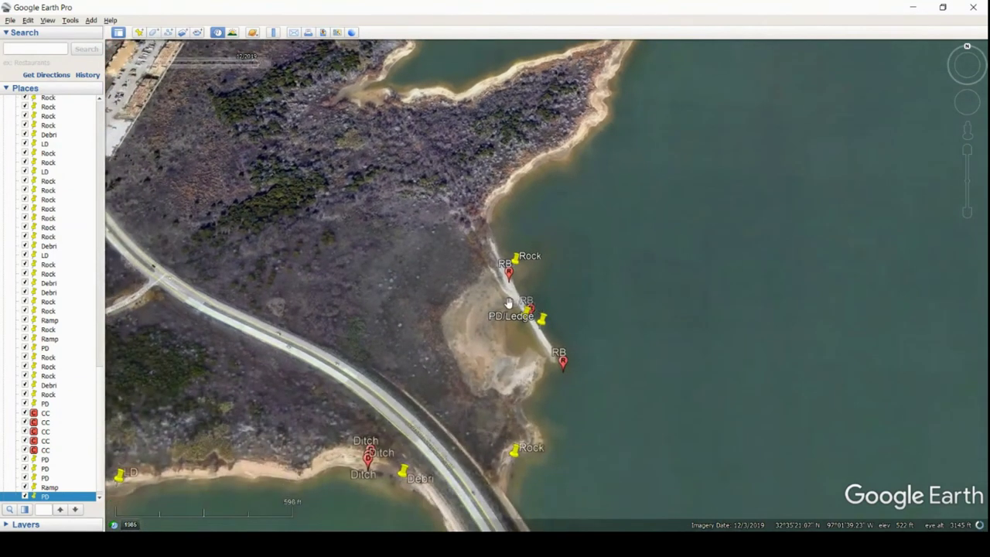
{"action": "scroll", "coordinate": [508, 294], "scroll_direction": "up", "scroll_amount": 3}
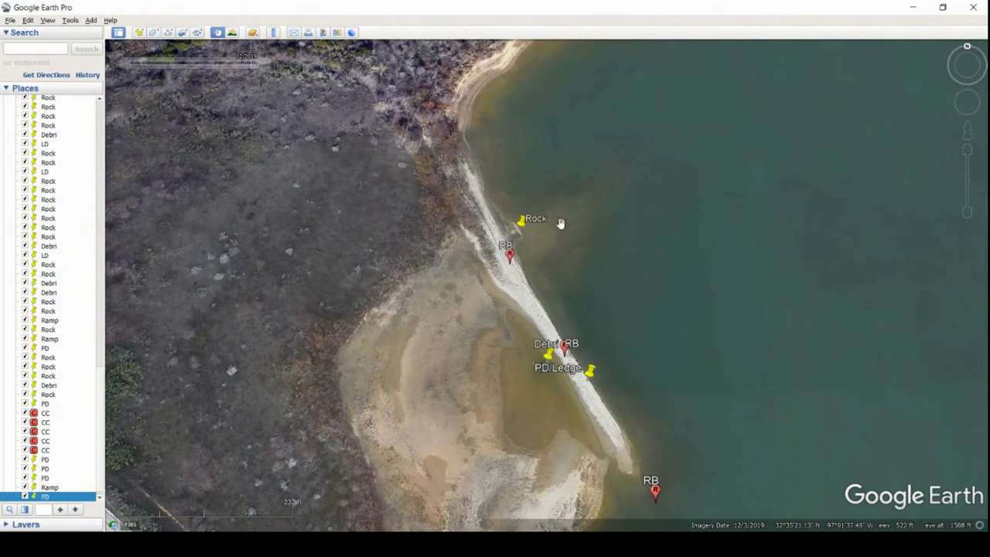
{"action": "scroll", "coordinate": [516, 239], "scroll_direction": "up", "scroll_amount": 2}
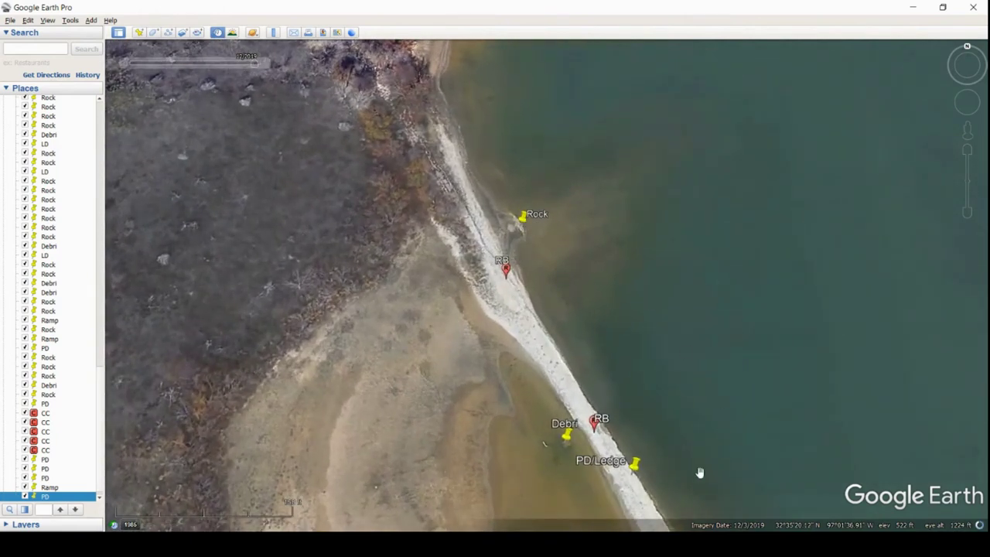
{"action": "scroll", "coordinate": [657, 471], "scroll_direction": "up", "scroll_amount": 2}
{"action": "left_click_drag", "start_coordinate": [652, 478], "coordinate": [673, 276]}
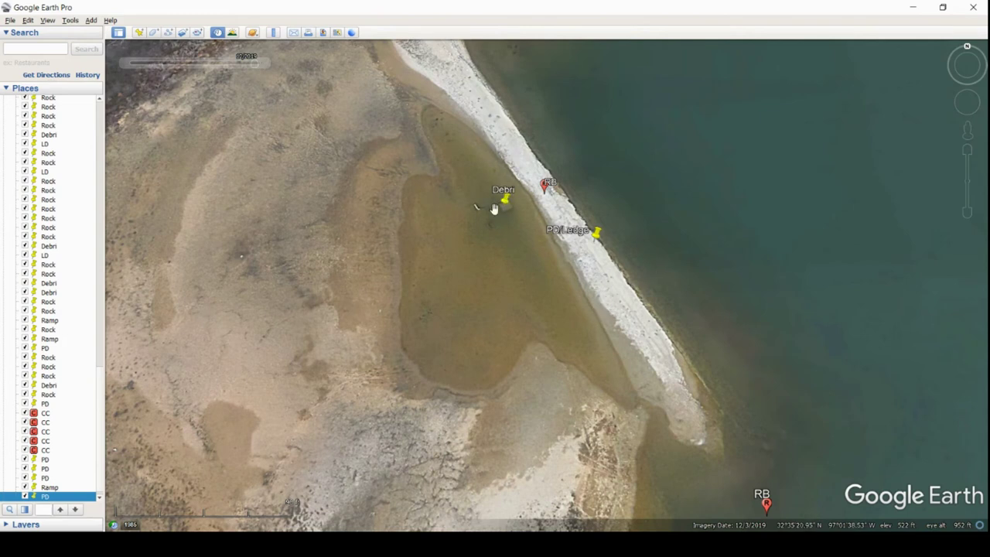
- Compare the narrow bar with the 11/2020 imagery and return to the 12/2019 imagery
{"action": "left_click", "coordinate": [266, 64]}
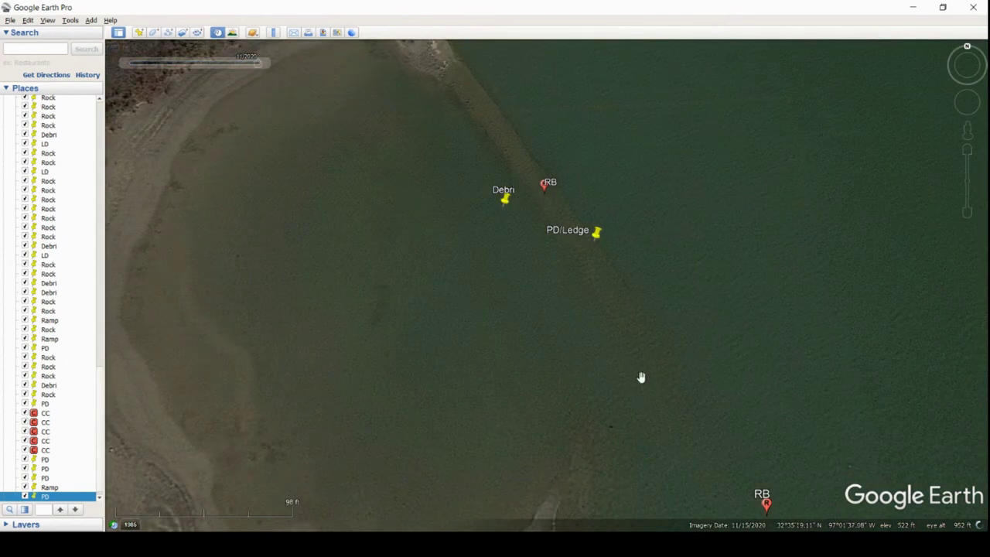
{"action": "left_click", "coordinate": [126, 63]}
{"action": "scroll", "coordinate": [645, 391], "scroll_direction": "down", "scroll_amount": 4}
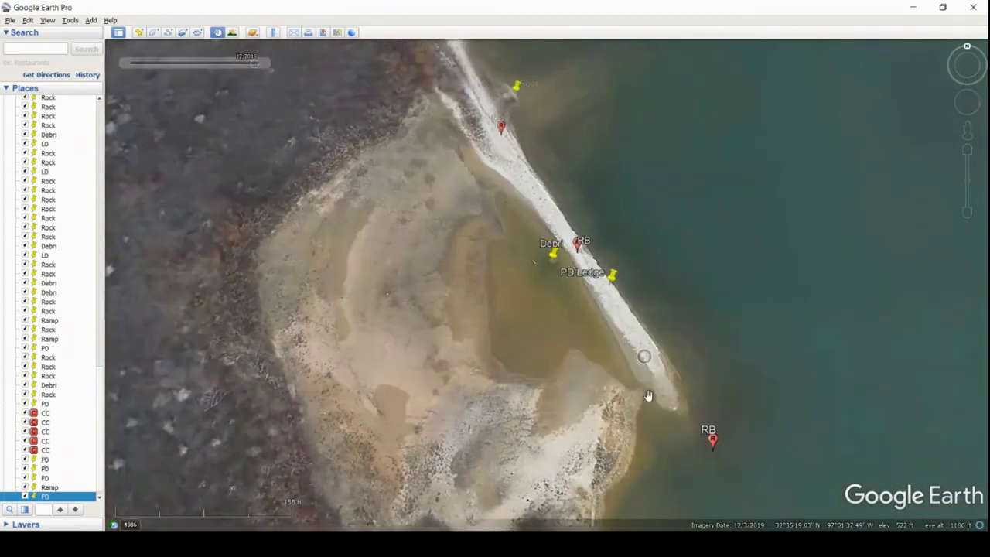
- Inspect the Rock waypoint on the bank south of the bar and follow the road causeway southeast to the bridge
{"action": "left_click_drag", "start_coordinate": [653, 435], "coordinate": [590, 276]}
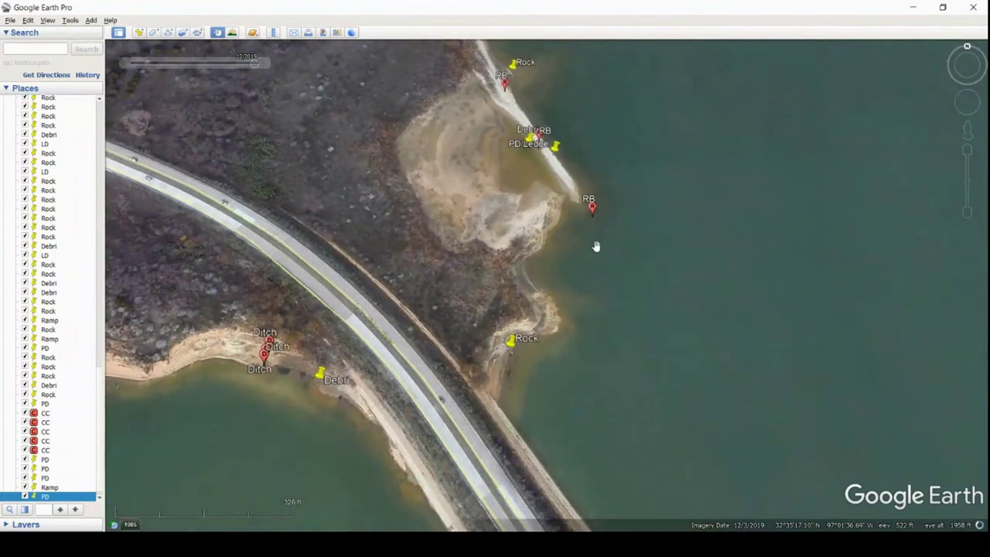
{"action": "scroll", "coordinate": [515, 375], "scroll_direction": "up", "scroll_amount": 3}
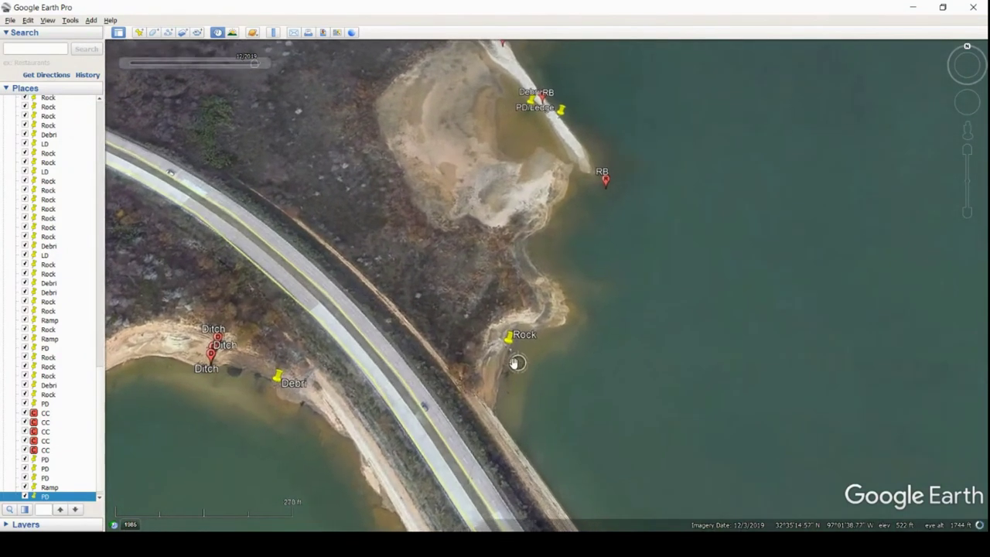
{"action": "scroll", "coordinate": [506, 348], "scroll_direction": "up", "scroll_amount": 2}
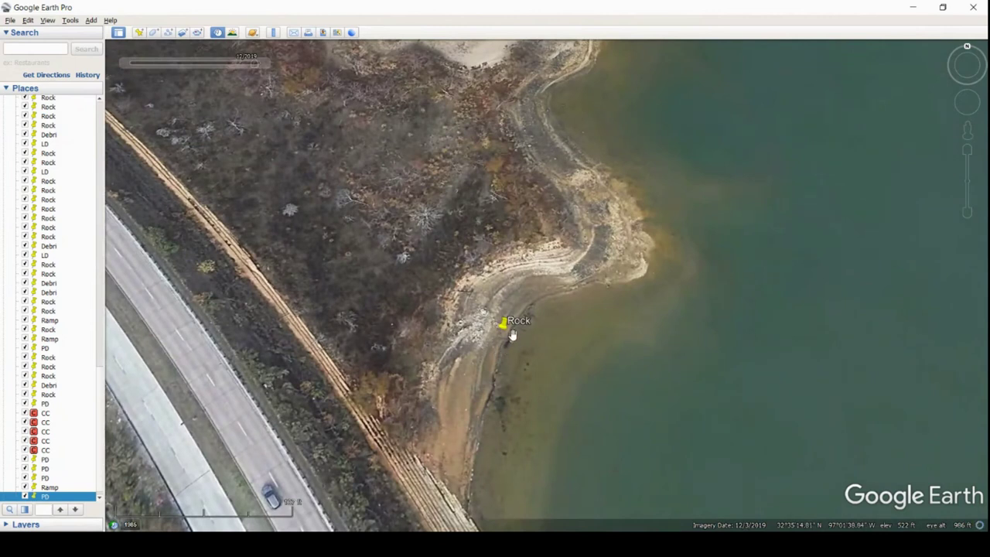
{"action": "left_click_drag", "start_coordinate": [551, 449], "coordinate": [723, 150]}
{"action": "scroll", "coordinate": [694, 173], "scroll_direction": "up", "scroll_amount": 2}
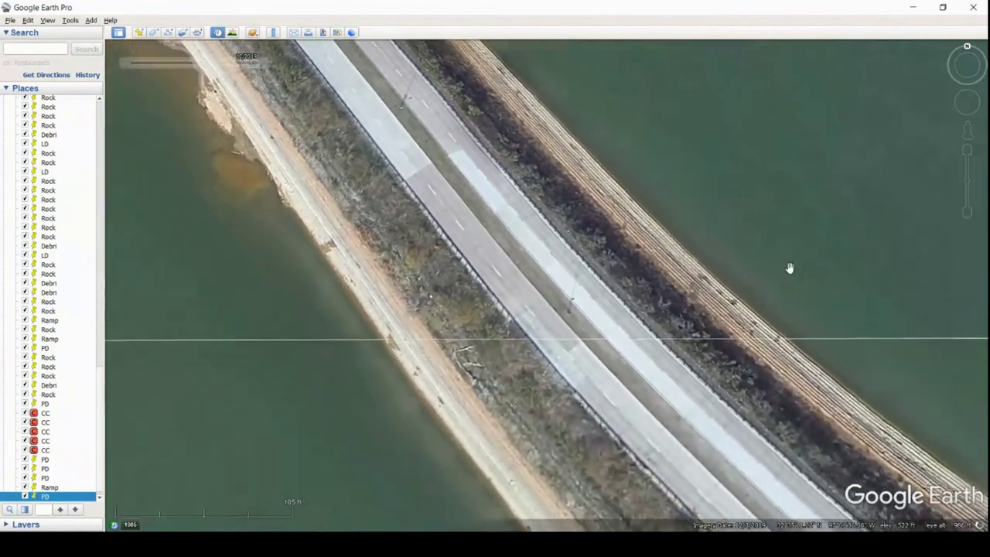
{"action": "scroll", "coordinate": [840, 294], "scroll_direction": "down", "scroll_amount": 3}
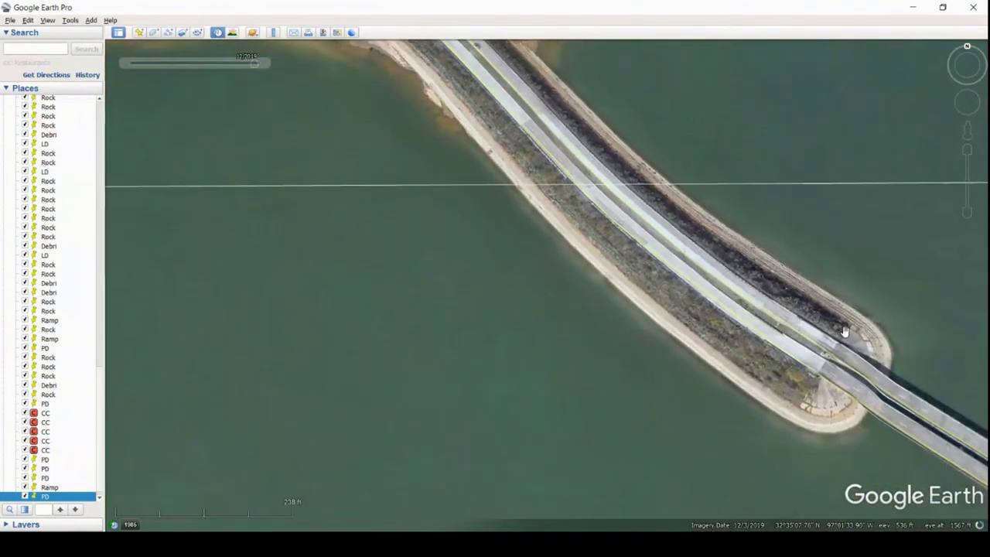
- Examine the Debri and Ditch waypoints on the causeway's west side and the standing timber farther west along the bank
{"action": "left_click_drag", "start_coordinate": [392, 154], "coordinate": [741, 402]}
{"action": "scroll", "coordinate": [654, 246], "scroll_direction": "up", "scroll_amount": 2}
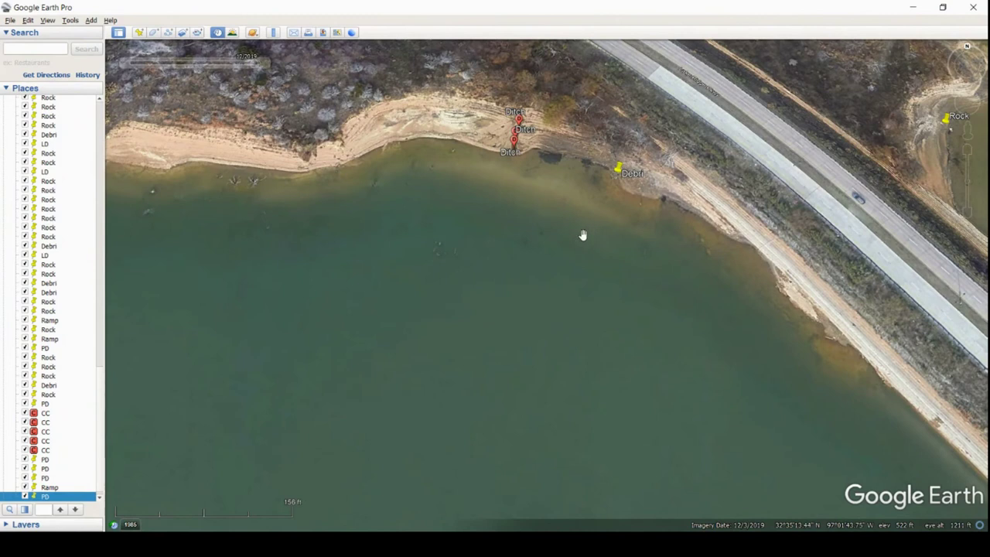
{"action": "scroll", "coordinate": [615, 181], "scroll_direction": "up", "scroll_amount": 1}
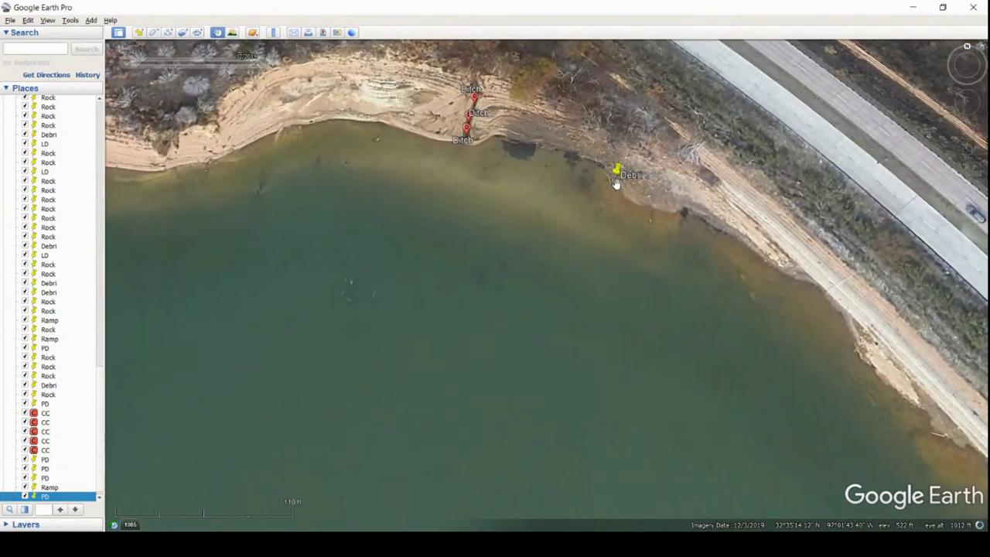
{"action": "scroll", "coordinate": [611, 186], "scroll_direction": "up", "scroll_amount": 1}
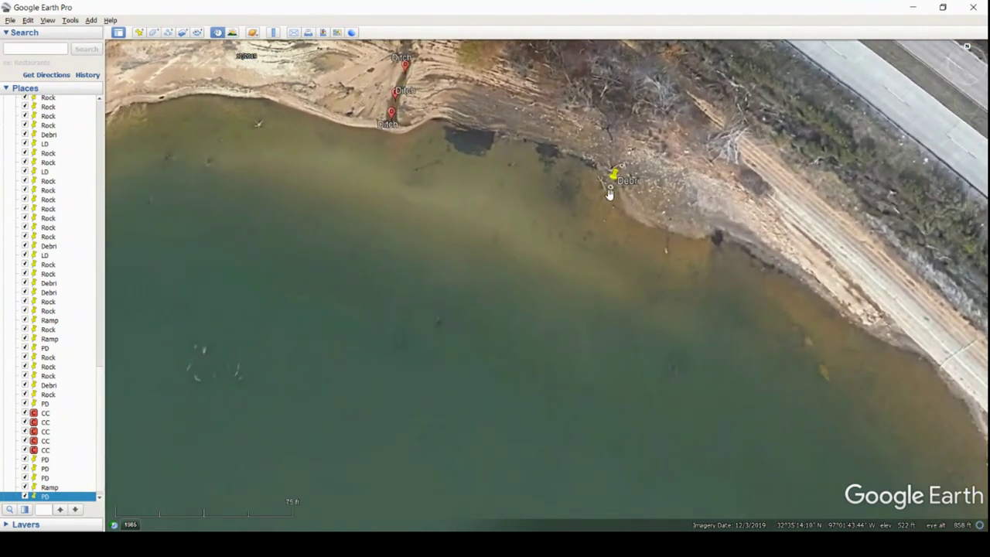
{"action": "left_click_drag", "start_coordinate": [444, 191], "coordinate": [815, 358]}
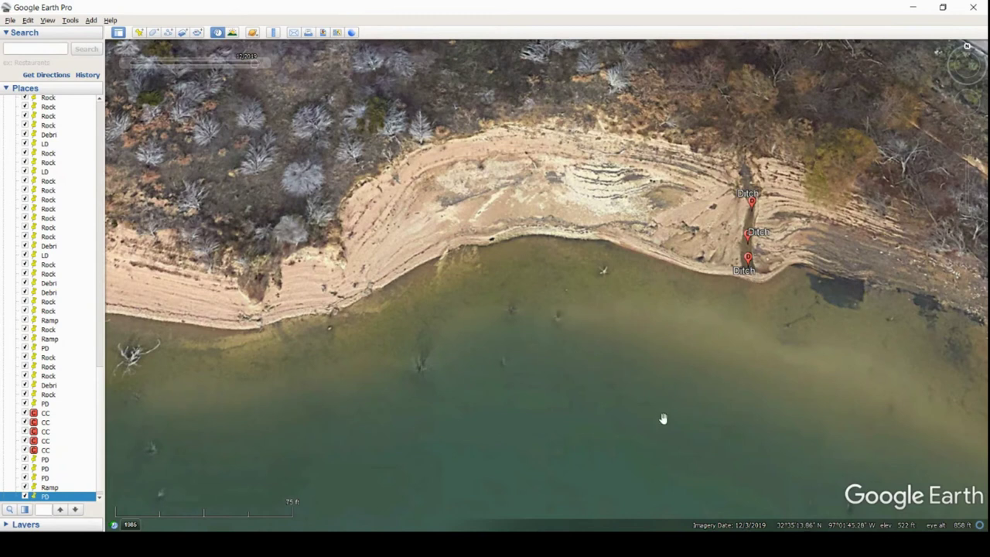
{"action": "left_click_drag", "start_coordinate": [663, 418], "coordinate": [838, 289]}
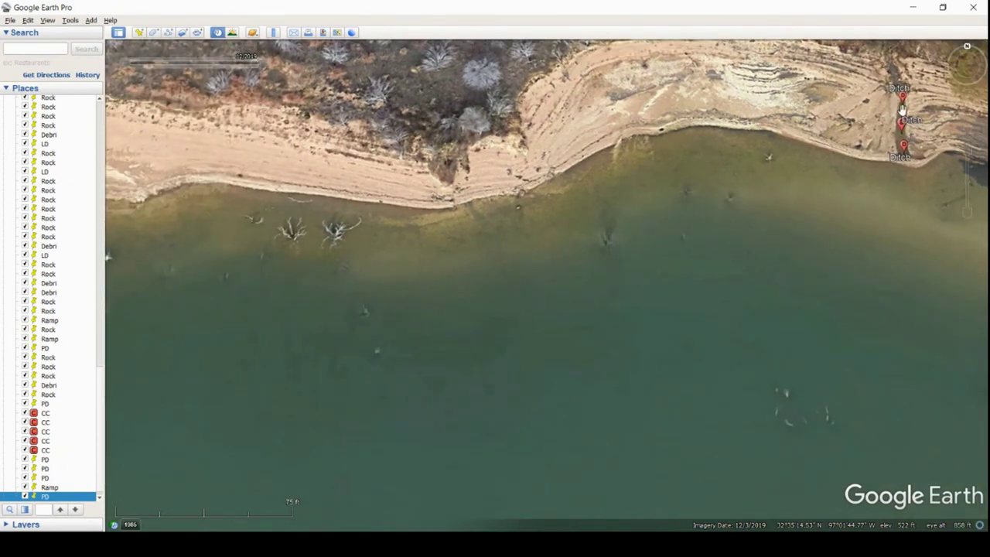
- Review the bank around the Ditch and Debri waypoints and follow it west to the LD waypoint
{"action": "scroll", "coordinate": [438, 446], "scroll_direction": "down", "scroll_amount": 3}
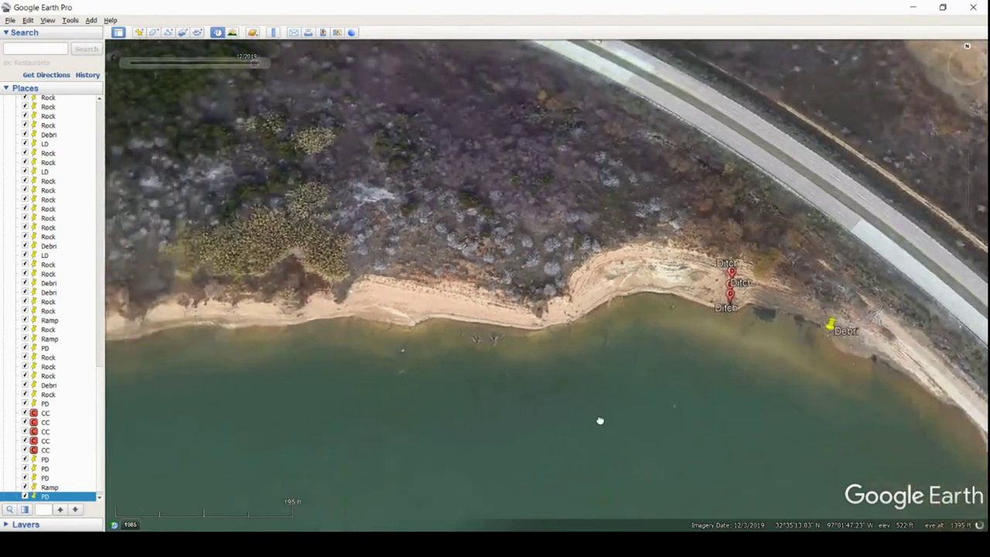
{"action": "scroll", "coordinate": [599, 420], "scroll_direction": "up", "scroll_amount": 2}
{"action": "left_click_drag", "start_coordinate": [896, 319], "coordinate": [579, 420]}
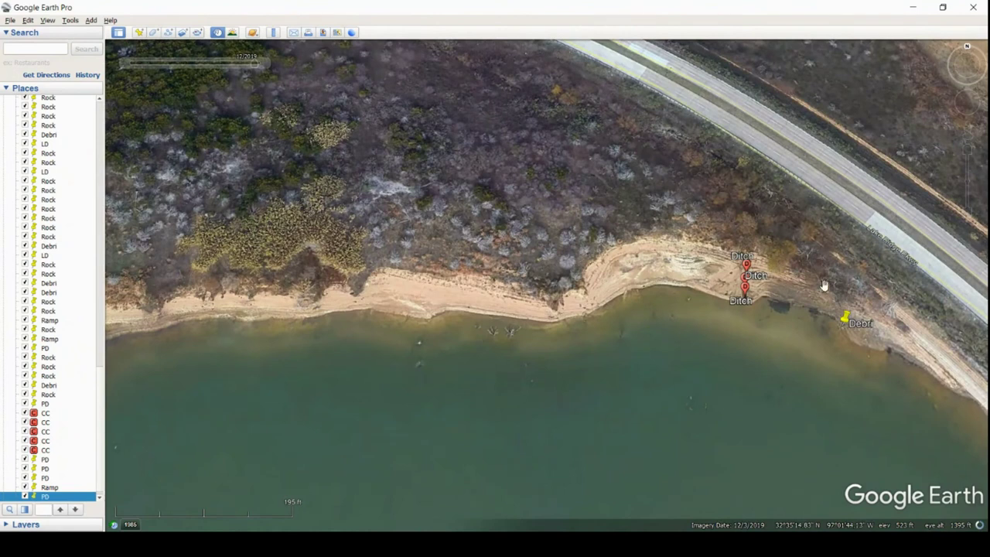
{"action": "left_click_drag", "start_coordinate": [300, 480], "coordinate": [806, 339]}
{"action": "scroll", "coordinate": [523, 228], "scroll_direction": "up", "scroll_amount": 3}
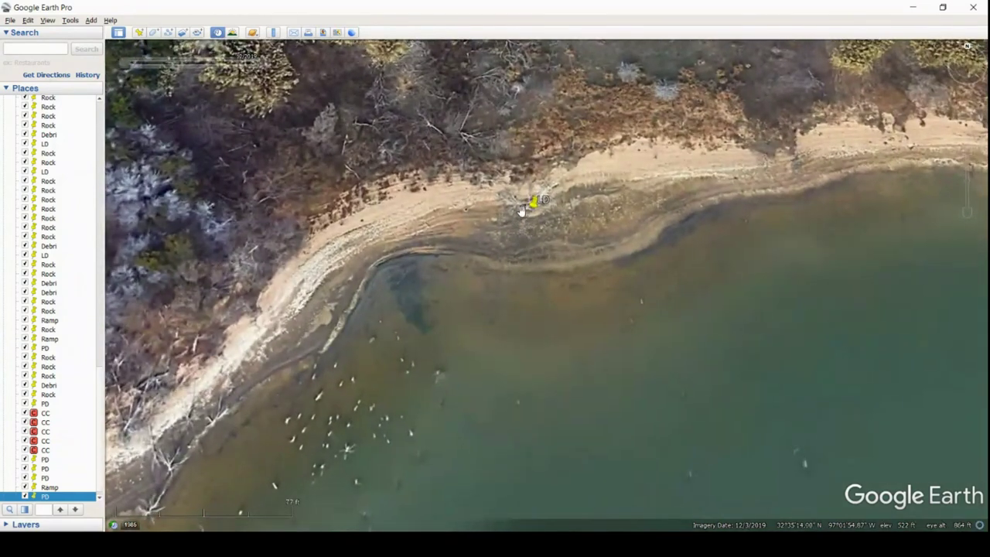
- Inspect the LD waypoint and follow the bank southwest to the wooded point at the mouth of the creek cove
{"action": "scroll", "coordinate": [522, 221], "scroll_direction": "up", "scroll_amount": 2}
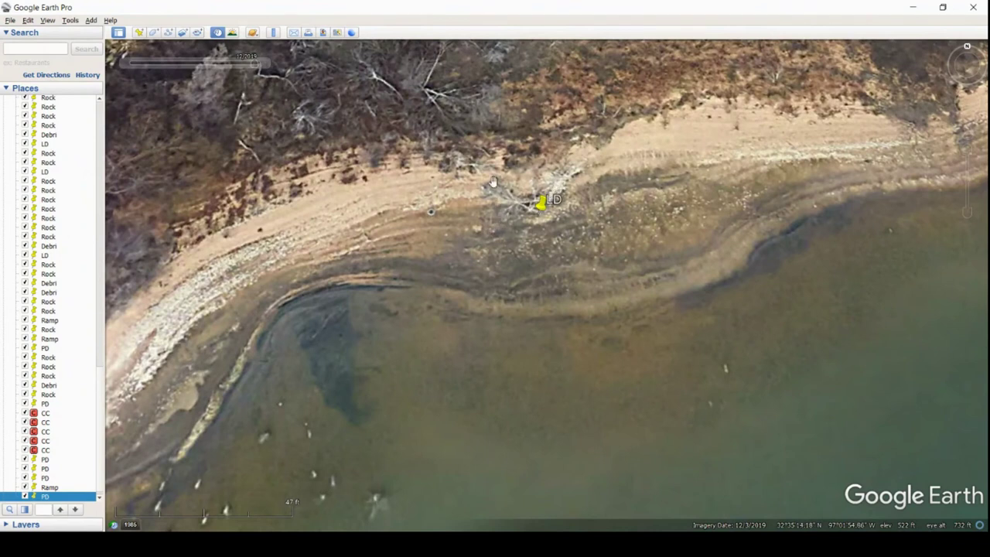
{"action": "scroll", "coordinate": [527, 397], "scroll_direction": "down", "scroll_amount": 1}
{"action": "scroll", "coordinate": [553, 409], "scroll_direction": "down", "scroll_amount": 3}
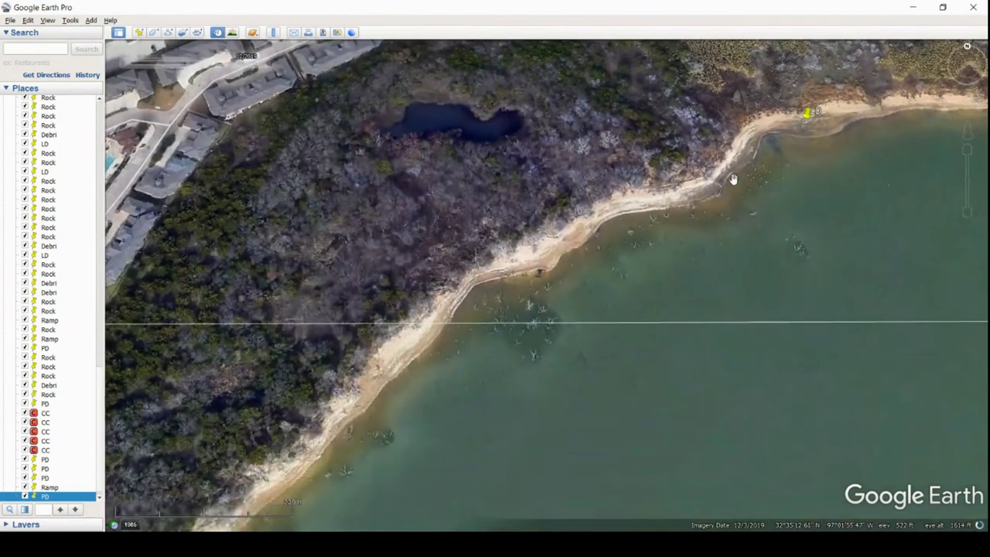
{"action": "left_click_drag", "start_coordinate": [491, 388], "coordinate": [689, 224]}
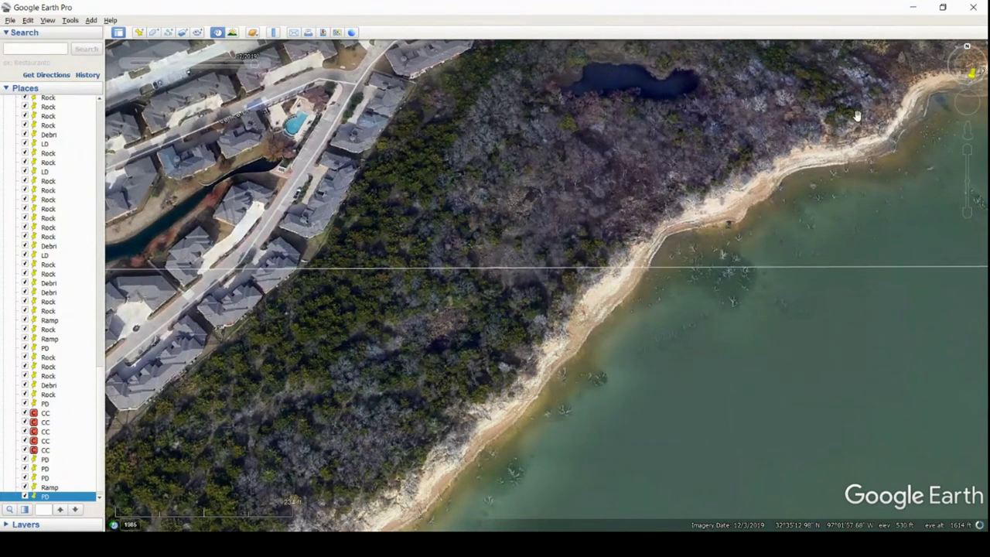
{"action": "left_click_drag", "start_coordinate": [651, 359], "coordinate": [891, 117]}
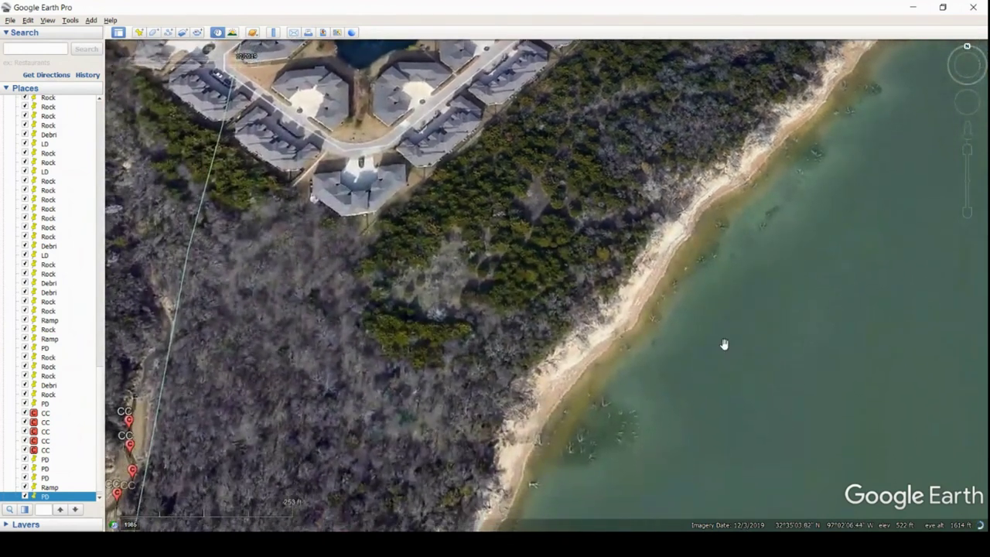
{"action": "left_click_drag", "start_coordinate": [659, 459], "coordinate": [793, 124]}
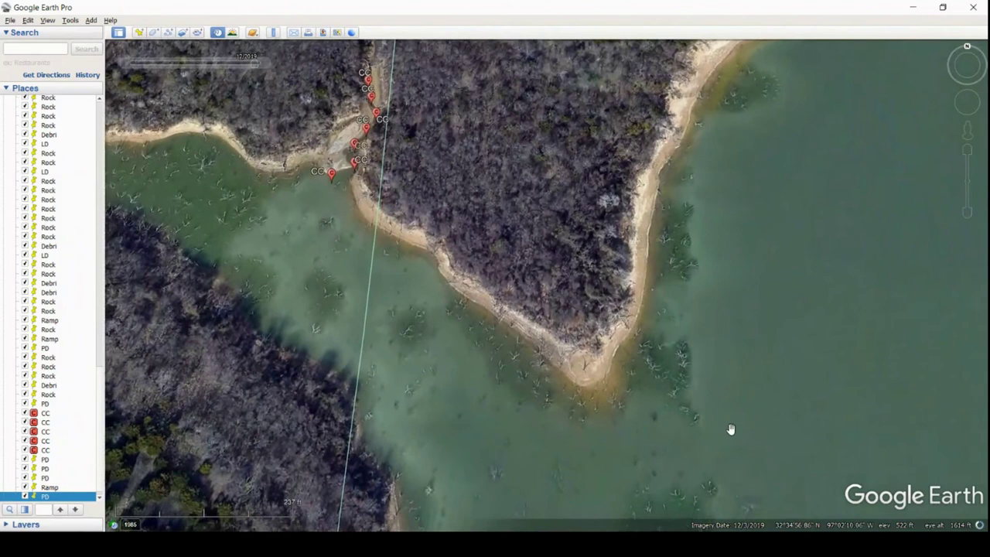
{"action": "scroll", "coordinate": [719, 435], "scroll_direction": "down", "scroll_amount": 3}
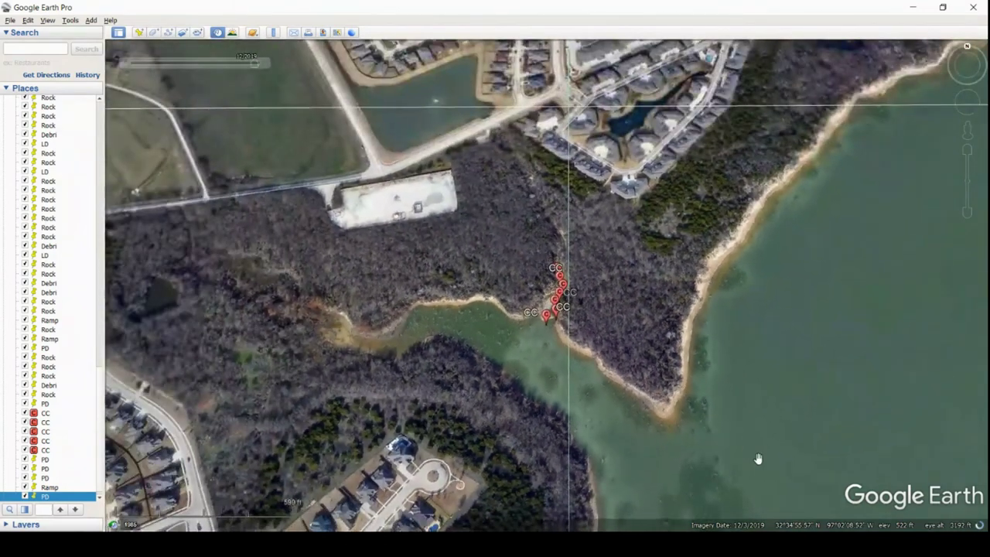
{"action": "left_click_drag", "start_coordinate": [756, 457], "coordinate": [734, 258]}
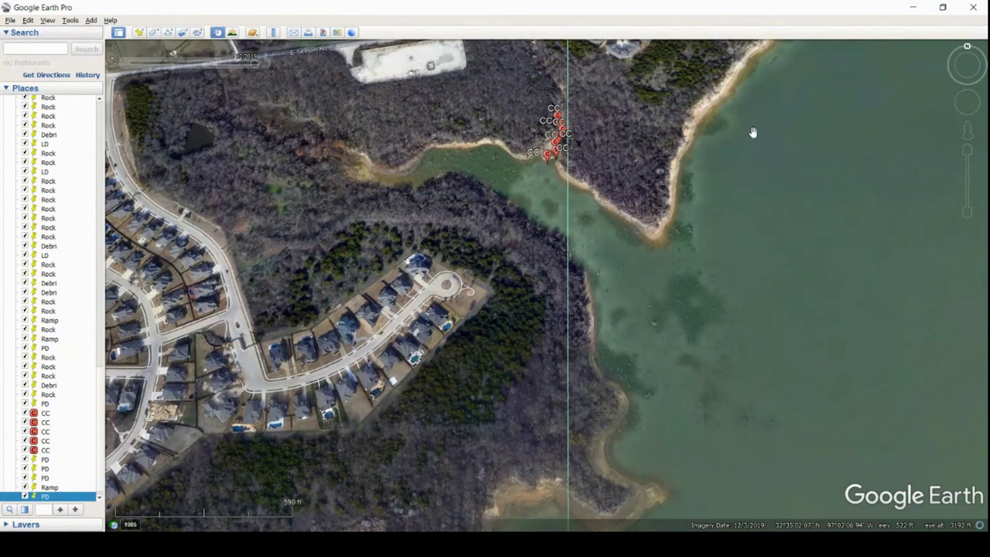
- Examine the CC waypoints along the creek channel and the standing timber across the cove and around its mouth
{"action": "scroll", "coordinate": [684, 321], "scroll_direction": "up", "scroll_amount": 5}
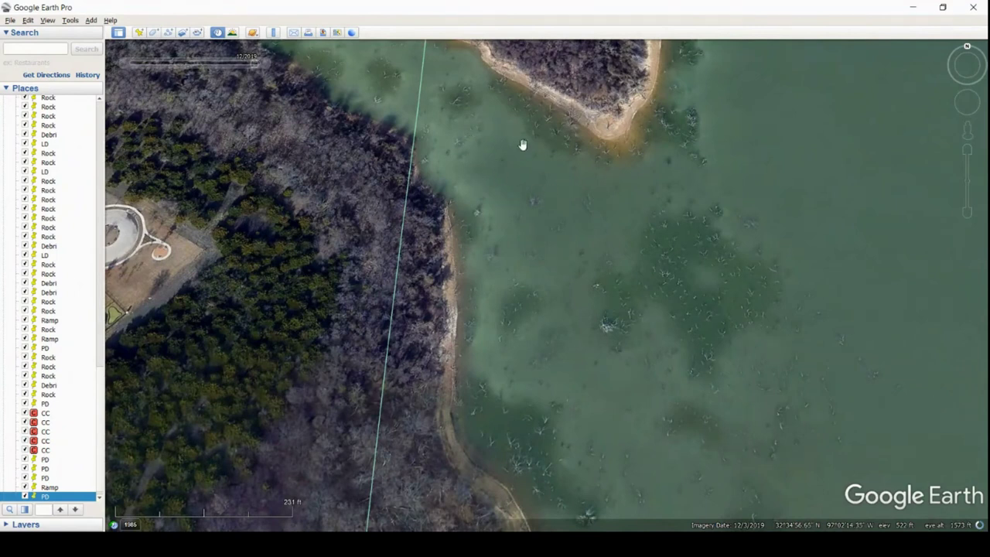
{"action": "left_click_drag", "start_coordinate": [457, 75], "coordinate": [676, 316]}
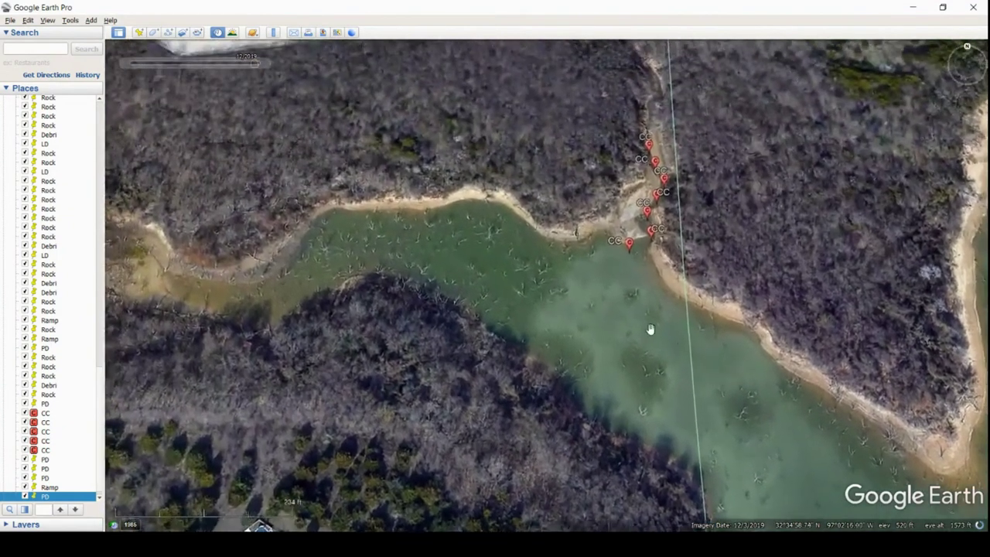
{"action": "left_click_drag", "start_coordinate": [637, 275], "coordinate": [632, 474]}
{"action": "scroll", "coordinate": [632, 469], "scroll_direction": "up", "scroll_amount": 3}
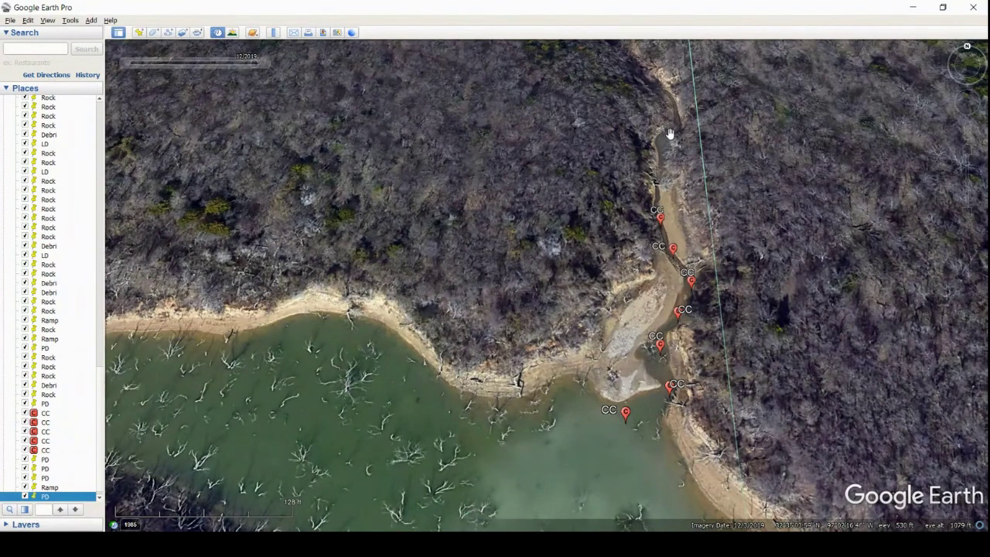
{"action": "left_click_drag", "start_coordinate": [847, 466], "coordinate": [751, 227]}
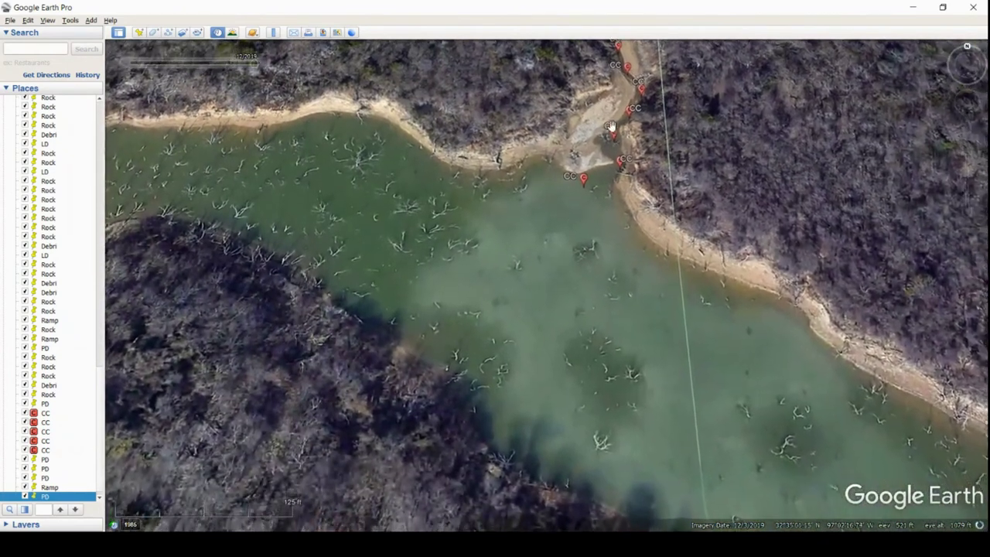
{"action": "left_click_drag", "start_coordinate": [802, 431], "coordinate": [636, 284]}
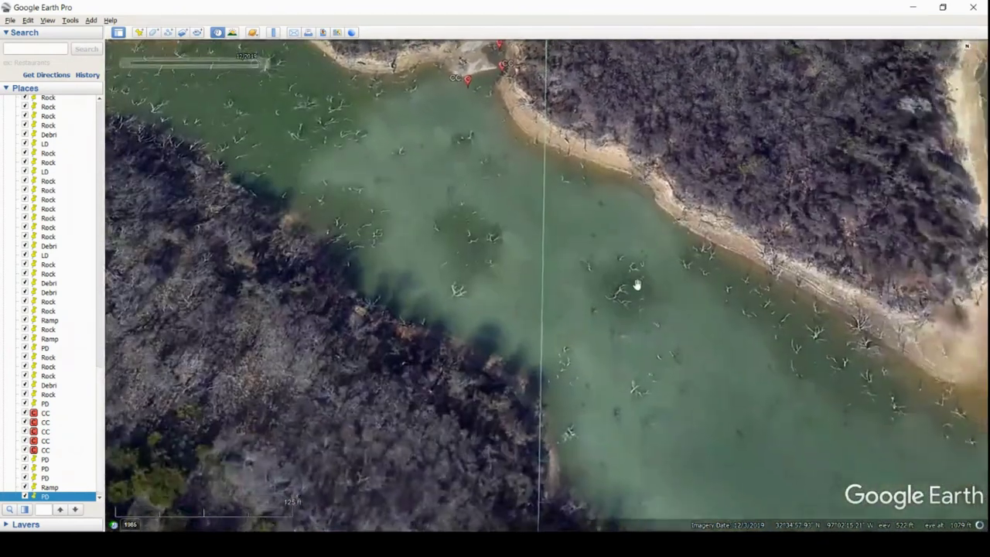
{"action": "scroll", "coordinate": [657, 371], "scroll_direction": "down", "scroll_amount": 5}
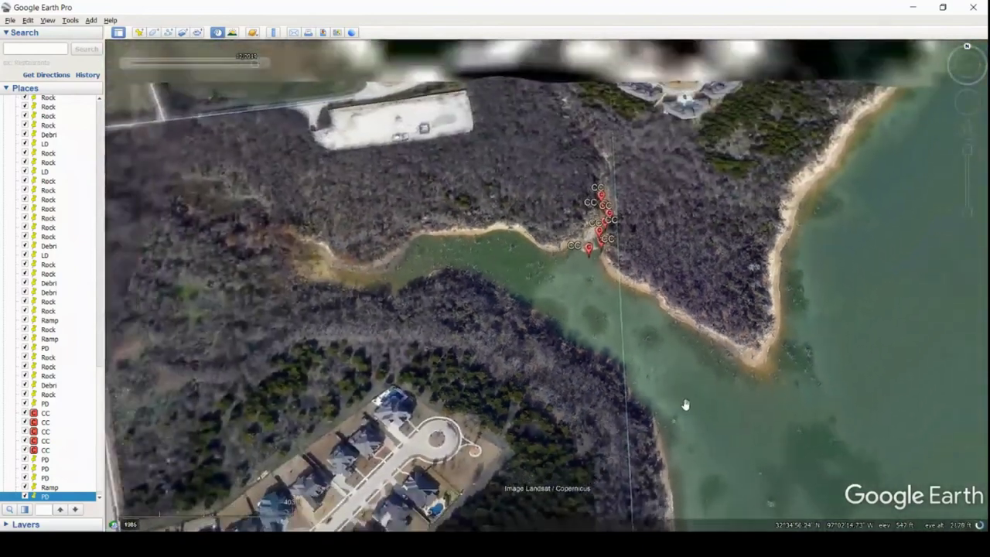
- Follow the west shoreline south from the CC cove to the cluster of Rock and Debri waypoints
{"action": "scroll", "coordinate": [685, 404], "scroll_direction": "down", "scroll_amount": 3}
{"action": "left_click_drag", "start_coordinate": [776, 433], "coordinate": [642, 289]}
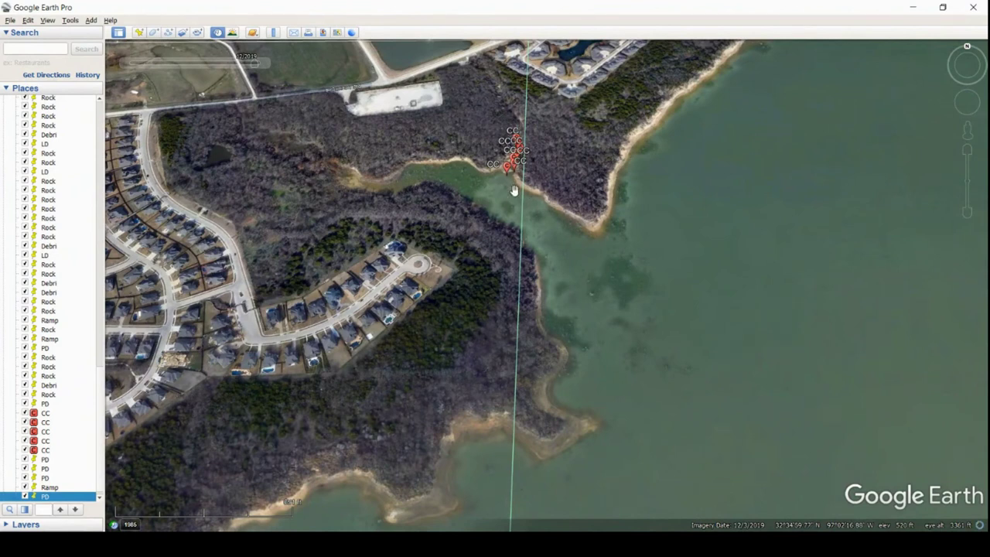
{"action": "scroll", "coordinate": [820, 206], "scroll_direction": "down", "scroll_amount": 3}
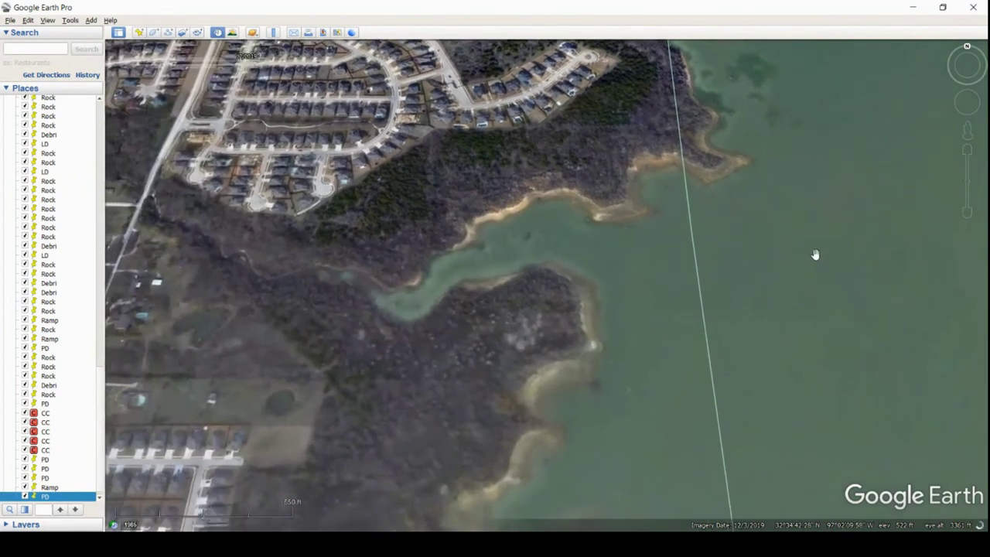
{"action": "scroll", "coordinate": [846, 345], "scroll_direction": "down", "scroll_amount": 3}
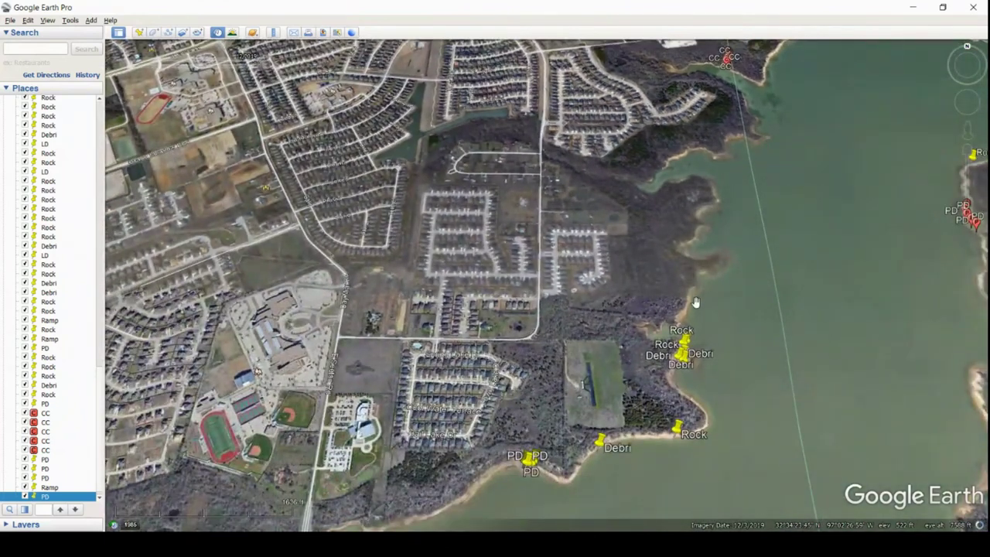
{"action": "scroll", "coordinate": [773, 364], "scroll_direction": "up", "scroll_amount": 2}
{"action": "scroll", "coordinate": [716, 286], "scroll_direction": "up", "scroll_amount": 3}
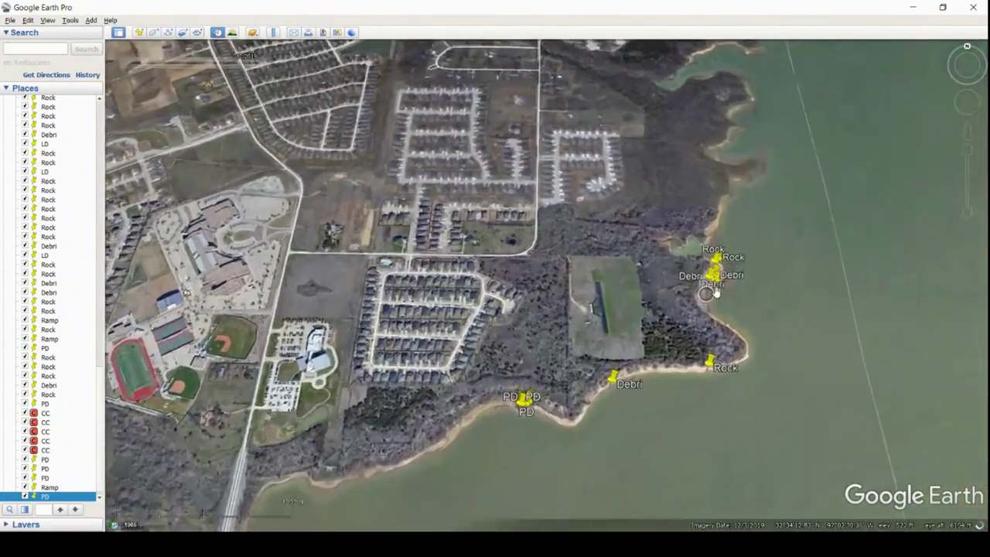
- Examine the two Rock and three Debri waypoints on the exposed flat point south of the small cove
{"action": "scroll", "coordinate": [718, 285], "scroll_direction": "up", "scroll_amount": 3}
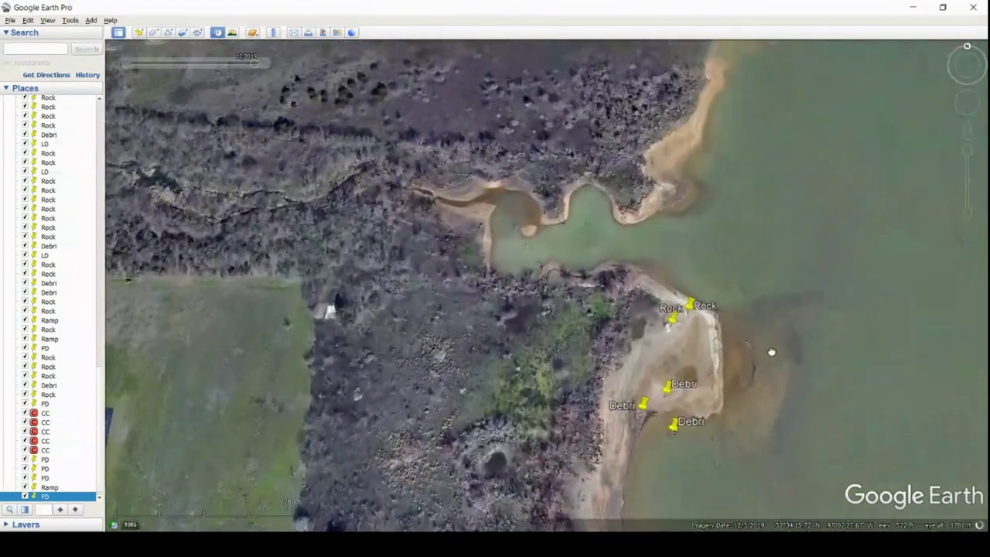
{"action": "scroll", "coordinate": [742, 368], "scroll_direction": "up", "scroll_amount": 3}
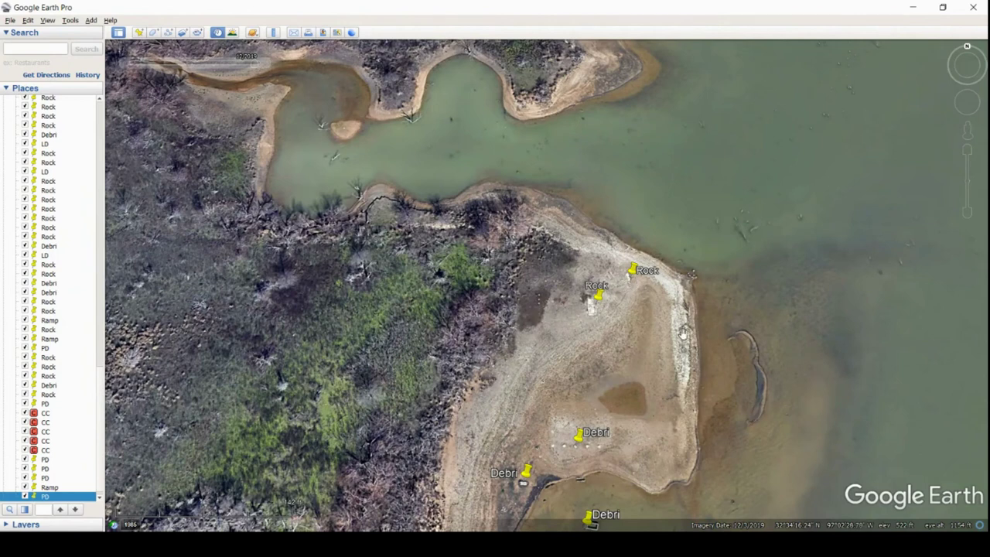
{"action": "left_click_drag", "start_coordinate": [678, 413], "coordinate": [762, 266]}
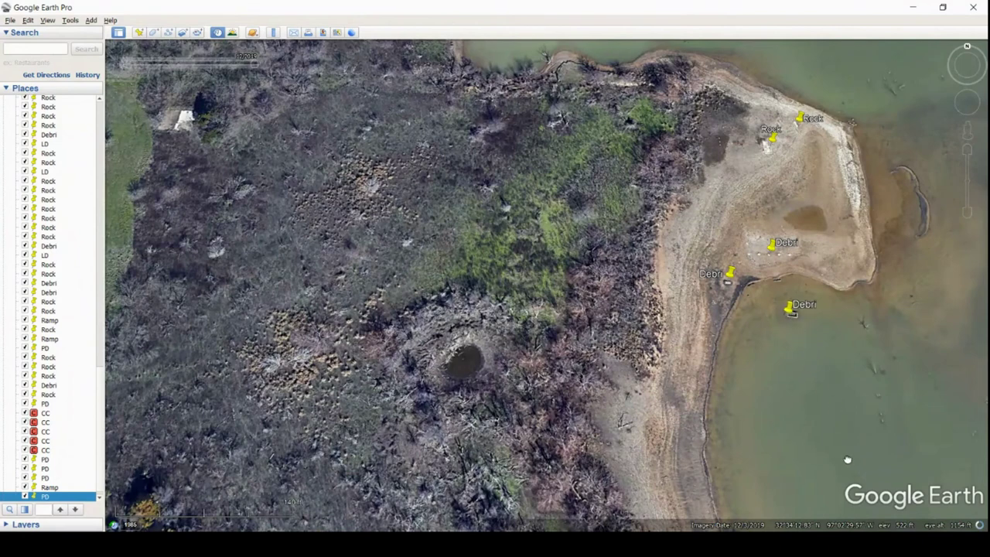
{"action": "left_click_drag", "start_coordinate": [848, 460], "coordinate": [773, 258]}
{"action": "scroll", "coordinate": [773, 258], "scroll_direction": "down", "scroll_amount": 5}
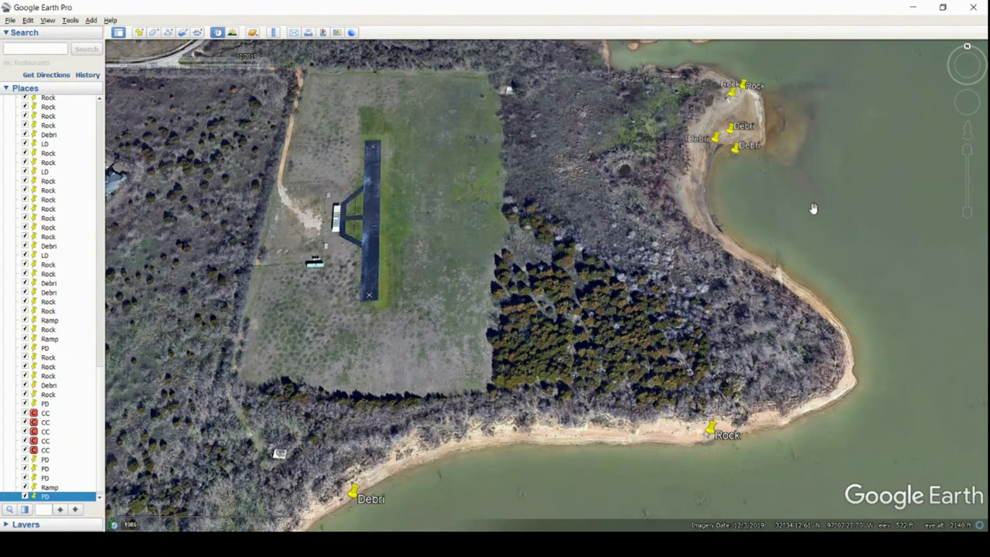
- Inspect the Rock and Debri waypoints along the bank south of the model airstrip
{"action": "left_click_drag", "start_coordinate": [875, 403], "coordinate": [877, 252]}
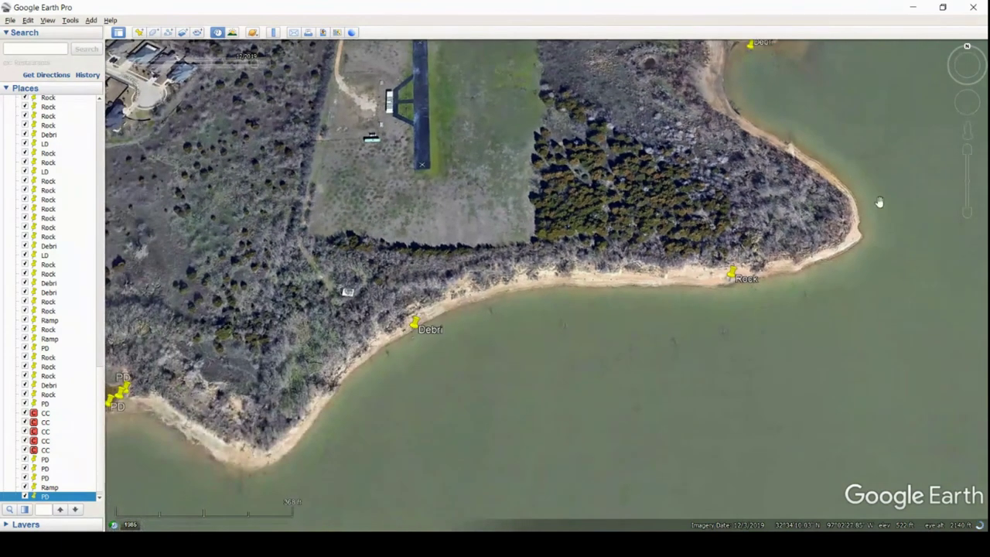
{"action": "scroll", "coordinate": [747, 311], "scroll_direction": "up", "scroll_amount": 3}
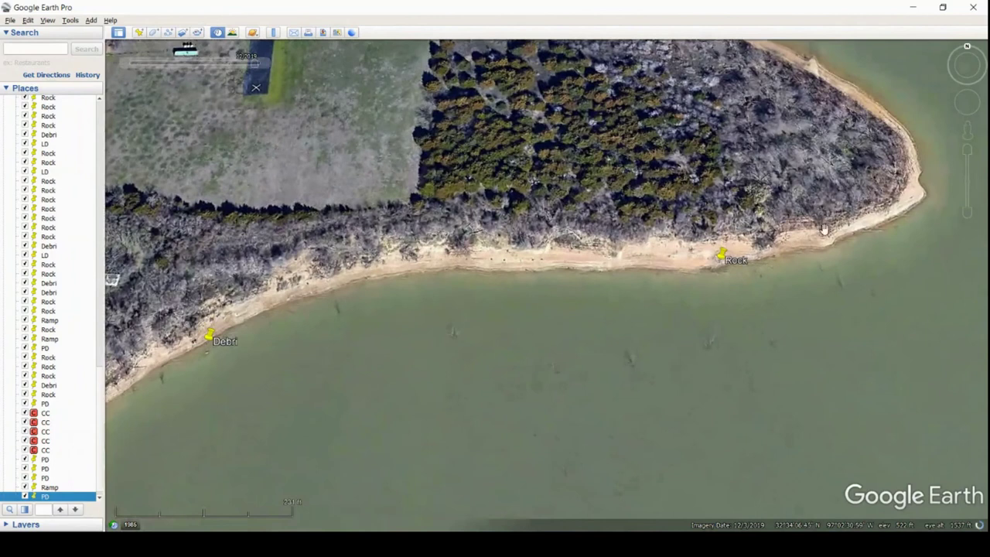
{"action": "scroll", "coordinate": [714, 278], "scroll_direction": "up", "scroll_amount": 2}
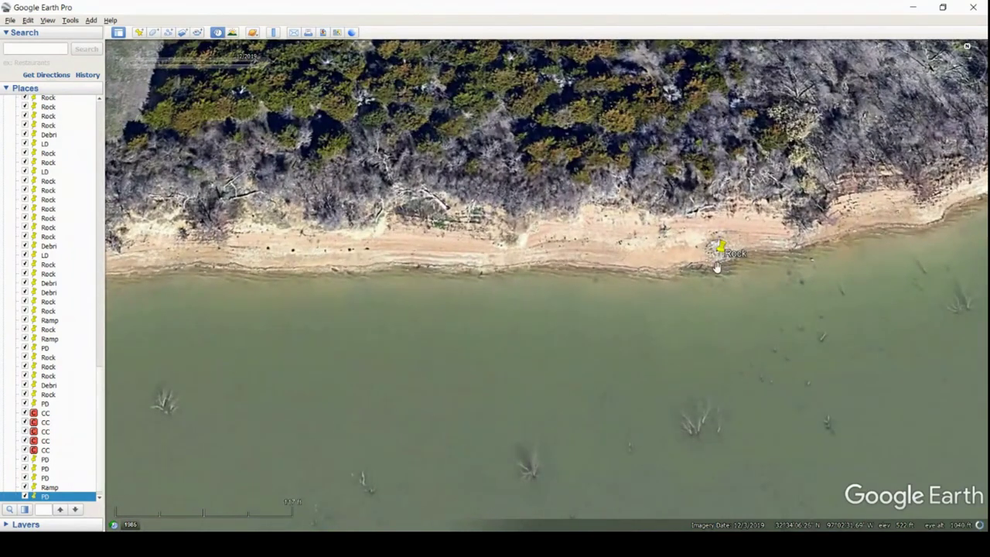
{"action": "left_click_drag", "start_coordinate": [327, 327], "coordinate": [908, 243]}
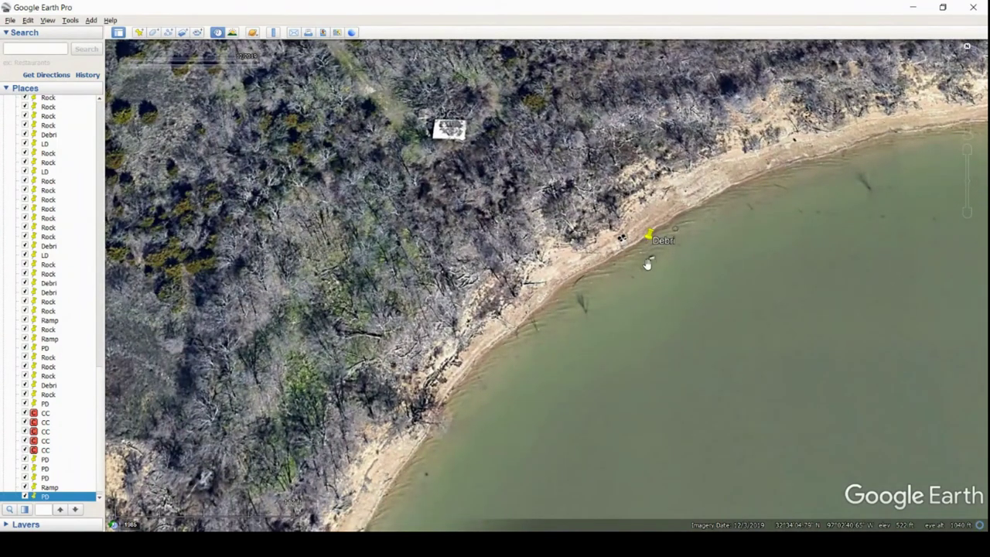
{"action": "middle_click_drag", "start_coordinate": [675, 234], "coordinate": [650, 259]}
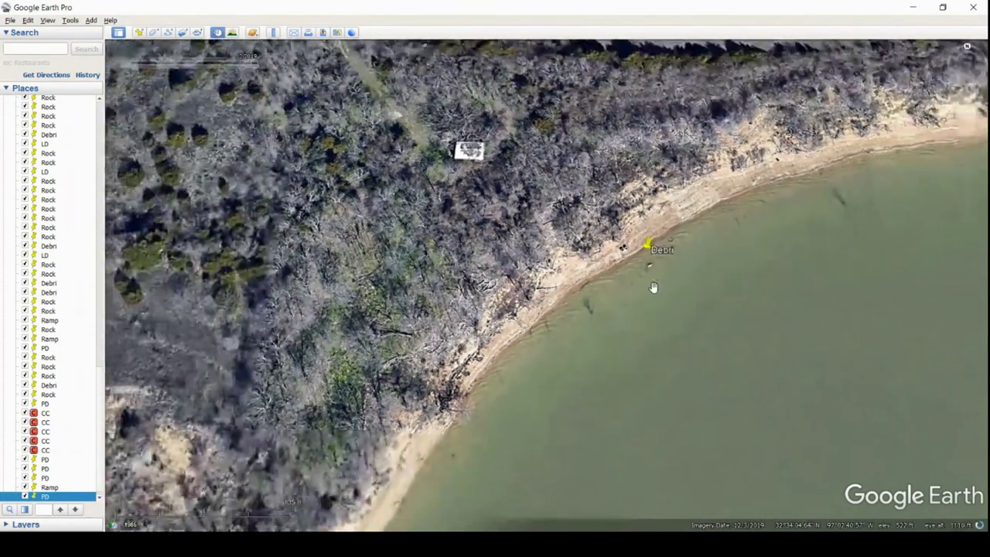
{"action": "scroll", "coordinate": [654, 287], "scroll_direction": "down", "scroll_amount": 5}
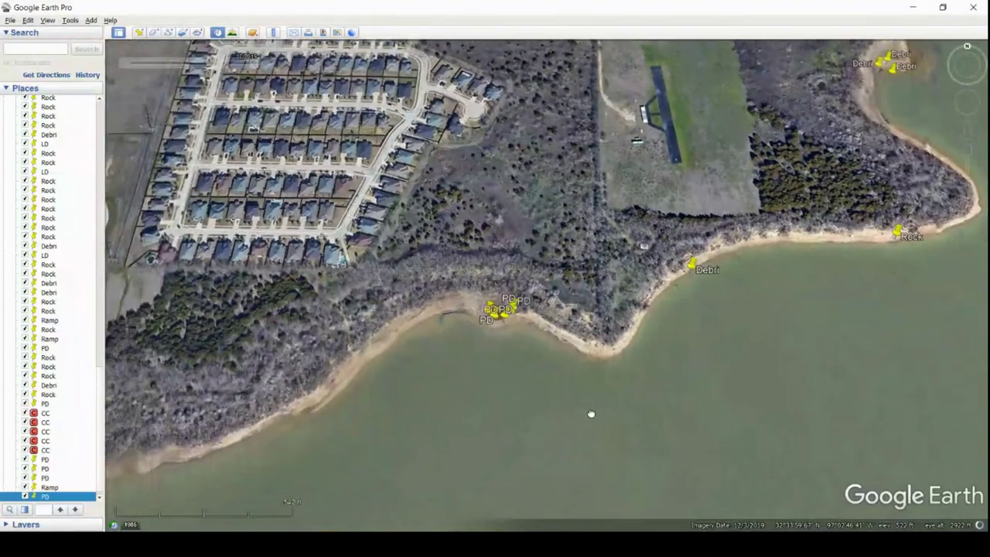
- Examine the PD waypoints around the small pond on the bank west of the Debri waypoint
{"action": "left_click_drag", "start_coordinate": [592, 414], "coordinate": [782, 382]}
{"action": "scroll", "coordinate": [725, 297], "scroll_direction": "up", "scroll_amount": 3}
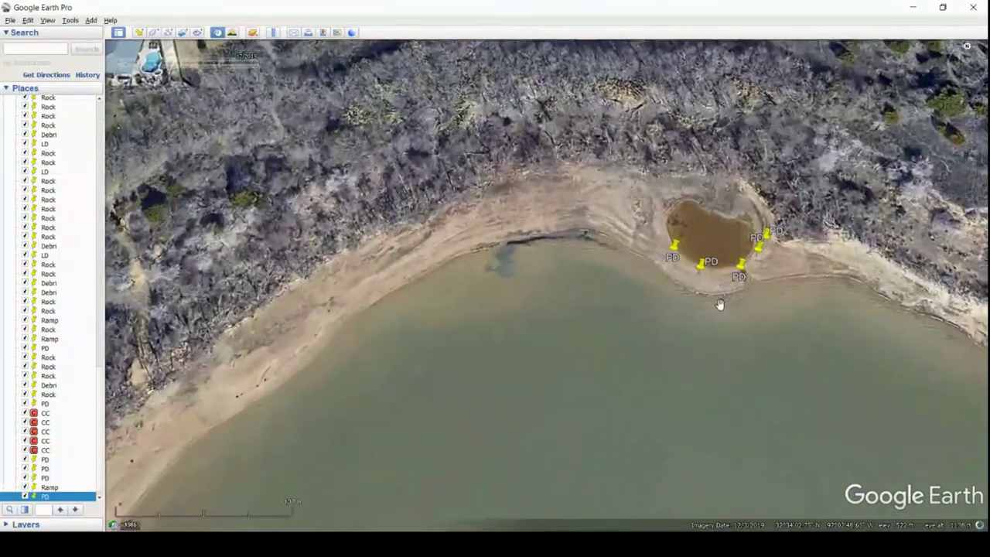
{"action": "scroll", "coordinate": [741, 274], "scroll_direction": "up", "scroll_amount": 1}
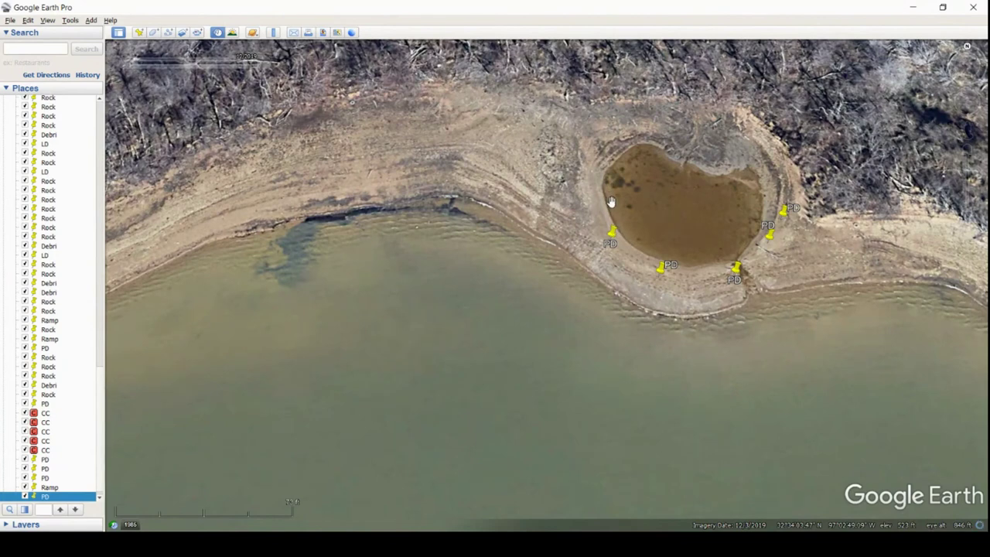
{"action": "scroll", "coordinate": [701, 457], "scroll_direction": "down", "scroll_amount": 4}
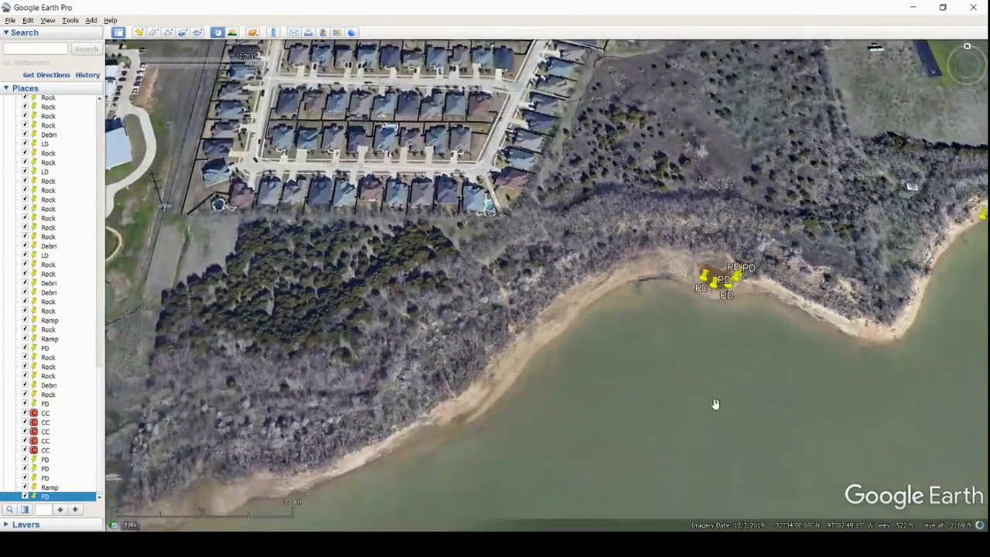
- Locate and examine the two Rock waypoints on the creek channel west of the road bridge
{"action": "scroll", "coordinate": [714, 398], "scroll_direction": "down", "scroll_amount": 3}
{"action": "scroll", "coordinate": [732, 348], "scroll_direction": "down", "scroll_amount": 5}
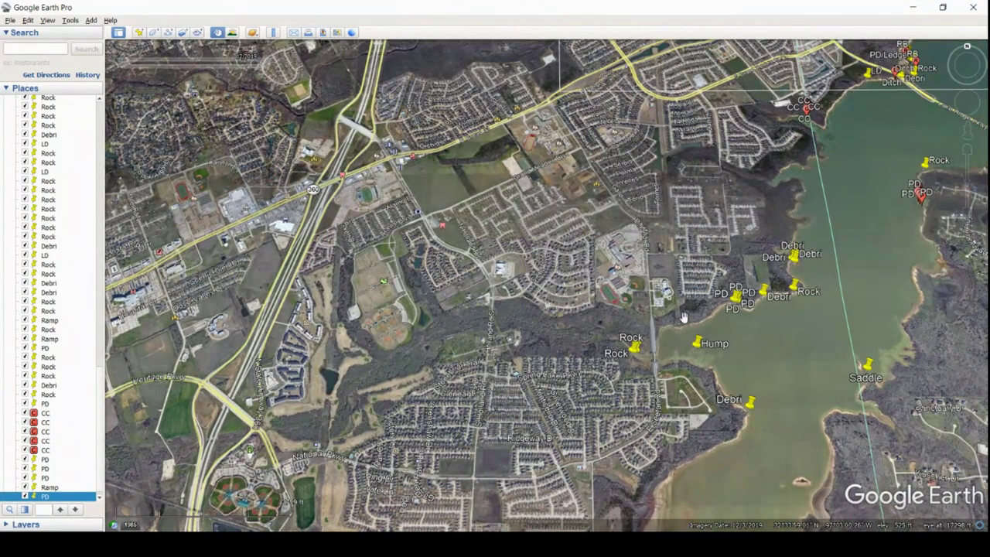
{"action": "scroll", "coordinate": [645, 357], "scroll_direction": "up", "scroll_amount": 5}
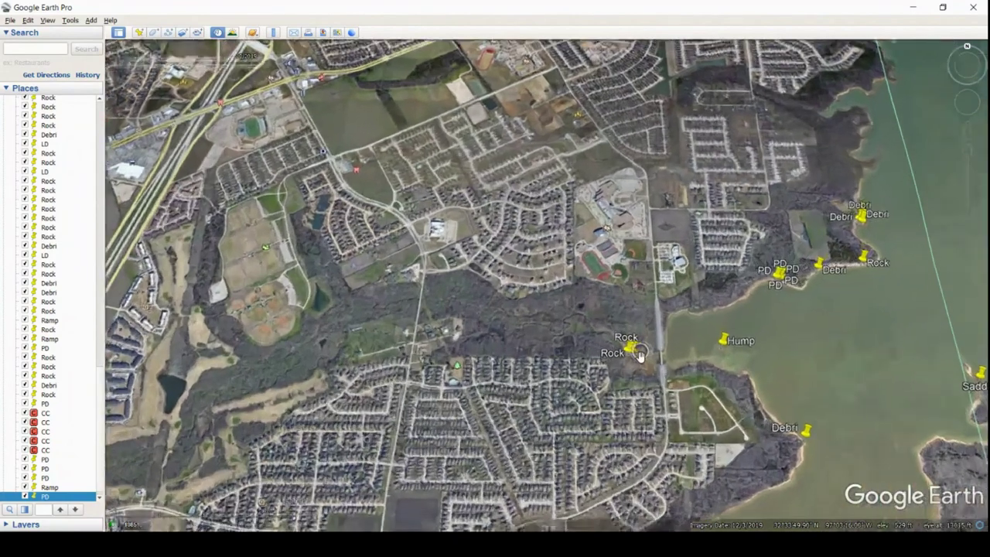
{"action": "scroll", "coordinate": [630, 367], "scroll_direction": "up", "scroll_amount": 2}
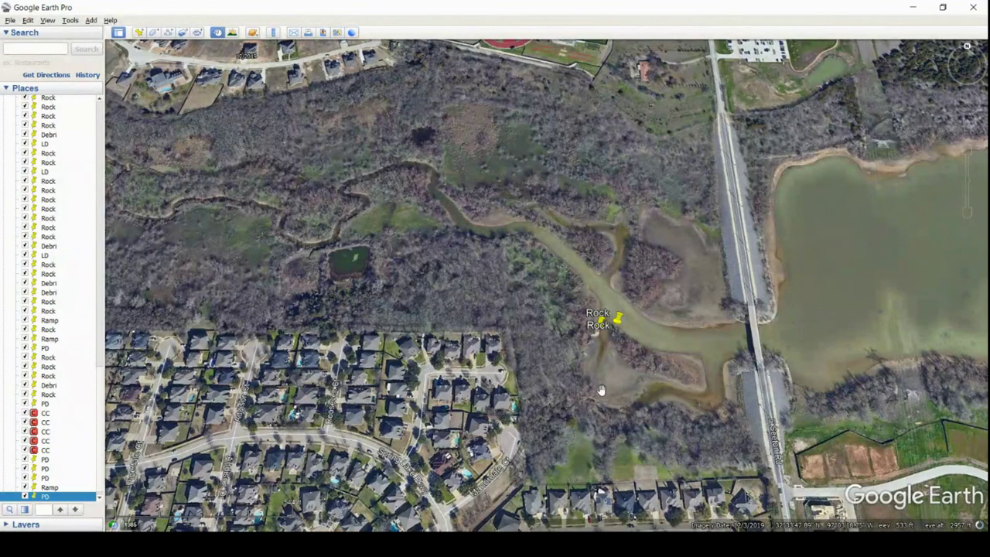
{"action": "scroll", "coordinate": [627, 348], "scroll_direction": "up", "scroll_amount": 3}
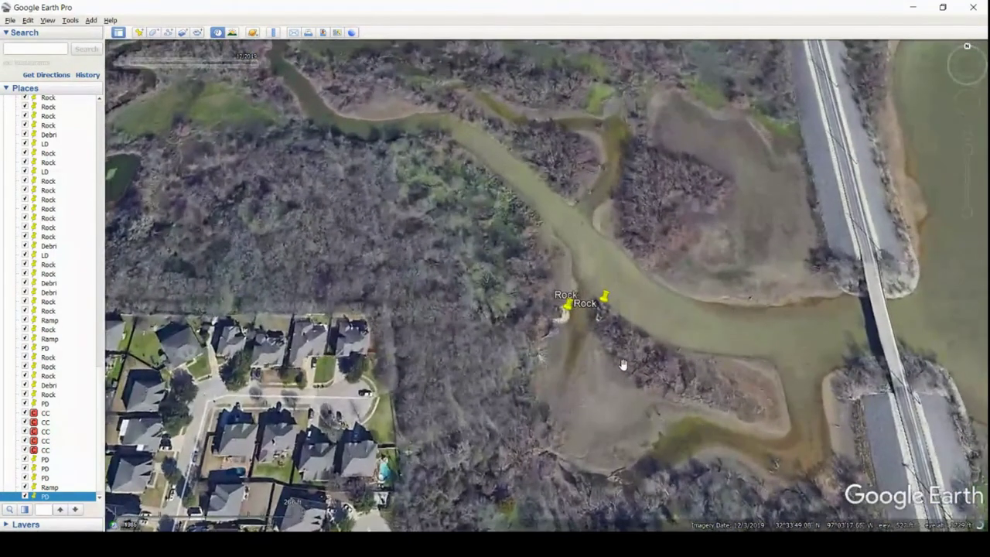
{"action": "scroll", "coordinate": [592, 325], "scroll_direction": "up", "scroll_amount": 3}
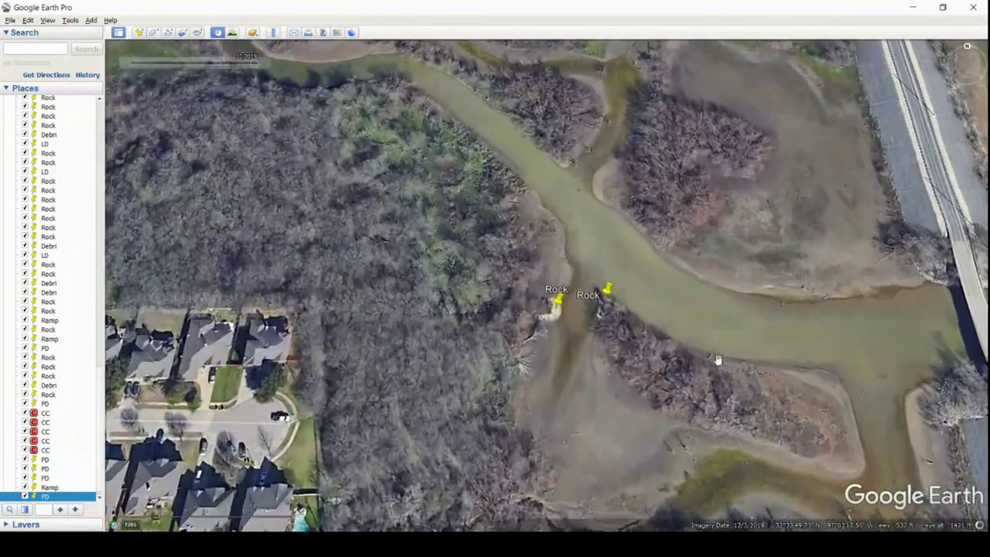
- Inspect the creek mouth between the road bridge and the two Rock waypoints, including the side drain between them
{"action": "left_click_drag", "start_coordinate": [763, 331], "coordinate": [608, 243]}
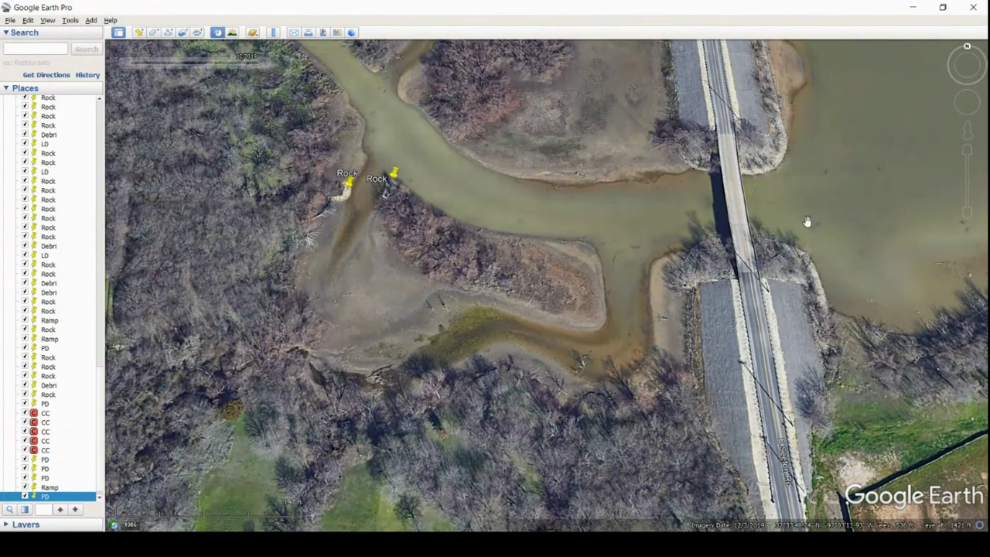
{"action": "scroll", "coordinate": [438, 184], "scroll_direction": "up", "scroll_amount": 2}
{"action": "left_click_drag", "start_coordinate": [438, 184], "coordinate": [694, 271]}
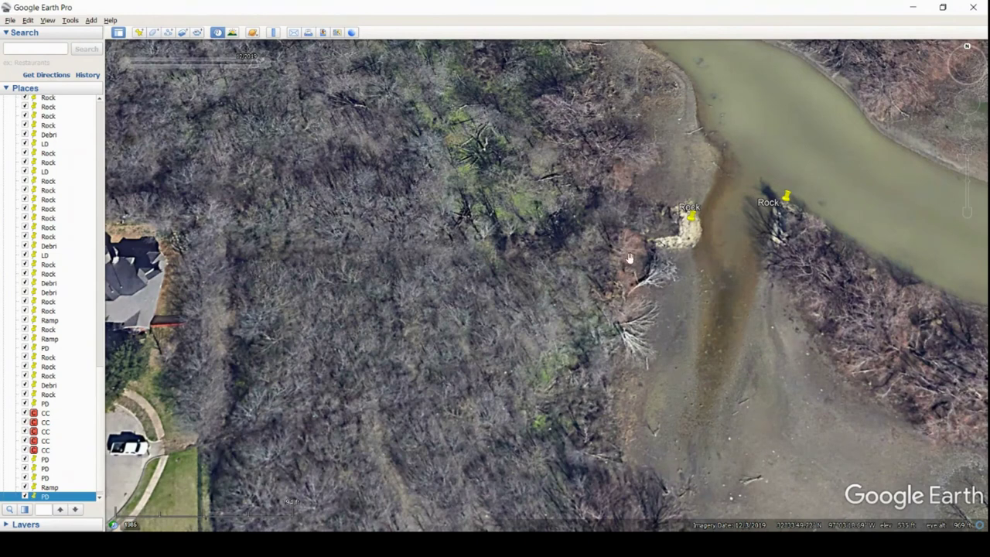
{"action": "scroll", "coordinate": [818, 322], "scroll_direction": "down", "scroll_amount": 5}
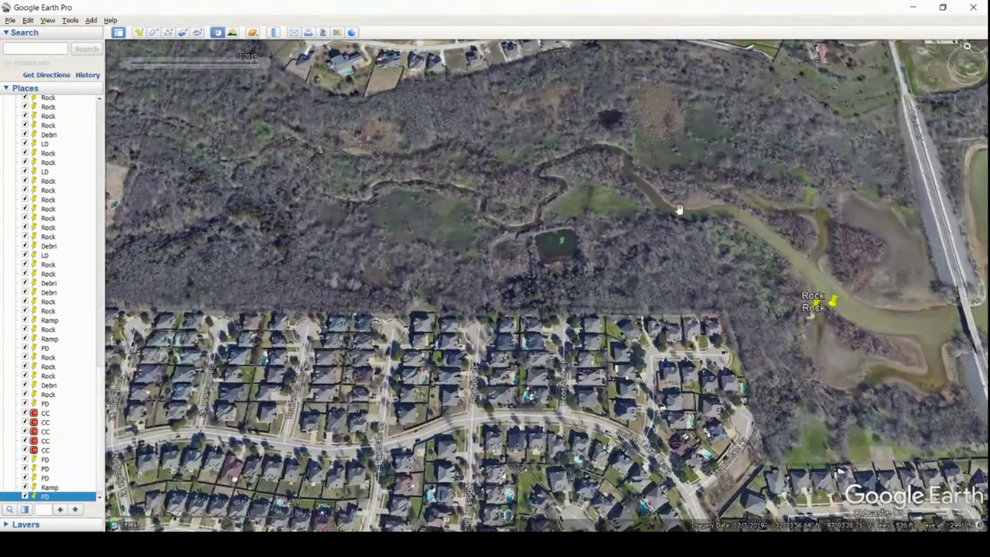
- Locate the Hump waypoint east of the road bridge and examine the hump and the standing timber around it
{"action": "left_click_drag", "start_coordinate": [938, 320], "coordinate": [696, 186]}
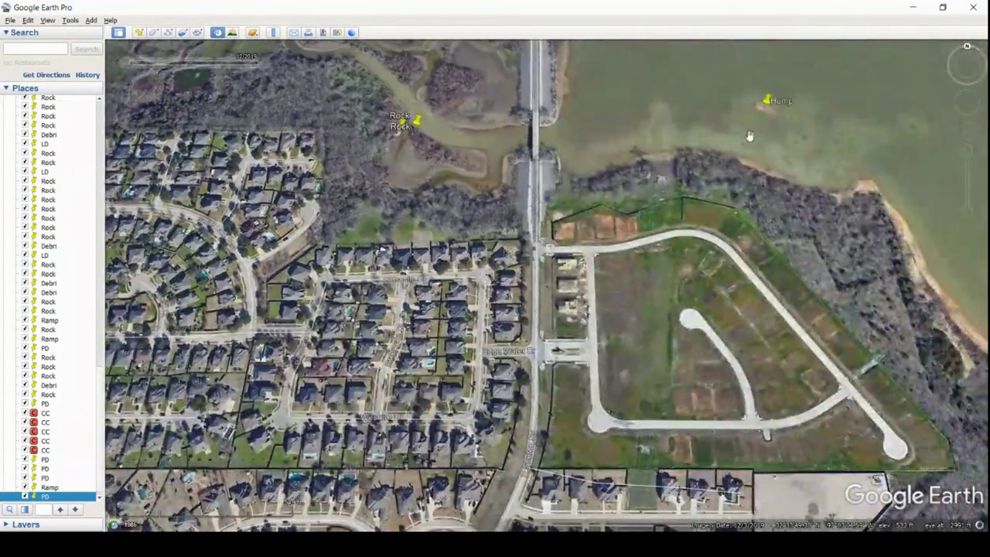
{"action": "left_click_drag", "start_coordinate": [749, 132], "coordinate": [726, 186]}
{"action": "scroll", "coordinate": [625, 250], "scroll_direction": "up", "scroll_amount": 2}
{"action": "scroll", "coordinate": [592, 234], "scroll_direction": "up", "scroll_amount": 3}
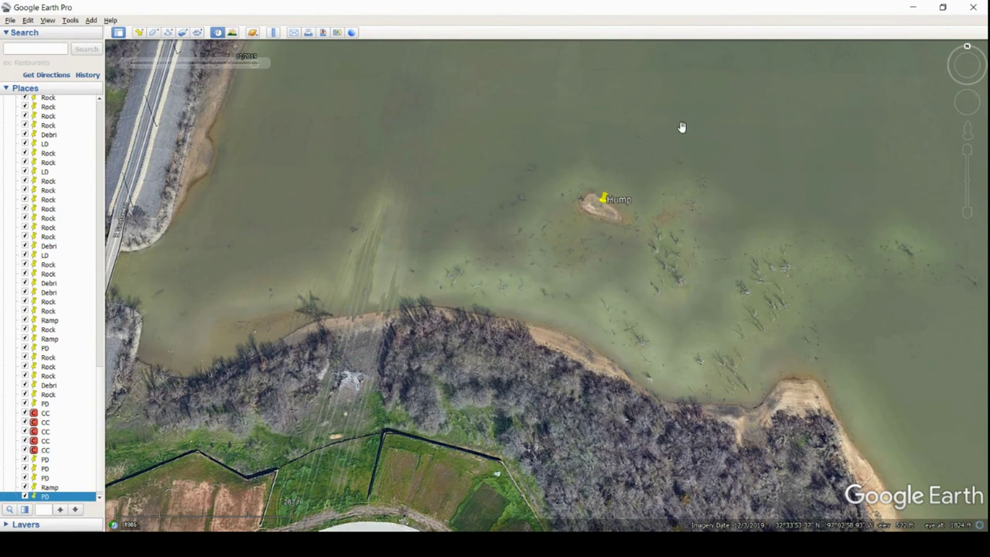
- Examine the Debri waypoint on the shoreline point southeast of the Hump and its position within the surrounding lake arm
{"action": "left_click_drag", "start_coordinate": [812, 275], "coordinate": [479, 155]}
{"action": "scroll", "coordinate": [538, 233], "scroll_direction": "down", "scroll_amount": 3}
{"action": "left_click_drag", "start_coordinate": [623, 336], "coordinate": [580, 255]}
{"action": "scroll", "coordinate": [588, 343], "scroll_direction": "up", "scroll_amount": 5}
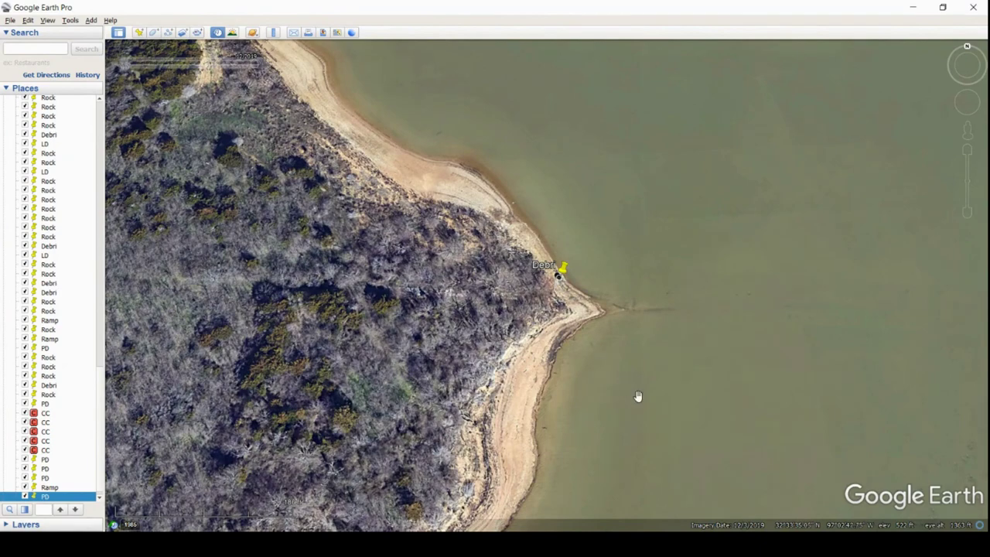
{"action": "scroll", "coordinate": [638, 396], "scroll_direction": "down", "scroll_amount": 5}
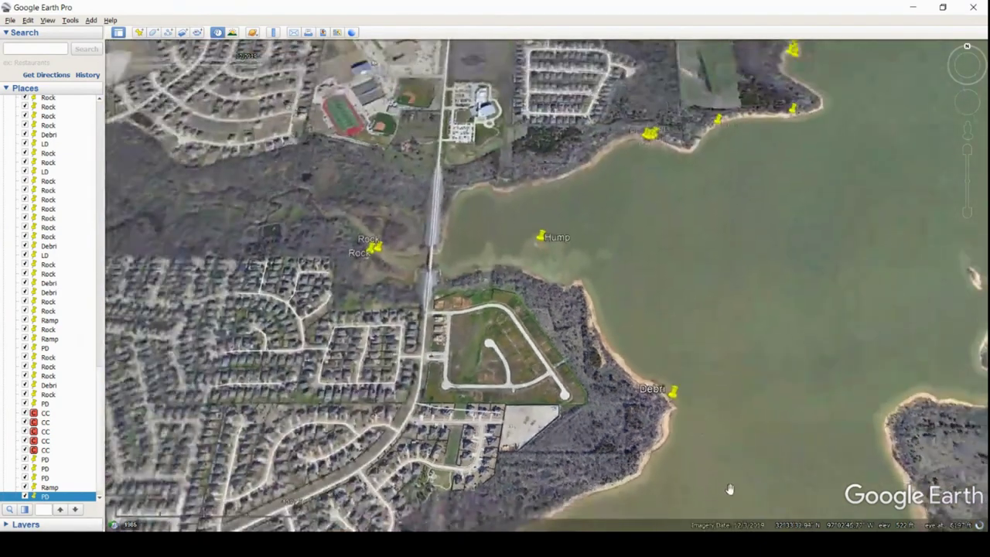
{"action": "scroll", "coordinate": [730, 489], "scroll_direction": "down", "scroll_amount": 5}
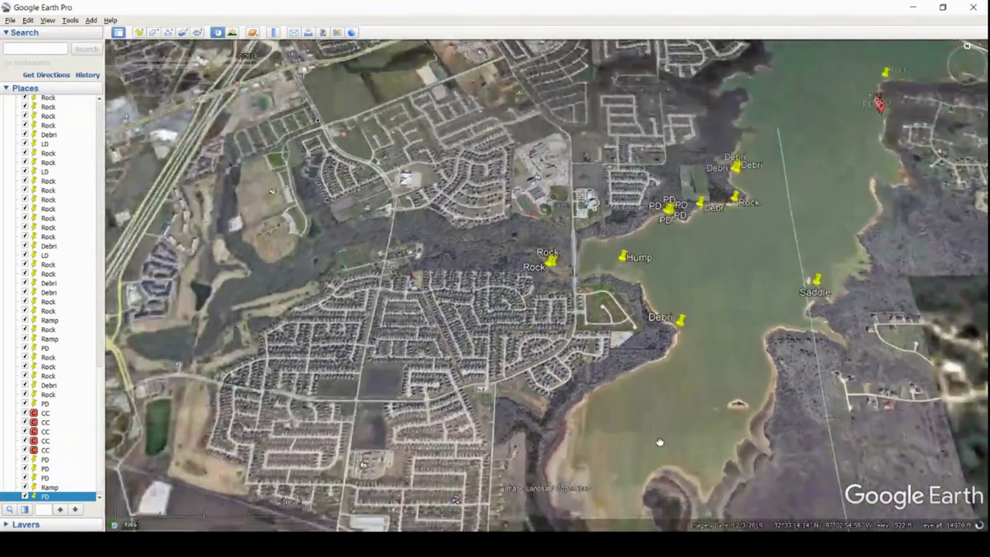